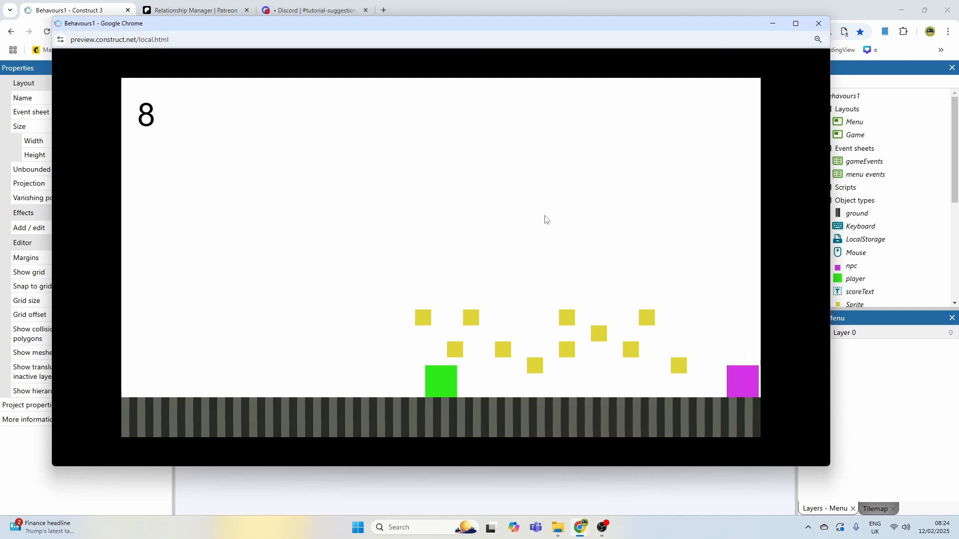
Step: Test the finished game by walking the player to the NPC, rerunning the preview and continuing from the saved score
{"action": "key", "text": "Right"}
{"action": "key", "text": "Right"}
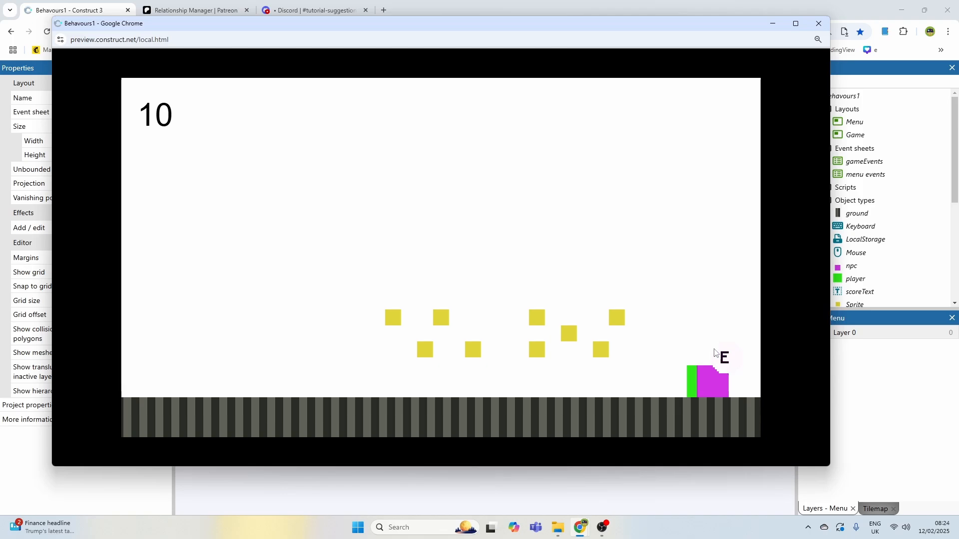
{"action": "left_click", "coordinate": [819, 28]}
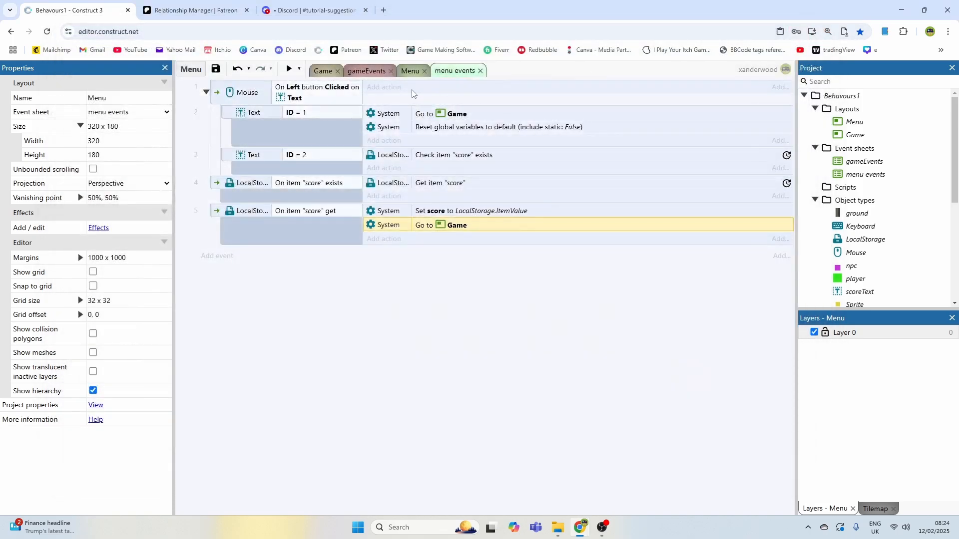
{"action": "left_click", "coordinate": [291, 69]}
{"action": "left_click", "coordinate": [371, 307]}
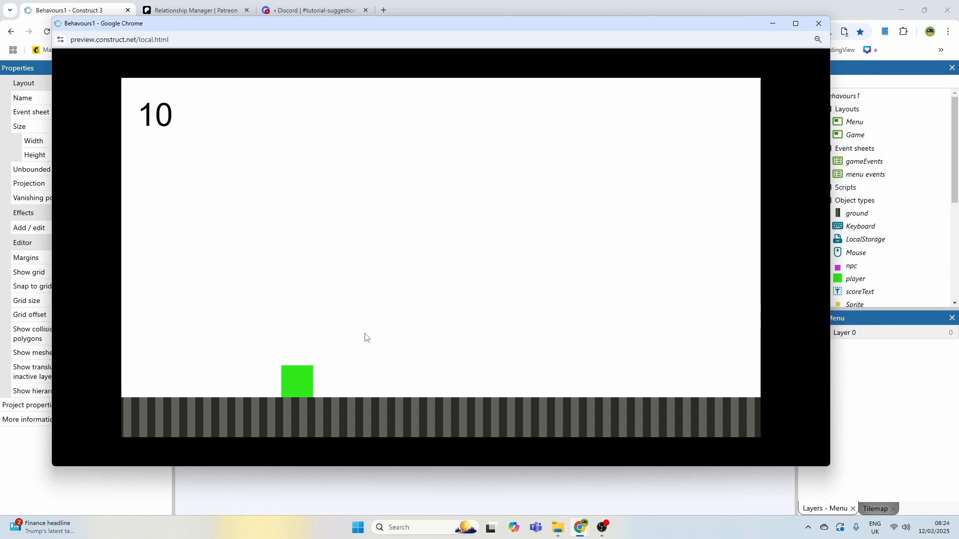
{"action": "key", "text": "Right"}
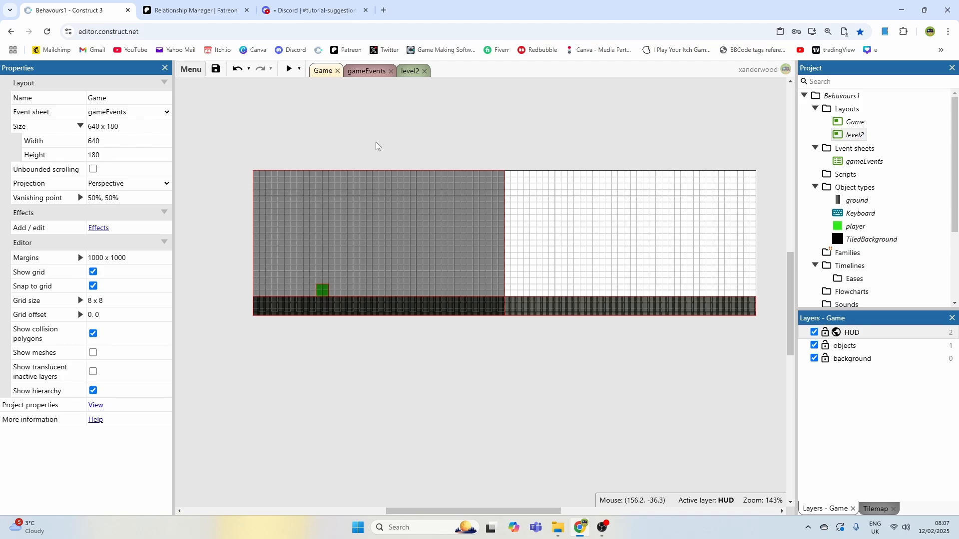
Step: Preview the Game layout, move the player right and make it jump several times, and close the preview
{"action": "left_click", "coordinate": [288, 70]}
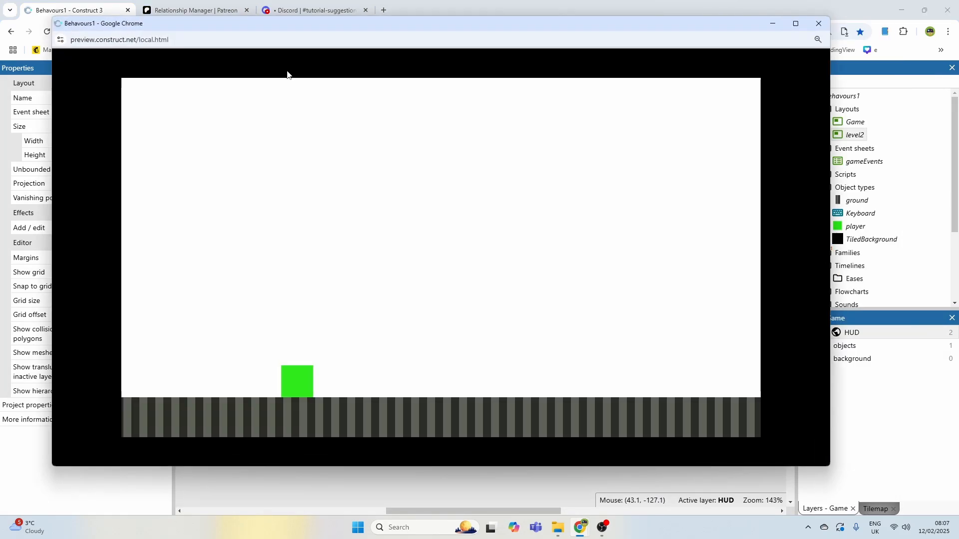
{"action": "key", "text": "Right"}
{"action": "key", "text": "Up"}
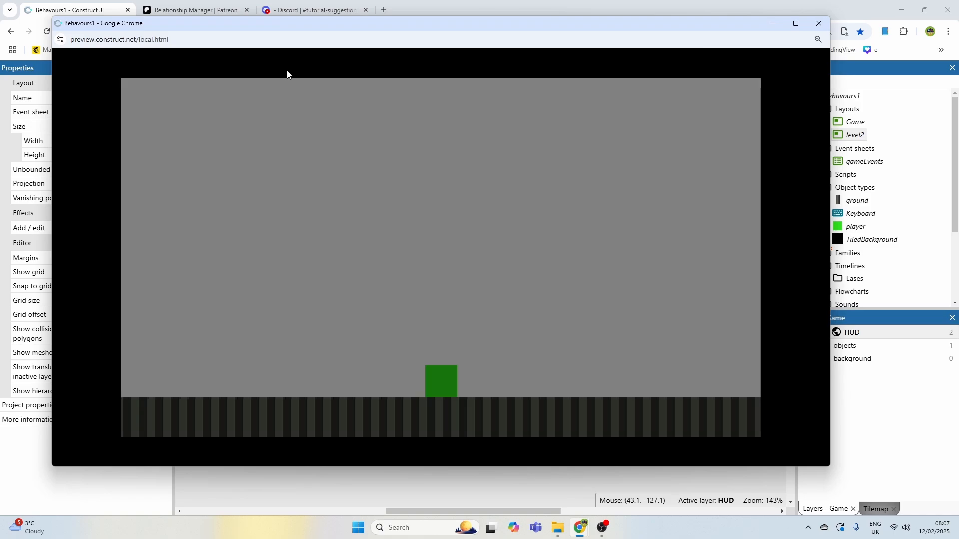
{"action": "key", "text": "Up"}
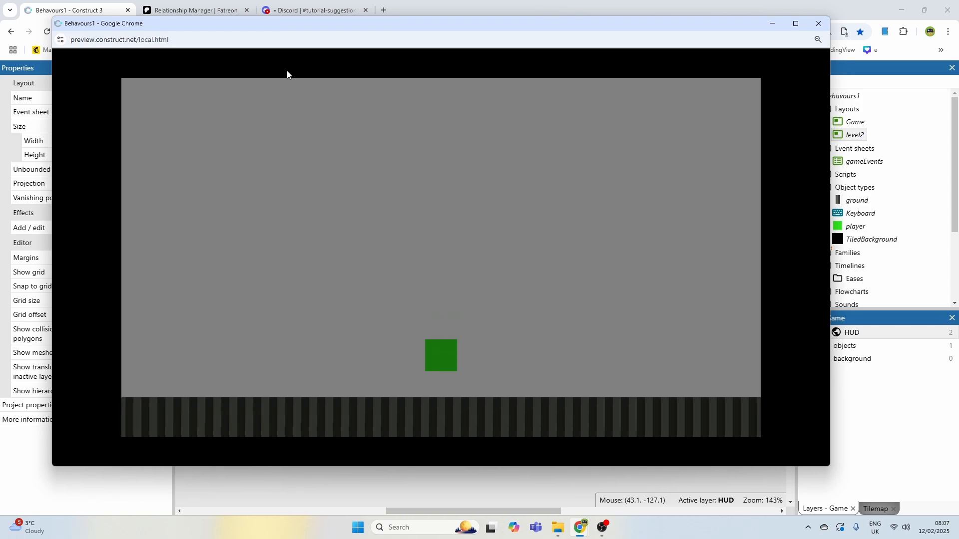
{"action": "key", "text": "Up"}
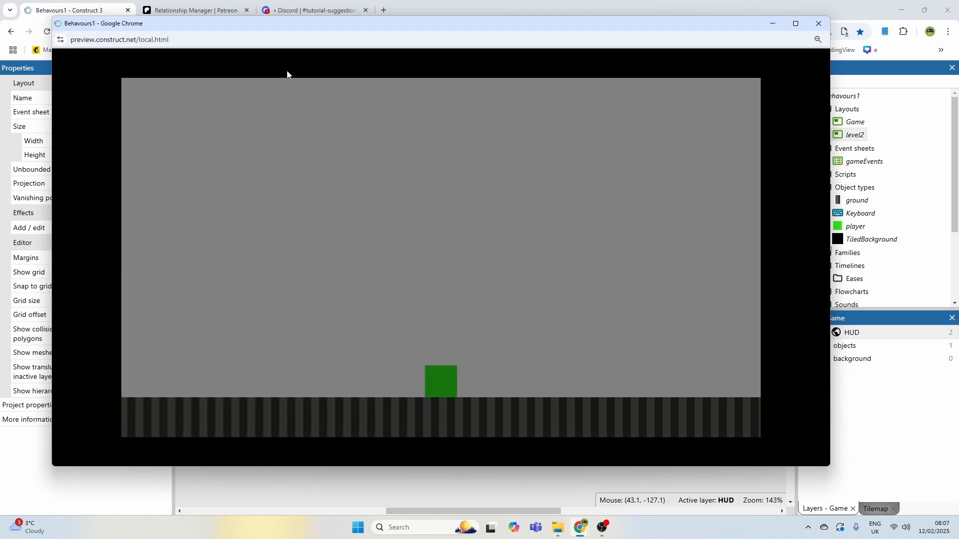
{"action": "key", "text": "Up"}
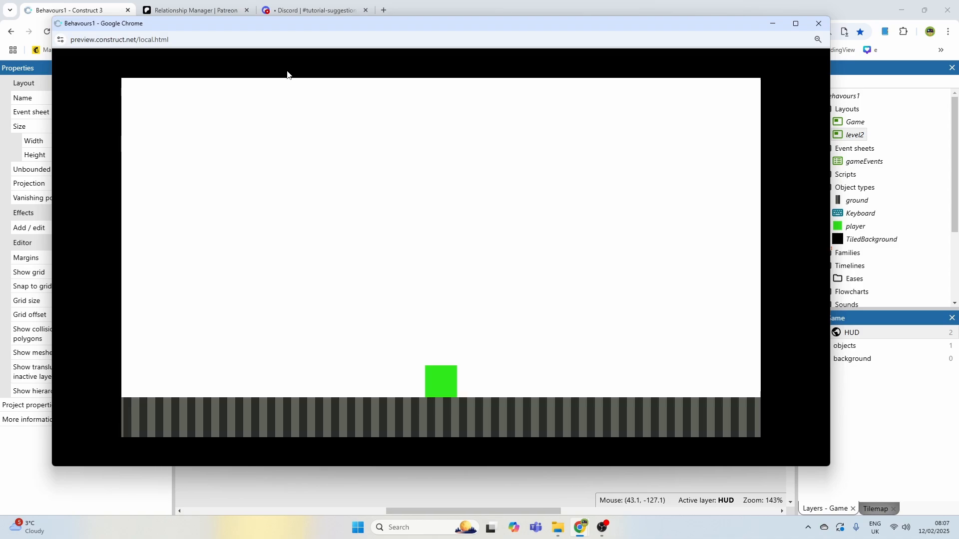
{"action": "key", "text": "Up"}
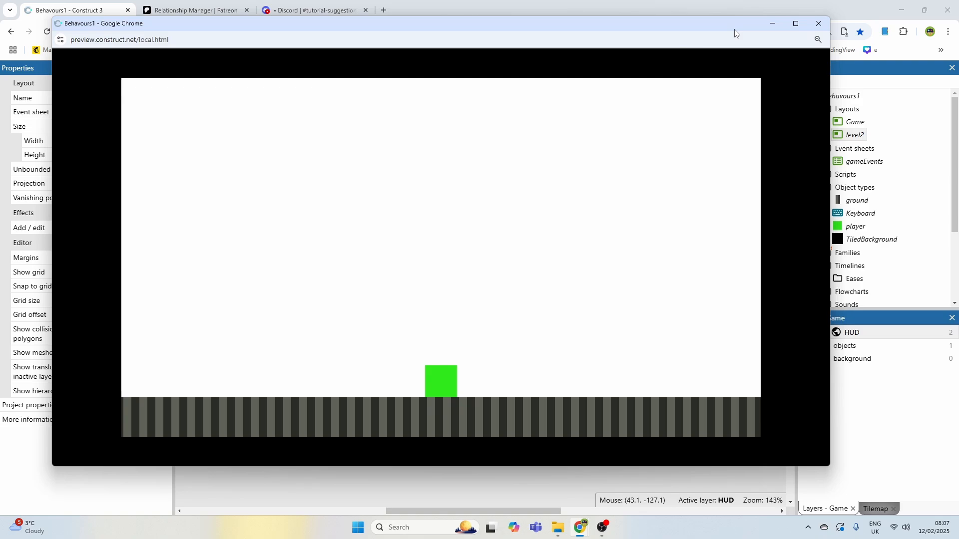
{"action": "left_click", "coordinate": [817, 25]}
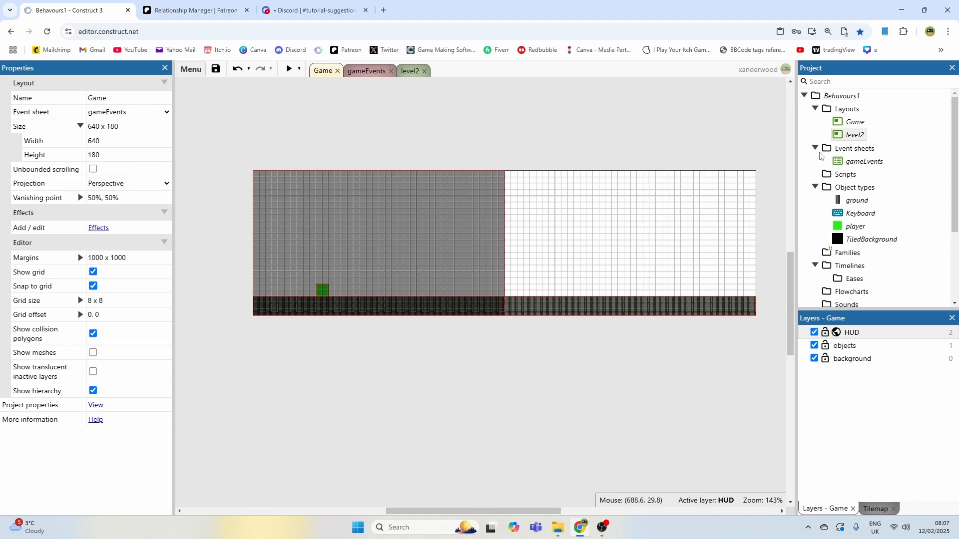
Step: Insert a Text object into the Game layout's white area at position 376, 72
{"action": "left_click", "coordinate": [856, 124]}
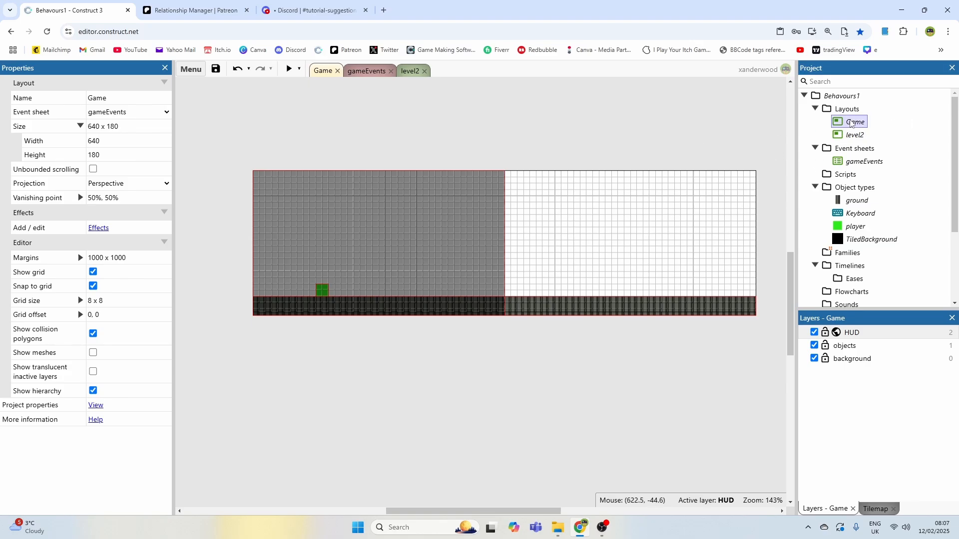
{"action": "double_click", "coordinate": [518, 131]}
{"action": "scroll", "coordinate": [439, 245], "scroll_direction": "down", "scroll_amount": 4}
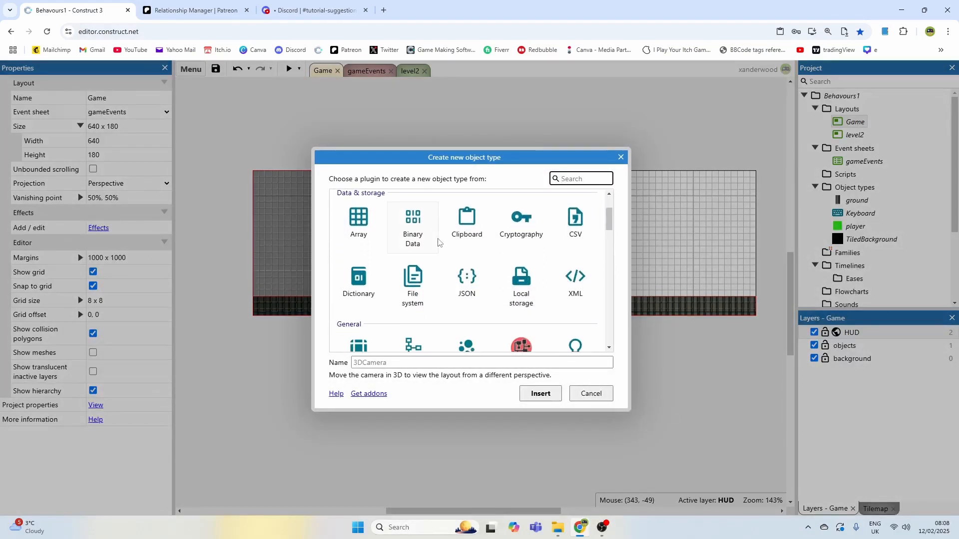
{"action": "scroll", "coordinate": [438, 244], "scroll_direction": "down", "scroll_amount": 1}
{"action": "double_click", "coordinate": [521, 309]}
{"action": "left_click", "coordinate": [562, 215]}
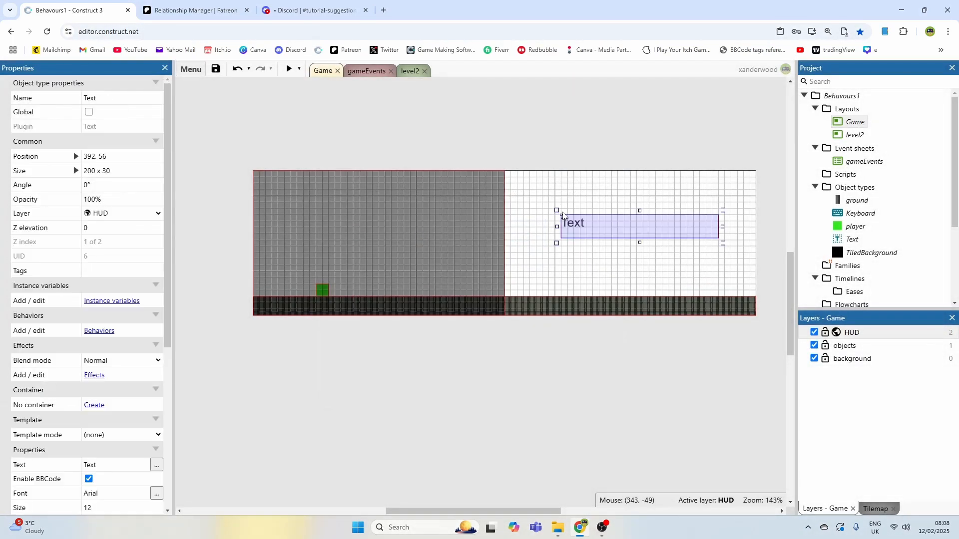
{"action": "left_click_drag", "start_coordinate": [602, 227], "coordinate": [590, 239]}
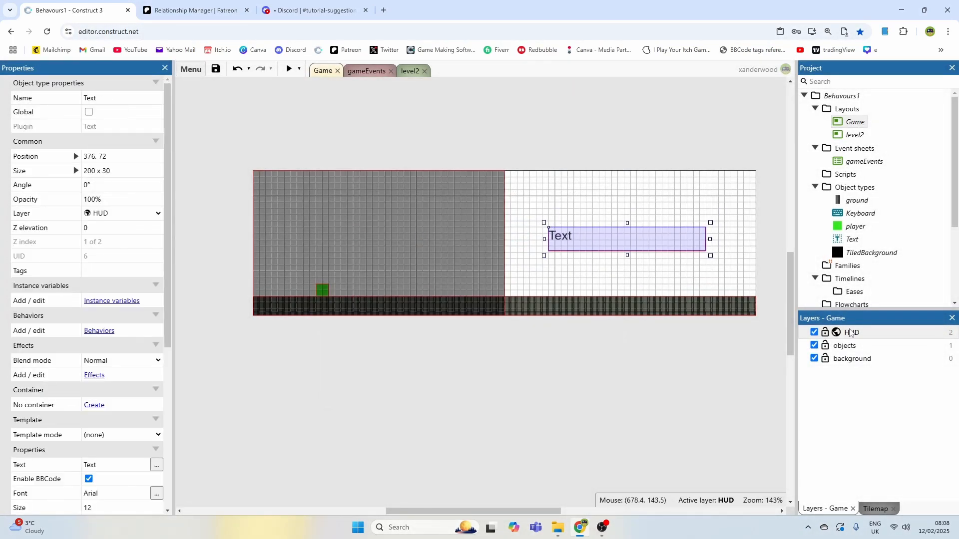
Step: Add a layer named UI directly above the objects layer in the Game layout
{"action": "left_click", "coordinate": [855, 333]}
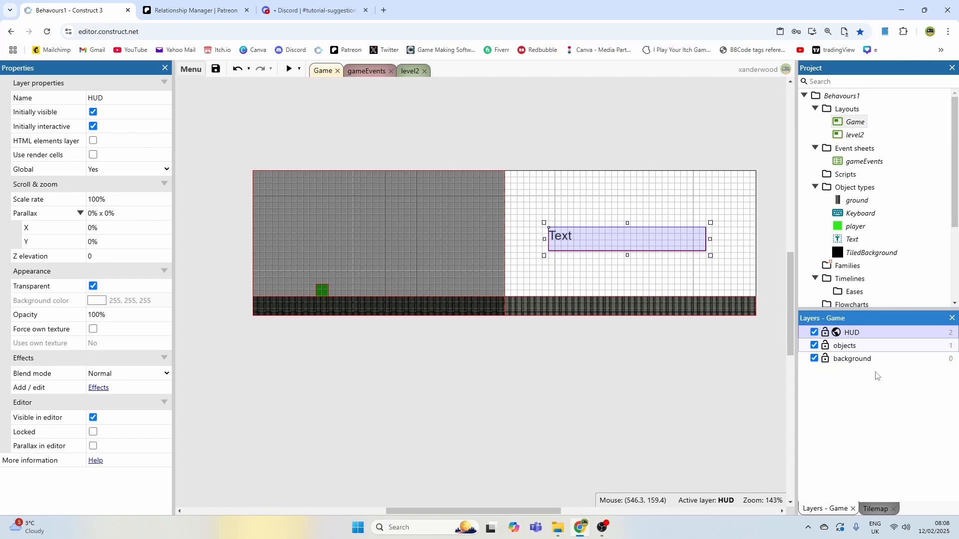
{"action": "left_click", "coordinate": [844, 346]}
{"action": "right_click", "coordinate": [844, 347]}
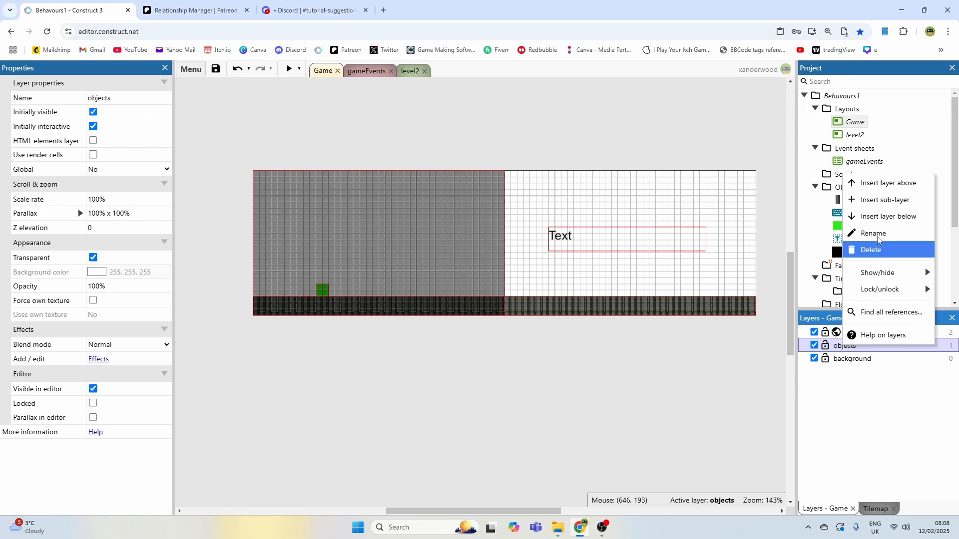
{"action": "left_click", "coordinate": [887, 183]}
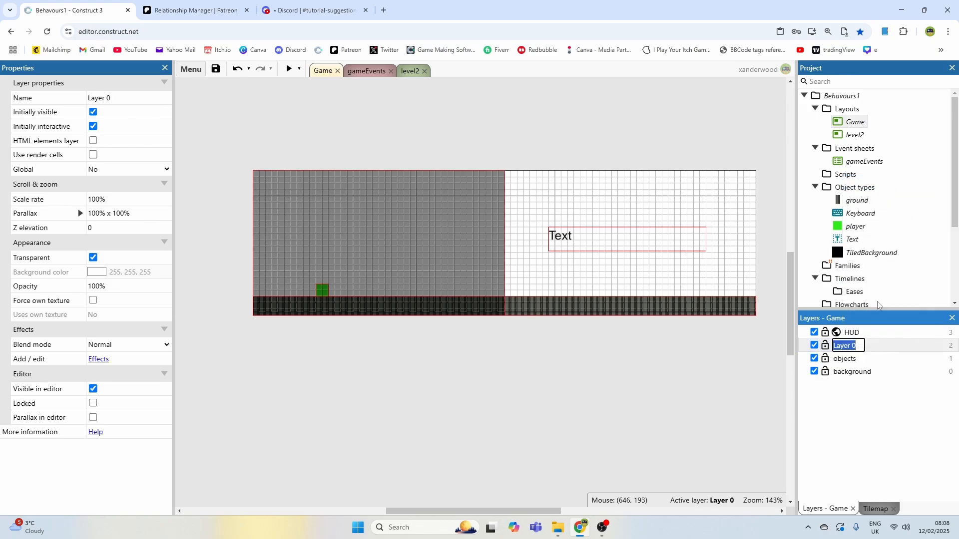
{"action": "type", "text": "UI"}
Step: Rename the text object to scoreText and move it to position 8, 8 in the layout's upper-left corner
{"action": "left_click", "coordinate": [552, 244]}
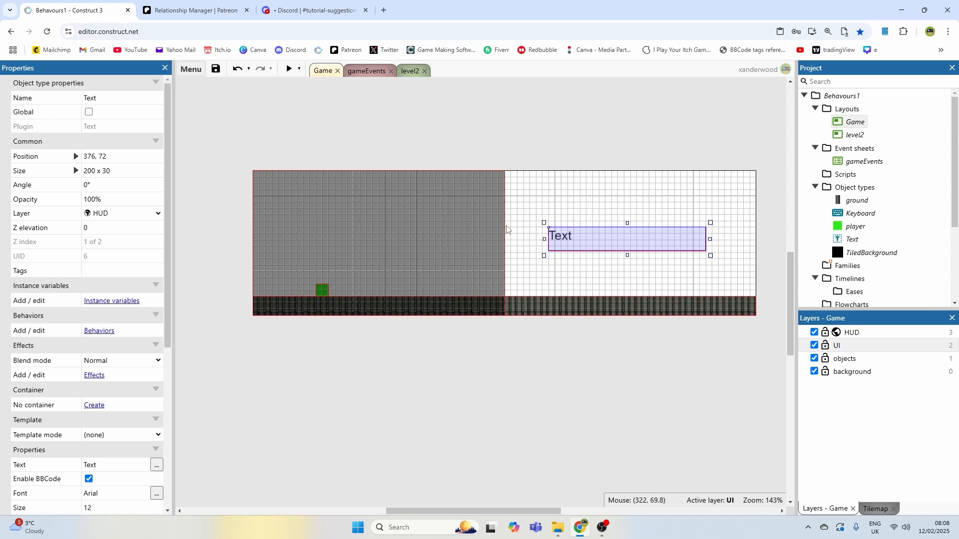
{"action": "left_click", "coordinate": [112, 99]}
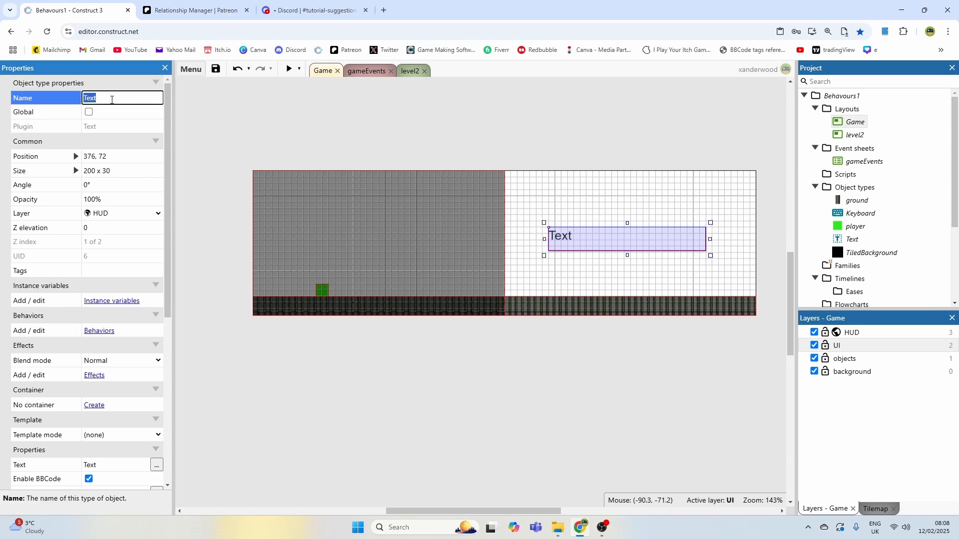
{"action": "type", "text": "score"}
{"action": "key", "text": "Return"}
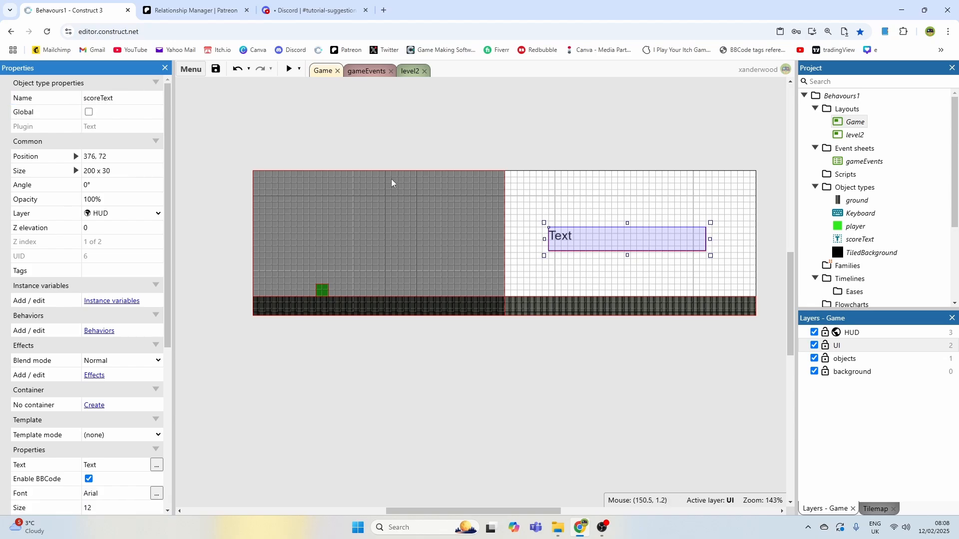
{"action": "left_click_drag", "start_coordinate": [567, 243], "coordinate": [285, 192]}
Step: Set the UI layer's parallax to 0
{"action": "left_click", "coordinate": [487, 246]}
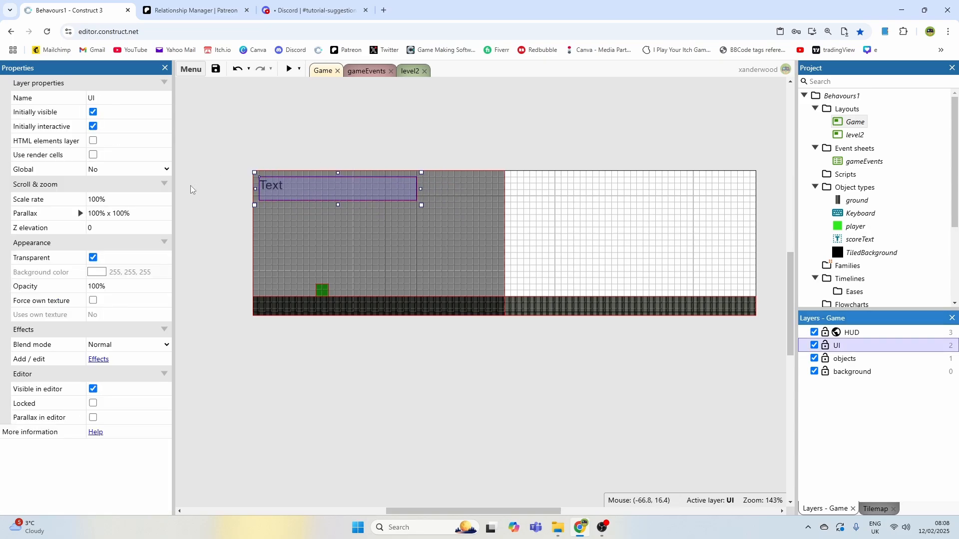
{"action": "left_click", "coordinate": [134, 214]}
{"action": "type", "text": "0"}
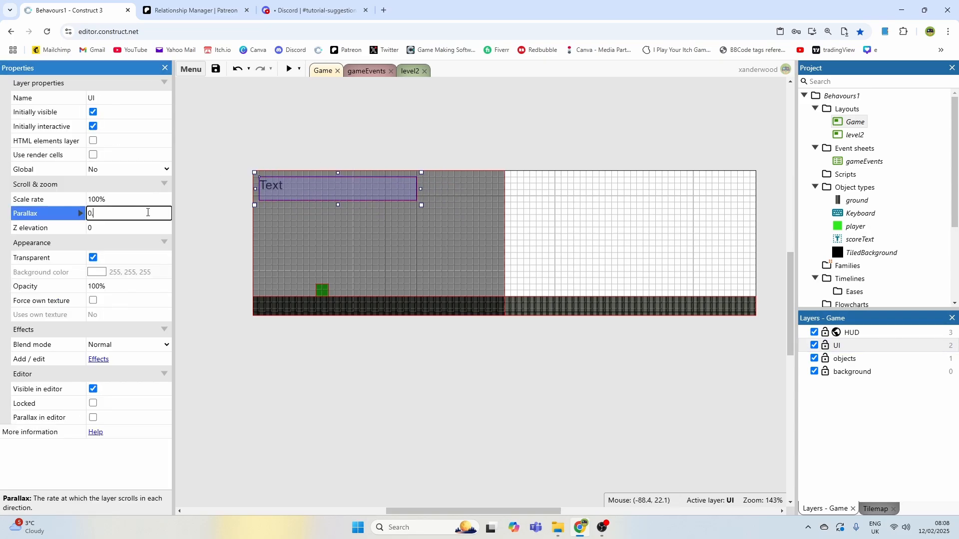
{"action": "left_click", "coordinate": [328, 127]}
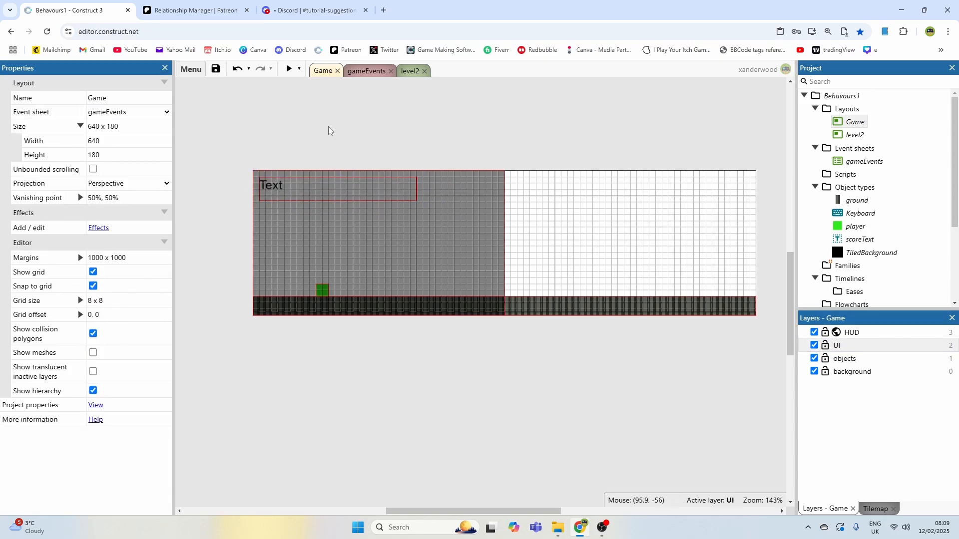
Step: Assign the scoreText object to the UI layer
{"action": "left_click", "coordinate": [288, 69]}
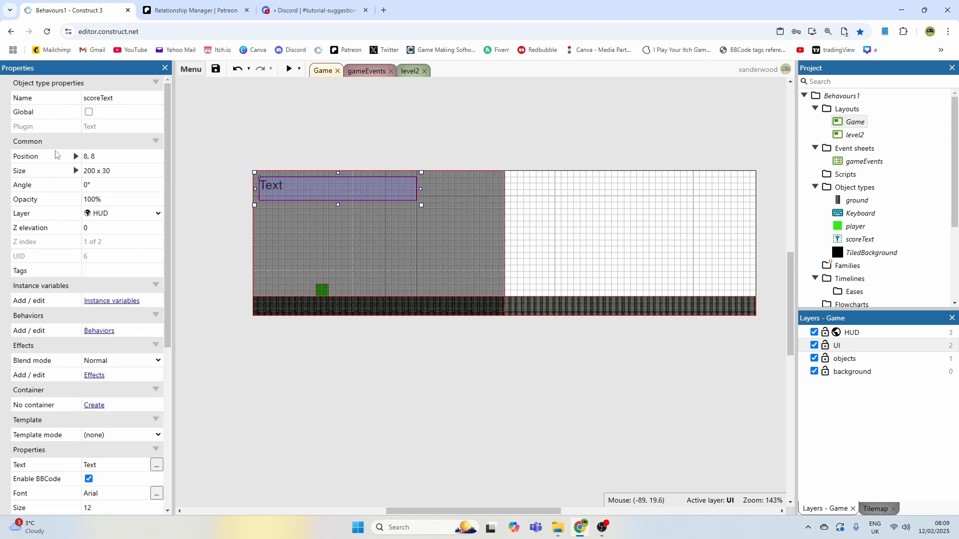
{"action": "left_click", "coordinate": [109, 215]}
{"action": "left_click", "coordinate": [106, 241]}
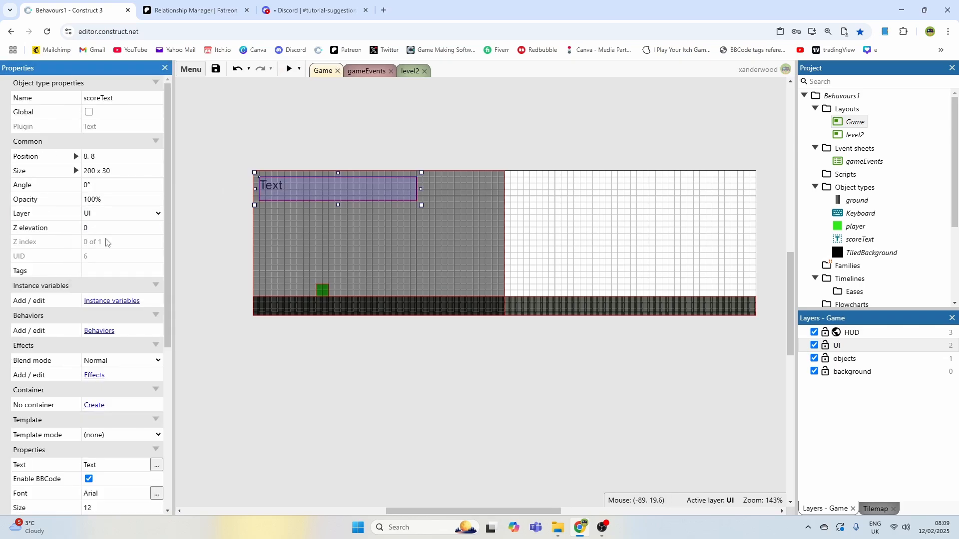
{"action": "left_click", "coordinate": [27, 216]}
{"action": "left_click", "coordinate": [103, 215]}
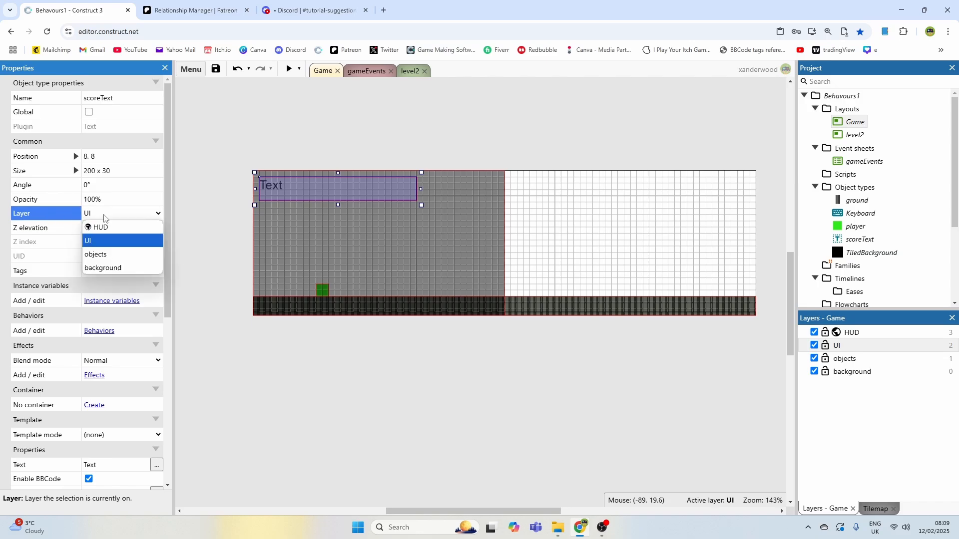
Step: Preview the game to check how the score text is displayed, and close the preview
{"action": "left_click", "coordinate": [303, 94]}
{"action": "left_click", "coordinate": [289, 70]}
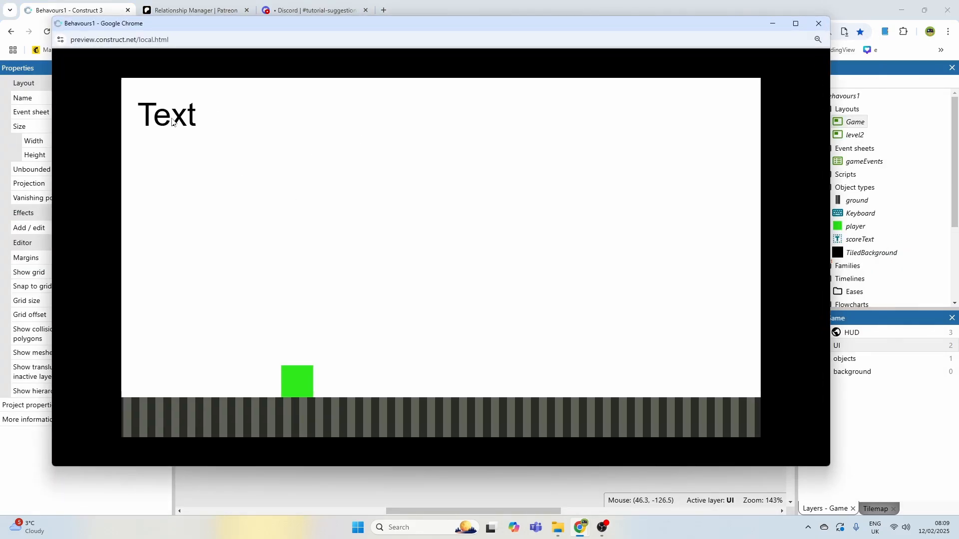
{"action": "left_click", "coordinate": [819, 24]}
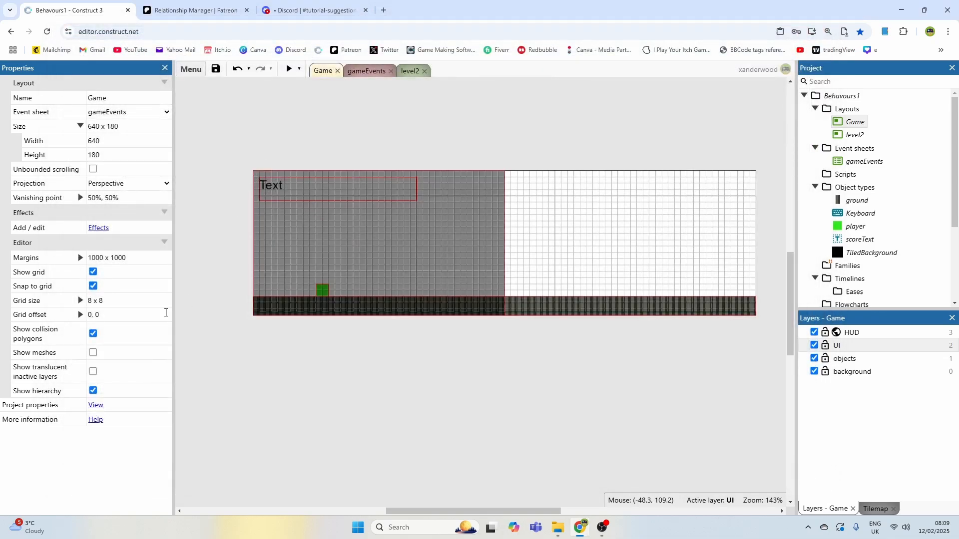
Step: Set the project's fullscreen quality to Low and check the text rendering in a preview
{"action": "left_click", "coordinate": [95, 405]}
{"action": "scroll", "coordinate": [119, 382], "scroll_direction": "down", "scroll_amount": 1}
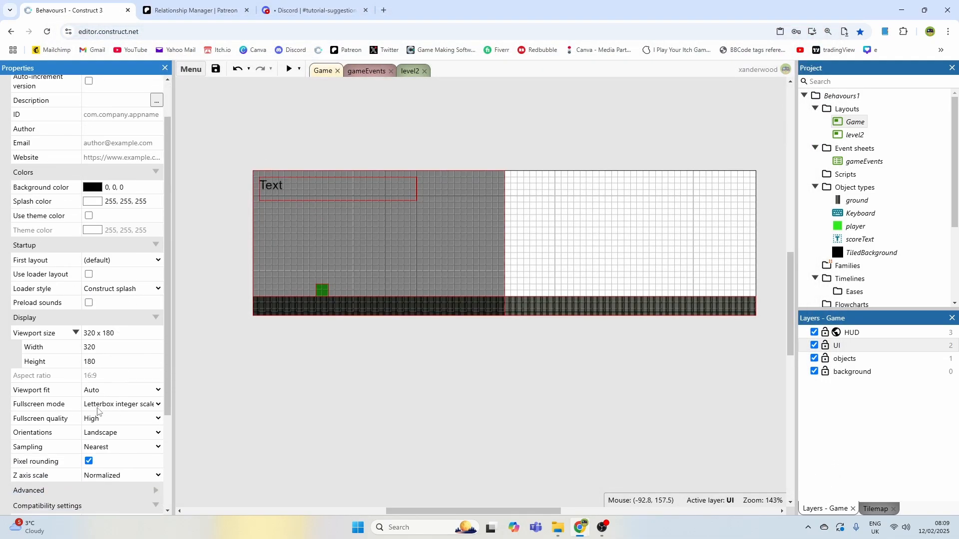
{"action": "left_click", "coordinate": [45, 422]}
{"action": "left_click", "coordinate": [100, 418]}
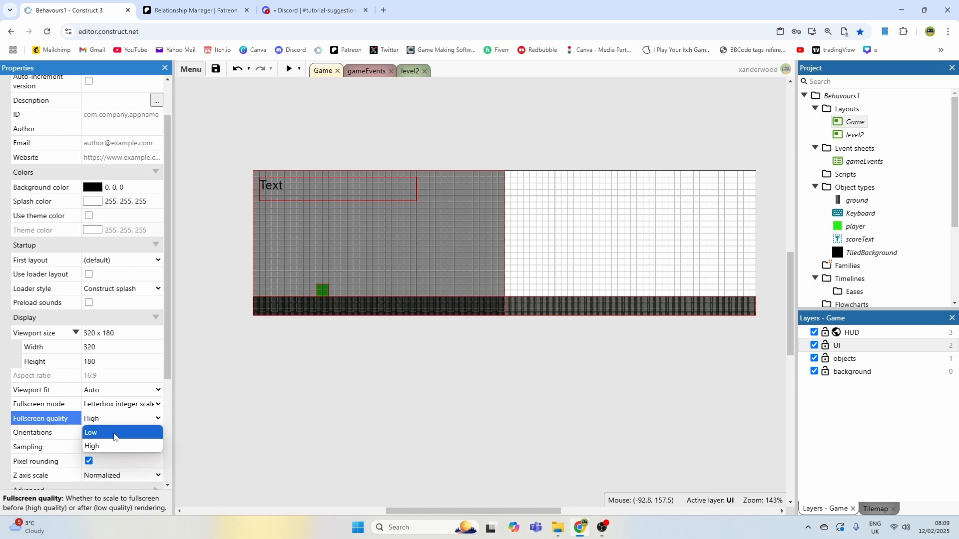
{"action": "left_click", "coordinate": [102, 433]}
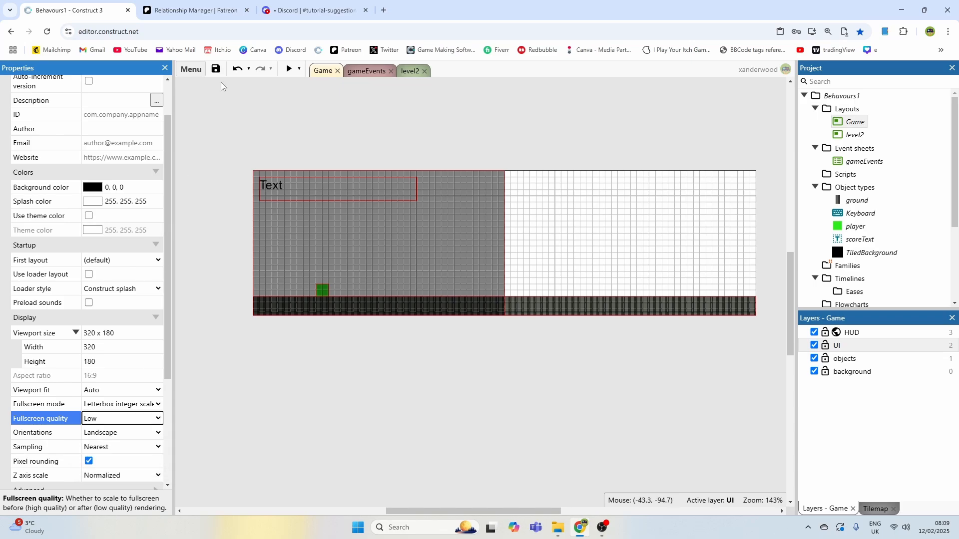
{"action": "left_click", "coordinate": [289, 69]}
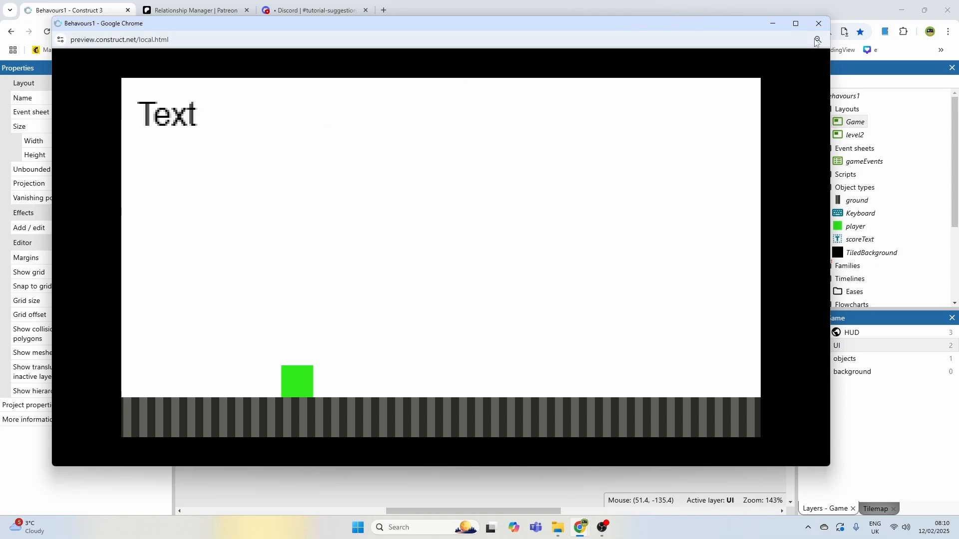
{"action": "left_click", "coordinate": [819, 23]}
Step: Move the TiledBackground overlay aside to look through the scoreText object's properties, and undo the move
{"action": "left_click", "coordinate": [292, 180]}
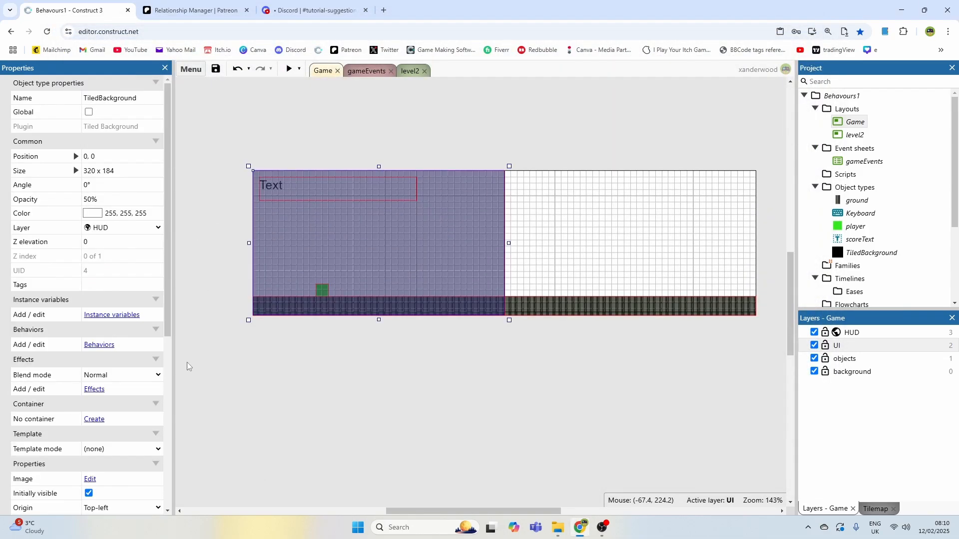
{"action": "left_click", "coordinate": [224, 205]}
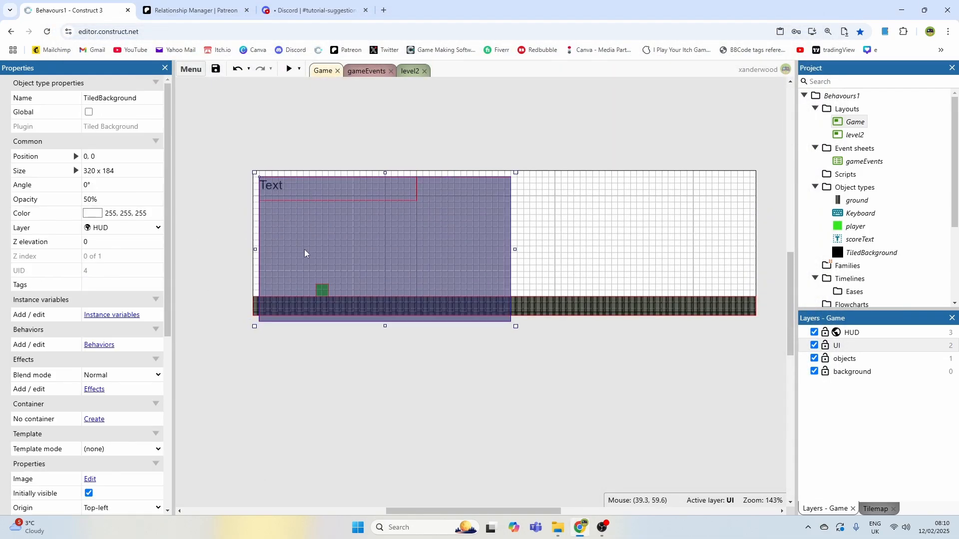
{"action": "left_click_drag", "start_coordinate": [305, 250], "coordinate": [335, 300]}
{"action": "left_click", "coordinate": [267, 173]}
{"action": "left_click", "coordinate": [315, 189]}
{"action": "scroll", "coordinate": [118, 402], "scroll_direction": "down", "scroll_amount": 4}
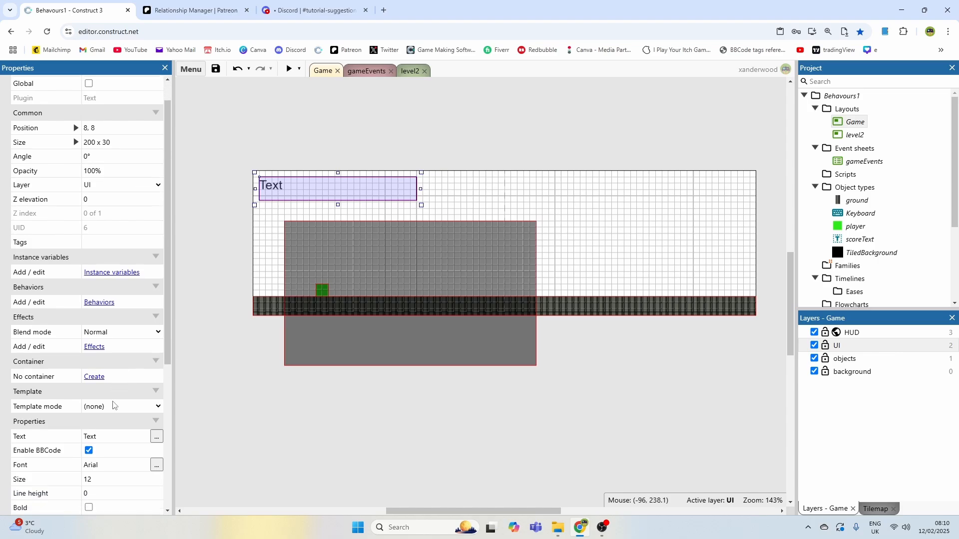
{"action": "scroll", "coordinate": [112, 416], "scroll_direction": "down", "scroll_amount": 3}
{"action": "scroll", "coordinate": [102, 361], "scroll_direction": "down", "scroll_amount": 1}
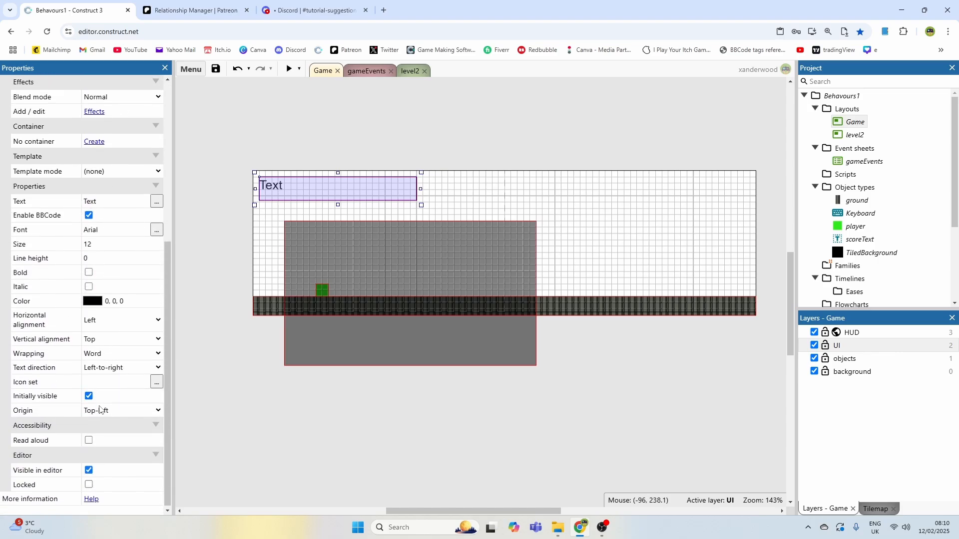
{"action": "left_click", "coordinate": [236, 310]}
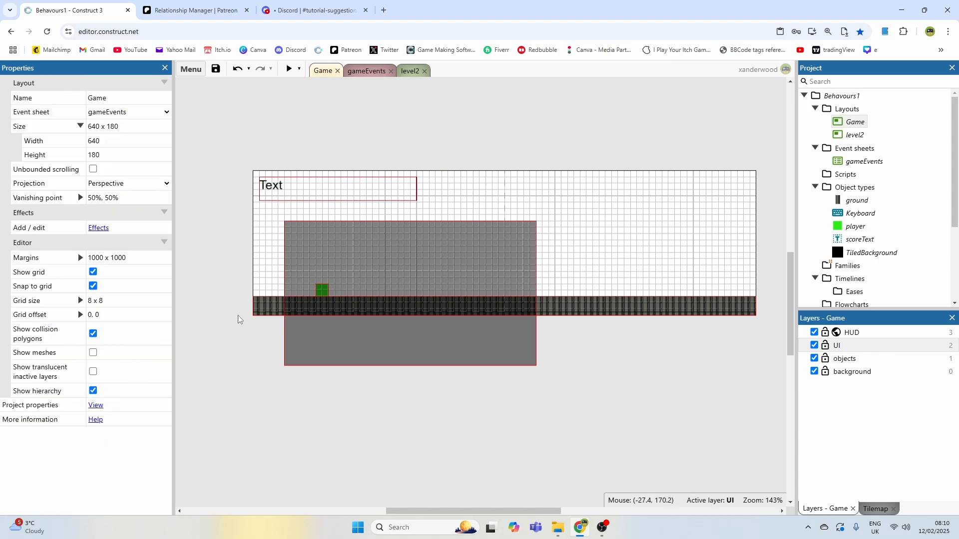
{"action": "key", "text": "ctrl+z"}
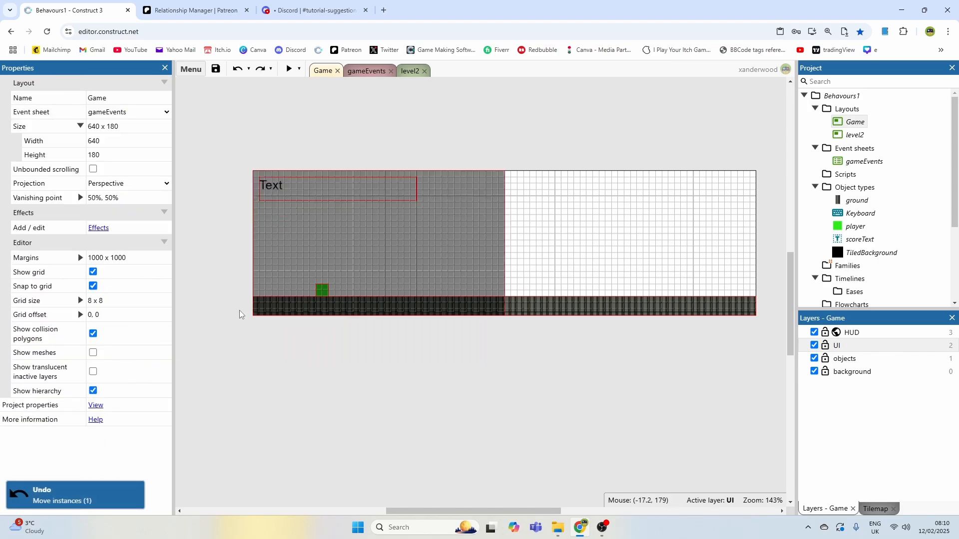
Step: Set the project's fullscreen quality to High
{"action": "left_click", "coordinate": [100, 405]}
{"action": "scroll", "coordinate": [115, 378], "scroll_direction": "down", "scroll_amount": 2}
{"action": "left_click", "coordinate": [120, 419]}
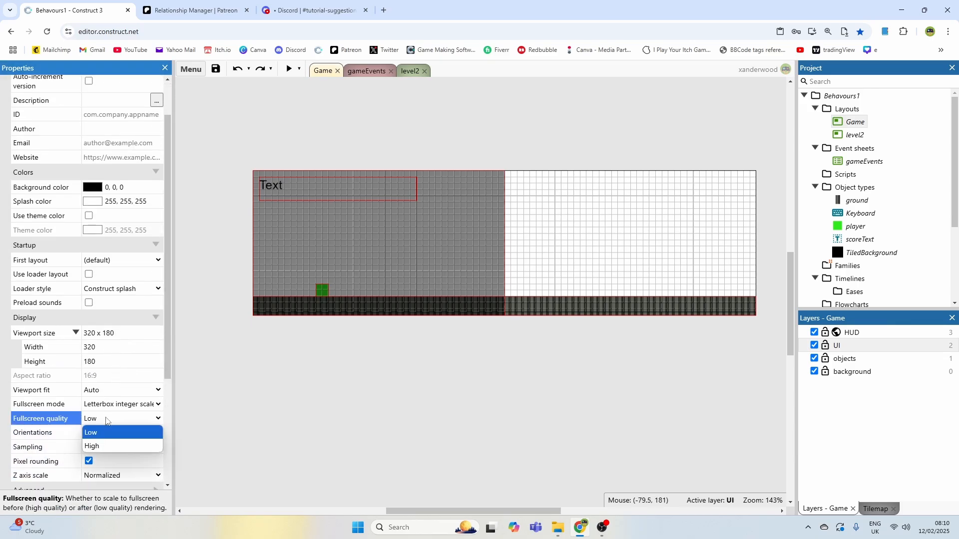
{"action": "left_click", "coordinate": [94, 446]}
{"action": "left_click", "coordinate": [277, 404]}
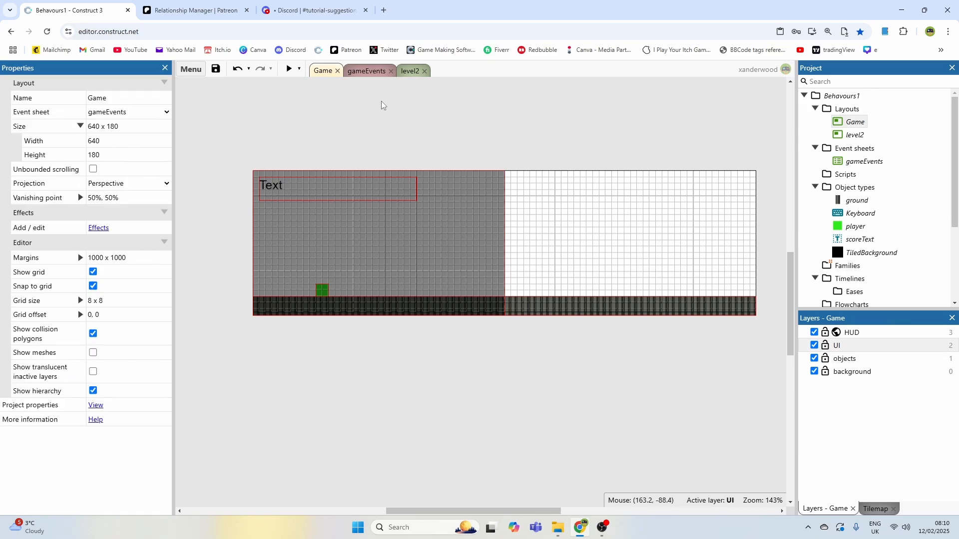
Step: Add a global number variable named score with initial value 0 to the gameEvents sheet
{"action": "left_click", "coordinate": [364, 72]}
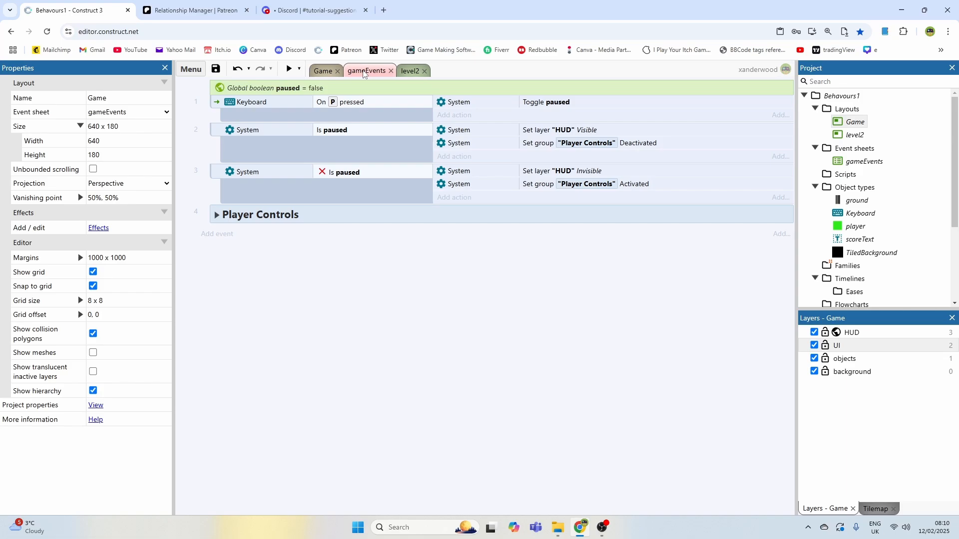
{"action": "right_click", "coordinate": [330, 258]}
{"action": "left_click", "coordinate": [380, 365]}
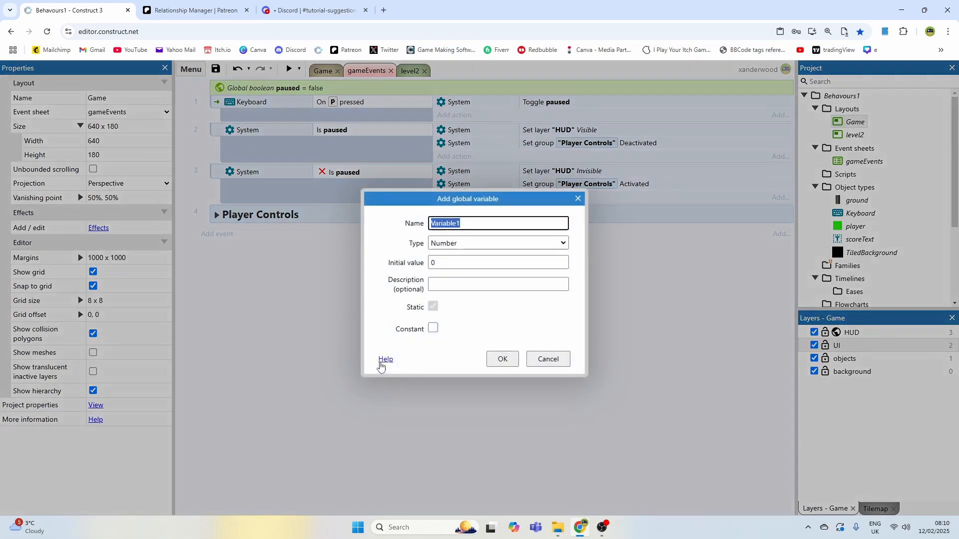
{"action": "type", "text": "score"}
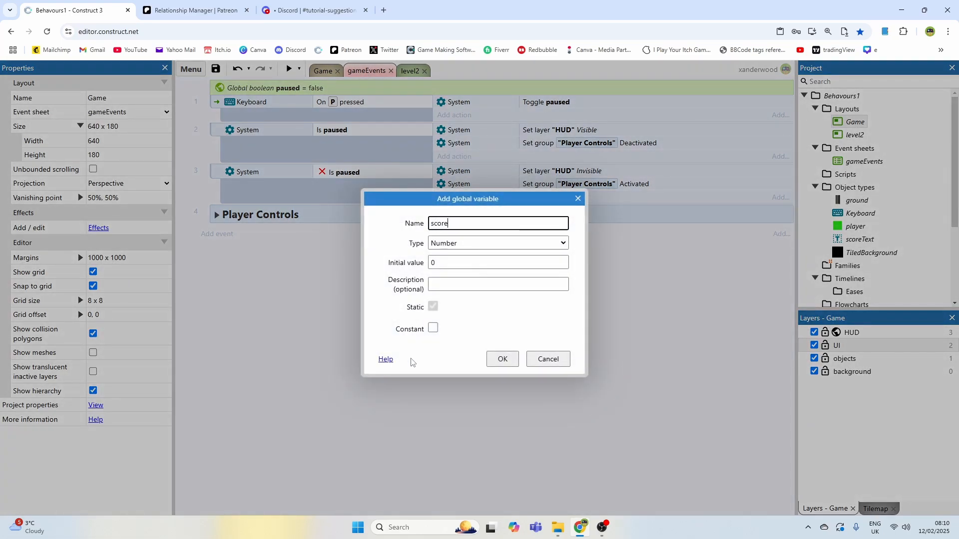
{"action": "left_click", "coordinate": [502, 359]}
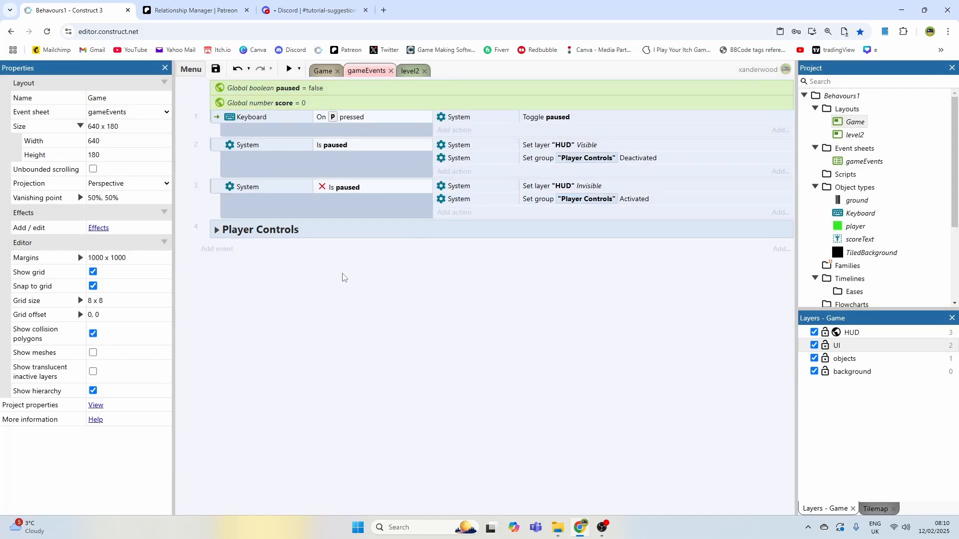
Step: Add a System Every tick event and place it above the Player Controls group
{"action": "left_click", "coordinate": [220, 249]}
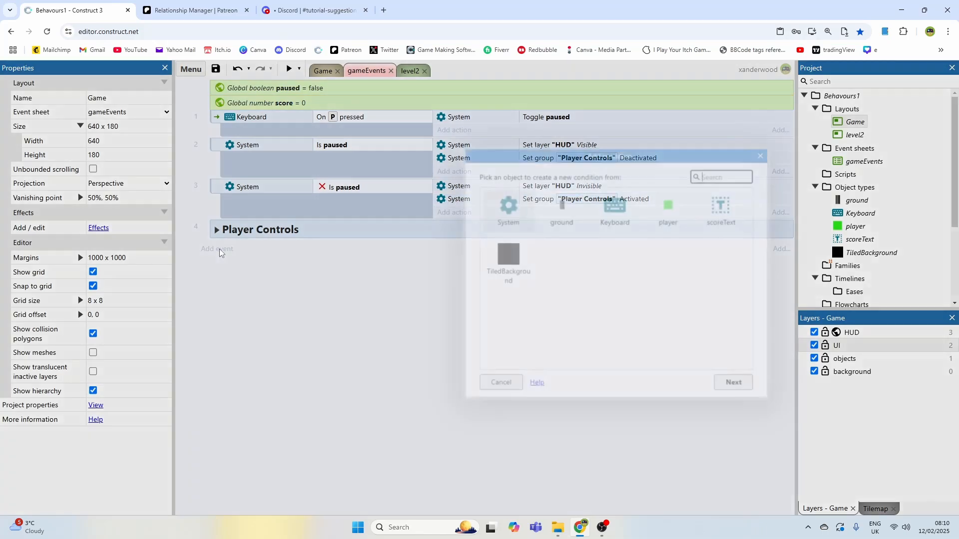
{"action": "double_click", "coordinate": [505, 214]}
{"action": "double_click", "coordinate": [519, 280]}
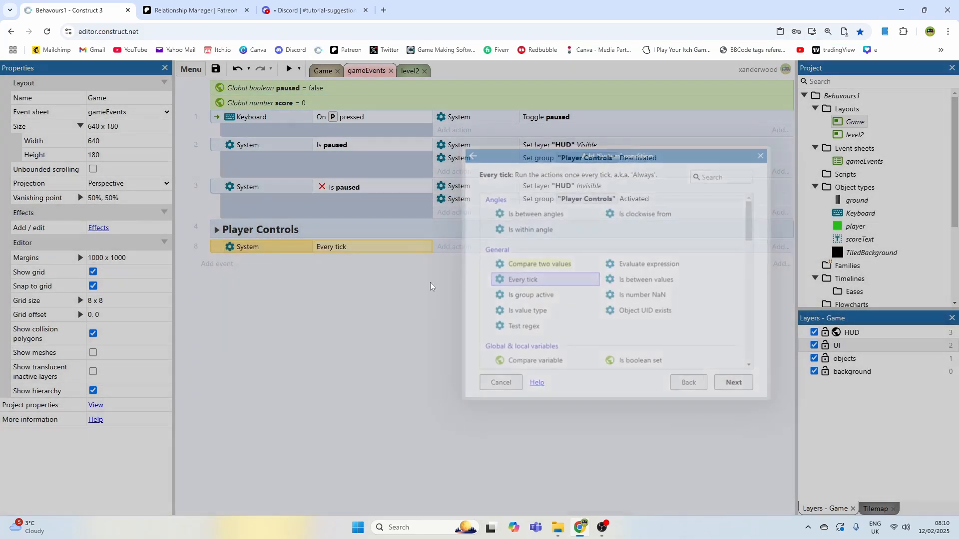
{"action": "left_click_drag", "start_coordinate": [222, 249], "coordinate": [223, 228]}
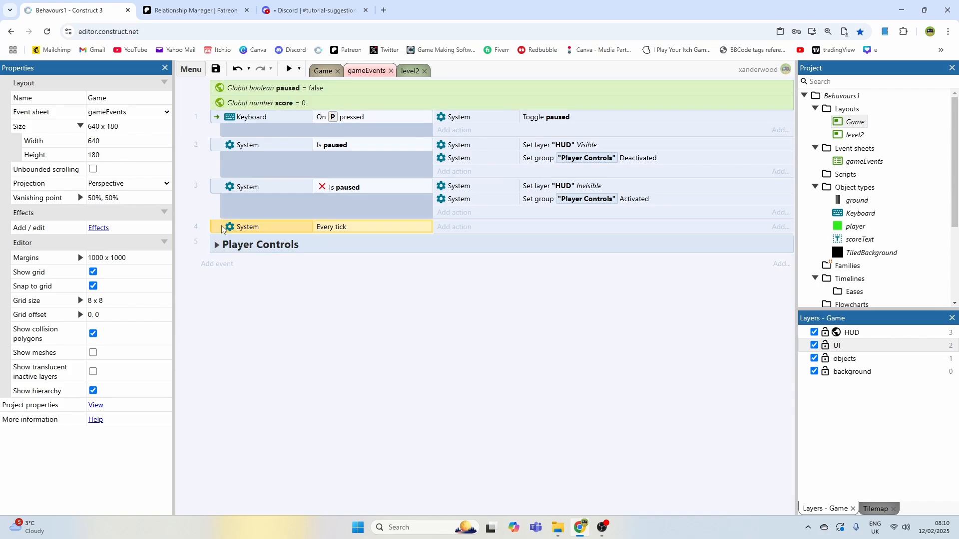
Step: Add a scoreText Set text action to the Every tick event, using the score variable as the text
{"action": "left_click", "coordinate": [454, 226]}
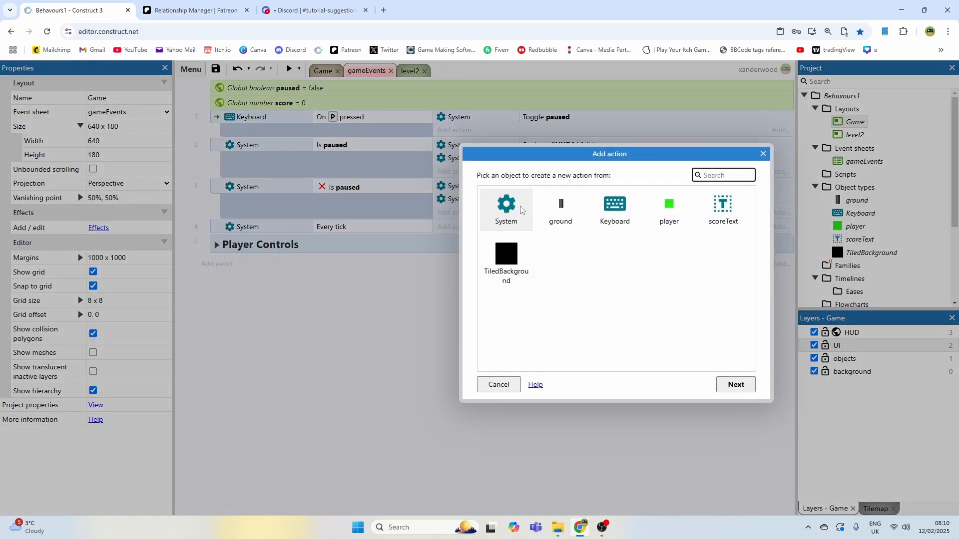
{"action": "double_click", "coordinate": [733, 207]}
{"action": "scroll", "coordinate": [538, 307], "scroll_direction": "down", "scroll_amount": 5}
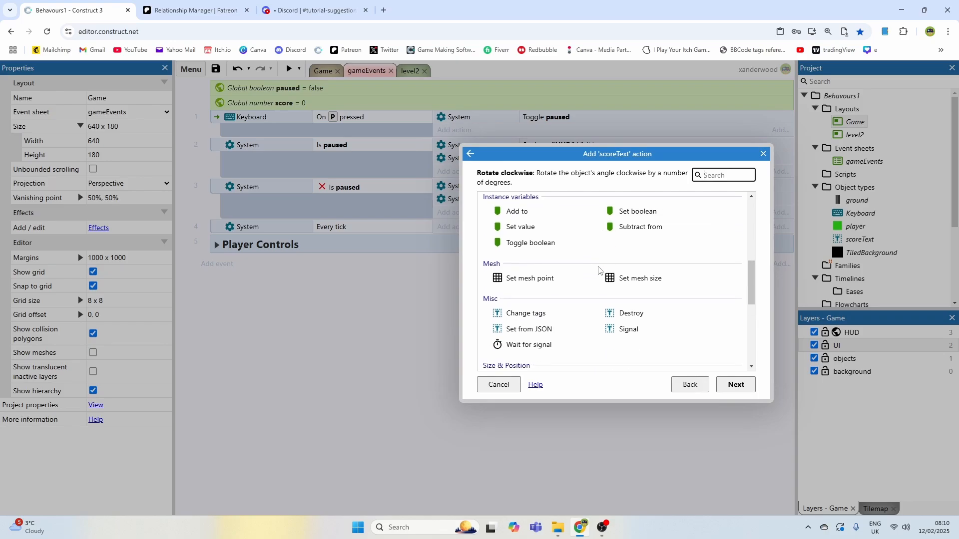
{"action": "double_click", "coordinate": [519, 361]}
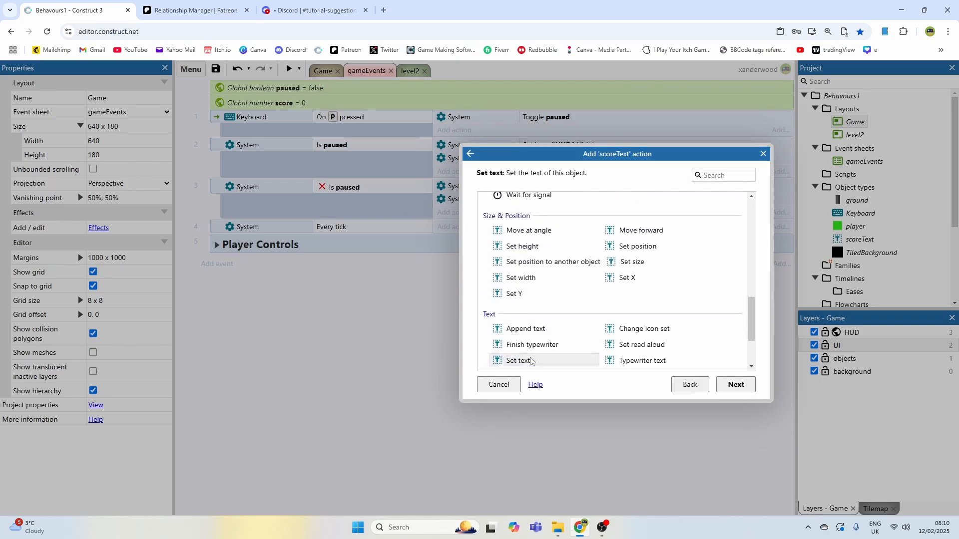
{"action": "type", "text": "sc"}
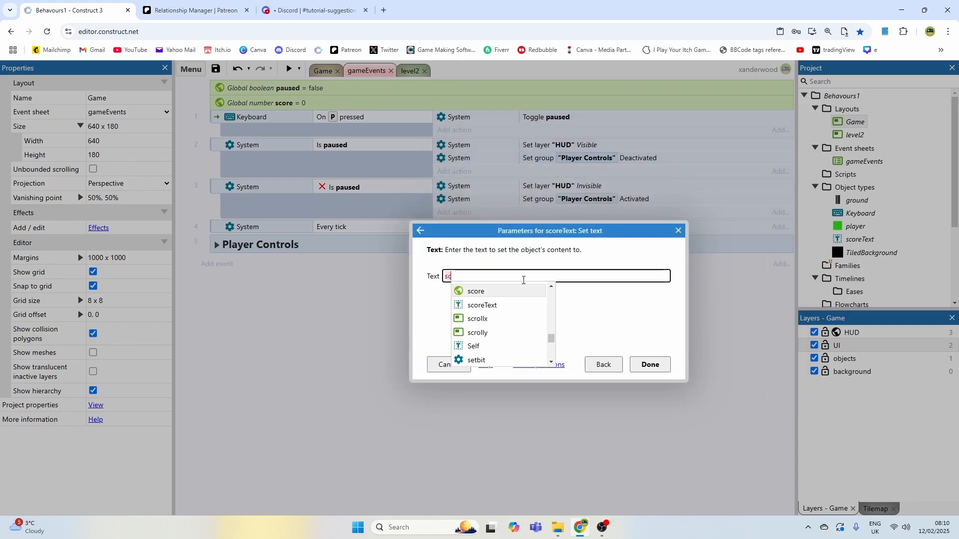
{"action": "left_click", "coordinate": [496, 293]}
{"action": "left_click", "coordinate": [649, 365]}
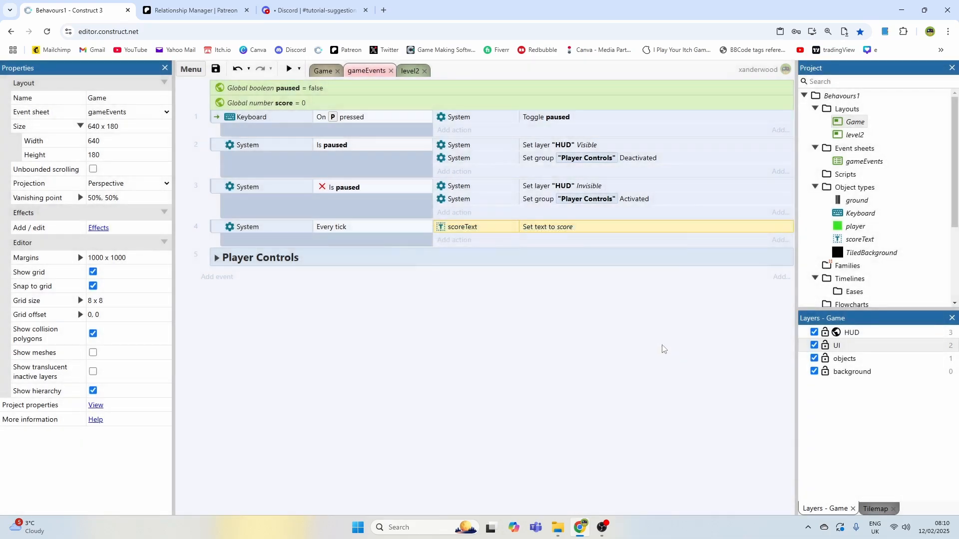
{"action": "left_click", "coordinate": [306, 106]}
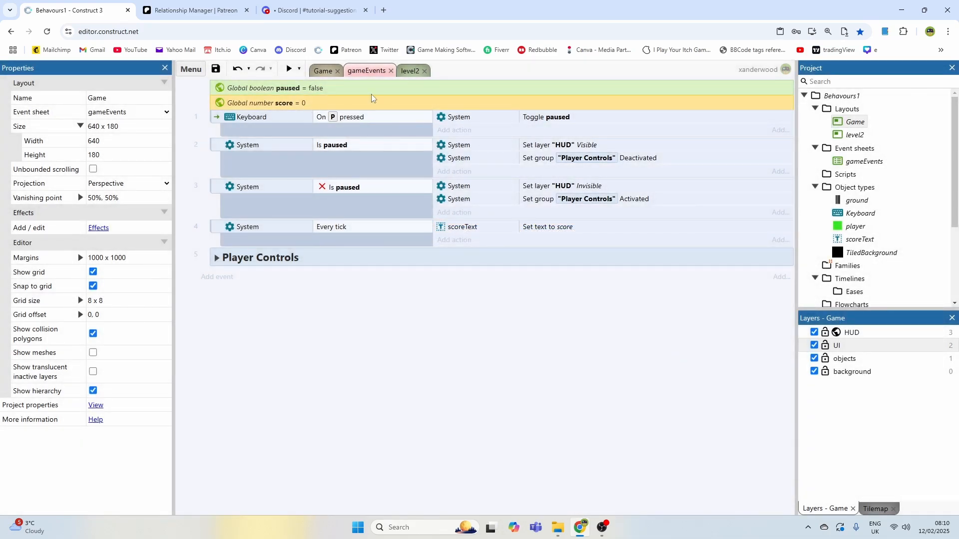
Step: Insert a new Sprite object in the empty right half of the Game layout
{"action": "left_click", "coordinate": [328, 71]}
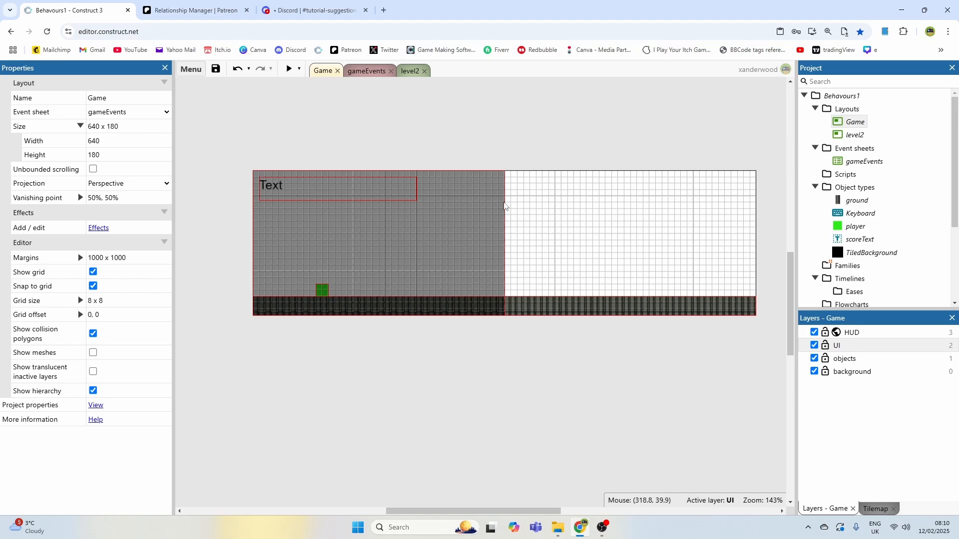
{"action": "double_click", "coordinate": [554, 208]}
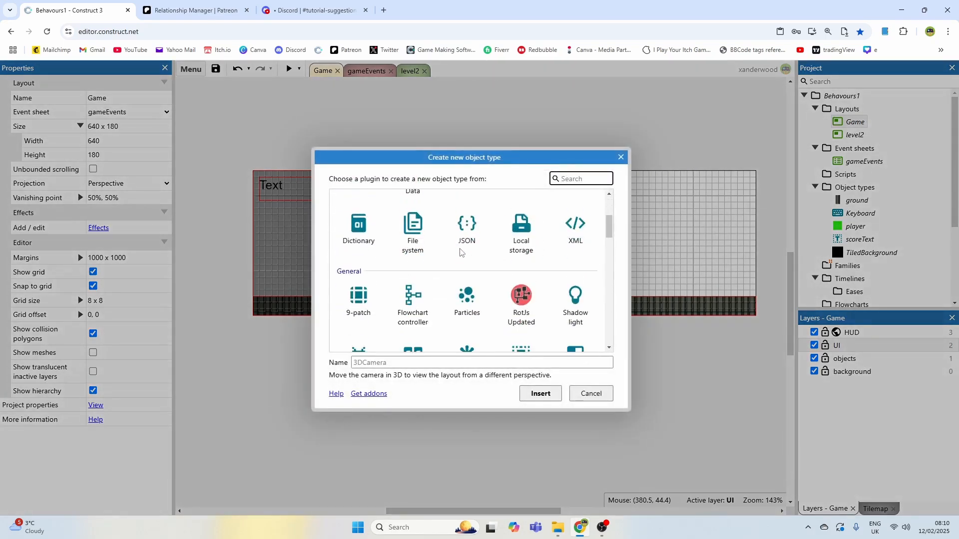
{"action": "scroll", "coordinate": [351, 297], "scroll_direction": "down", "scroll_amount": 2}
{"action": "double_click", "coordinate": [358, 287]}
{"action": "left_click", "coordinate": [625, 241]}
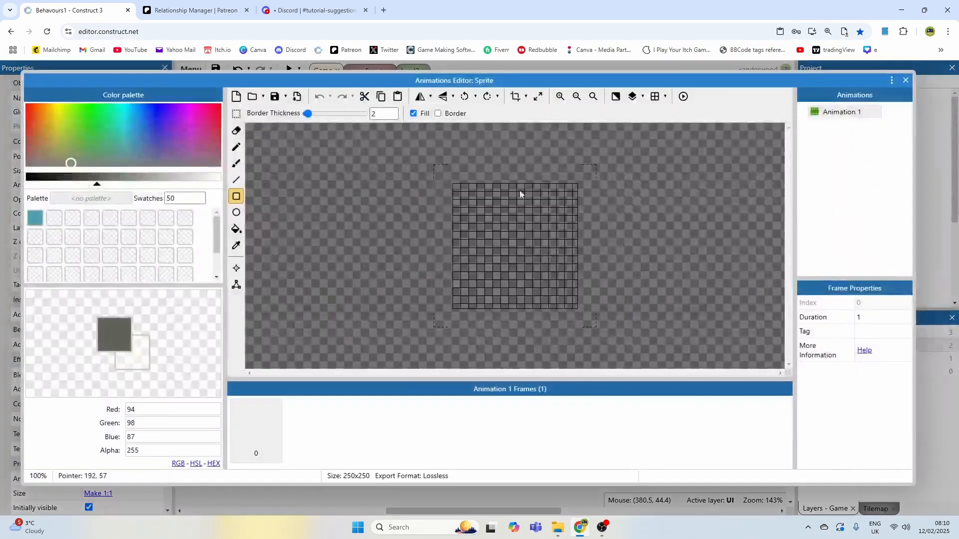
Step: Resize the sprite's image canvas to 8 by 8 pixels
{"action": "left_click", "coordinate": [539, 97]}
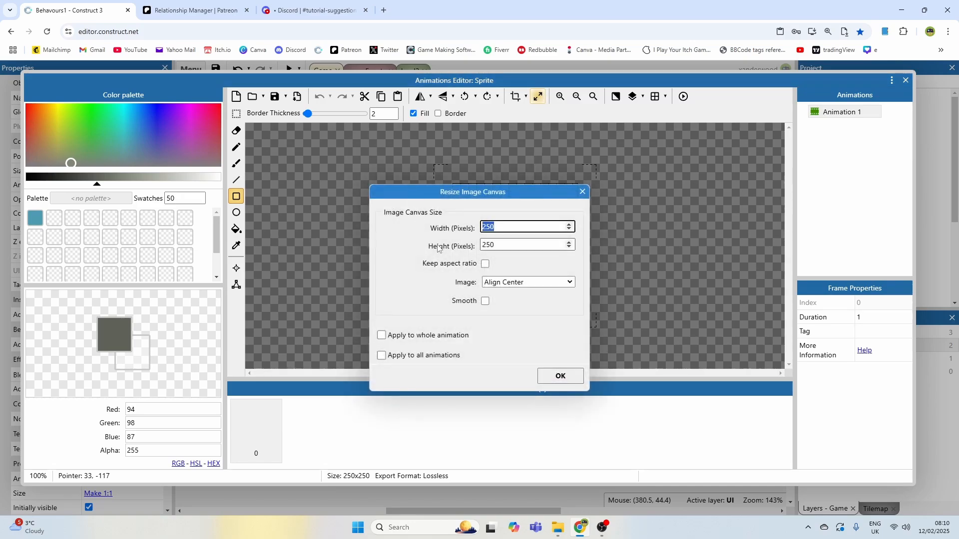
{"action": "type", "text": "8"}
{"action": "key", "text": "Tab"}
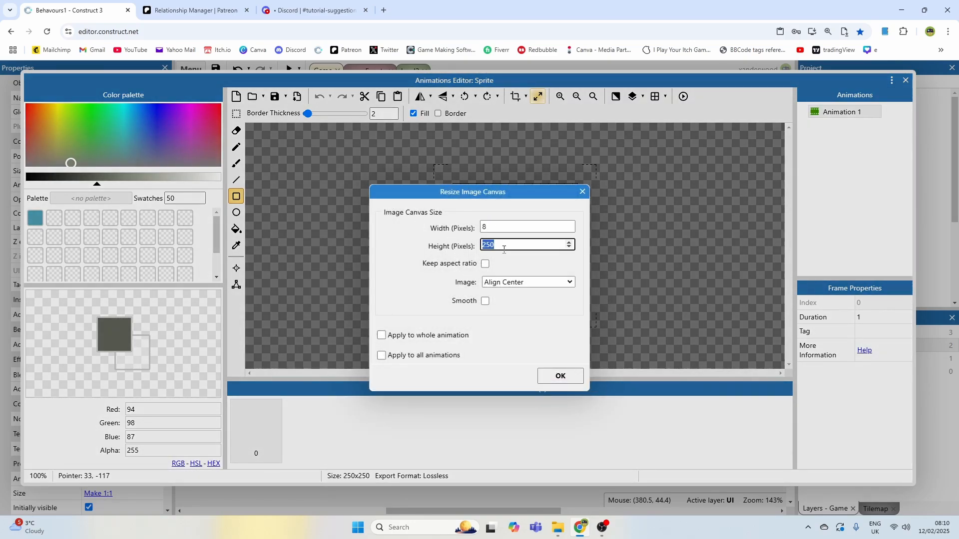
{"action": "type", "text": "8"}
{"action": "key", "text": "Return"}
Step: Fill the whole sprite image with a bright yellow rectangle and close the image editor
{"action": "left_click", "coordinate": [55, 120]}
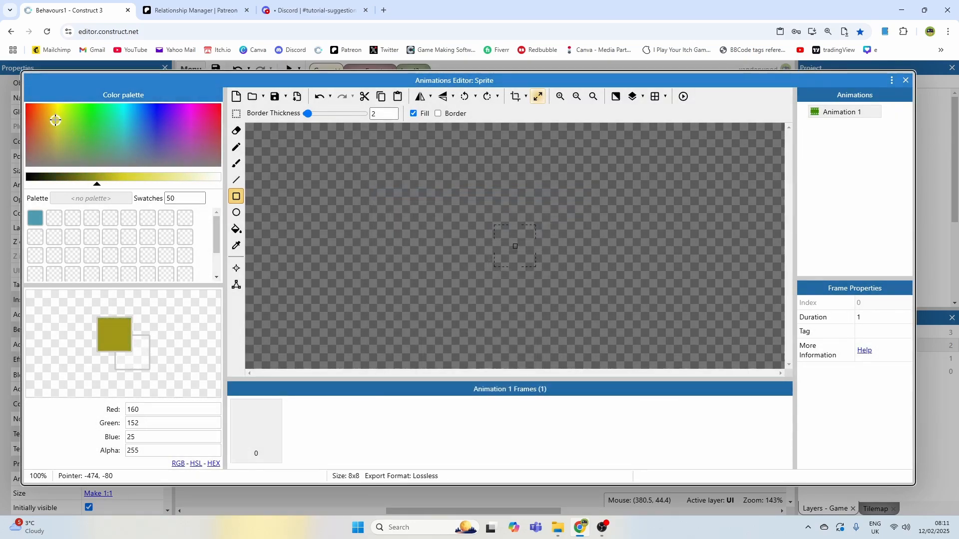
{"action": "left_click", "coordinate": [135, 178]}
{"action": "left_click_drag", "start_coordinate": [493, 240], "coordinate": [537, 270]}
{"action": "left_click", "coordinate": [905, 80]}
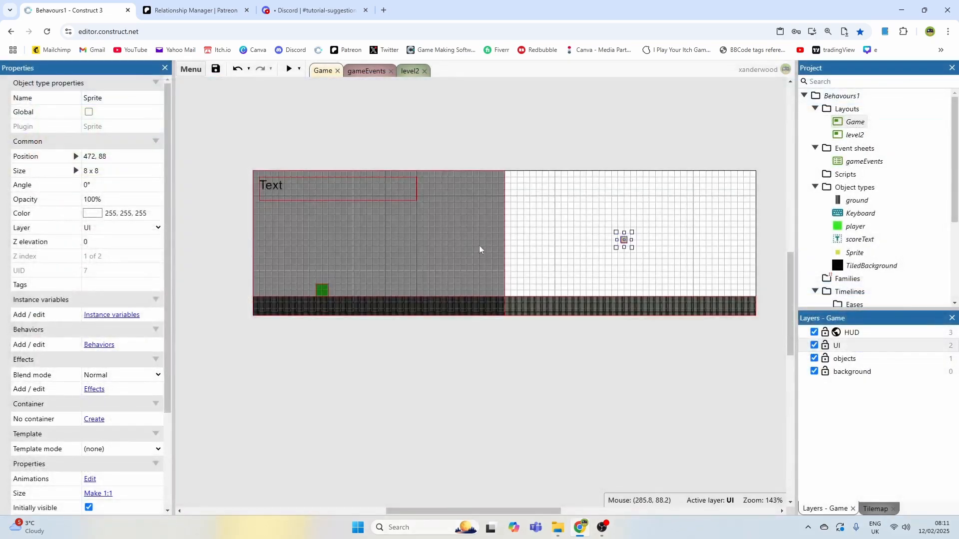
Step: Scatter copies of the yellow sprite above the ground in the right half of the layout, undoing an accidental resize
{"action": "scroll", "coordinate": [622, 232], "scroll_direction": "up", "scroll_amount": 5, "text": "ctrl"}
{"action": "left_click_drag", "start_coordinate": [621, 226], "coordinate": [548, 320]}
{"action": "key", "text": "ctrl+z"}
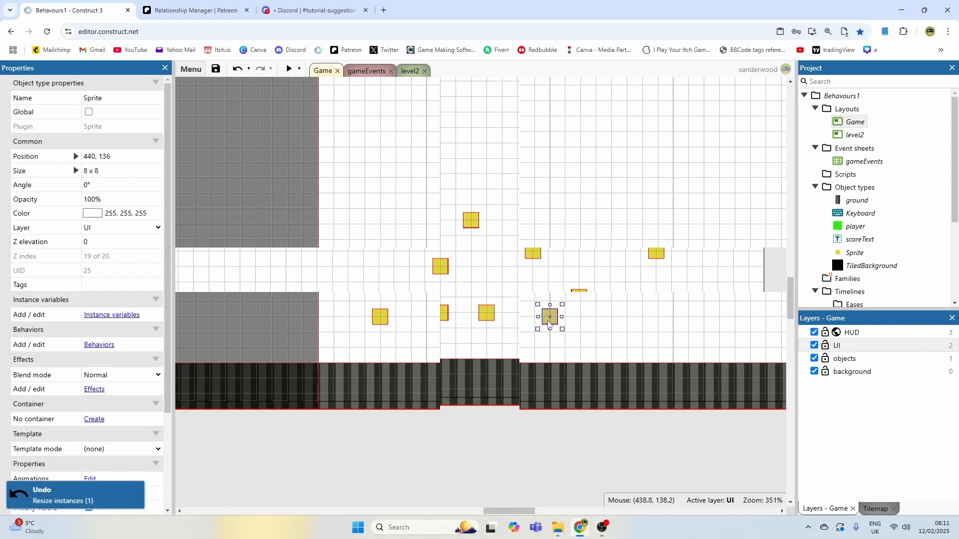
{"action": "scroll", "coordinate": [514, 300], "scroll_direction": "down", "scroll_amount": 4, "text": "ctrl"}
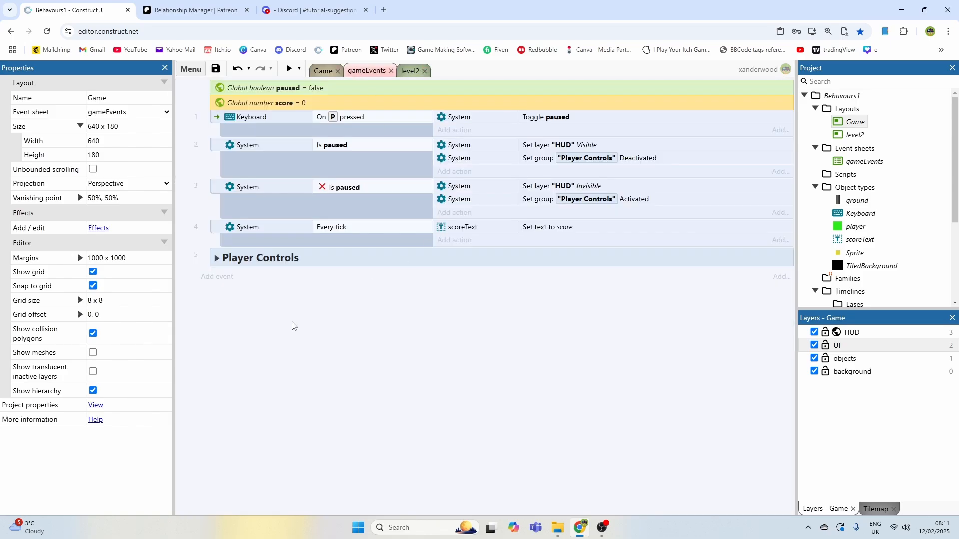
Step: Add an event to the gameEvents sheet for the player's On collision with another object condition, with Sprite as the object
{"action": "left_click", "coordinate": [224, 279]}
{"action": "double_click", "coordinate": [669, 206]}
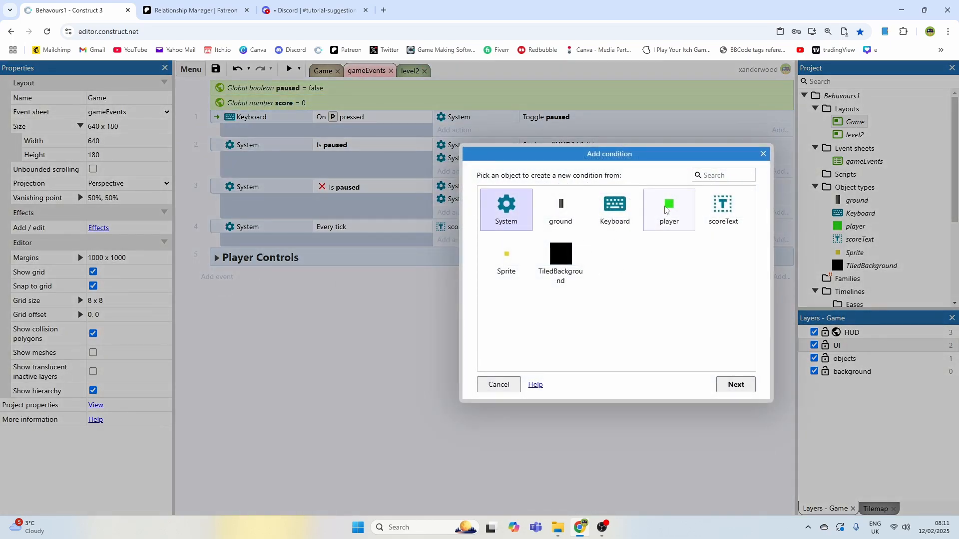
{"action": "scroll", "coordinate": [656, 267], "scroll_direction": "down", "scroll_amount": 5}
{"action": "double_click", "coordinate": [659, 283]}
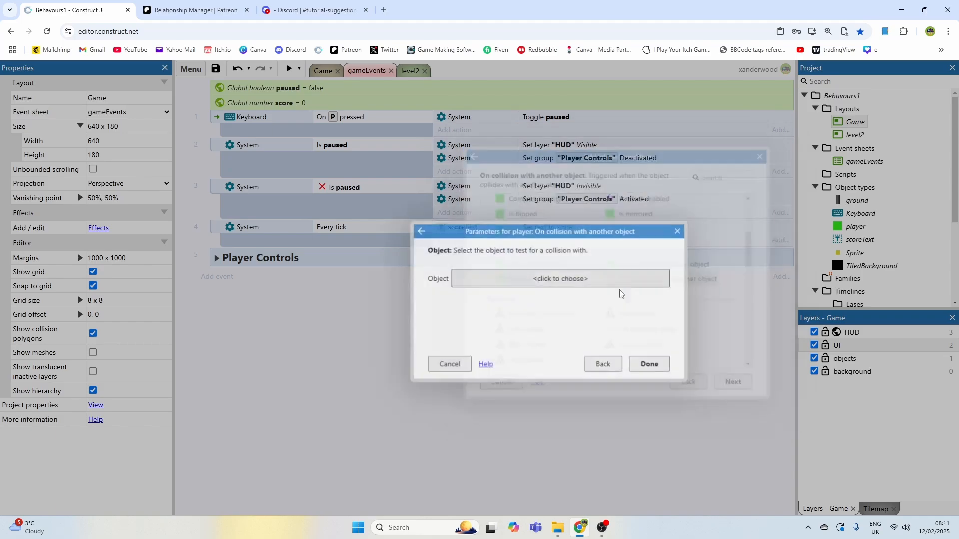
{"action": "left_click", "coordinate": [512, 280]}
{"action": "left_click", "coordinate": [489, 270]}
{"action": "left_click", "coordinate": [518, 366]}
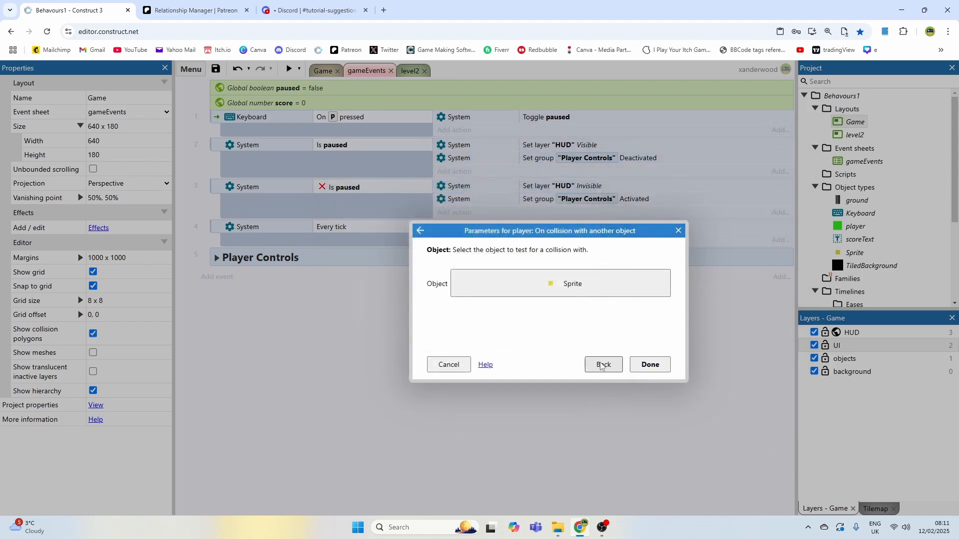
{"action": "left_click", "coordinate": [649, 364]}
Step: Add a Destroy action for Sprite to the player's collision event
{"action": "left_click", "coordinate": [452, 274]}
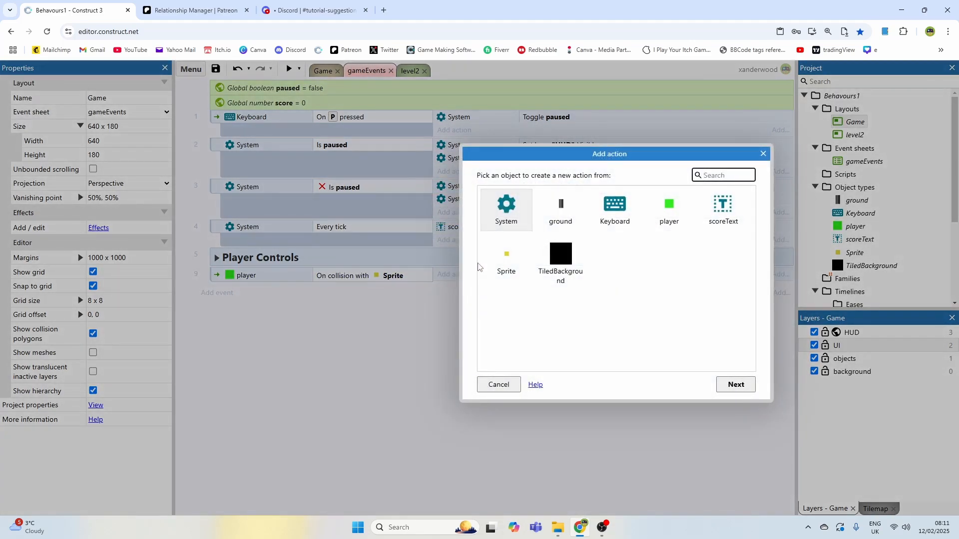
{"action": "double_click", "coordinate": [498, 265]}
{"action": "type", "text": "des"}
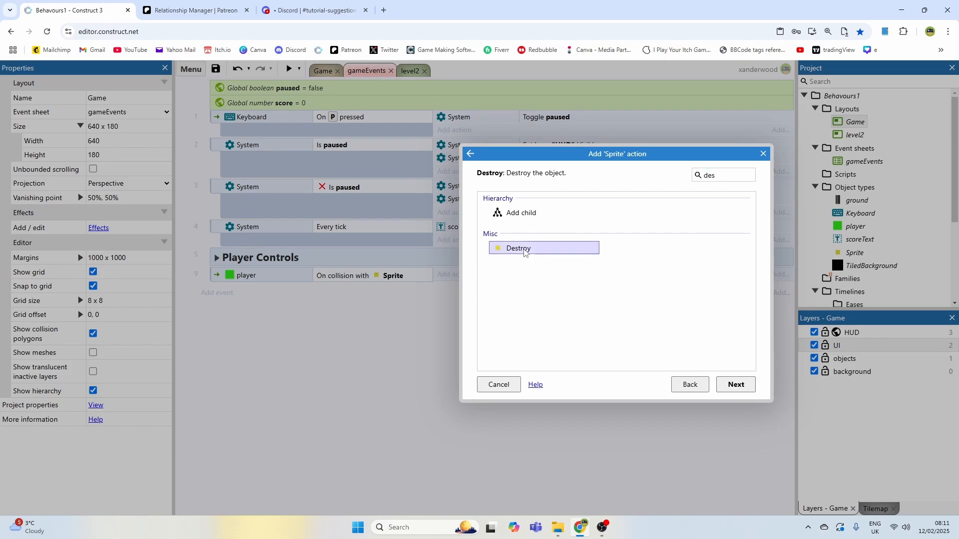
{"action": "double_click", "coordinate": [520, 249]}
Step: Move the collapsed Player Controls group to the top of the gameEvents sheet, above the pause events
{"action": "left_click_drag", "start_coordinate": [219, 280], "coordinate": [221, 255]}
{"action": "left_click", "coordinate": [225, 292]}
{"action": "left_click_drag", "start_coordinate": [231, 291], "coordinate": [259, 120]}
{"action": "left_click", "coordinate": [385, 276]}
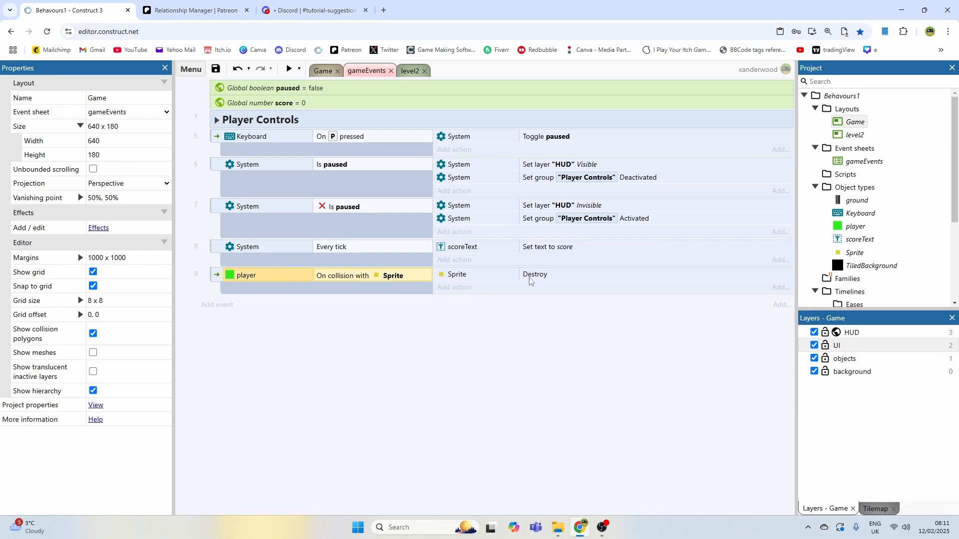
Step: Add a System Add to action to the collision event that adds 1 to the score variable
{"action": "left_click", "coordinate": [452, 287]}
{"action": "double_click", "coordinate": [505, 210]}
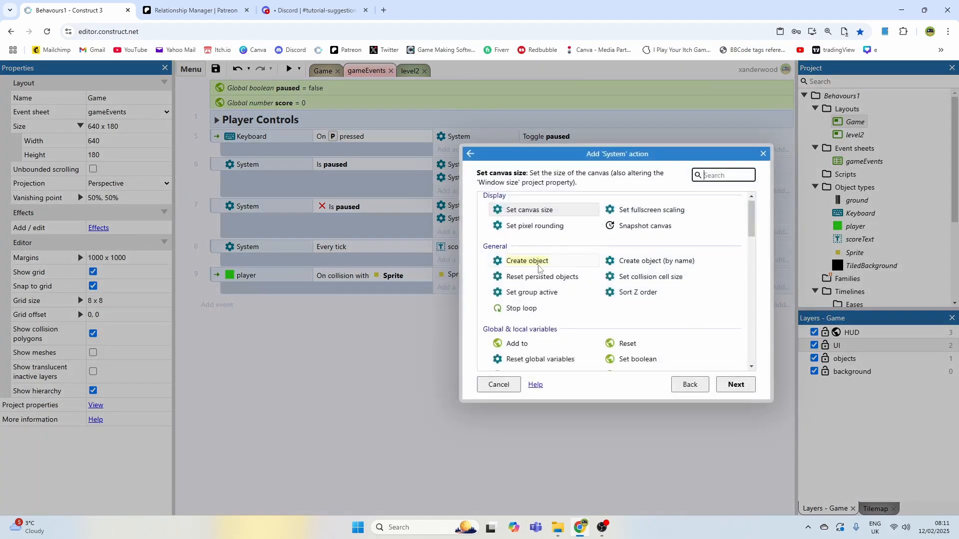
{"action": "scroll", "coordinate": [538, 268], "scroll_direction": "down", "scroll_amount": 2}
{"action": "double_click", "coordinate": [519, 247]}
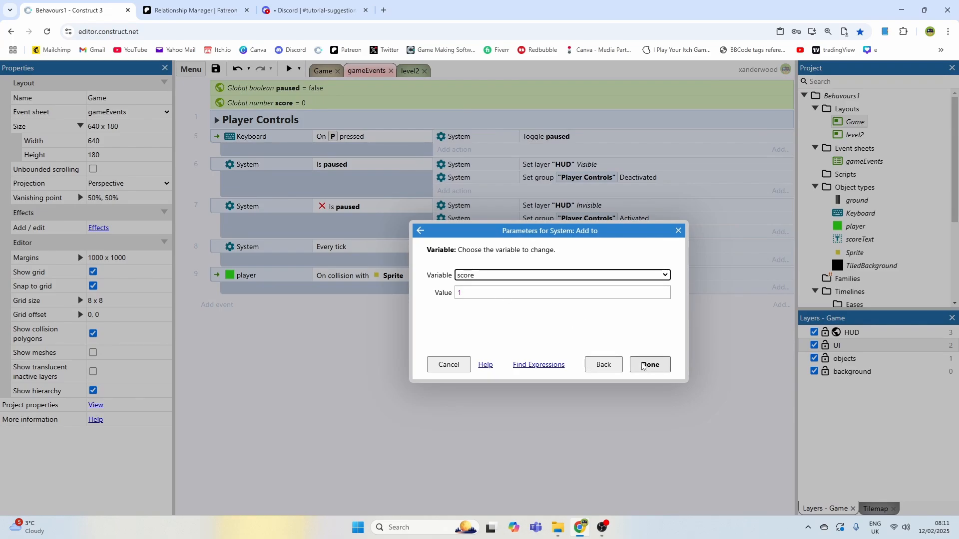
{"action": "left_click", "coordinate": [644, 366]}
Step: Move all yellow sprites in the Game layout to the objects layer and make that layer active
{"action": "left_click", "coordinate": [323, 70]}
{"action": "left_click_drag", "start_coordinate": [348, 169], "coordinate": [619, 319]}
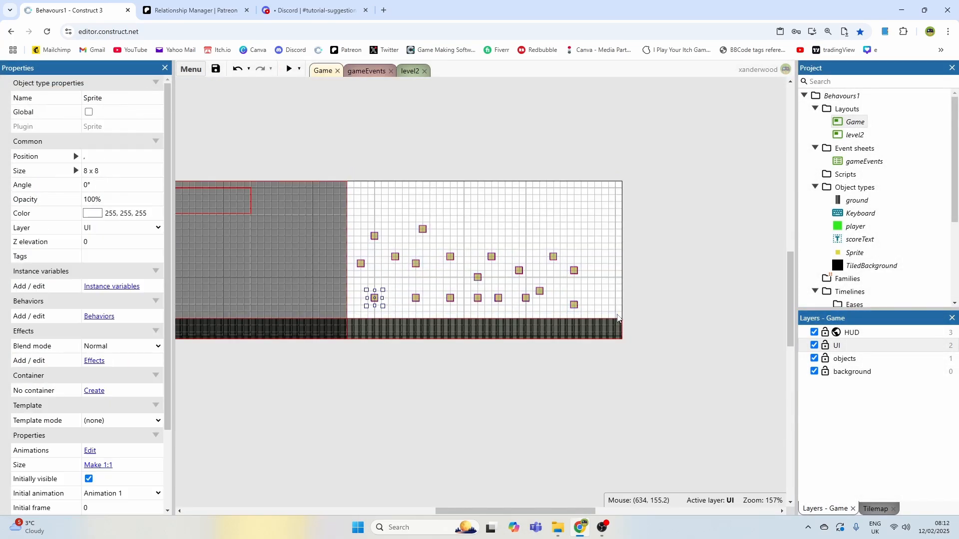
{"action": "left_click", "coordinate": [117, 228]}
{"action": "left_click", "coordinate": [103, 269]}
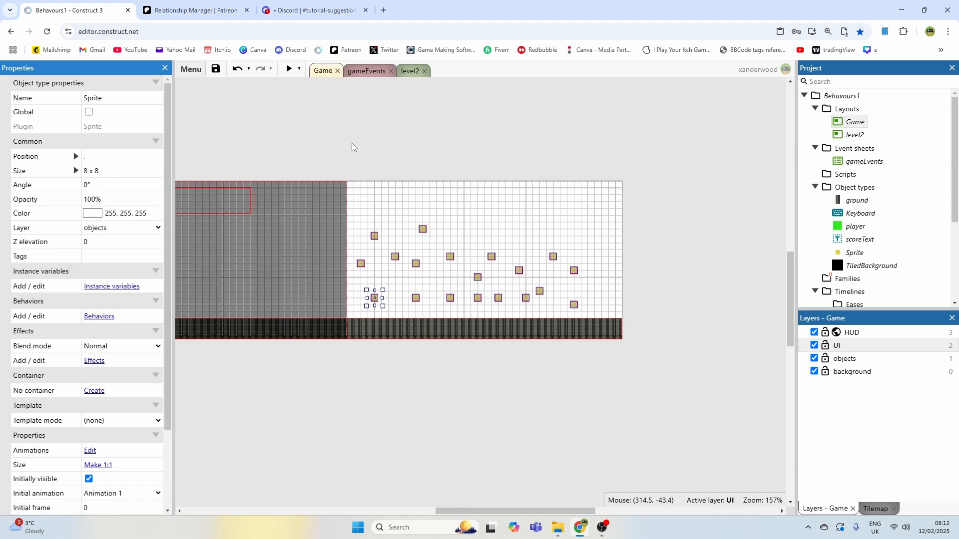
{"action": "left_click", "coordinate": [353, 146]}
{"action": "left_click", "coordinate": [844, 359]}
{"action": "left_click", "coordinate": [360, 132]}
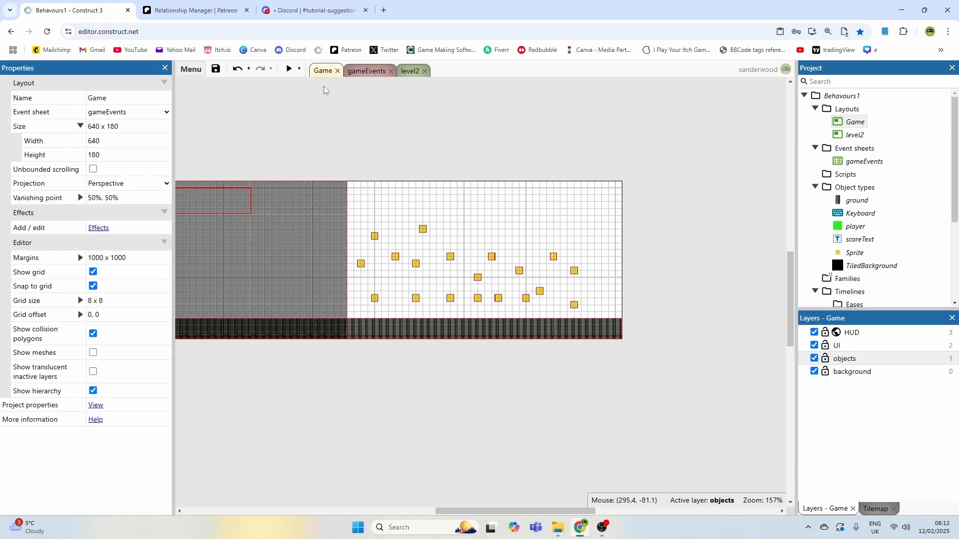
Step: Preview the Game layout, collect yellow sprites by moving and jumping with the player, and close the preview
{"action": "left_click", "coordinate": [289, 70]}
{"action": "key", "text": "Right"}
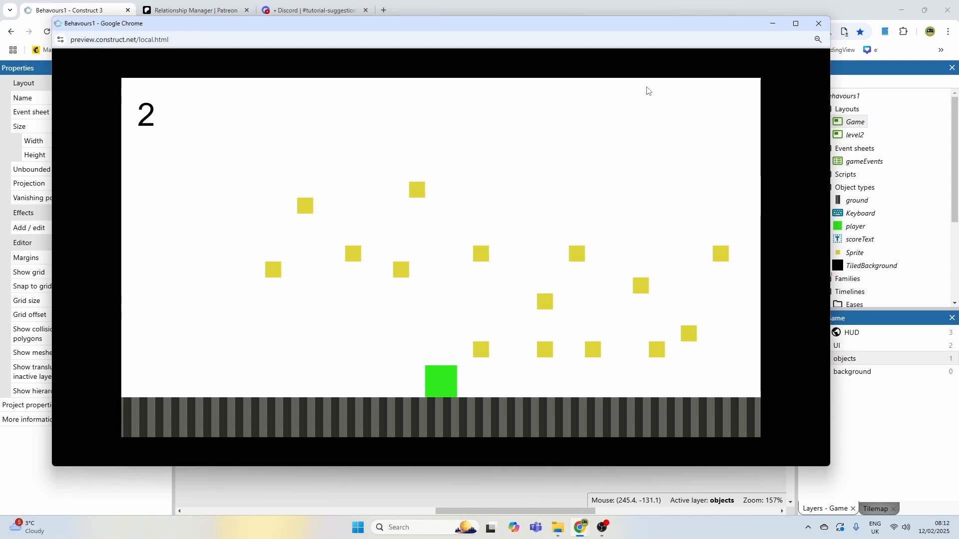
{"action": "key", "text": "Up"}
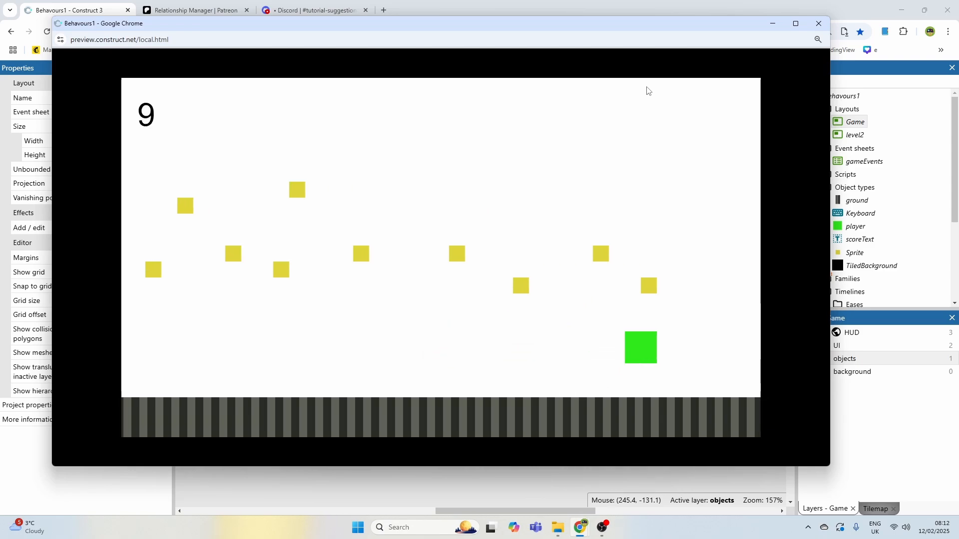
{"action": "key", "text": "Left"}
{"action": "key", "text": "Up"}
{"action": "key", "text": "Up"}
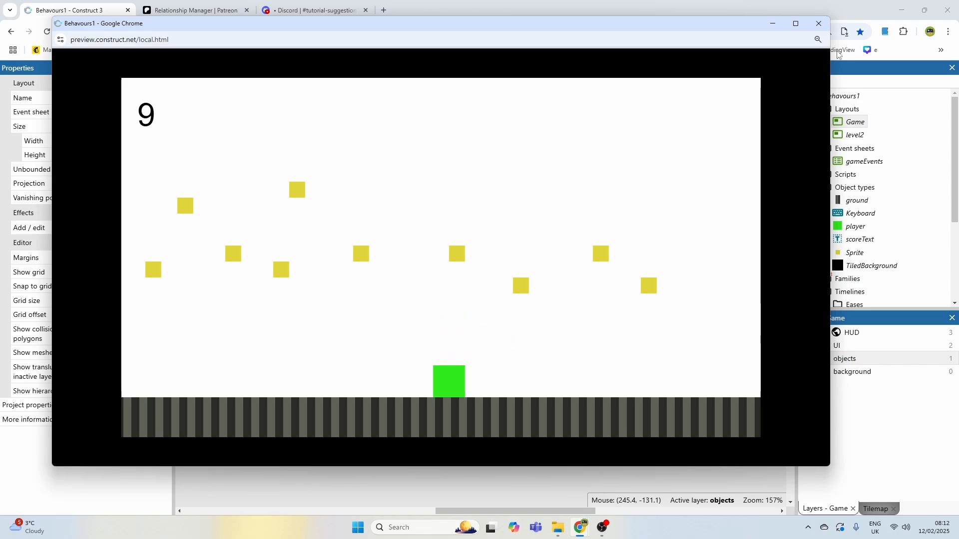
{"action": "key", "text": "Left"}
{"action": "key", "text": "Up"}
{"action": "left_click", "coordinate": [822, 24]}
Step: Reposition the higher yellow sprites just above the ground, within the player's jumping reach
{"action": "left_click_drag", "start_coordinate": [352, 187], "coordinate": [609, 299]}
{"action": "left_click", "coordinate": [545, 241]}
{"action": "left_click_drag", "start_coordinate": [391, 234], "coordinate": [442, 304]}
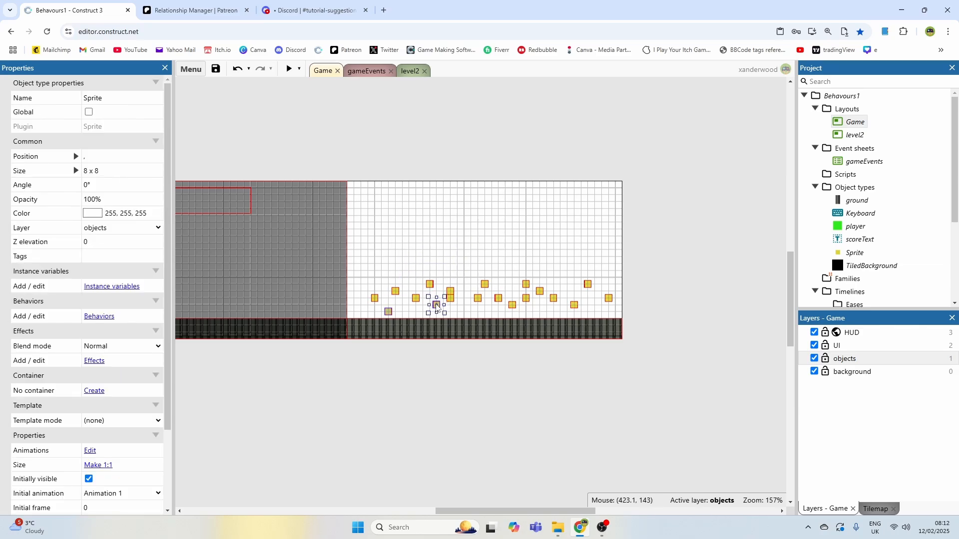
{"action": "left_click", "coordinate": [646, 239]}
Step: Preview the game again, jump through the lowered yellow sprites to raise the score, and close the preview
{"action": "key", "text": "F5"}
{"action": "key", "text": "Up"}
{"action": "key", "text": "Up"}
{"action": "key", "text": "Up"}
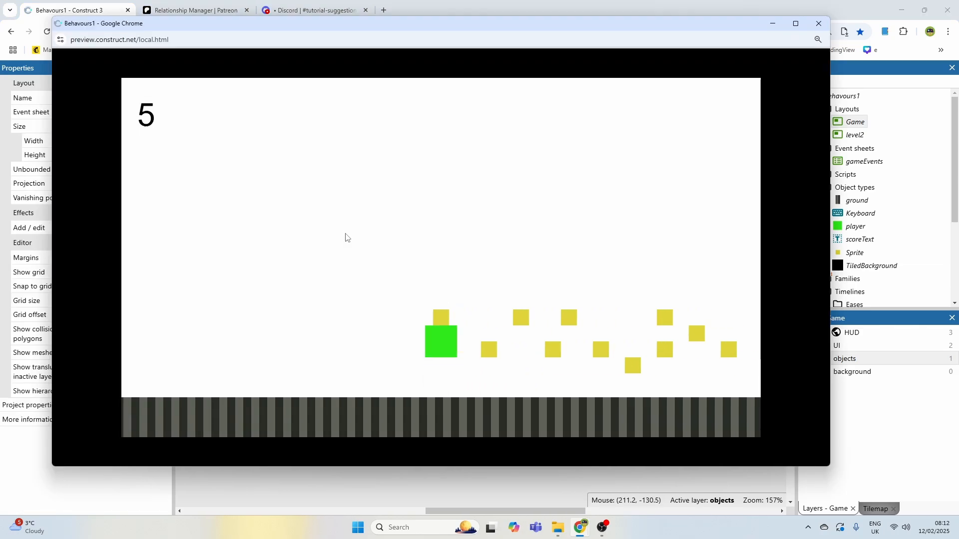
{"action": "key", "text": "Up"}
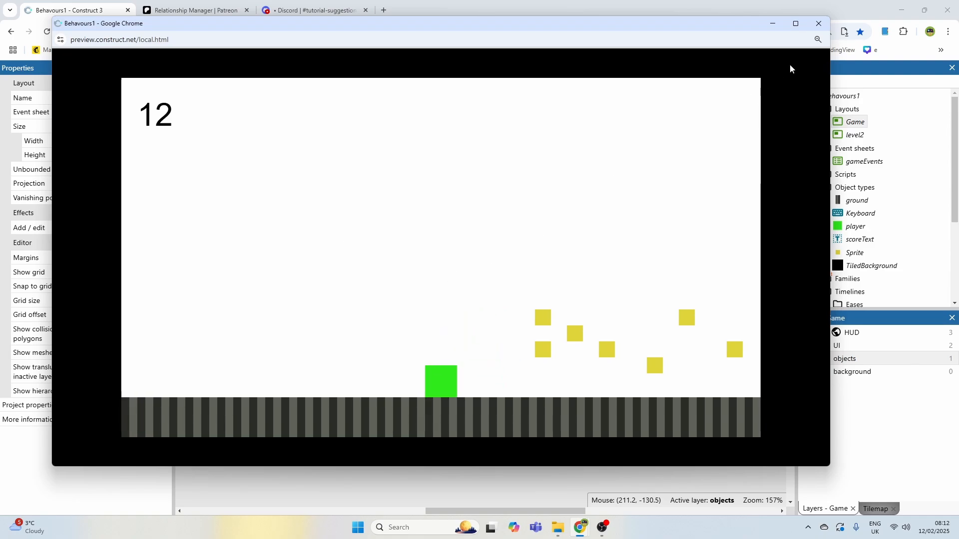
{"action": "left_click", "coordinate": [816, 26]}
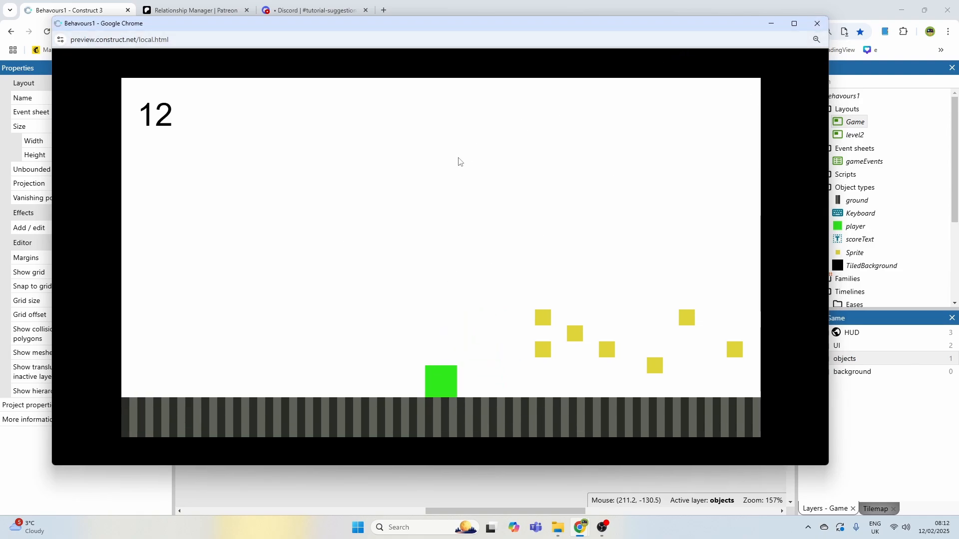
Step: Relaunch the preview to check the starting score and the restored sprites, and close it
{"action": "key", "text": "Right"}
{"action": "key", "text": "Up"}
{"action": "key", "text": "Up"}
{"action": "key", "text": "Up"}
{"action": "key", "text": "Up"}
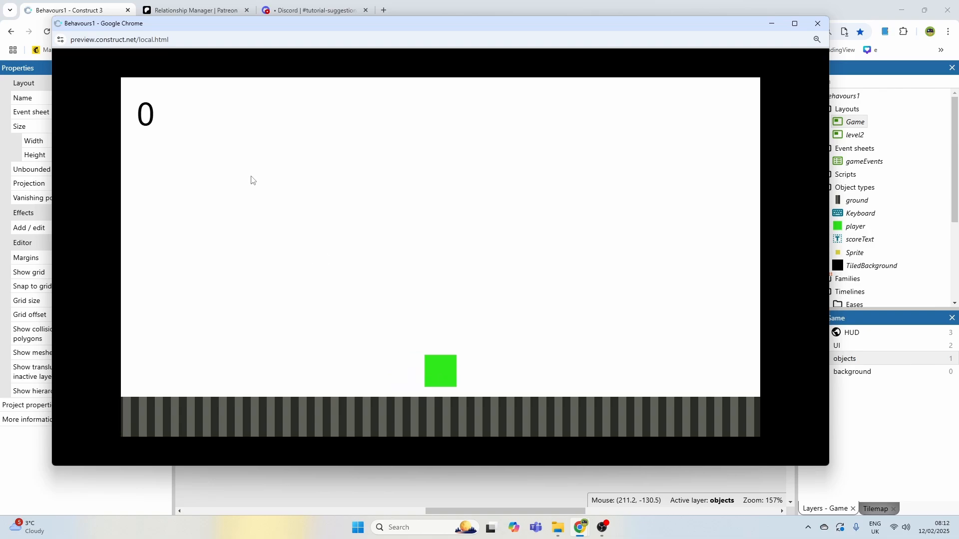
{"action": "key", "text": "Up"}
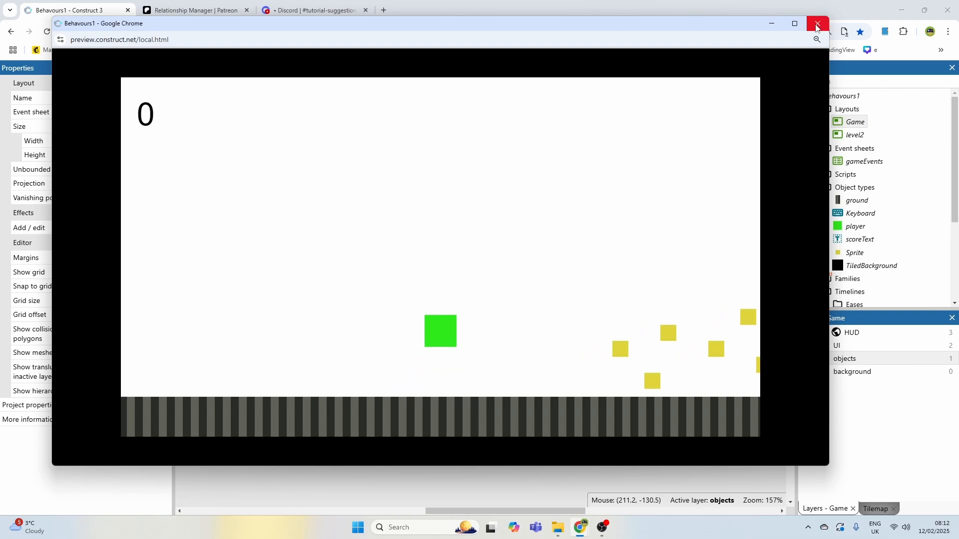
{"action": "left_click", "coordinate": [816, 26]}
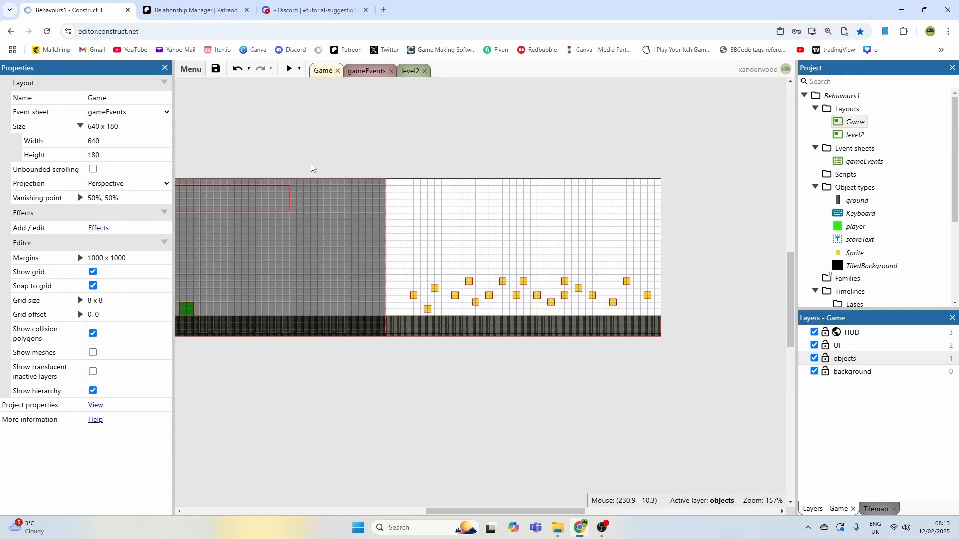
{"action": "middle_click_drag", "start_coordinate": [310, 161], "coordinate": [425, 160]}
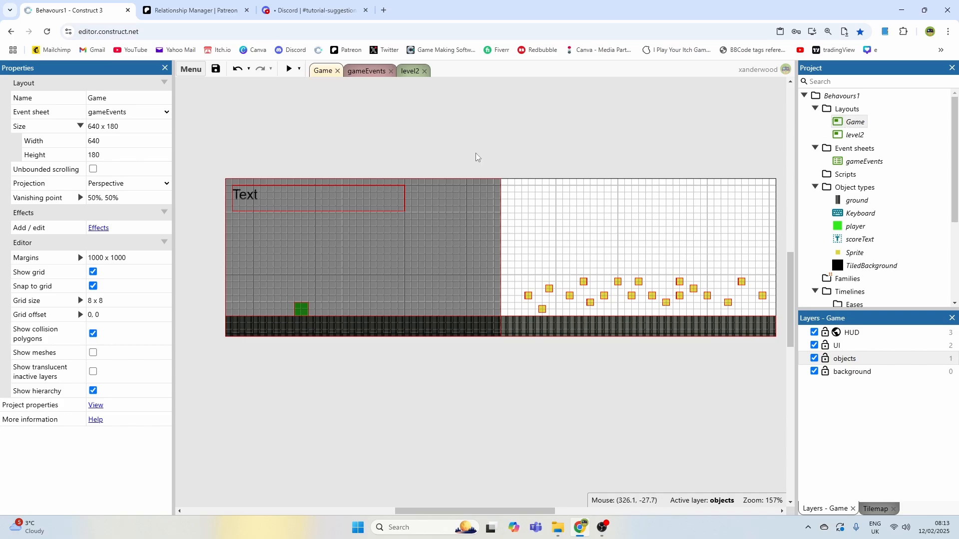
{"action": "left_click_drag", "start_coordinate": [506, 245], "coordinate": [746, 350]}
{"action": "left_click", "coordinate": [520, 245]}
Step: Move the level2 layout above Game in the project's layout list and rename it Menu
{"action": "left_click", "coordinate": [854, 136]}
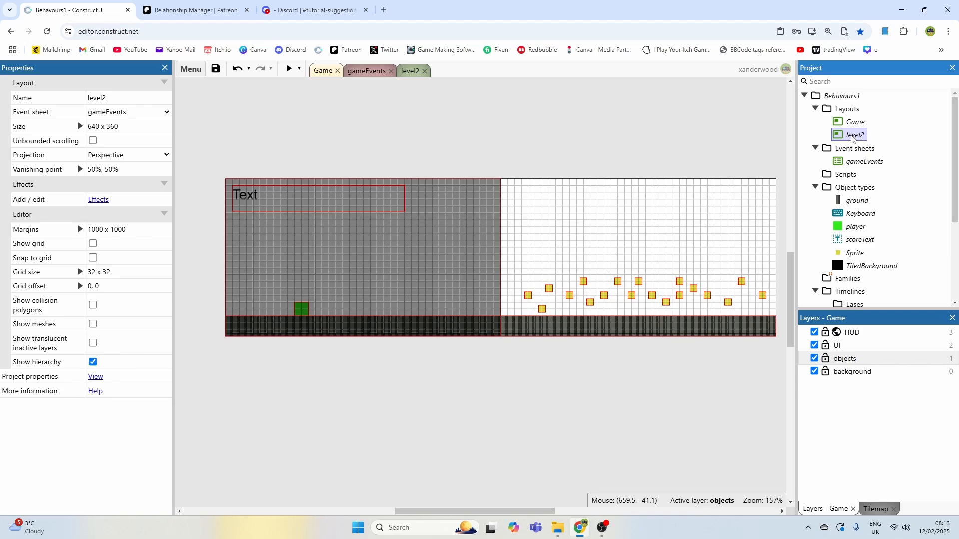
{"action": "left_click_drag", "start_coordinate": [851, 128], "coordinate": [867, 124]}
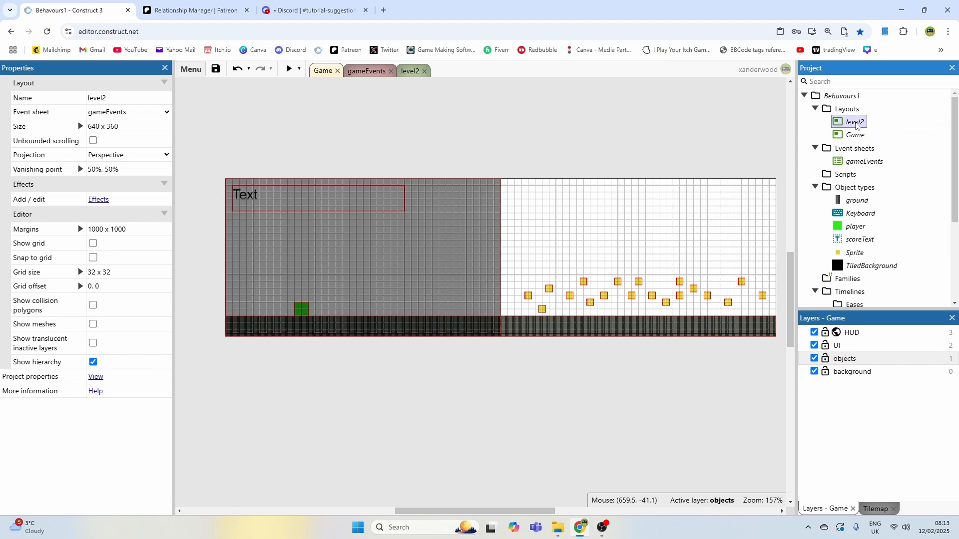
{"action": "left_click", "coordinate": [859, 124]}
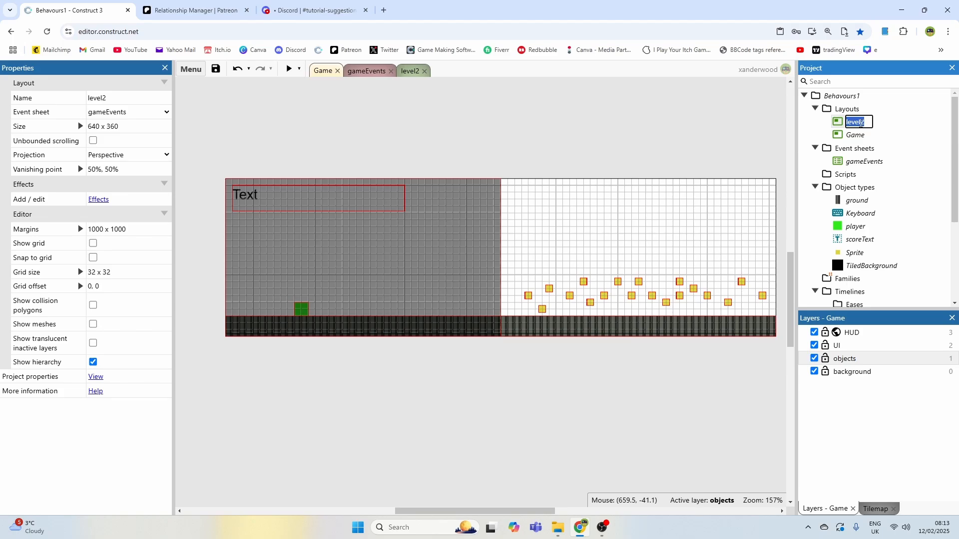
{"action": "type", "text": "Meb"}
Step: Add a new event sheet to the project and name it "menu events"
{"action": "left_click", "coordinate": [852, 148]}
{"action": "right_click", "coordinate": [852, 149]}
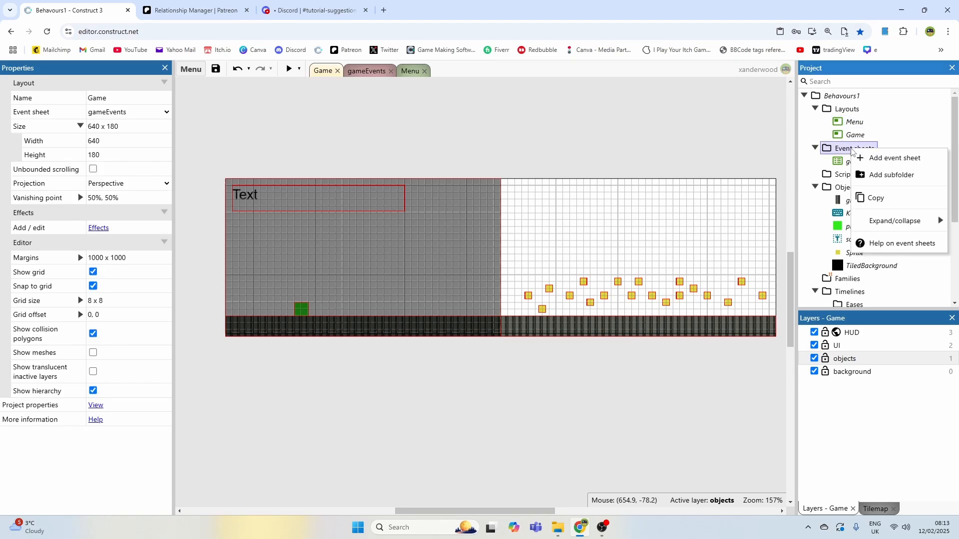
{"action": "left_click", "coordinate": [890, 159]}
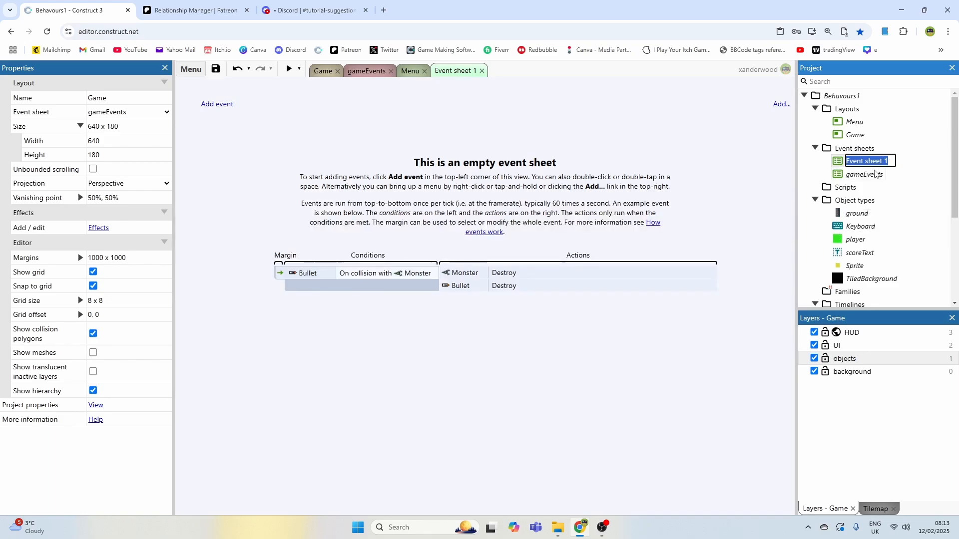
{"action": "type", "text": "menu"}
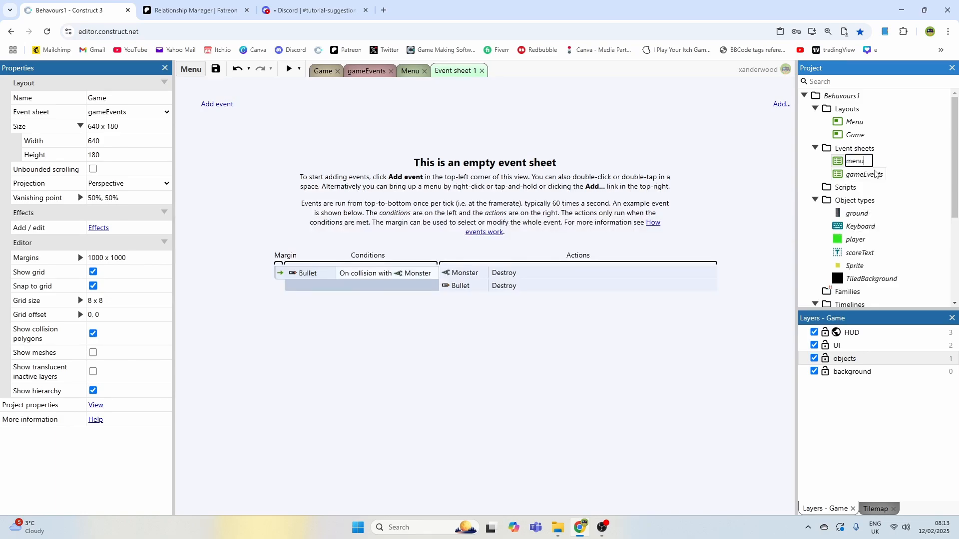
{"action": "type", "text": " events"}
{"action": "key", "text": "Return"}
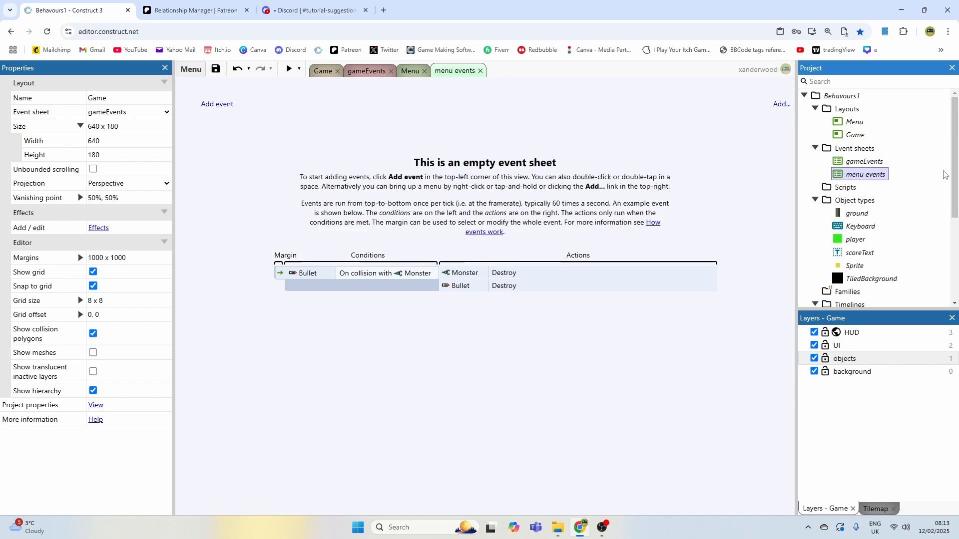
Step: Set the Menu layout's event sheet to menu events
{"action": "left_click", "coordinate": [855, 122]}
{"action": "left_click", "coordinate": [129, 111]}
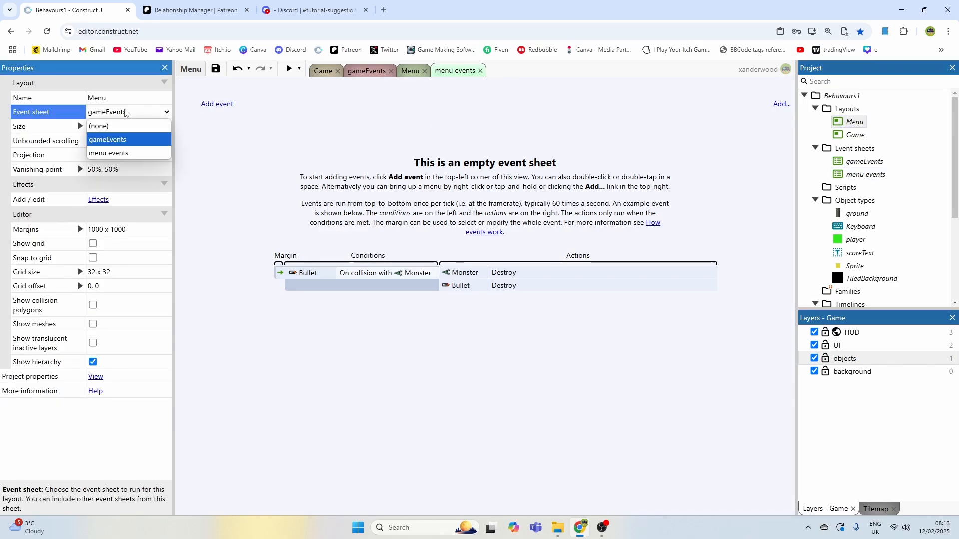
{"action": "left_click", "coordinate": [120, 153]}
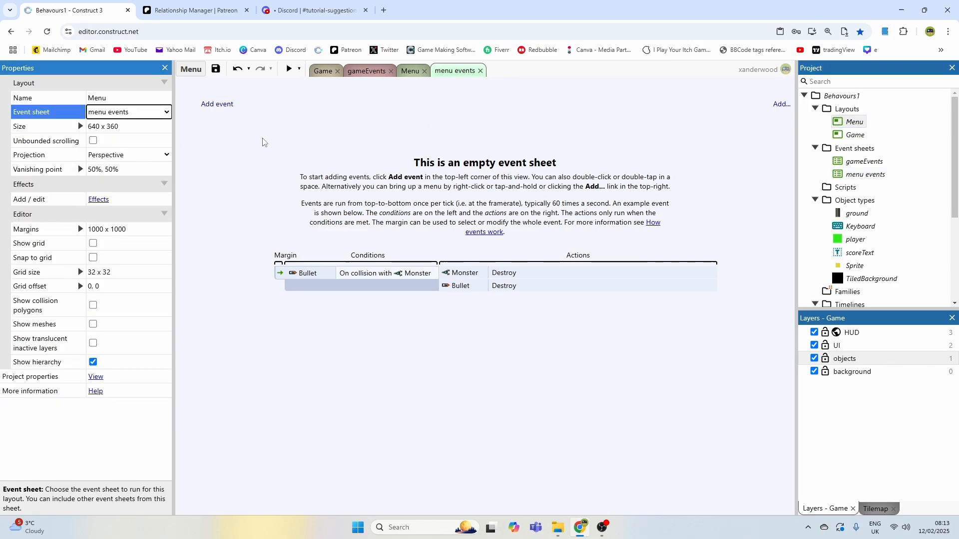
Step: Check the Menu layout's event sheet assignment and look through the open layouts and event sheets
{"action": "left_click", "coordinate": [855, 168]}
{"action": "left_click", "coordinate": [865, 161]}
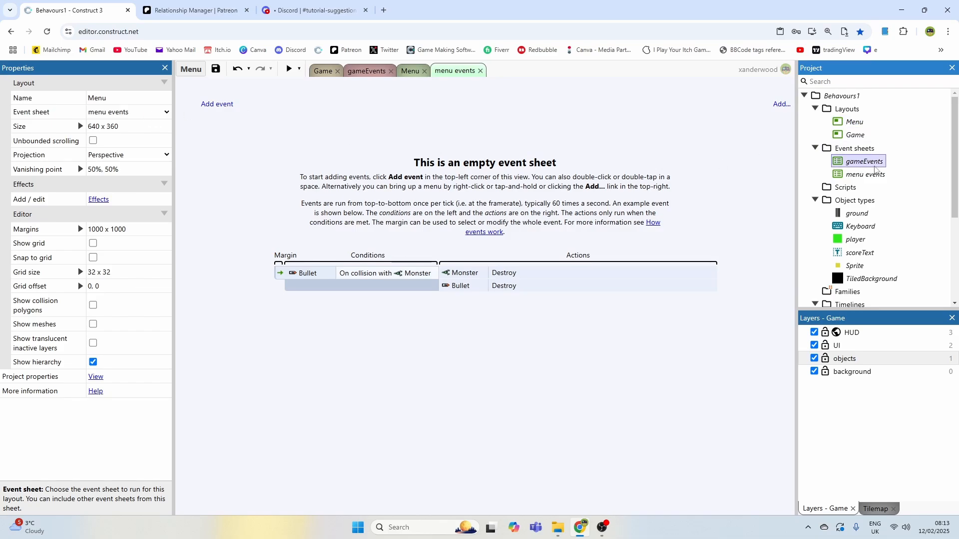
{"action": "left_click", "coordinate": [156, 113]}
{"action": "left_click", "coordinate": [120, 155]}
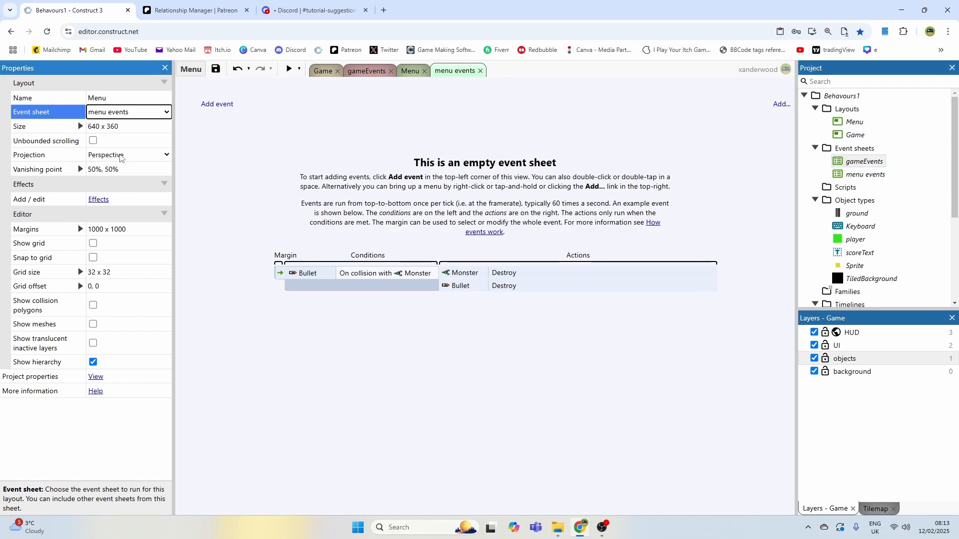
{"action": "left_click", "coordinate": [99, 101]}
{"action": "left_click", "coordinate": [141, 116]}
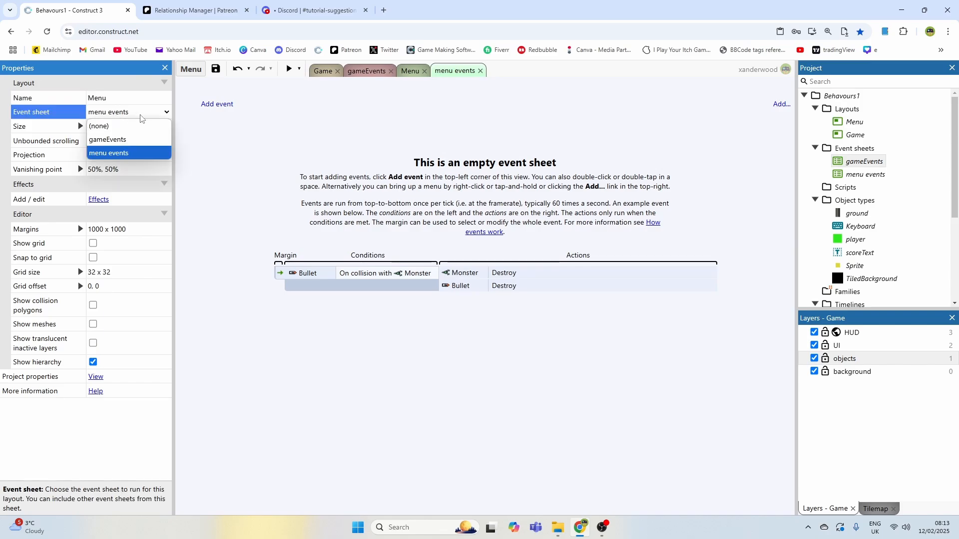
{"action": "left_click", "coordinate": [380, 104]}
{"action": "left_click", "coordinate": [412, 72]}
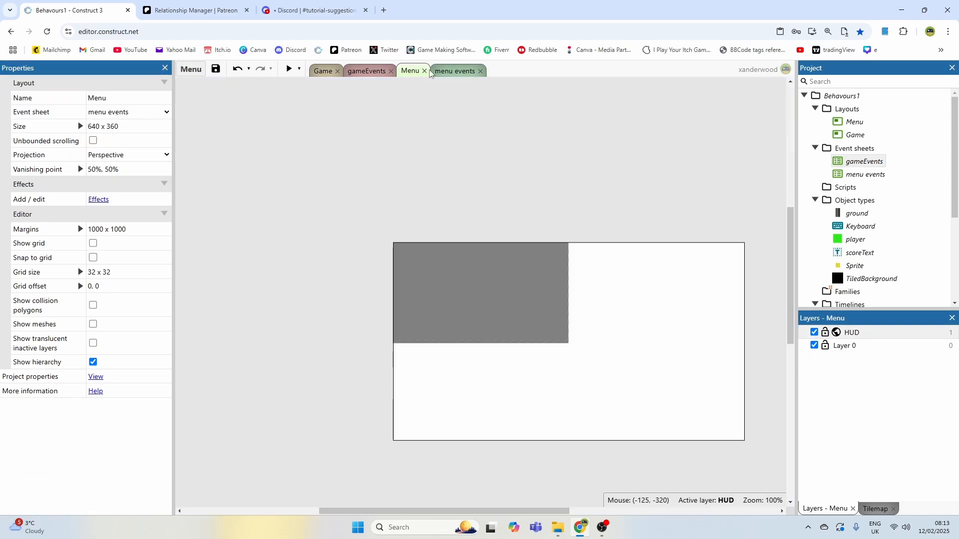
{"action": "left_click", "coordinate": [455, 70]}
{"action": "left_click", "coordinate": [322, 71]}
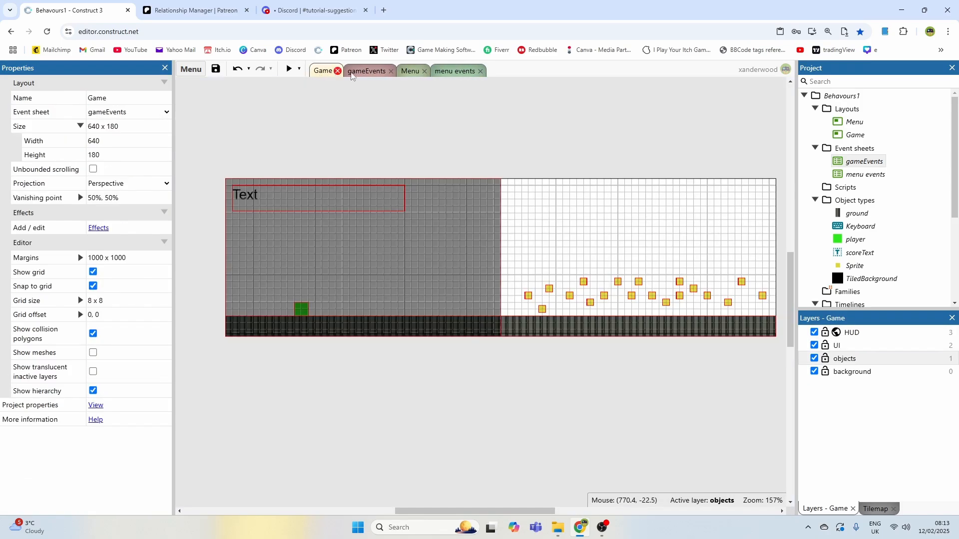
{"action": "left_click", "coordinate": [366, 72]}
Step: Delete the HUD layer from the Menu layout
{"action": "left_click", "coordinate": [410, 71]}
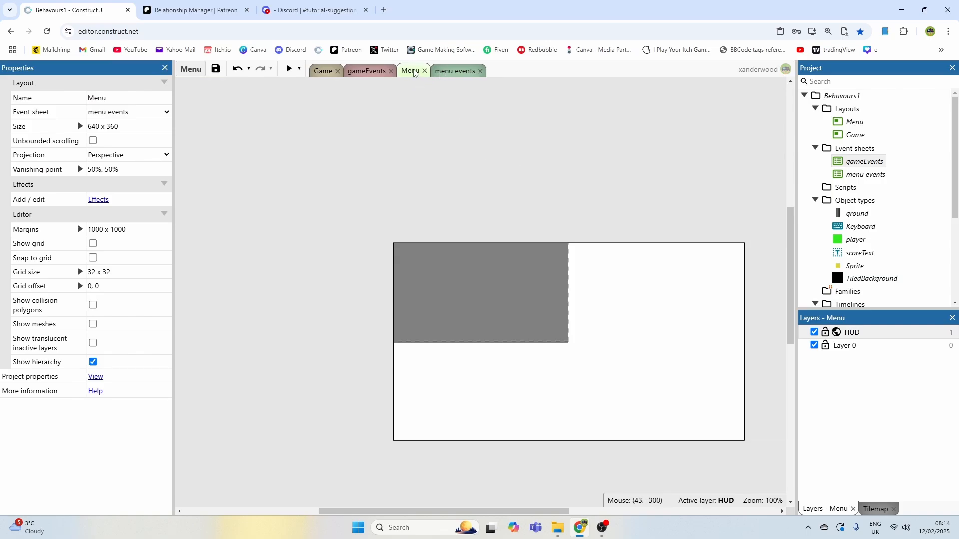
{"action": "left_click", "coordinate": [862, 333]}
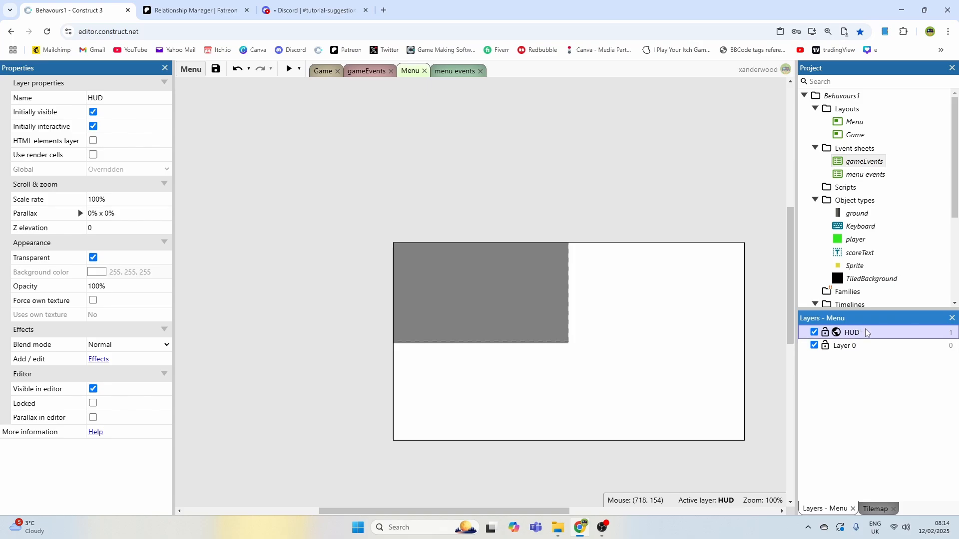
{"action": "key", "text": "Delete"}
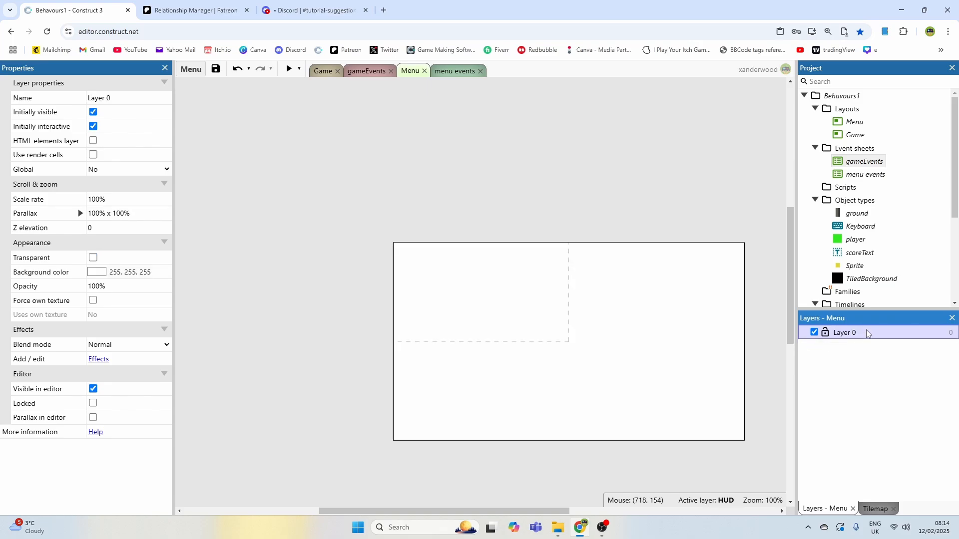
Step: Set the Menu layout's size to 320 wide by 180 high
{"action": "left_click", "coordinate": [615, 297]}
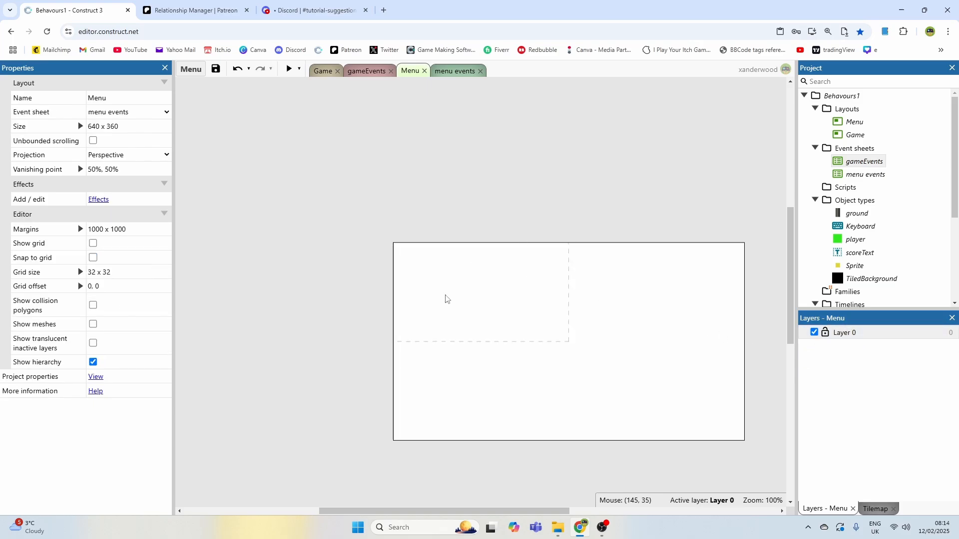
{"action": "left_click", "coordinate": [81, 126]}
{"action": "left_click", "coordinate": [111, 141]}
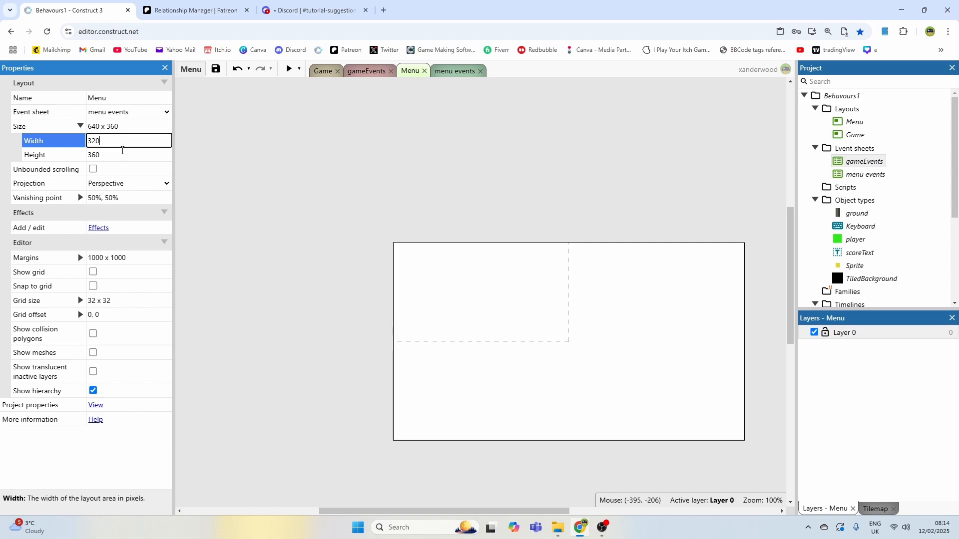
{"action": "left_click", "coordinate": [123, 155]}
{"action": "type", "text": "180"}
{"action": "key", "text": "Tab"}
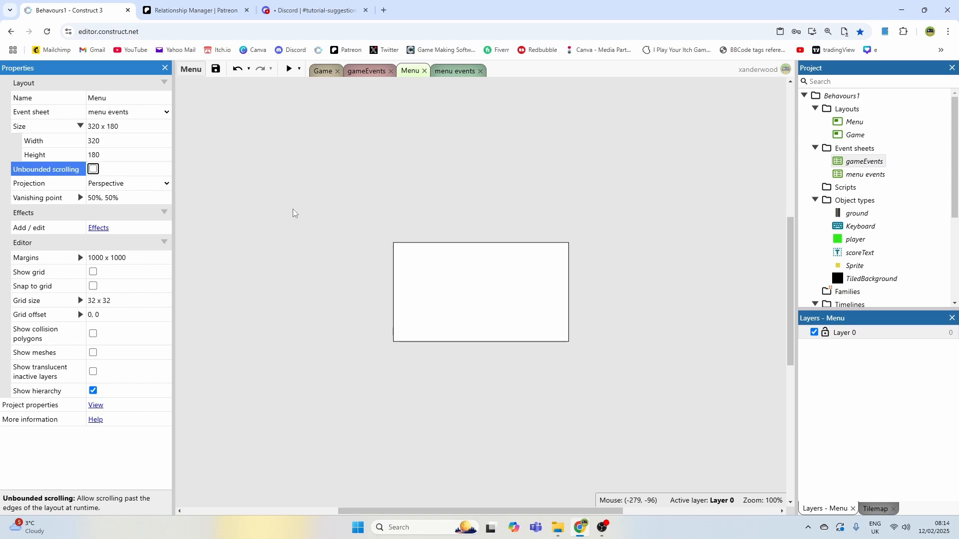
Step: Insert a new Text object in the upper part of the Menu layout
{"action": "scroll", "coordinate": [501, 322], "scroll_direction": "up", "scroll_amount": 2, "text": "ctrl"}
{"action": "scroll", "coordinate": [501, 323], "scroll_direction": "up", "scroll_amount": 3, "text": "ctrl"}
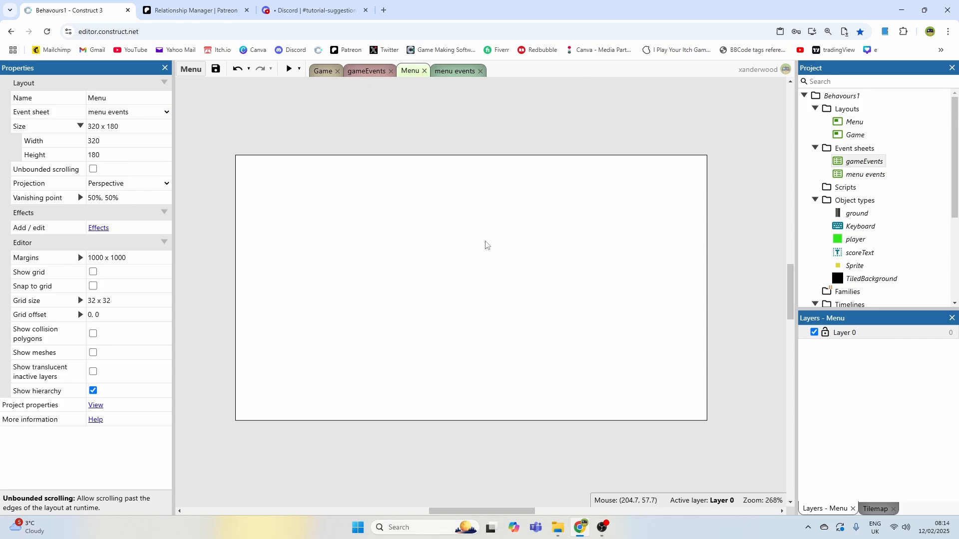
{"action": "double_click", "coordinate": [456, 232]}
{"action": "scroll", "coordinate": [469, 280], "scroll_direction": "down", "scroll_amount": 3}
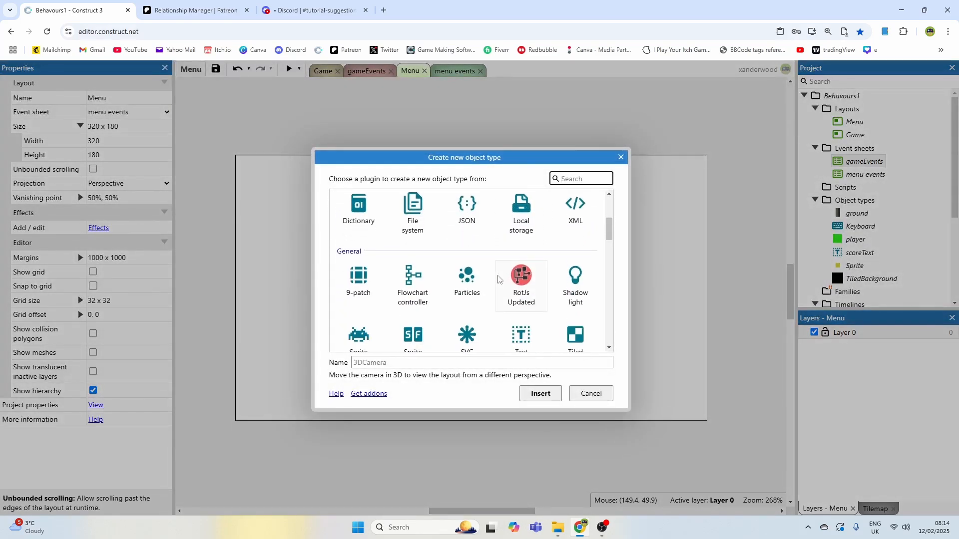
{"action": "left_click", "coordinate": [517, 338]}
{"action": "double_click", "coordinate": [517, 338]}
{"action": "left_click", "coordinate": [466, 252]}
{"action": "left_click_drag", "start_coordinate": [516, 277], "coordinate": [391, 222]}
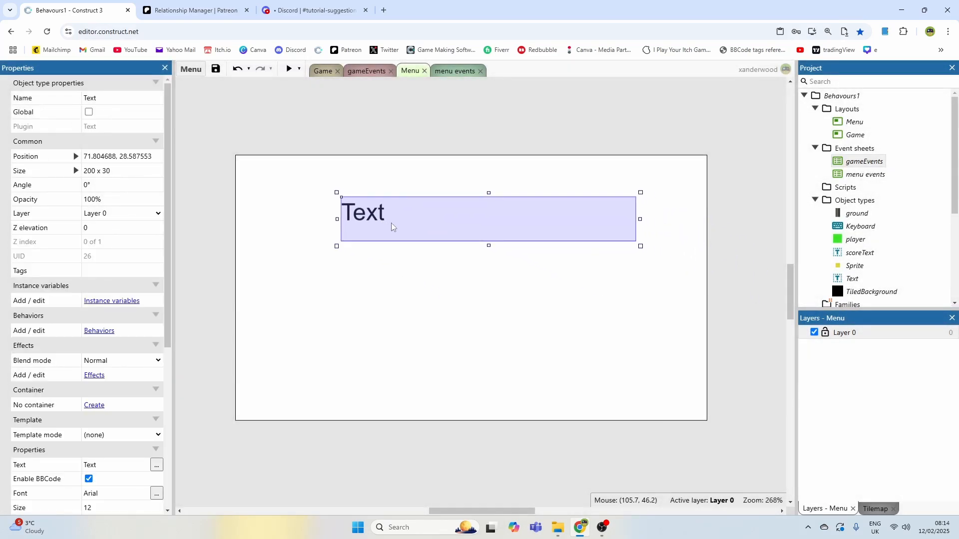
Step: Set the new text's content to "Game" and move it to about 27, 20 near the layout's upper-left corner
{"action": "left_click", "coordinate": [123, 464]}
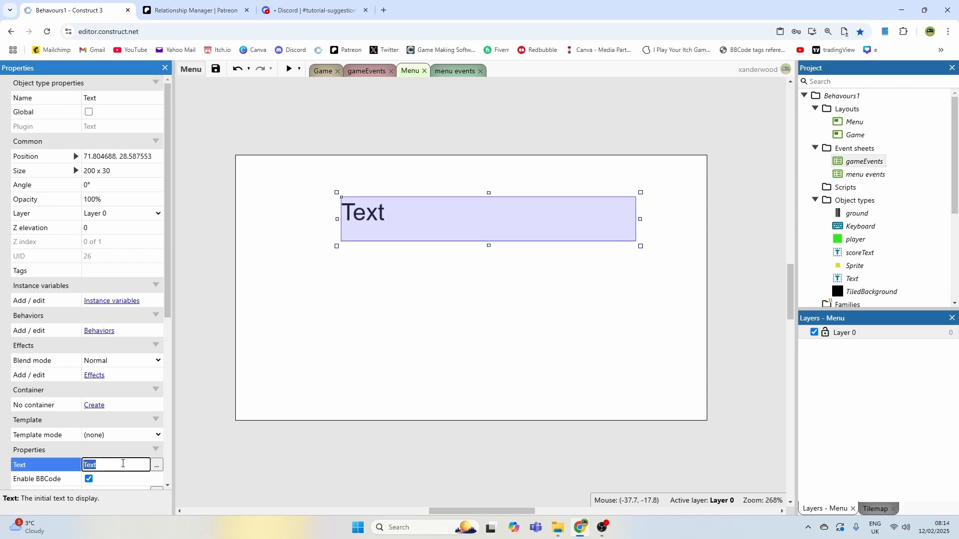
{"action": "type", "text": "Game"}
{"action": "left_click", "coordinate": [440, 323]}
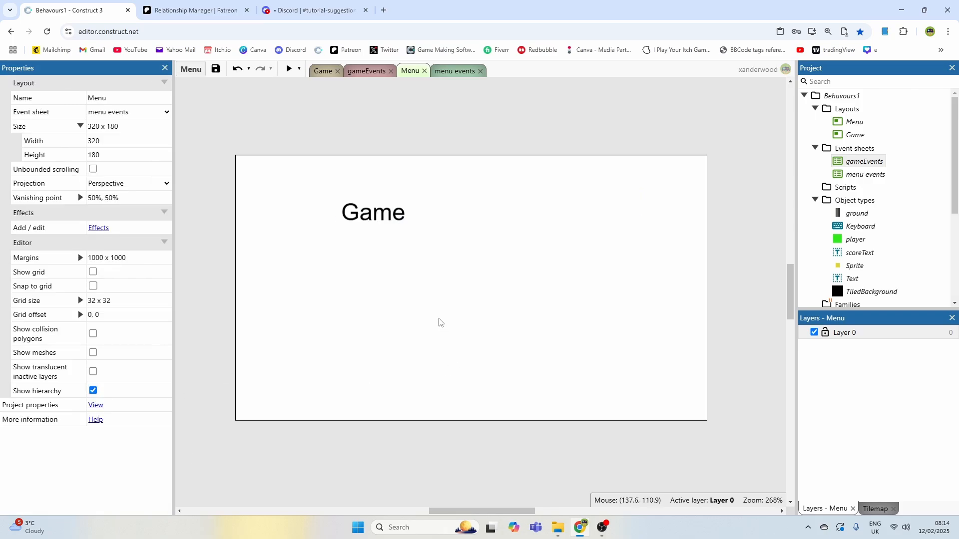
{"action": "left_click", "coordinate": [401, 214]}
{"action": "left_click_drag", "start_coordinate": [499, 210], "coordinate": [430, 204]}
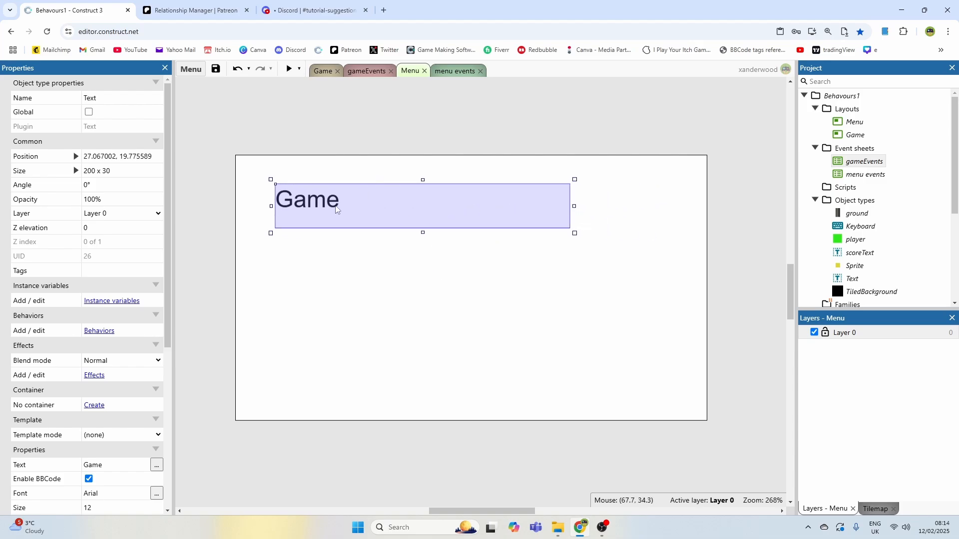
Step: Paste two copies of the Game text, one above the other, in the lower half of the Menu layout
{"action": "key", "text": "ctrl+v"}
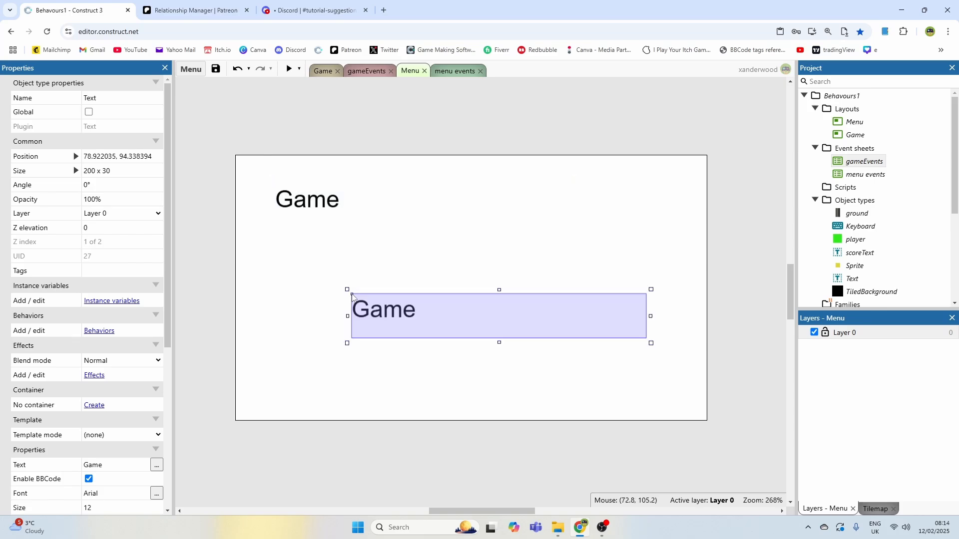
{"action": "key", "text": "ctrl+v"}
{"action": "left_click_drag", "start_coordinate": [452, 369], "coordinate": [395, 366]}
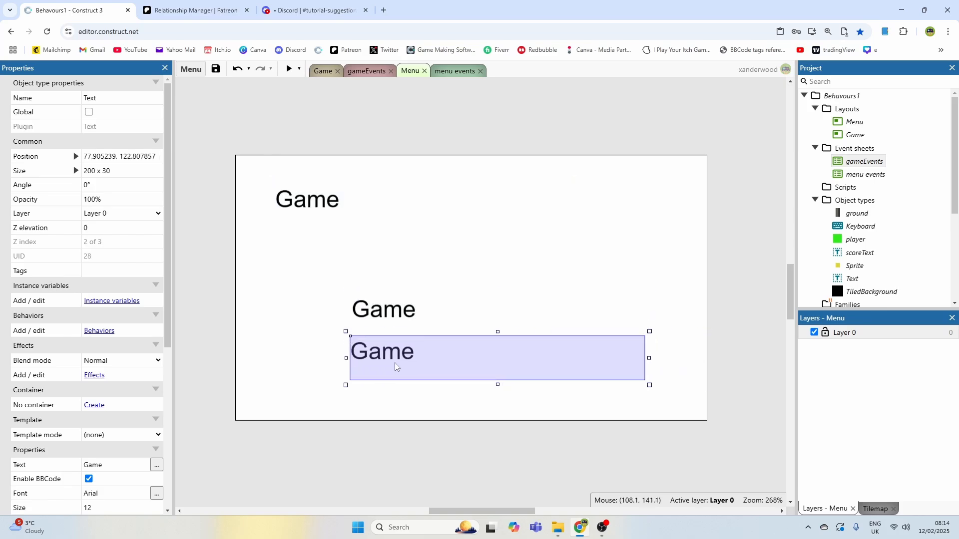
{"action": "left_click", "coordinate": [396, 313]}
{"action": "left_click", "coordinate": [401, 372], "text": "shift"}
{"action": "left_click", "coordinate": [318, 210]}
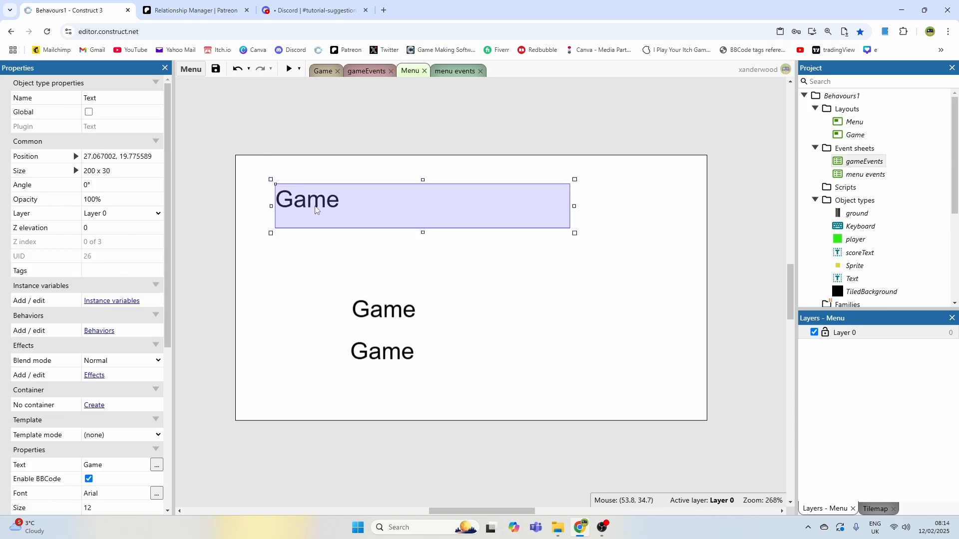
{"action": "left_click", "coordinate": [385, 314]}
{"action": "left_click", "coordinate": [395, 356]}
{"action": "left_click", "coordinate": [290, 202]}
Step: Narrow the middle Game text to about 122 wide and set the font size of both lower texts to 6
{"action": "left_click", "coordinate": [378, 314]}
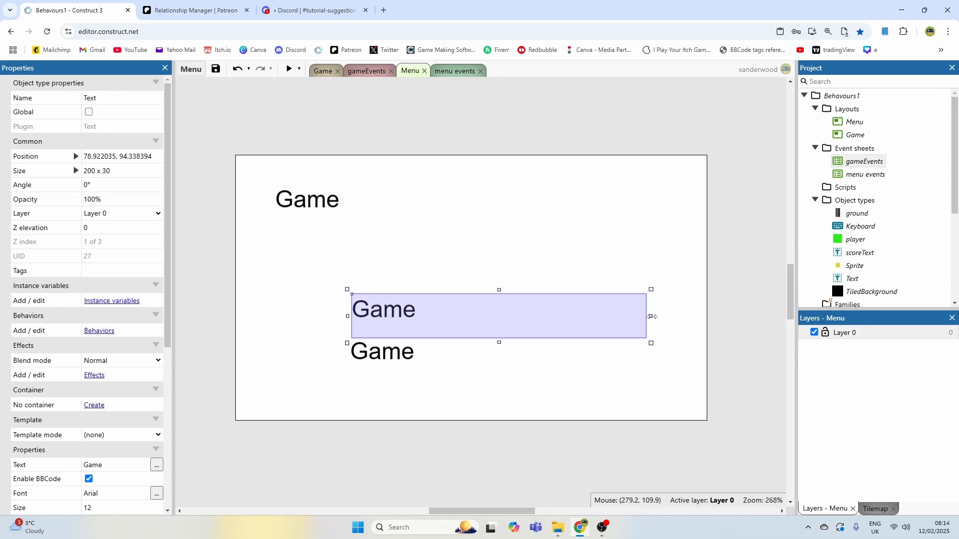
{"action": "left_click_drag", "start_coordinate": [653, 316], "coordinate": [548, 318]}
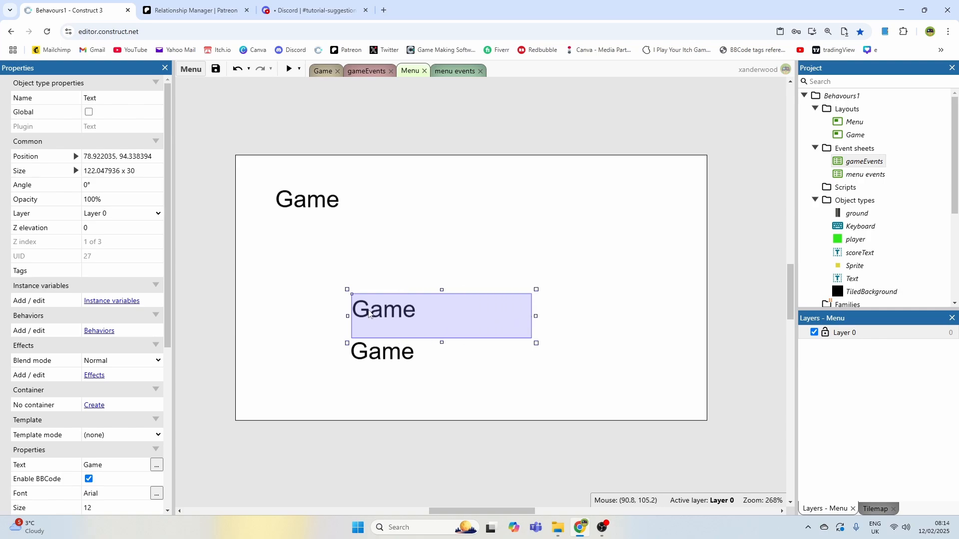
{"action": "left_click", "coordinate": [398, 359]}
{"action": "scroll", "coordinate": [166, 381], "scroll_direction": "down", "scroll_amount": 3}
{"action": "left_click", "coordinate": [98, 329]}
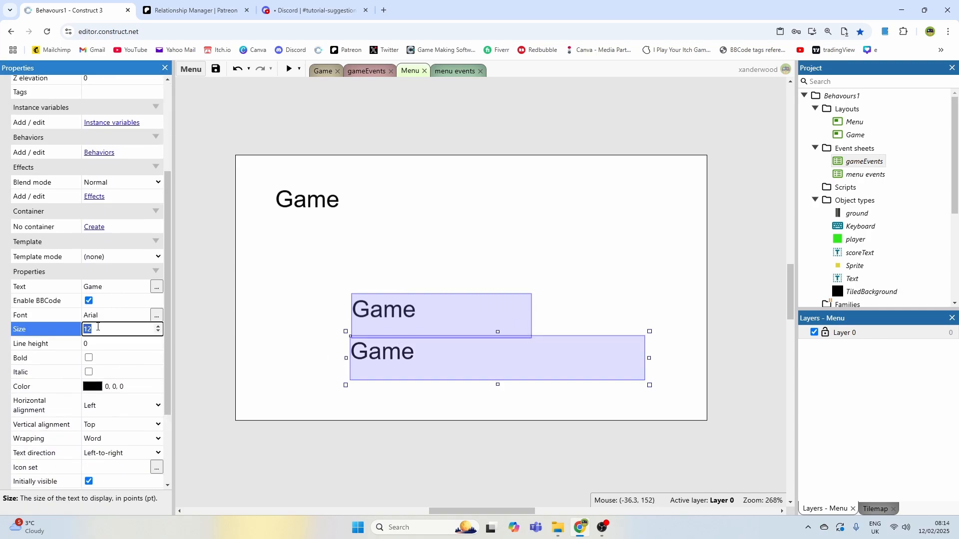
{"action": "key", "text": "Tab"}
{"action": "left_click", "coordinate": [392, 265]}
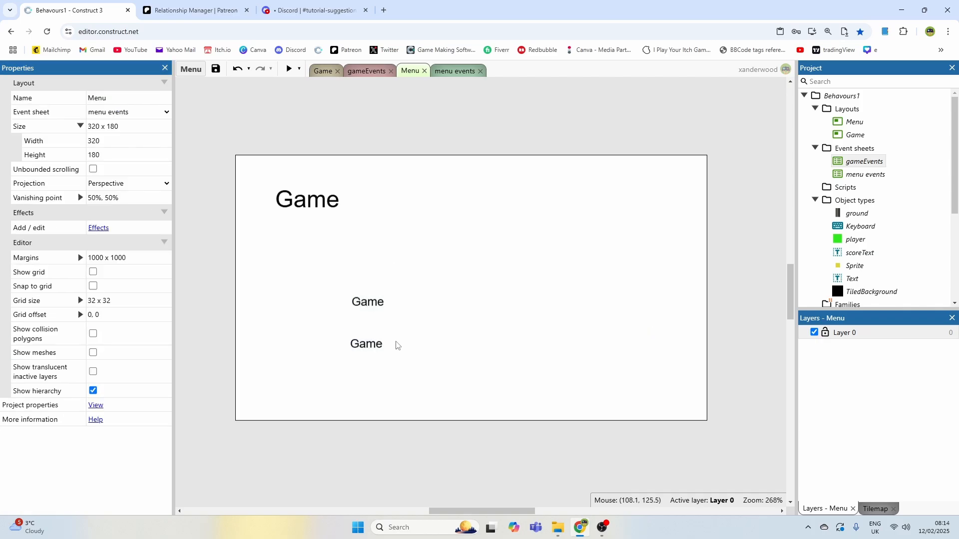
Step: Move the lowest text up close beneath the middle one and change the middle text's content to "New Game"
{"action": "left_click_drag", "start_coordinate": [396, 343], "coordinate": [398, 322]}
{"action": "double_click", "coordinate": [382, 304]}
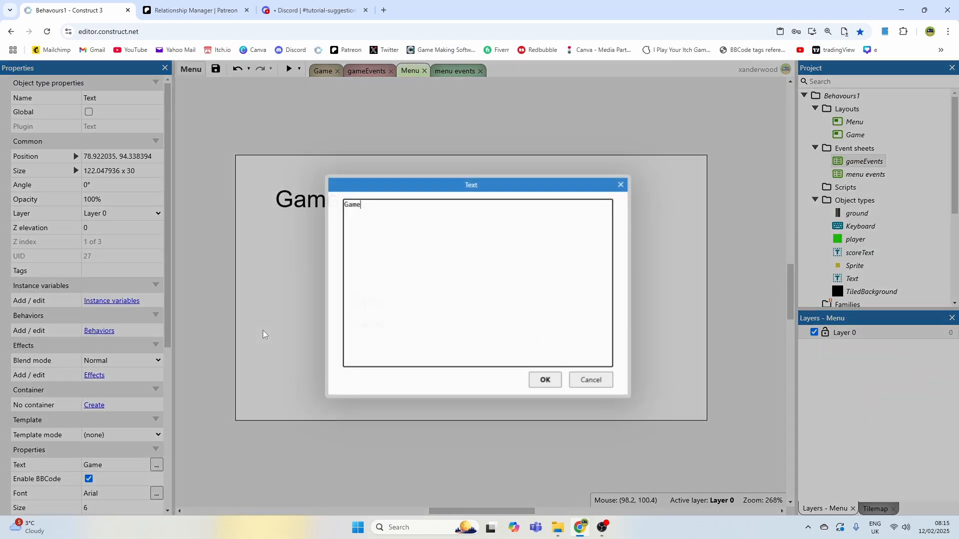
{"action": "key", "text": "ctrl+Return"}
{"action": "left_click", "coordinate": [409, 227]}
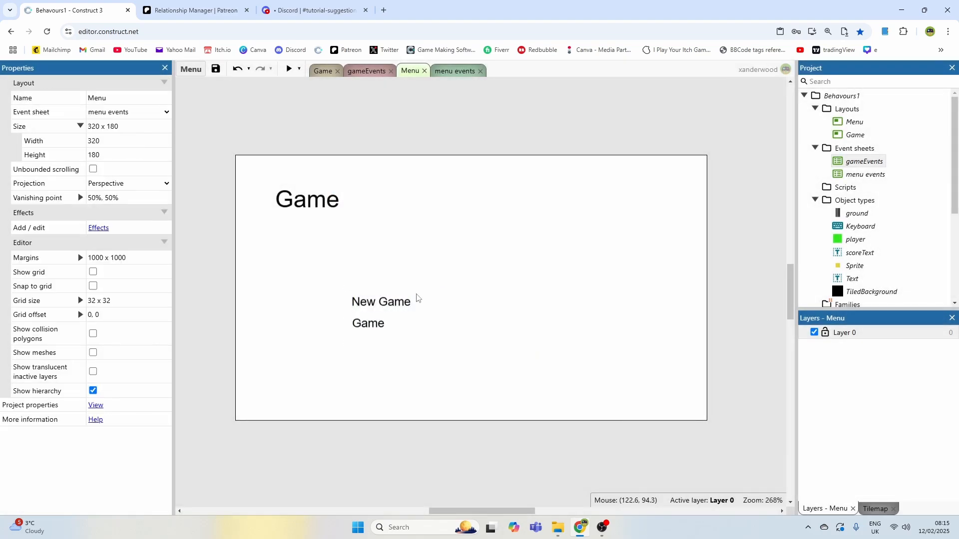
Step: Shrink the New Game text box to about 13 high and the box beneath it to about 12 high
{"action": "left_click", "coordinate": [421, 310]}
{"action": "left_click_drag", "start_coordinate": [441, 337], "coordinate": [441, 317]}
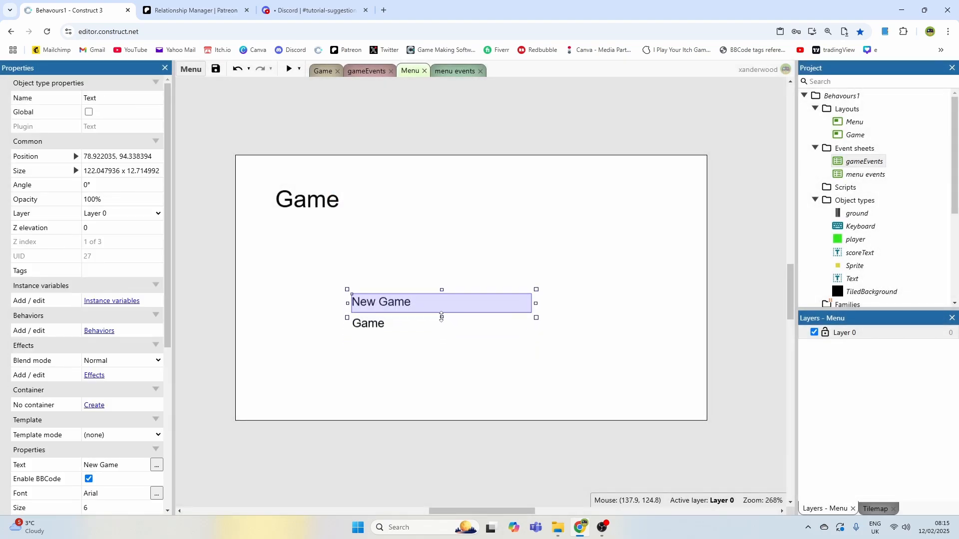
{"action": "left_click", "coordinate": [456, 342]}
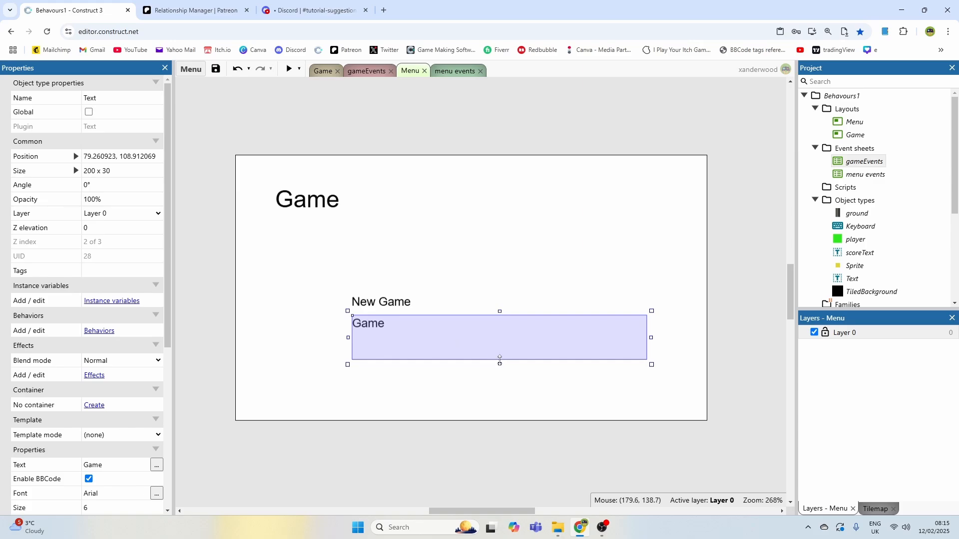
{"action": "left_click_drag", "start_coordinate": [499, 360], "coordinate": [500, 333]}
Step: Change the lowest text's content to "Continue Game"
{"action": "double_click", "coordinate": [456, 329]}
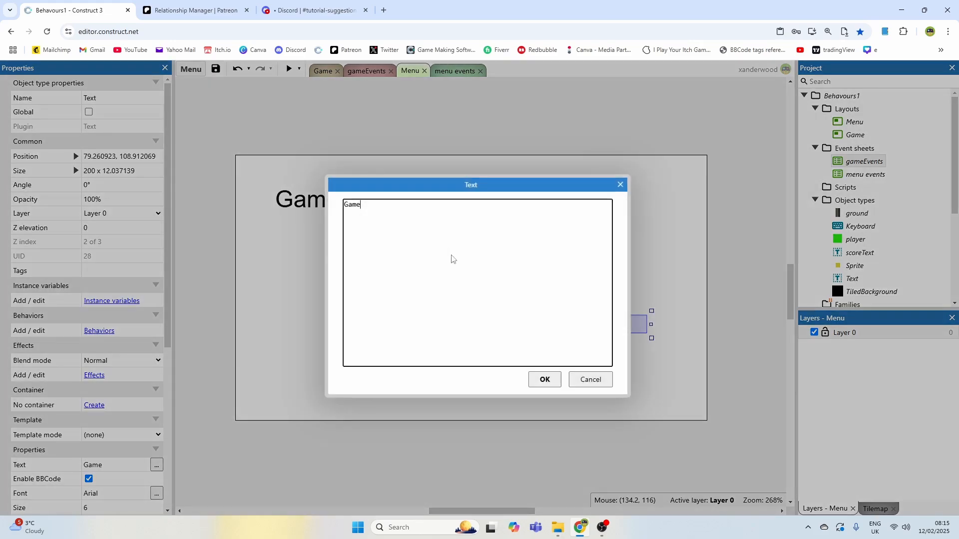
{"action": "double_click", "coordinate": [417, 203]}
{"action": "type", "text": "Continue Game"}
{"action": "key", "text": "Return"}
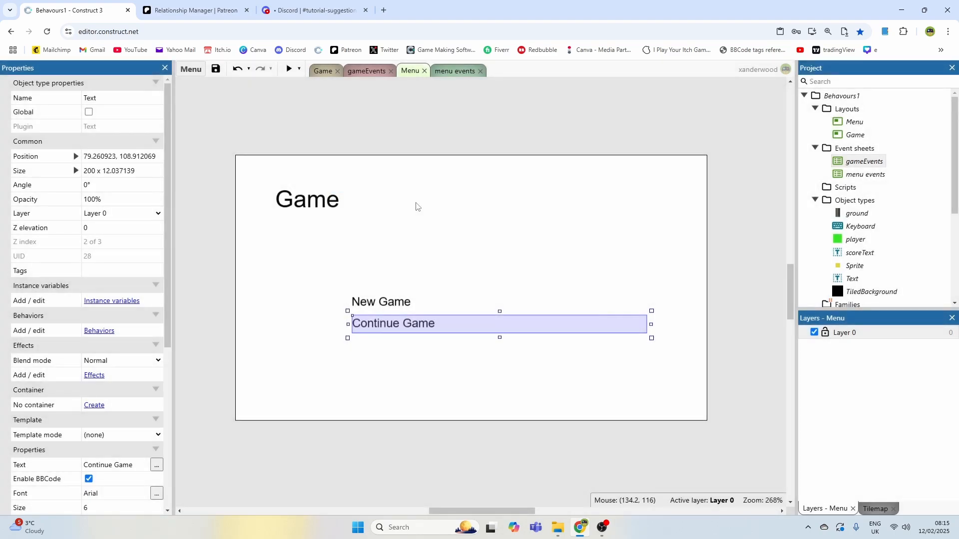
{"action": "left_click", "coordinate": [415, 202]}
{"action": "left_click", "coordinate": [392, 287]}
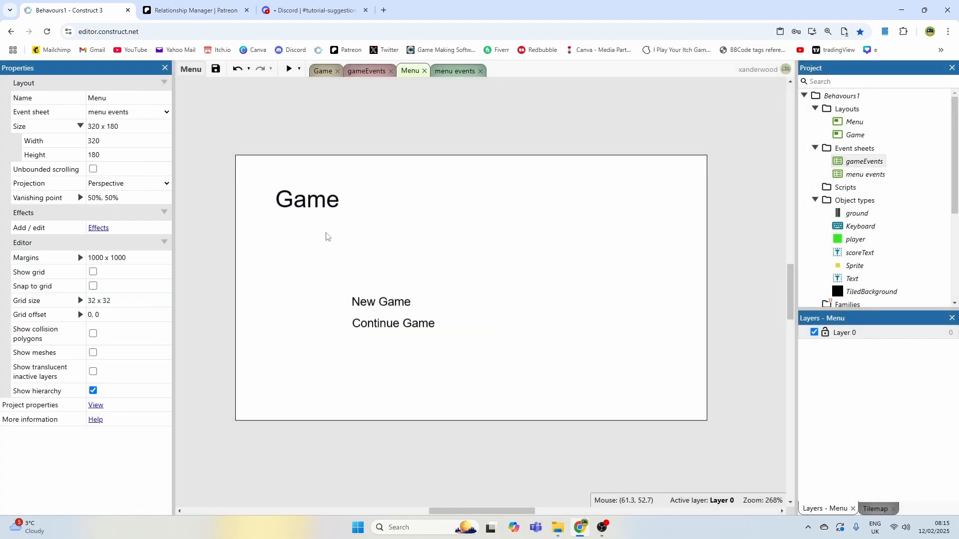
Step: Add a Number instance variable named ID with initial value 0 to the Text object
{"action": "left_click", "coordinate": [309, 216]}
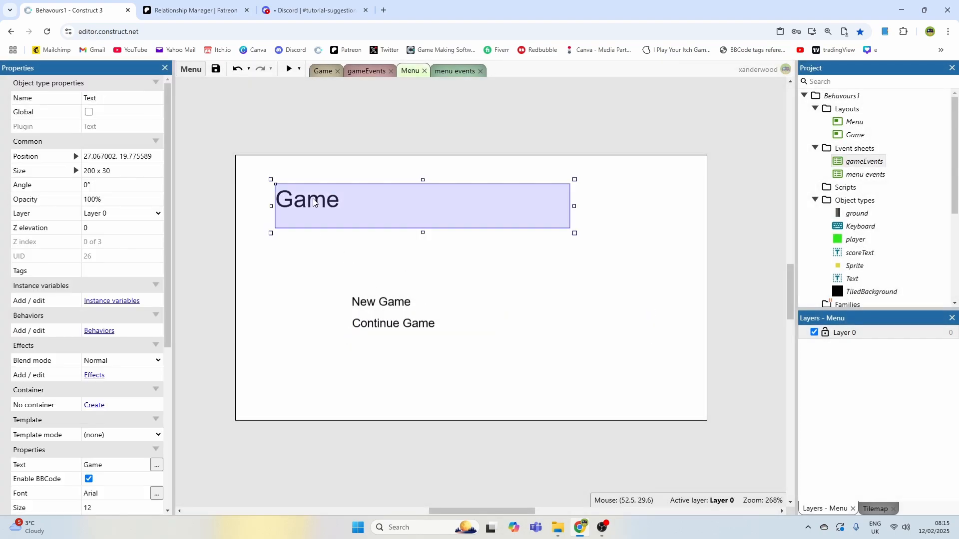
{"action": "left_click", "coordinate": [389, 300]}
{"action": "left_click", "coordinate": [108, 301]}
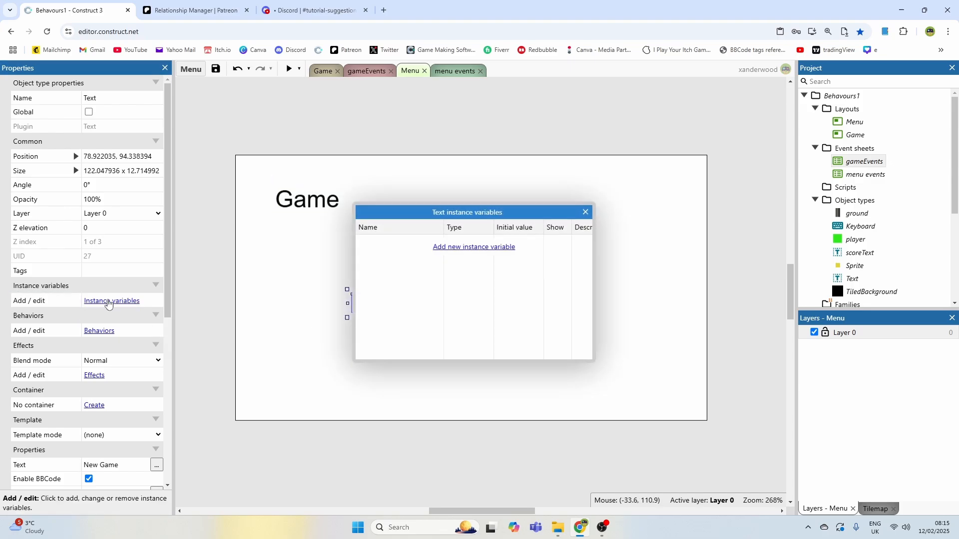
{"action": "left_click", "coordinate": [468, 247]}
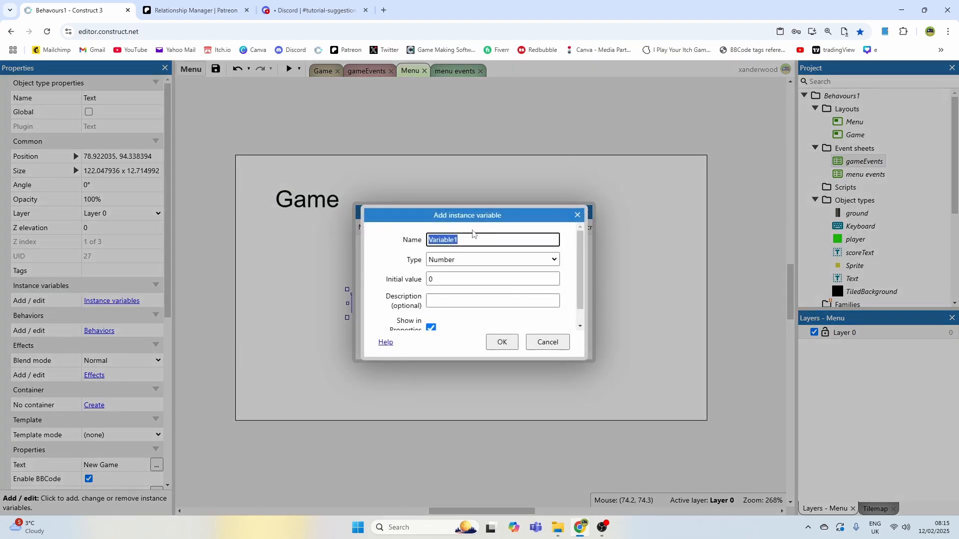
{"action": "type", "text": "ID"}
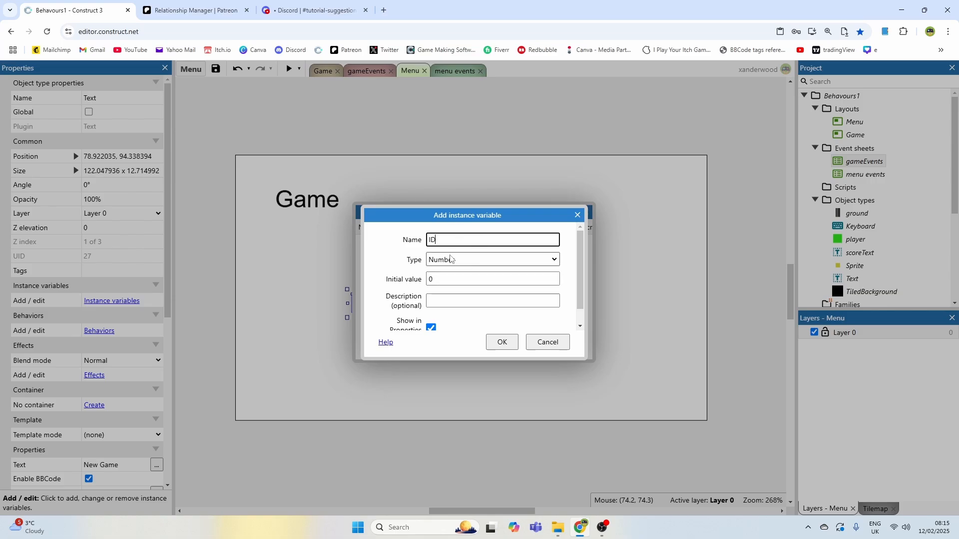
{"action": "left_click", "coordinate": [505, 341]}
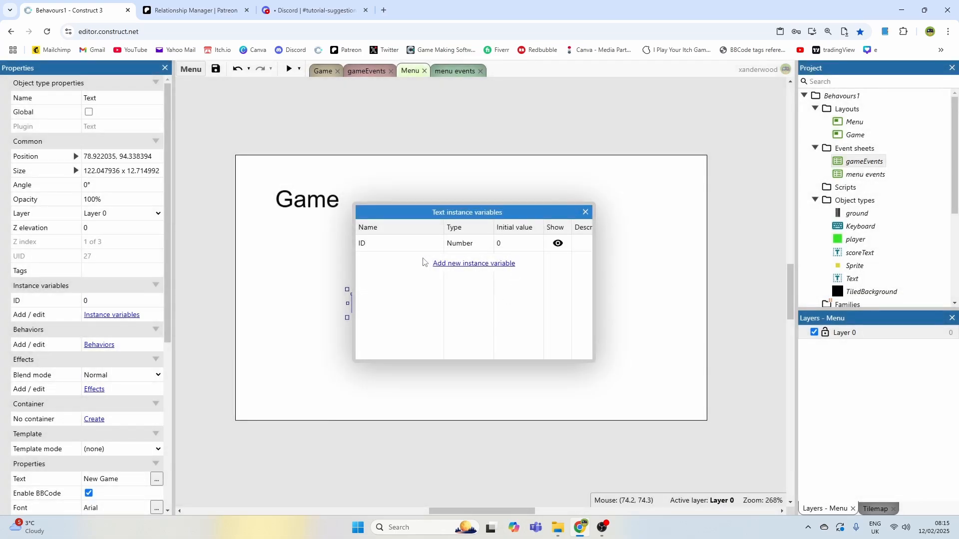
{"action": "left_click", "coordinate": [585, 212]}
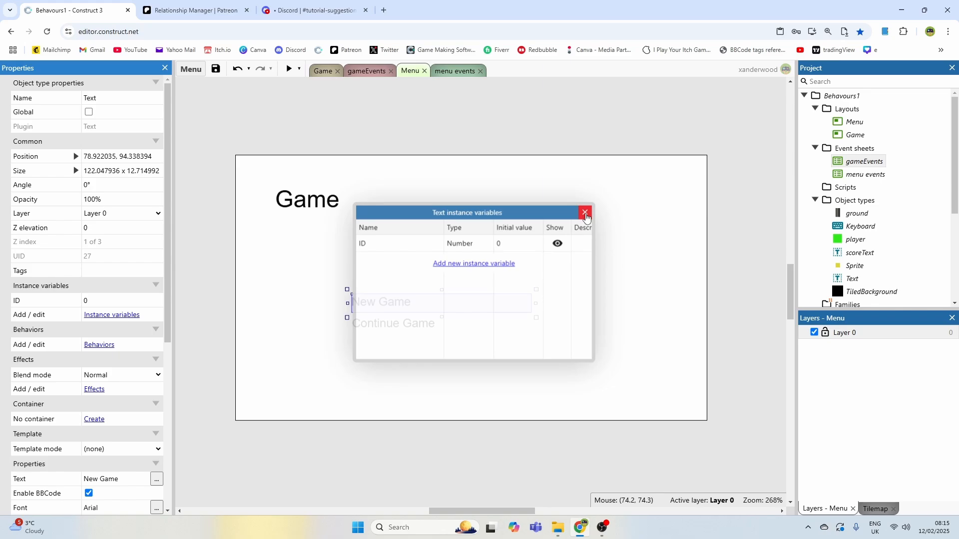
Step: Set the ID instance variable to 1 for the New Game text and to 2 for the Continue Game text
{"action": "left_click", "coordinate": [321, 210]}
{"action": "left_click", "coordinate": [78, 299]}
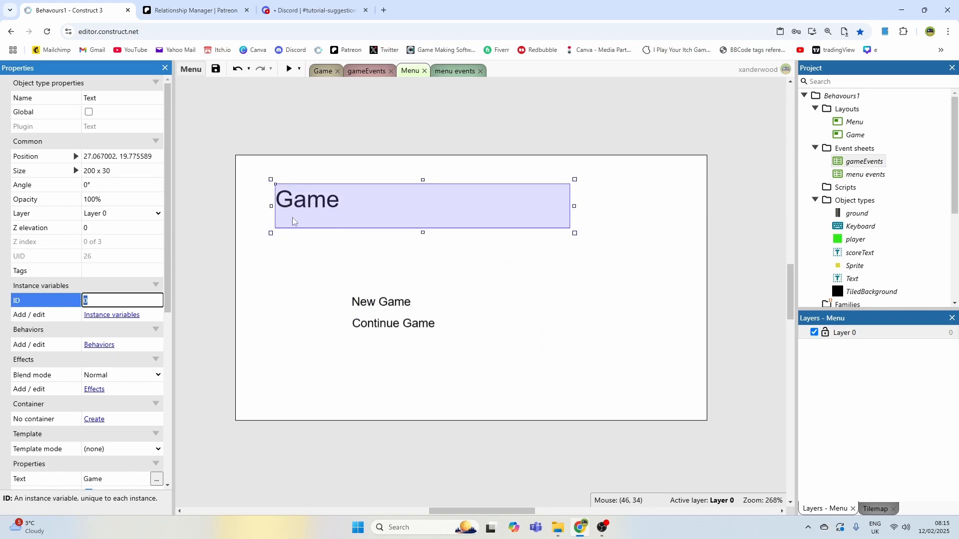
{"action": "left_click", "coordinate": [380, 311]}
{"action": "left_click", "coordinate": [119, 298]}
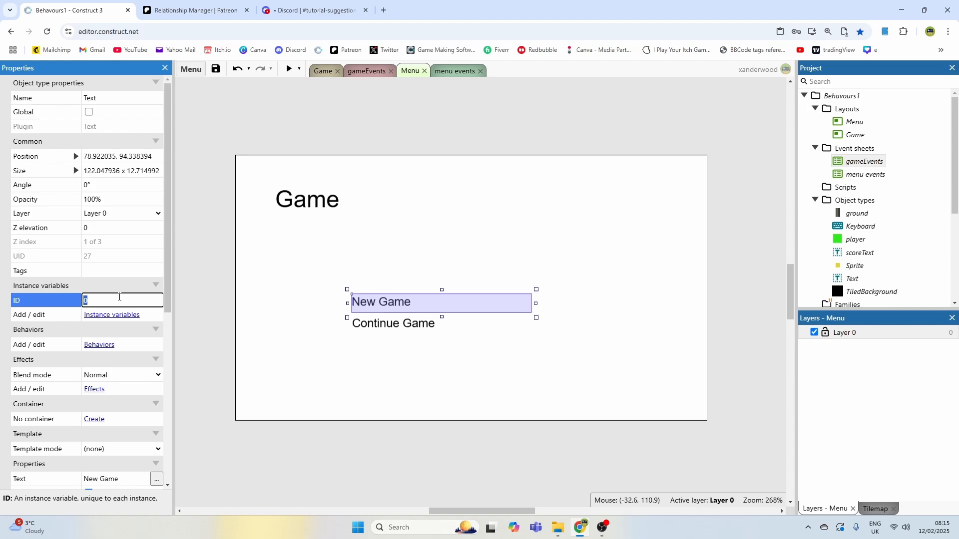
{"action": "left_click", "coordinate": [388, 273]}
{"action": "left_click", "coordinate": [397, 324]}
{"action": "left_click", "coordinate": [129, 304]}
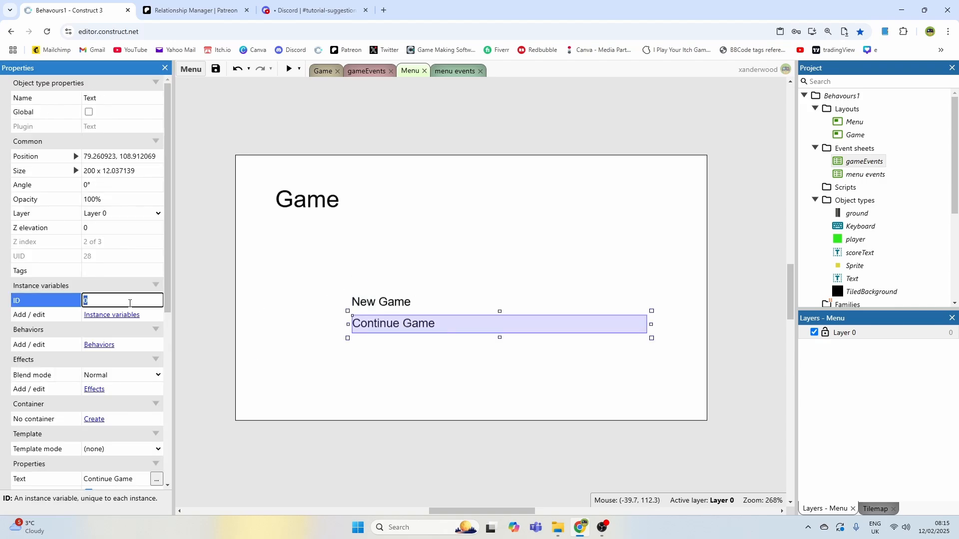
{"action": "type", "text": "2"}
{"action": "left_click", "coordinate": [266, 291]}
Step: Check the ID values assigned to the New Game and Continue Game texts
{"action": "left_click", "coordinate": [371, 302]}
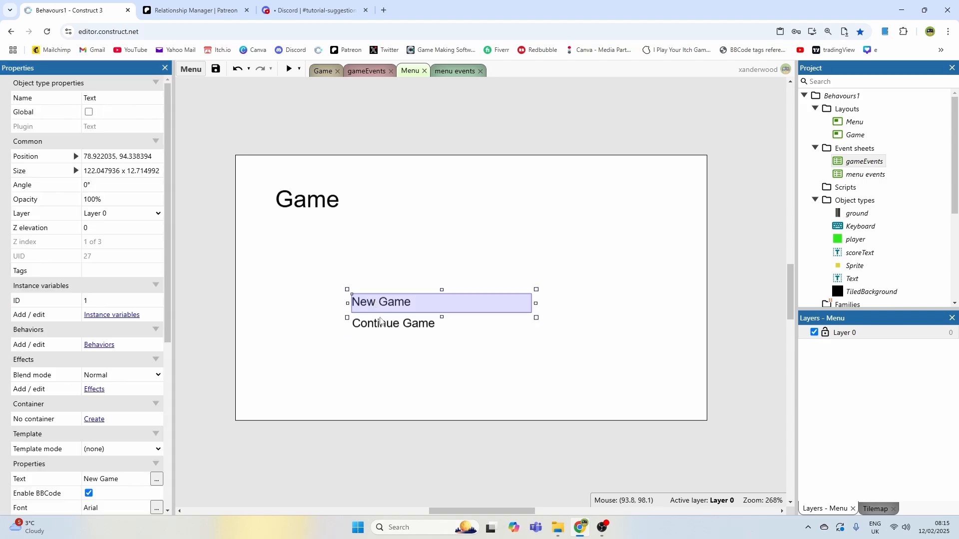
{"action": "left_click", "coordinate": [386, 325]}
{"action": "left_click", "coordinate": [386, 310]}
{"action": "left_click", "coordinate": [388, 322]}
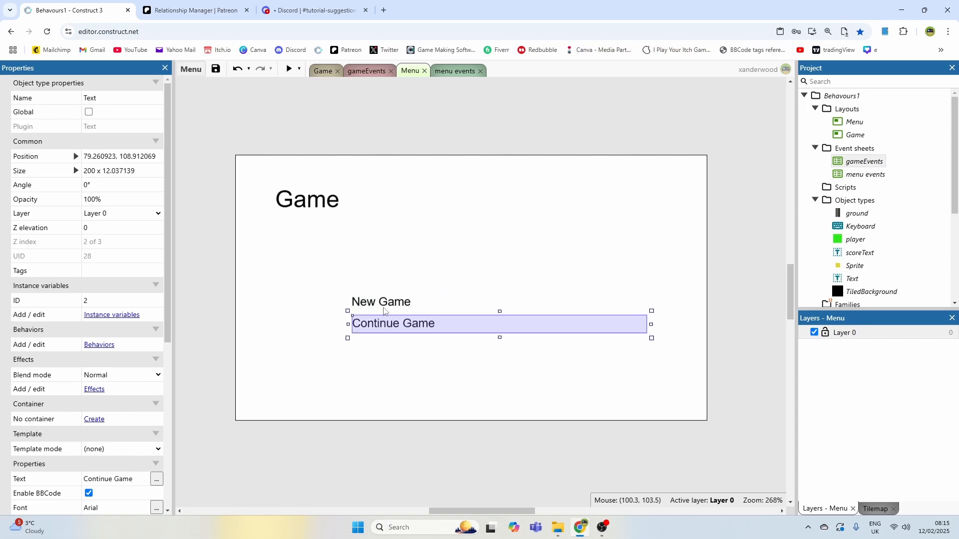
{"action": "left_click", "coordinate": [387, 310]}
{"action": "left_click", "coordinate": [387, 311]}
{"action": "left_click", "coordinate": [373, 299]}
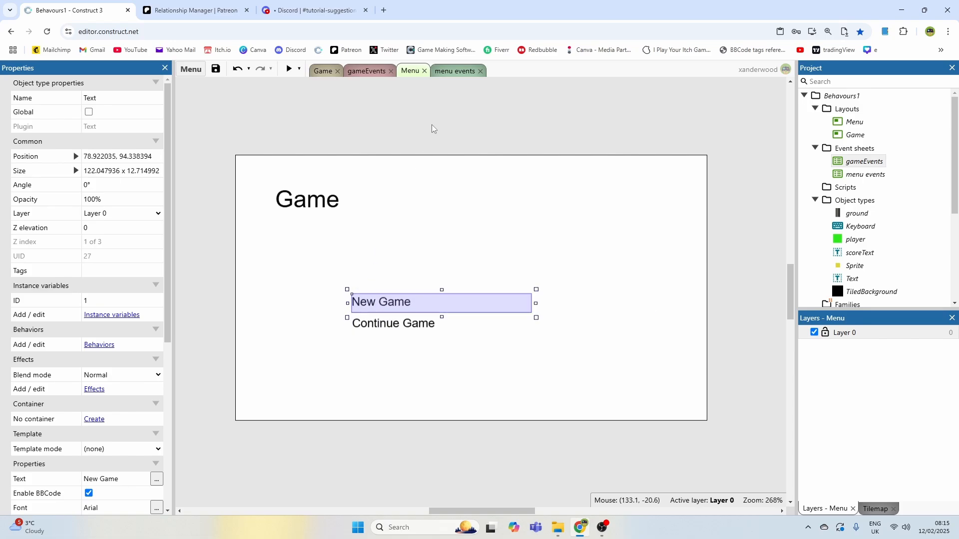
Step: Add the Mouse object to the project from the Menu layout
{"action": "left_click", "coordinate": [449, 72]}
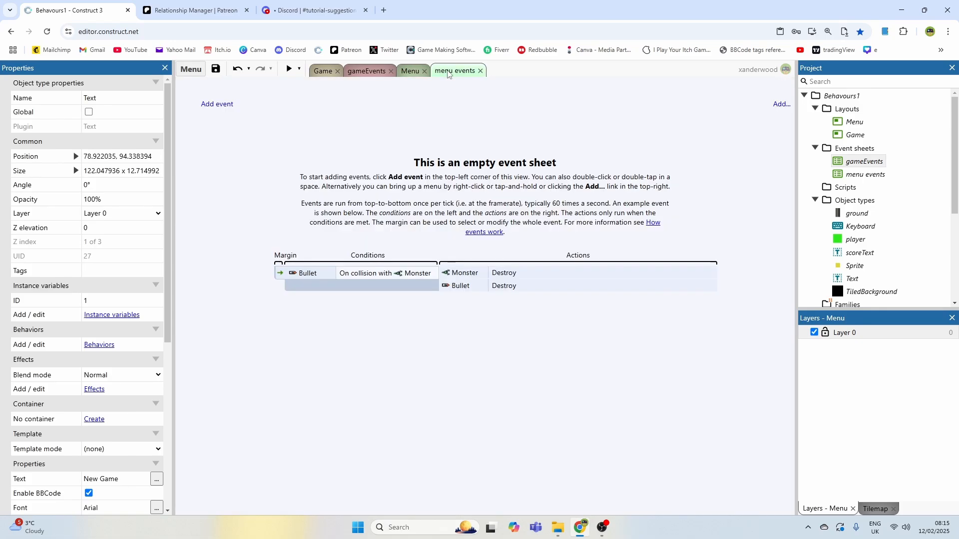
{"action": "left_click", "coordinate": [410, 70]}
{"action": "double_click", "coordinate": [447, 142]}
{"action": "scroll", "coordinate": [514, 269], "scroll_direction": "down", "scroll_amount": 5}
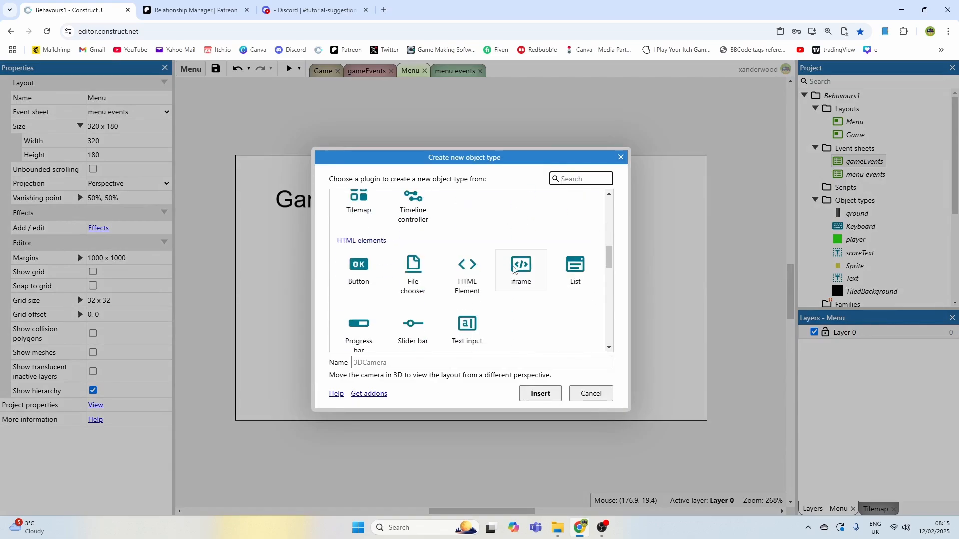
{"action": "scroll", "coordinate": [515, 270], "scroll_direction": "down", "scroll_amount": 3}
{"action": "double_click", "coordinate": [462, 245]}
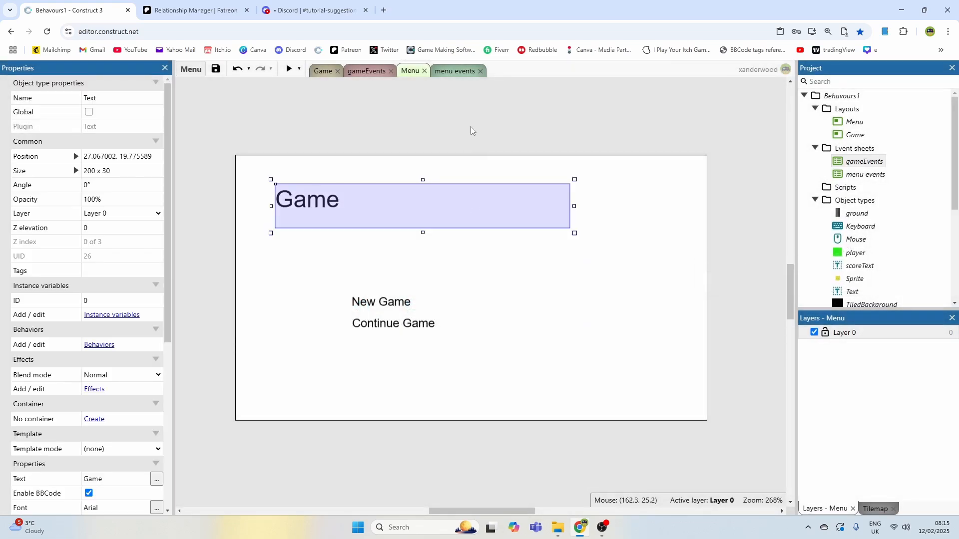
Step: Create a Mouse "On object clicked" event in the menu events sheet for a left click on the Text object
{"action": "left_click", "coordinate": [455, 71]}
{"action": "left_click", "coordinate": [213, 104]}
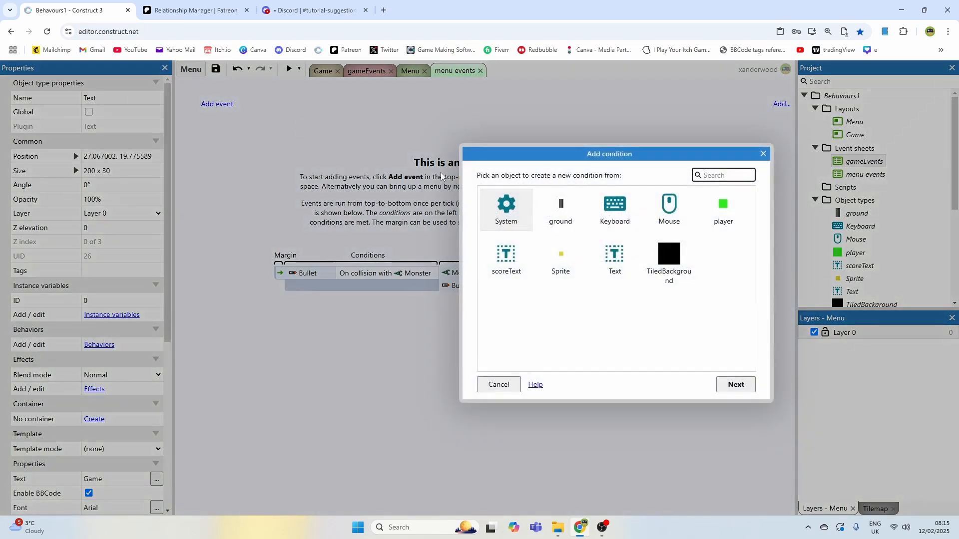
{"action": "double_click", "coordinate": [669, 207]}
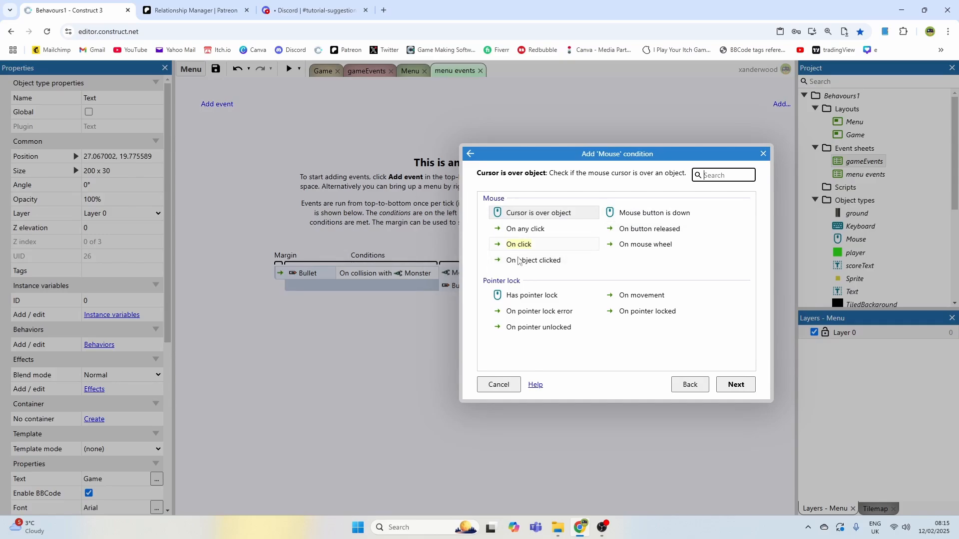
{"action": "double_click", "coordinate": [532, 262]}
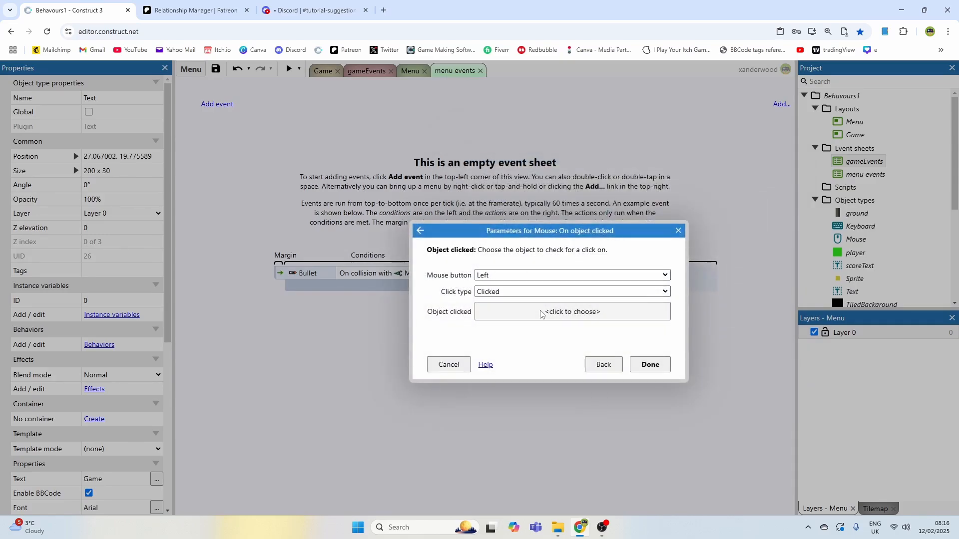
{"action": "left_click", "coordinate": [542, 313]}
{"action": "double_click", "coordinate": [415, 306]}
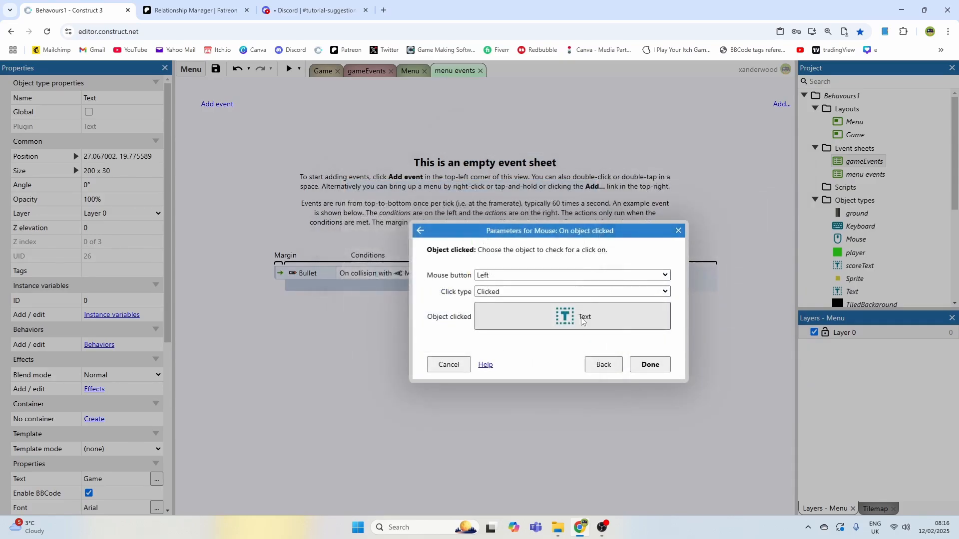
{"action": "left_click", "coordinate": [649, 364]}
Step: Add a sub-event under the mouse event with a Text Compare instance variable condition of ID equal to 1
{"action": "left_click", "coordinate": [218, 94]}
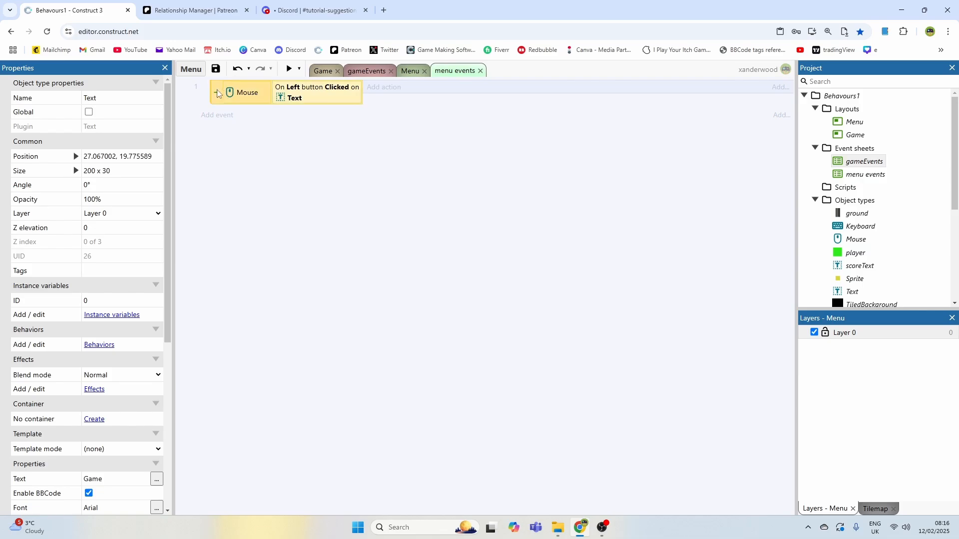
{"action": "key", "text": "b"}
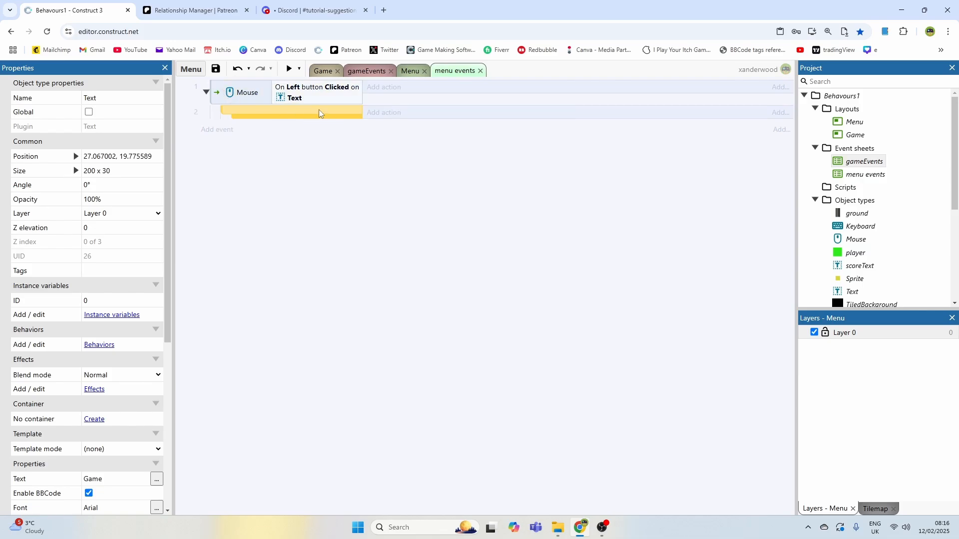
{"action": "key", "text": "c"}
{"action": "double_click", "coordinate": [614, 253]}
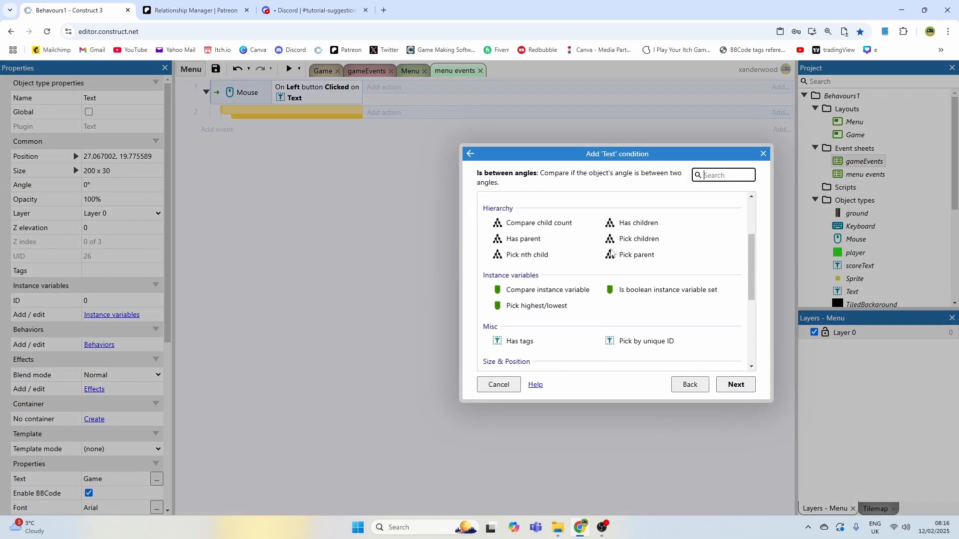
{"action": "scroll", "coordinate": [585, 252], "scroll_direction": "down", "scroll_amount": 2}
{"action": "double_click", "coordinate": [545, 235]}
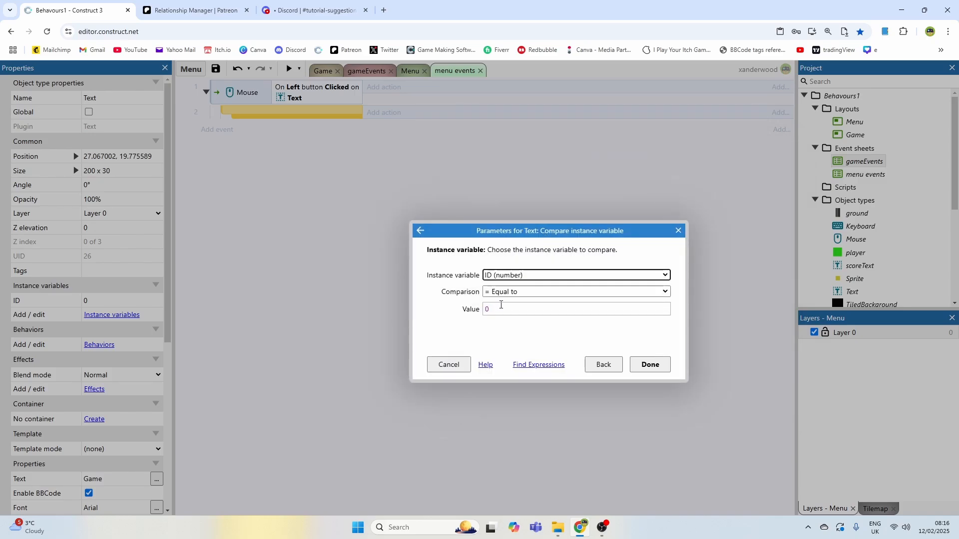
{"action": "left_click", "coordinate": [471, 310]}
{"action": "key", "text": "Return"}
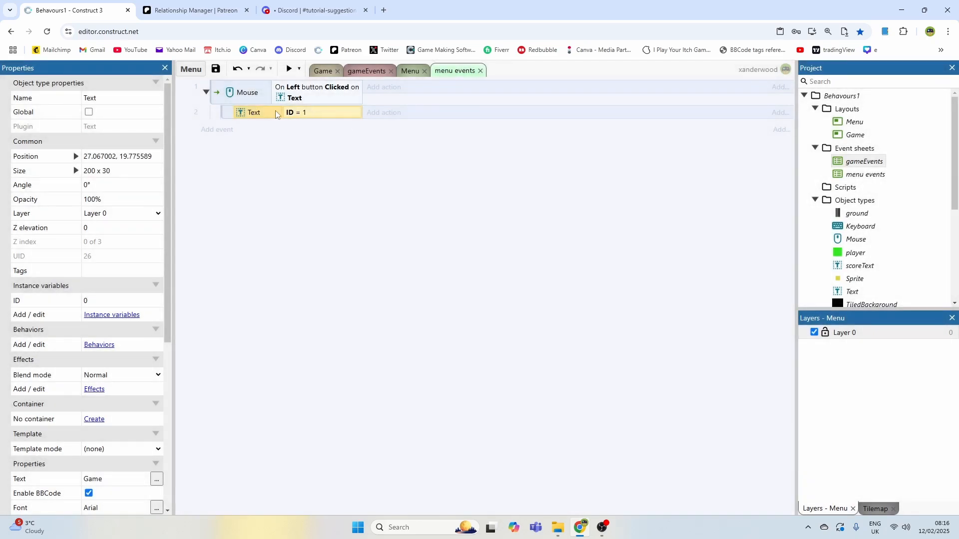
Step: Duplicate the ID = 1 sub-event and set the copy's comparison value to 2
{"action": "key", "text": "ctrl+c"}
{"action": "key", "text": "ctrl+v"}
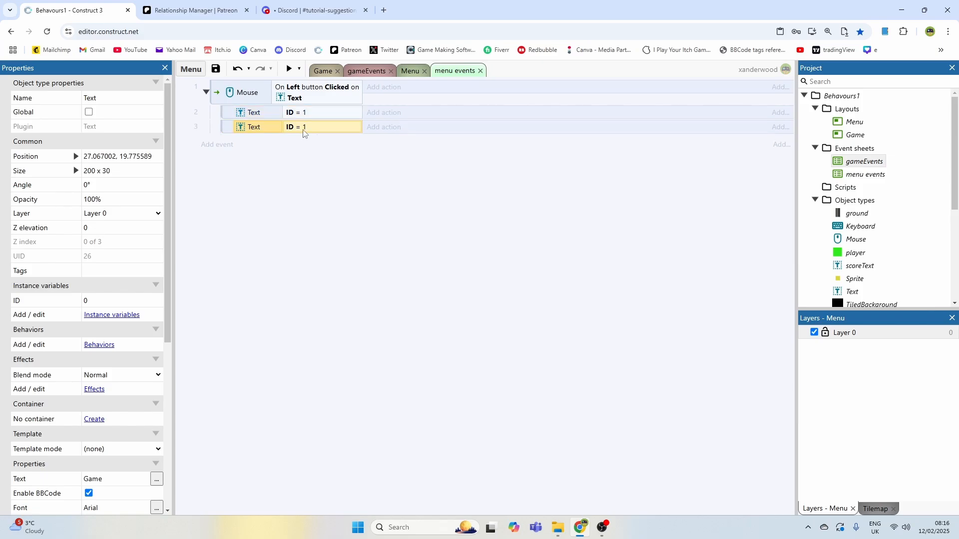
{"action": "double_click", "coordinate": [304, 128]}
{"action": "left_click", "coordinate": [472, 310]}
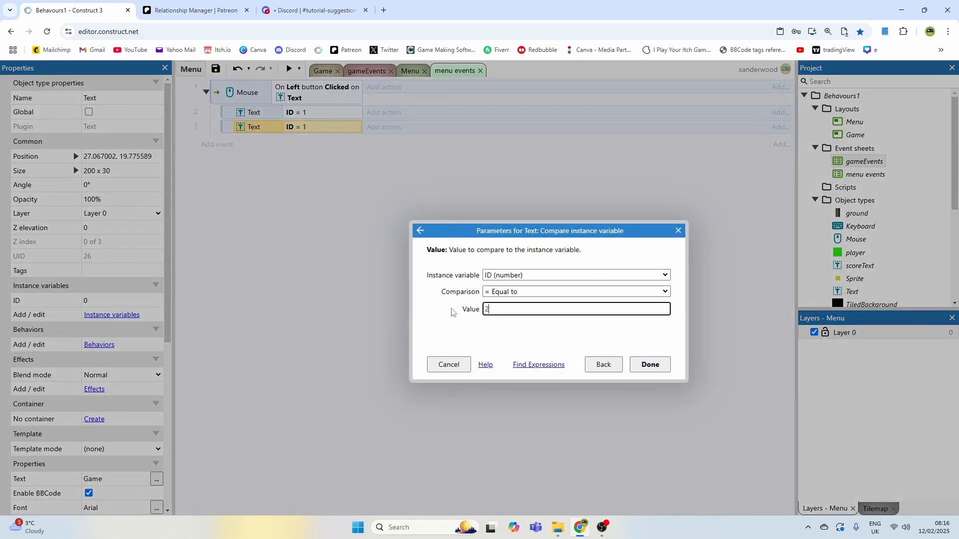
{"action": "key", "text": "Return"}
{"action": "left_click", "coordinate": [302, 118]}
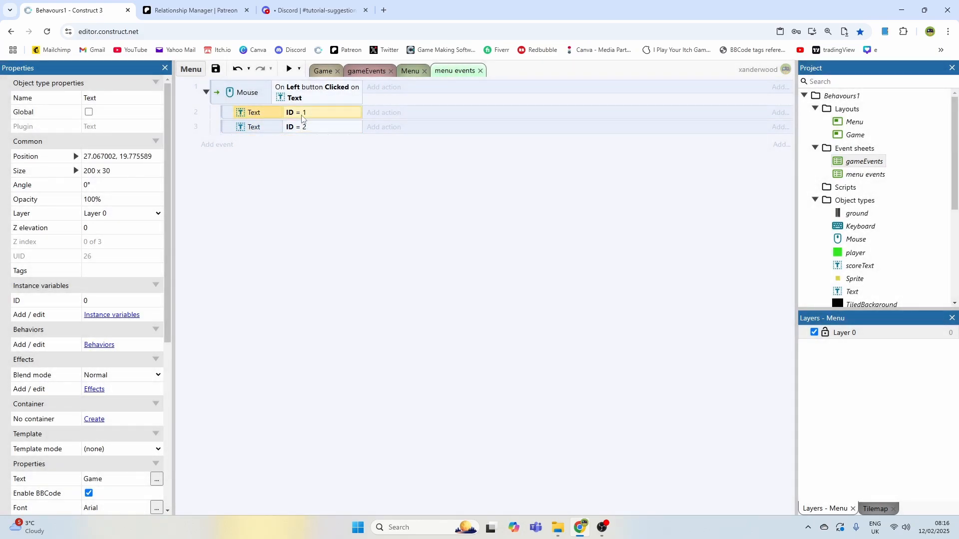
{"action": "left_click", "coordinate": [309, 129]}
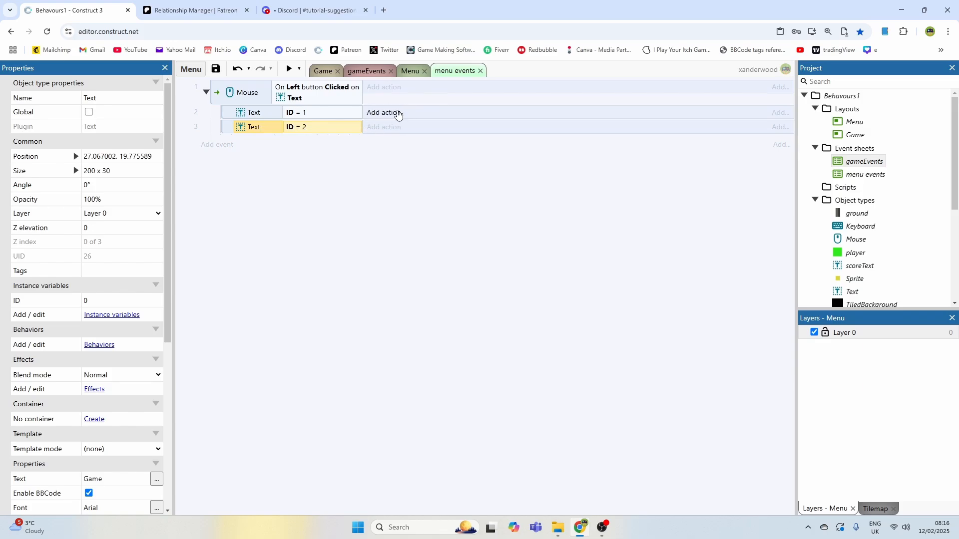
{"action": "left_click", "coordinate": [365, 155]}
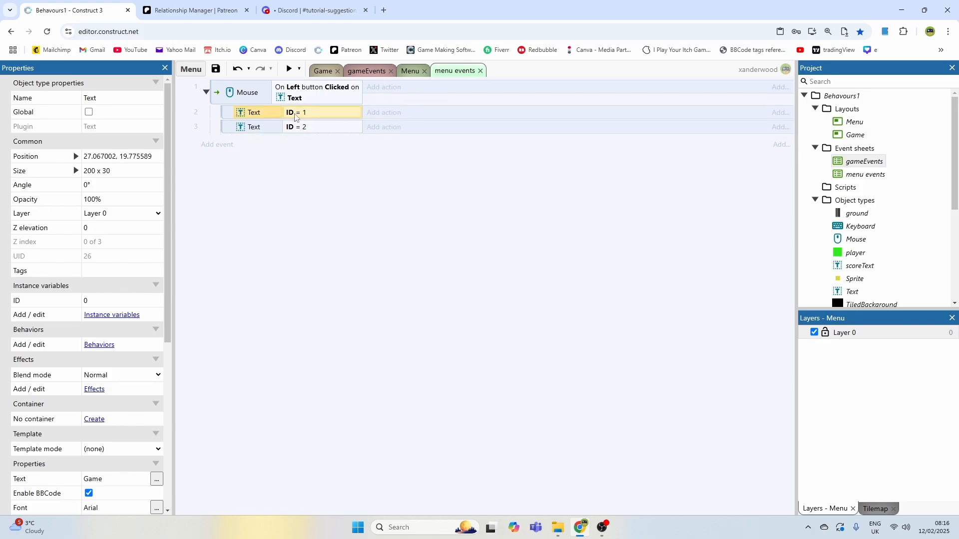
Step: Add a System "Go to layout" action with layout Menu to the ID = 1 sub-event
{"action": "left_click", "coordinate": [389, 114]}
{"action": "double_click", "coordinate": [505, 208]}
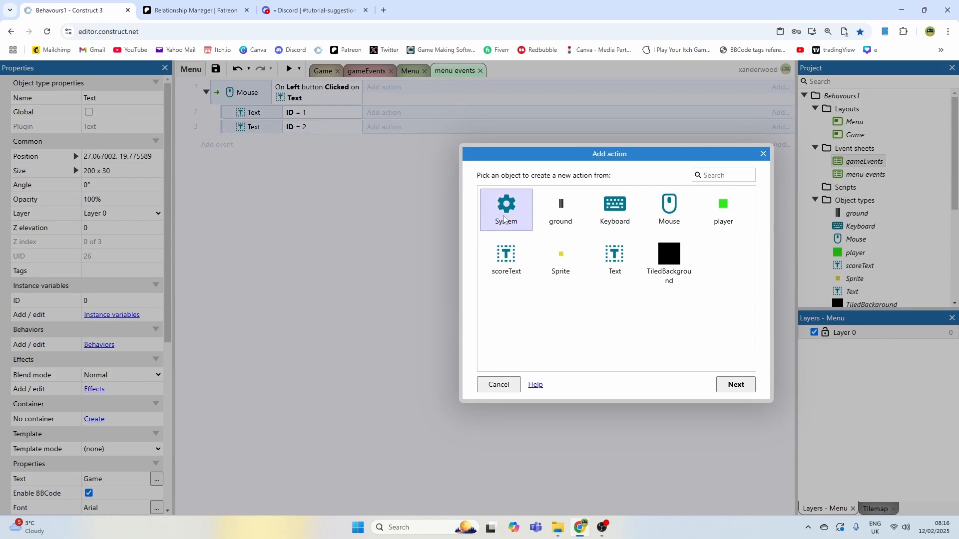
{"action": "scroll", "coordinate": [544, 283], "scroll_direction": "down", "scroll_amount": 5}
{"action": "scroll", "coordinate": [552, 284], "scroll_direction": "down", "scroll_amount": 4}
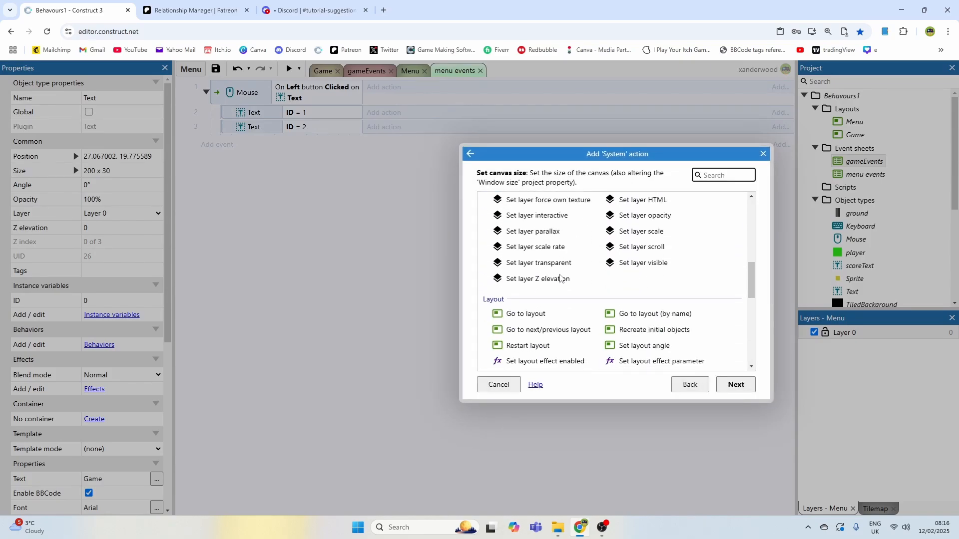
{"action": "left_click", "coordinate": [532, 227]}
{"action": "double_click", "coordinate": [532, 227]}
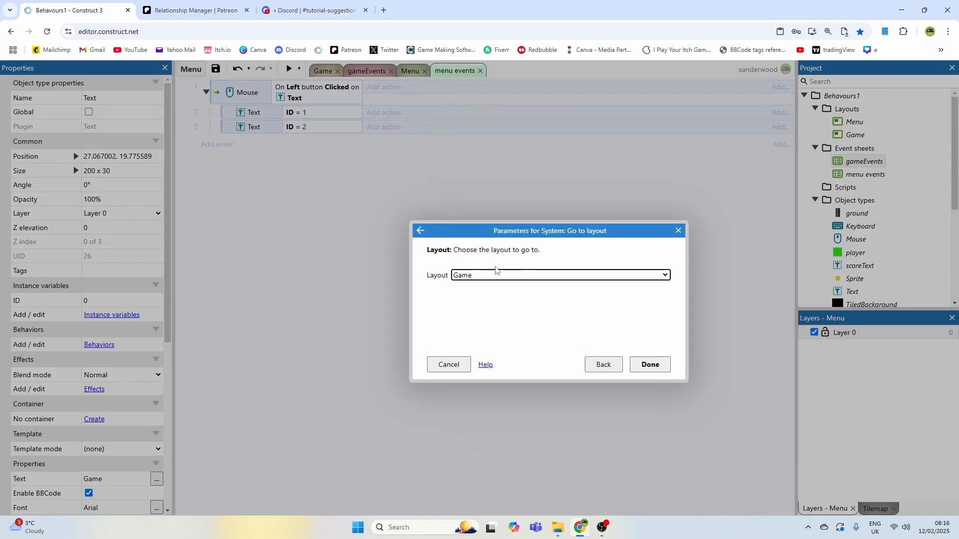
{"action": "left_click", "coordinate": [497, 274]}
{"action": "left_click", "coordinate": [481, 300]}
{"action": "left_click", "coordinate": [649, 364]}
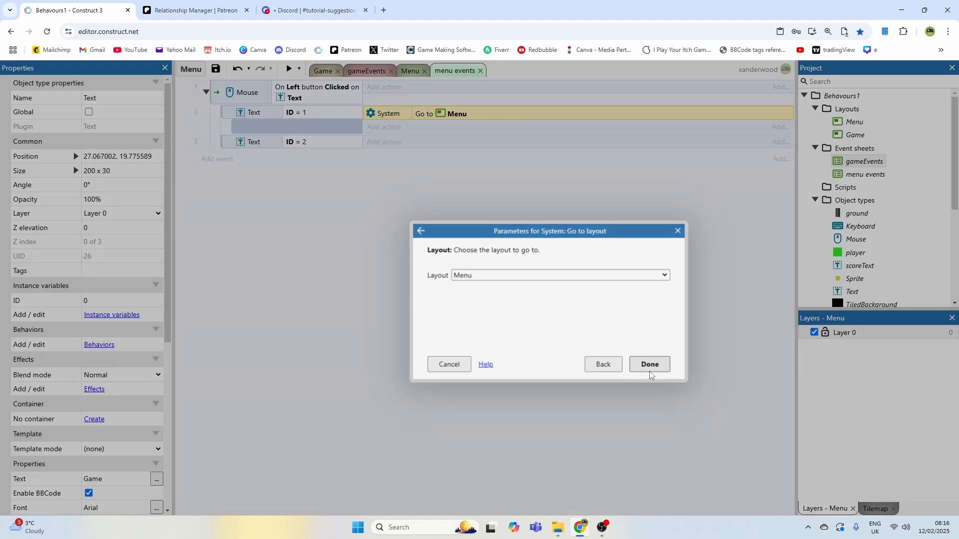
Step: Duplicate the Go to layout action and move the copy into the ID = 2 sub-event
{"action": "left_click", "coordinate": [444, 113]}
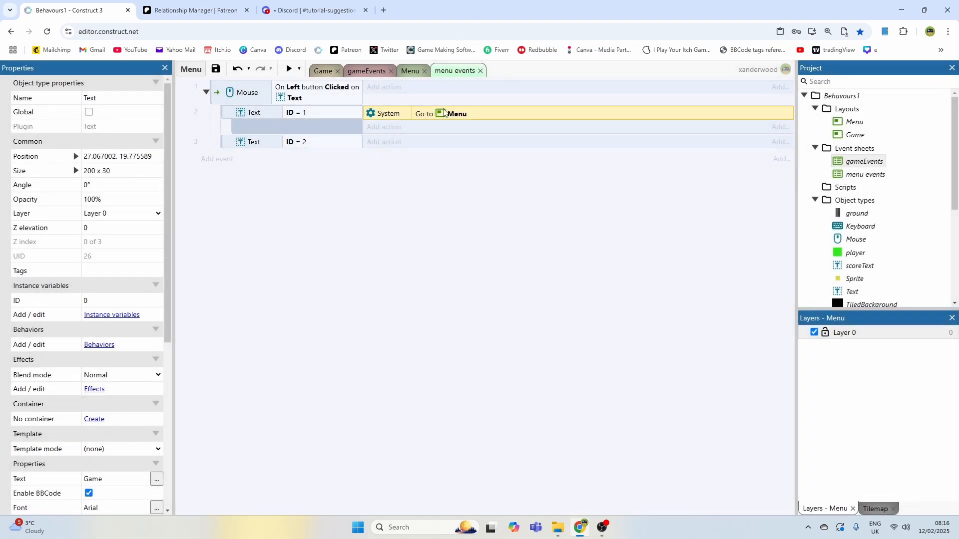
{"action": "key", "text": "ctrl+v"}
{"action": "left_click_drag", "start_coordinate": [457, 130], "coordinate": [461, 156]}
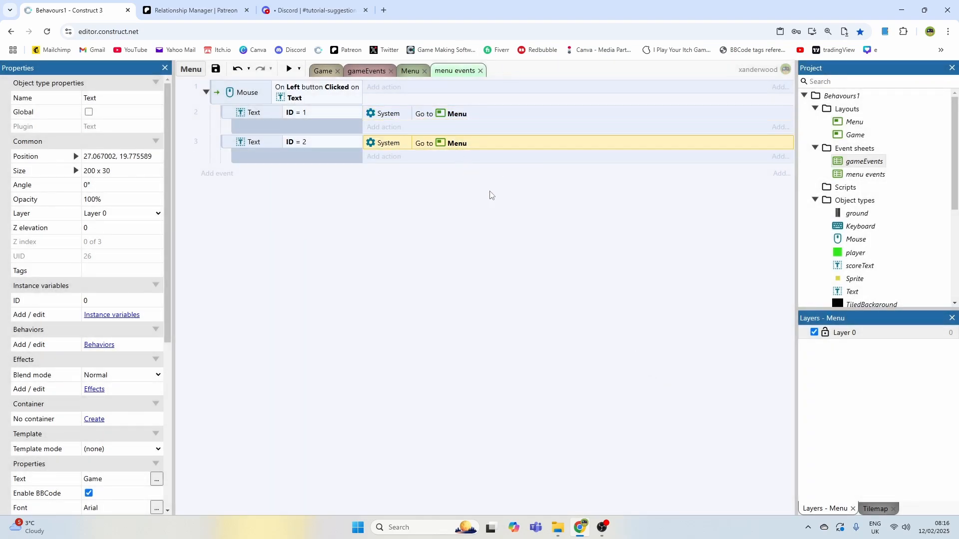
{"action": "left_click", "coordinate": [490, 194]}
Step: Change the target layout to Game in the Go to layout actions of both ID sub-events
{"action": "double_click", "coordinate": [460, 116]}
{"action": "left_click", "coordinate": [539, 275]}
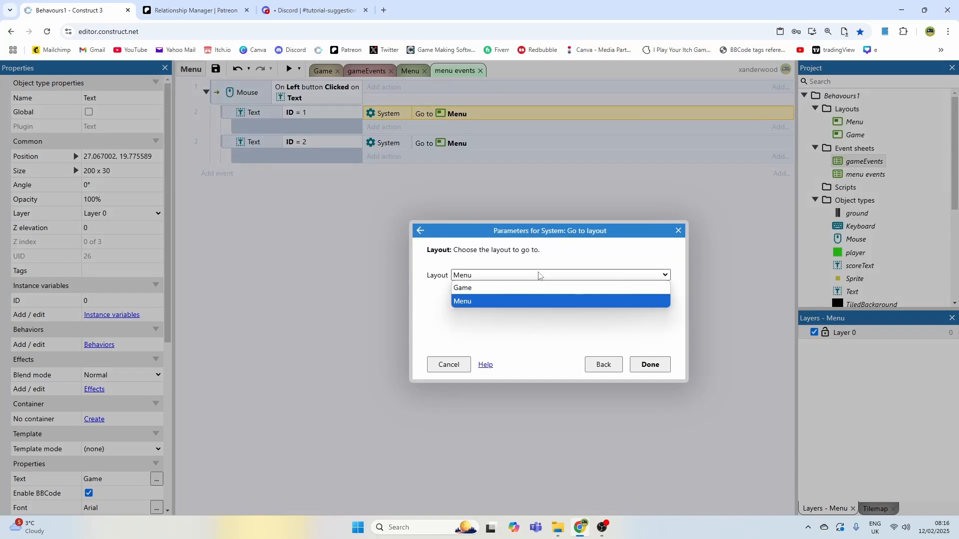
{"action": "left_click", "coordinate": [507, 291]}
{"action": "left_click", "coordinate": [644, 364]}
{"action": "double_click", "coordinate": [460, 144]}
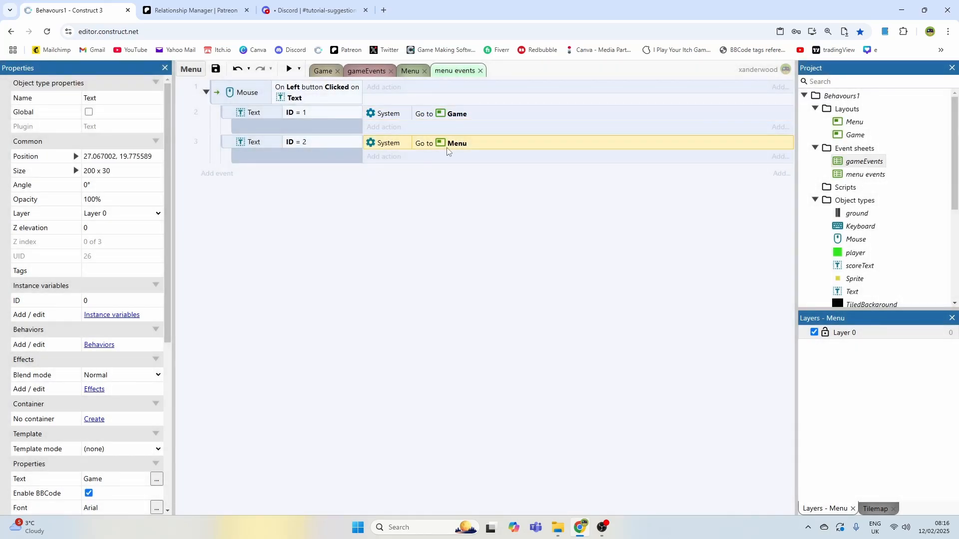
{"action": "left_click", "coordinate": [490, 276]}
{"action": "left_click", "coordinate": [459, 293]}
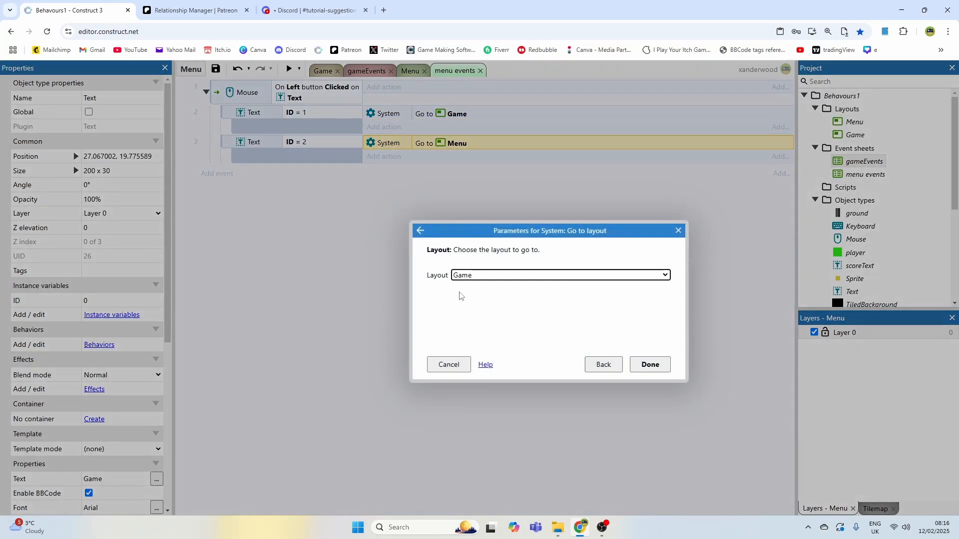
{"action": "left_click", "coordinate": [649, 366]}
{"action": "left_click", "coordinate": [300, 145]}
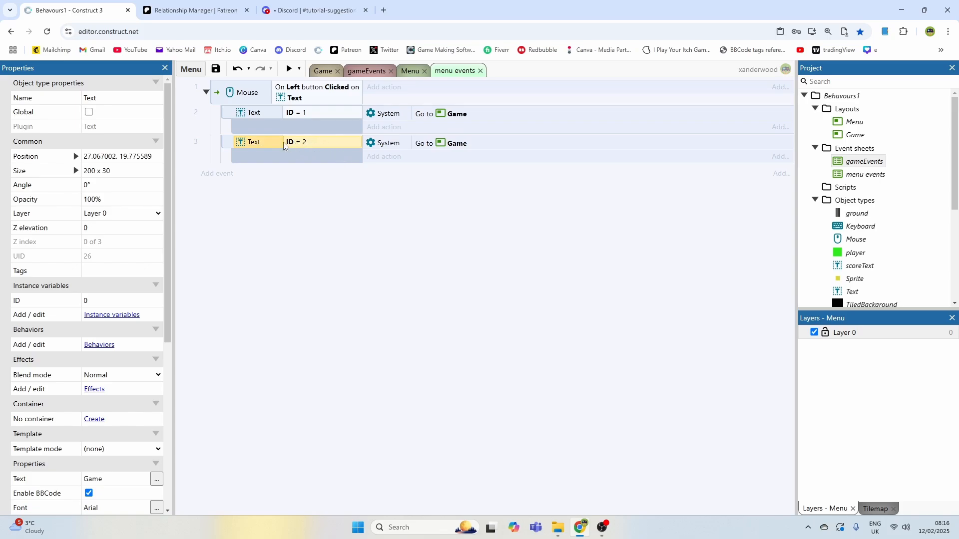
{"action": "left_click", "coordinate": [449, 146]}
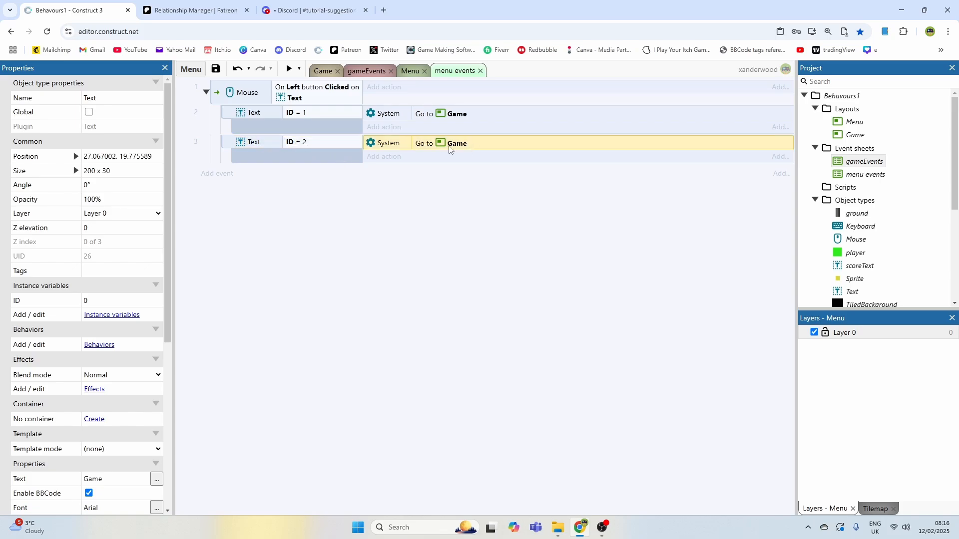
{"action": "left_click", "coordinate": [509, 176]}
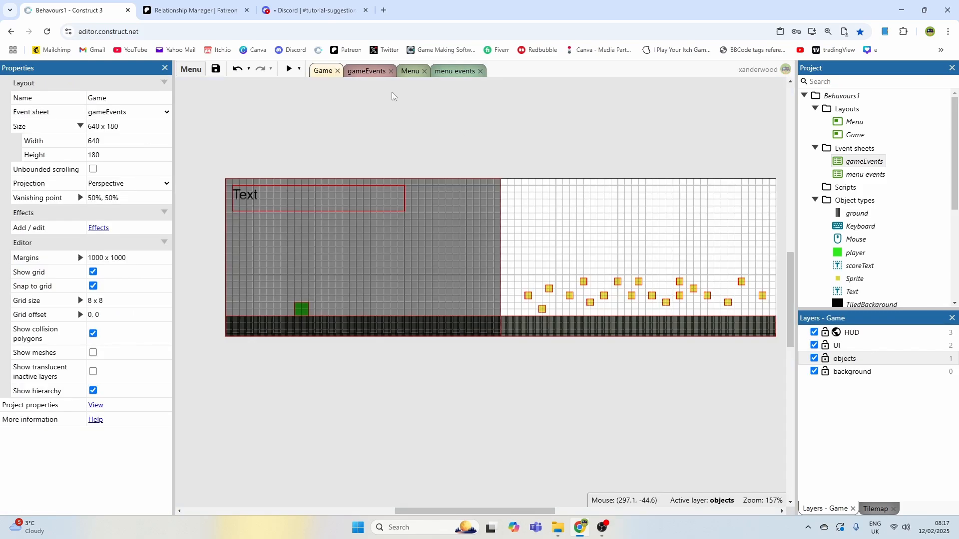
Step: Add a Local storage object to the project
{"action": "double_click", "coordinate": [445, 119]}
{"action": "scroll", "coordinate": [473, 217], "scroll_direction": "down", "scroll_amount": 3}
{"action": "scroll", "coordinate": [472, 218], "scroll_direction": "down", "scroll_amount": 5}
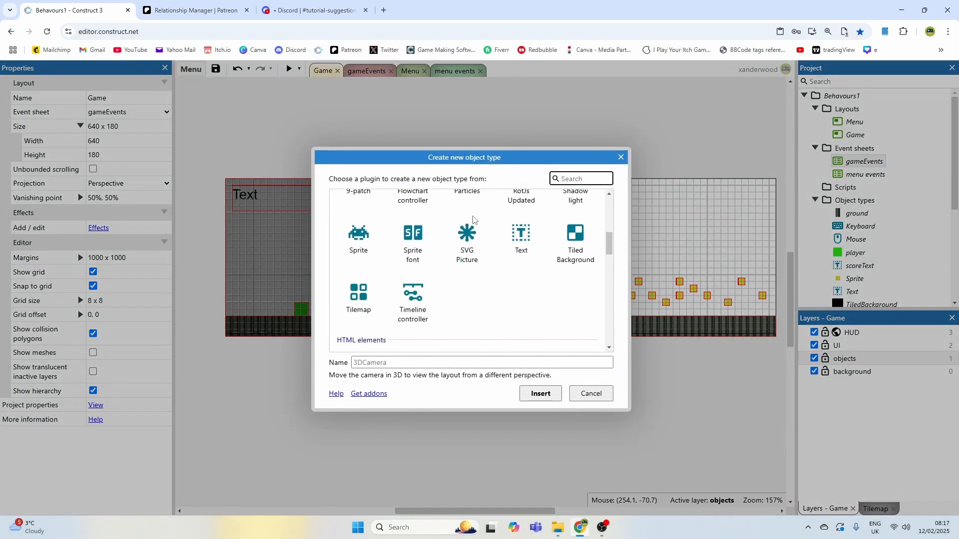
{"action": "scroll", "coordinate": [461, 274], "scroll_direction": "up", "scroll_amount": 6}
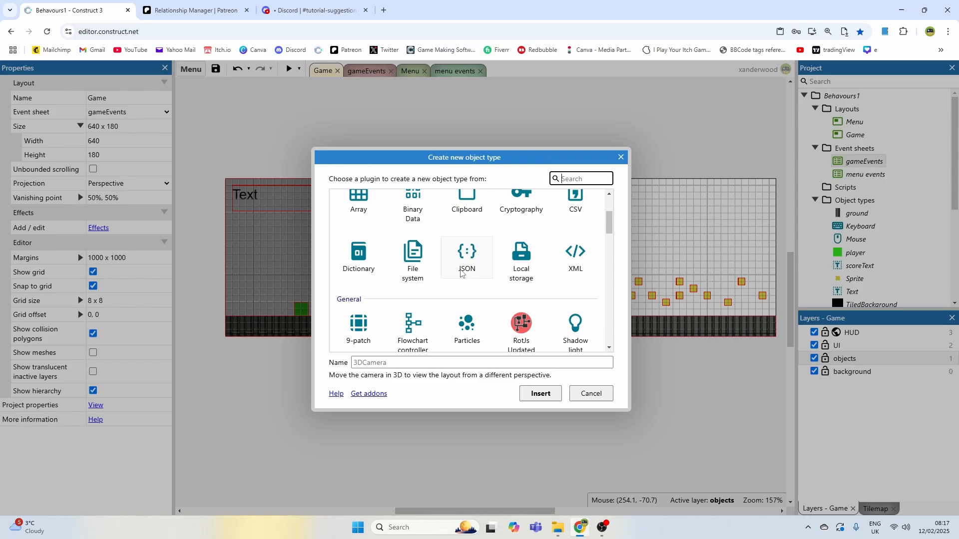
{"action": "double_click", "coordinate": [523, 258]}
{"action": "left_click", "coordinate": [891, 240]}
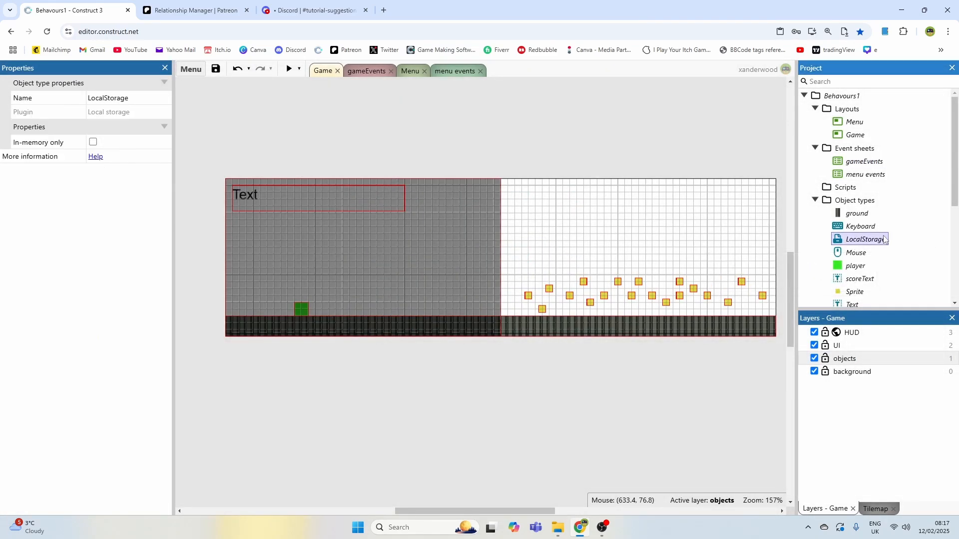
{"action": "left_click", "coordinate": [550, 170]}
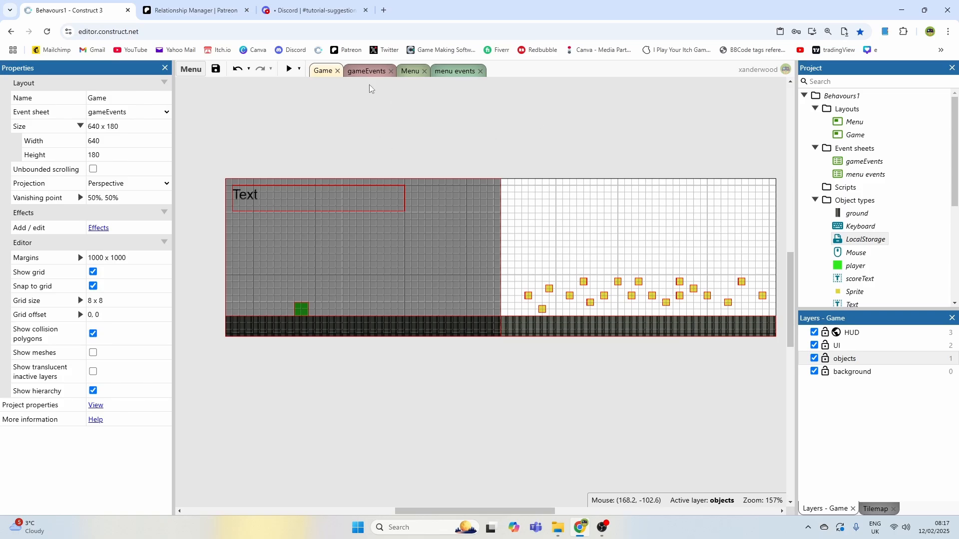
Step: Move the two yellow sprites nearest the Game layout's right end in among the others to free space there
{"action": "middle_click_drag", "start_coordinate": [642, 219], "coordinate": [615, 174]}
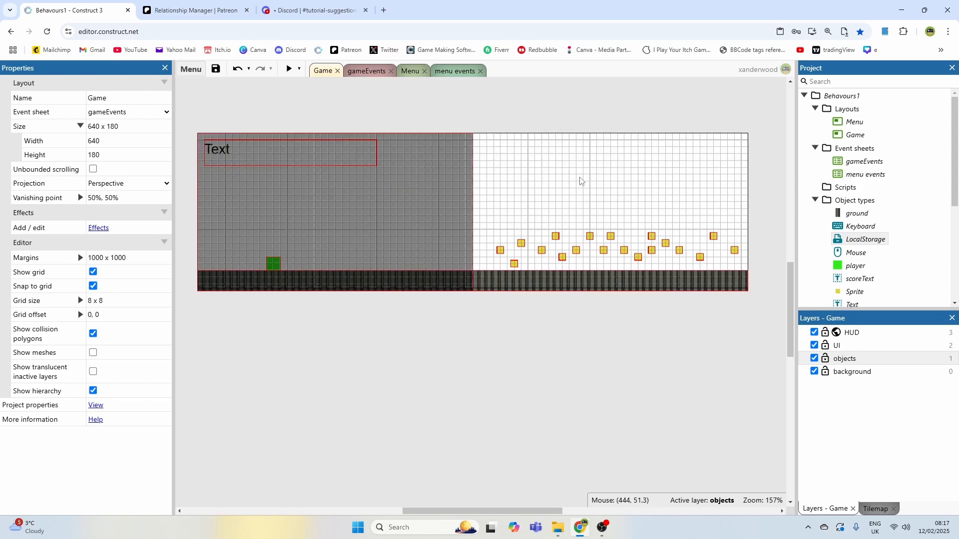
{"action": "scroll", "coordinate": [581, 181], "scroll_direction": "up", "scroll_amount": 2}
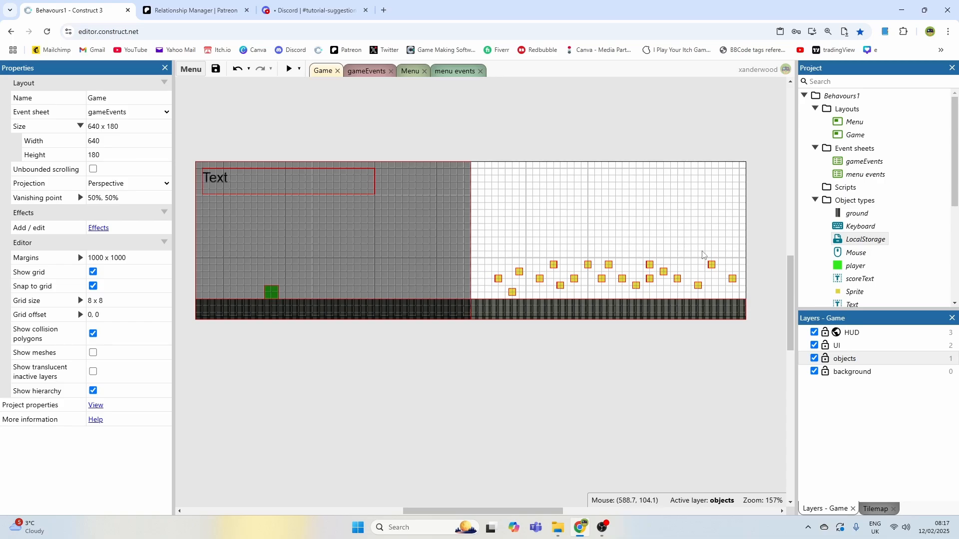
{"action": "left_click_drag", "start_coordinate": [703, 255], "coordinate": [754, 297]}
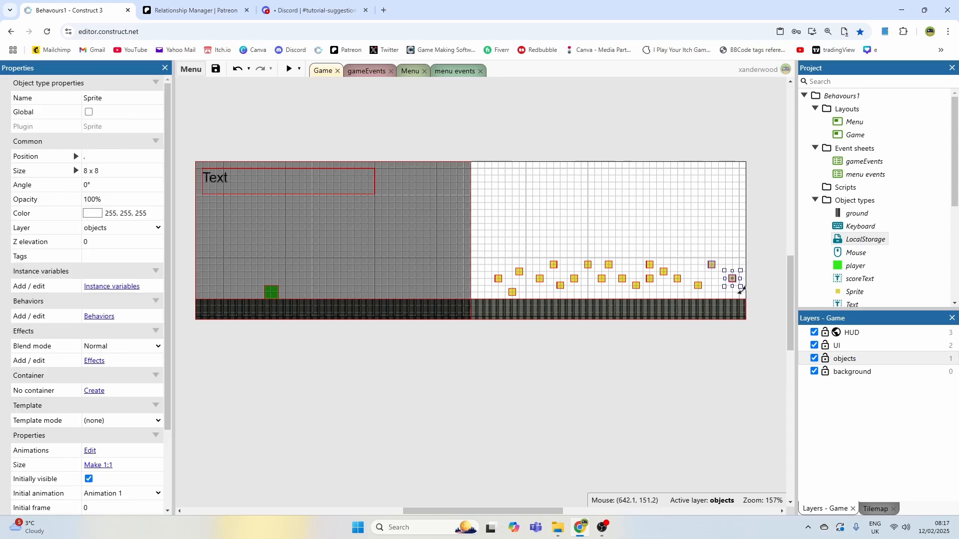
{"action": "left_click", "coordinate": [714, 236]}
{"action": "left_click_drag", "start_coordinate": [712, 265], "coordinate": [588, 292]}
{"action": "left_click", "coordinate": [631, 211]}
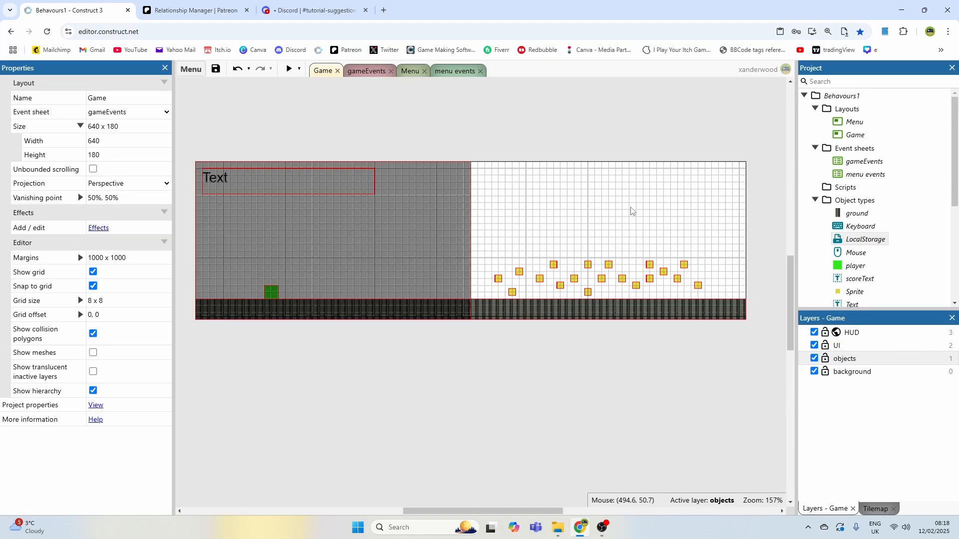
Step: Insert a new Sprite object above the ground near the right end of the Game layout
{"action": "scroll", "coordinate": [631, 211], "scroll_direction": "right", "scroll_amount": 2}
{"action": "scroll", "coordinate": [631, 210], "scroll_direction": "down", "scroll_amount": 1}
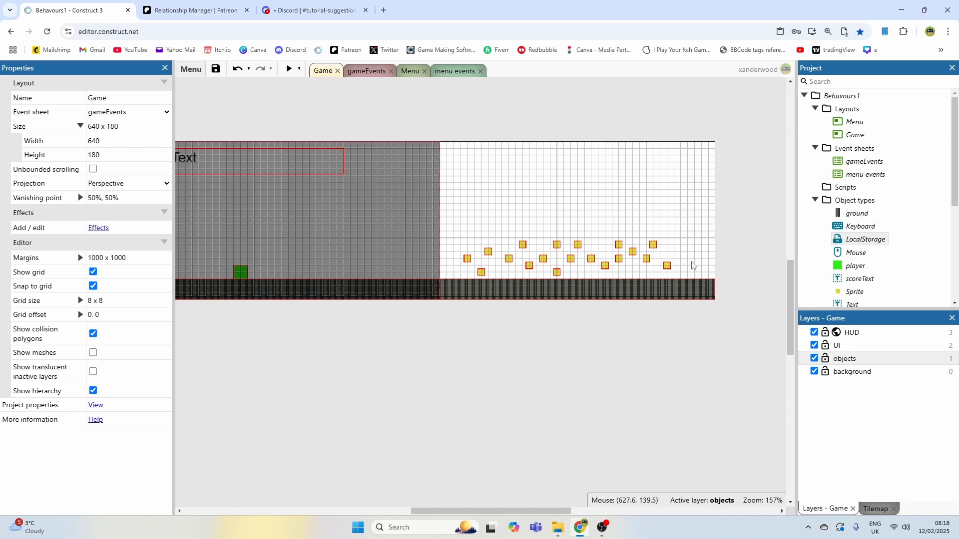
{"action": "double_click", "coordinate": [649, 191]}
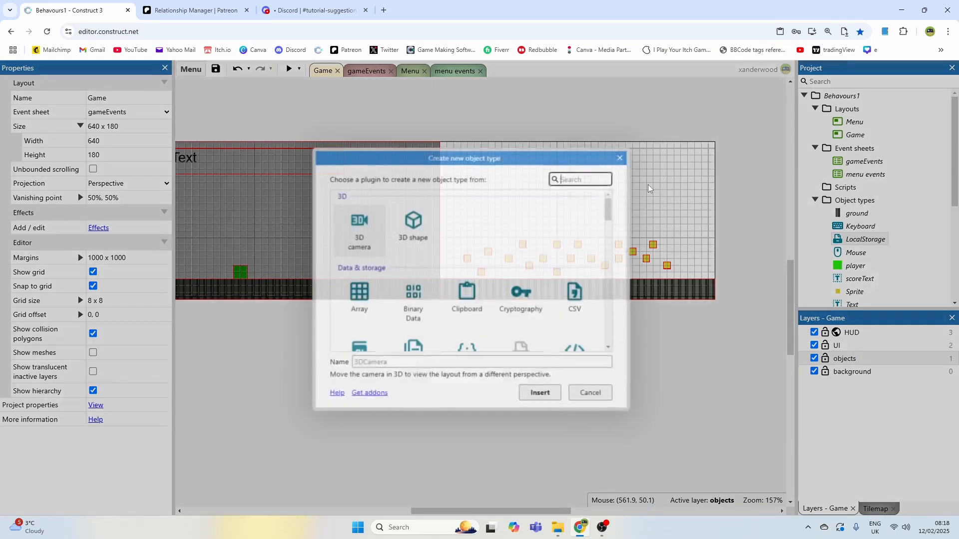
{"action": "scroll", "coordinate": [437, 330], "scroll_direction": "down", "scroll_amount": 3}
{"action": "double_click", "coordinate": [359, 333]}
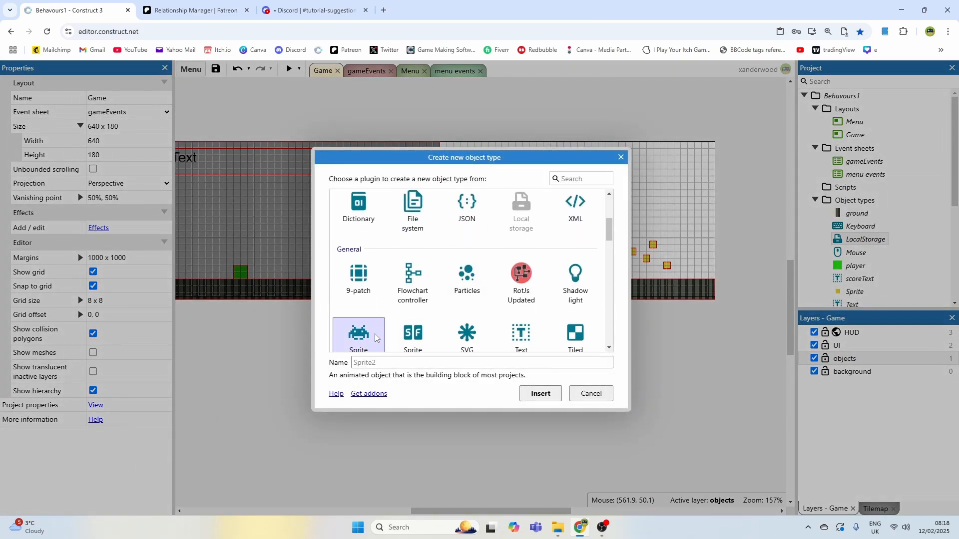
{"action": "left_click", "coordinate": [676, 212]}
Step: Resize the new sprite's image canvas to 16 x 16 pixels
{"action": "left_click", "coordinate": [540, 95]}
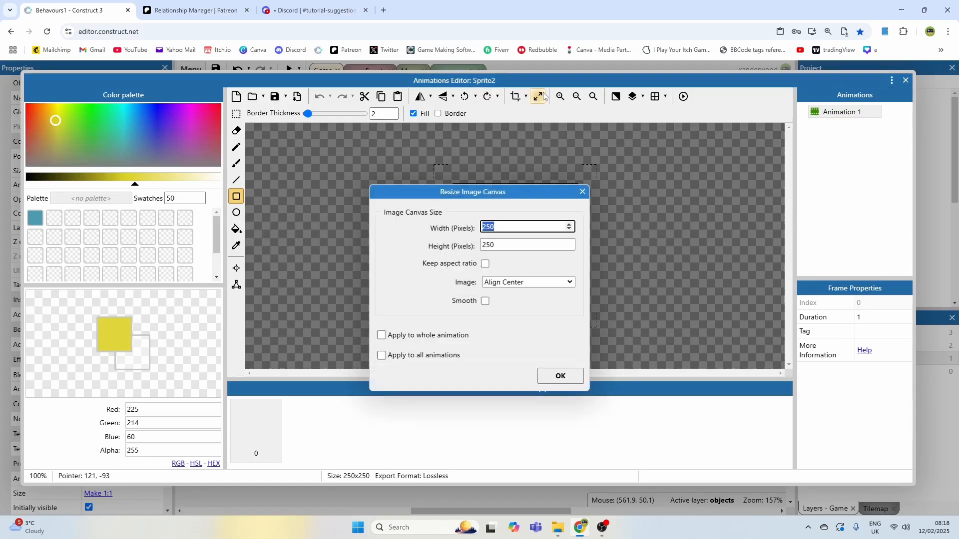
{"action": "type", "text": "6"}
{"action": "key", "text": "Tab"}
{"action": "double_click", "coordinate": [501, 227]}
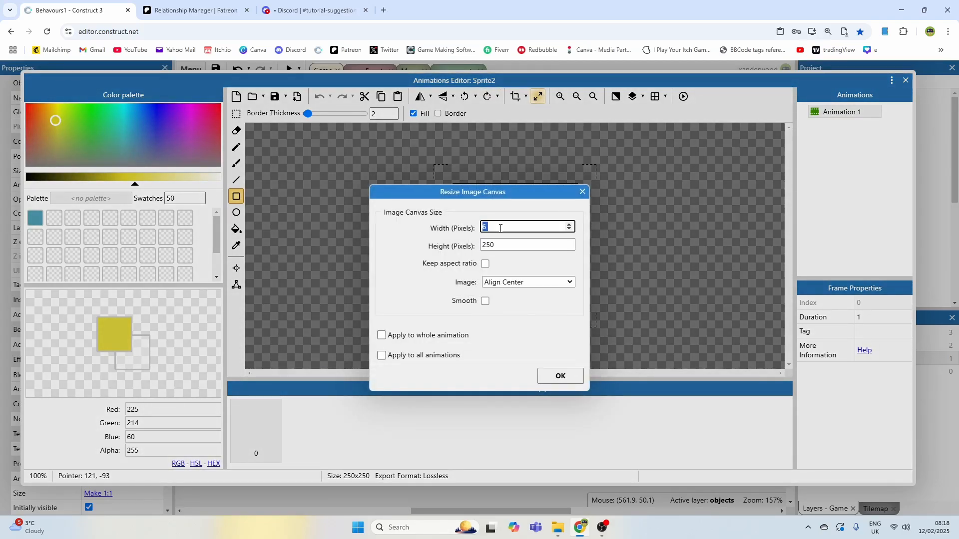
{"action": "type", "text": "6"}
{"action": "left_click", "coordinate": [505, 244]}
{"action": "double_click", "coordinate": [493, 230]}
{"action": "type", "text": "16"}
{"action": "double_click", "coordinate": [507, 246]}
{"action": "type", "text": "16"}
{"action": "key", "text": "Return"}
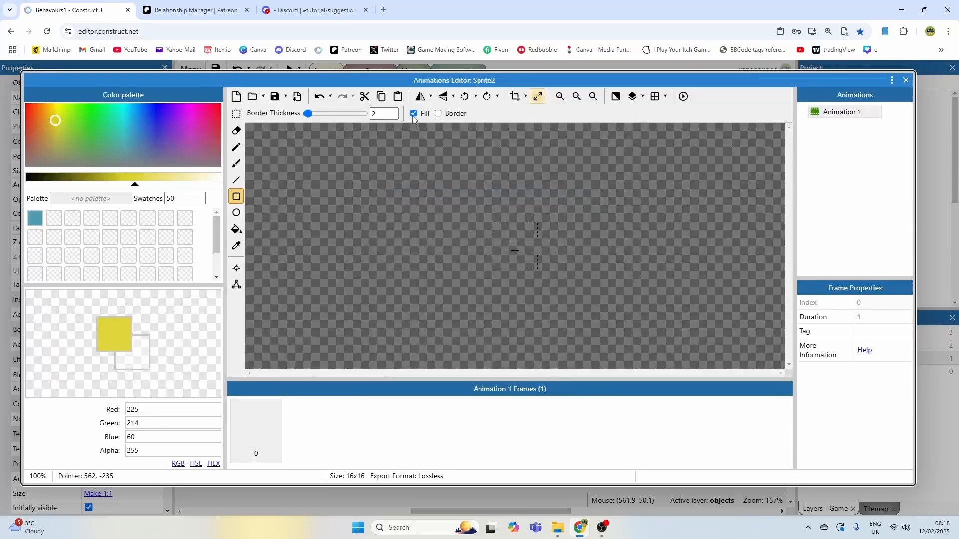
Step: Fill the sprite's canvas with magenta (212, 53, 230) and close the animations editor
{"action": "left_click_drag", "start_coordinate": [175, 148], "coordinate": [186, 117]}
{"action": "left_click", "coordinate": [237, 229]}
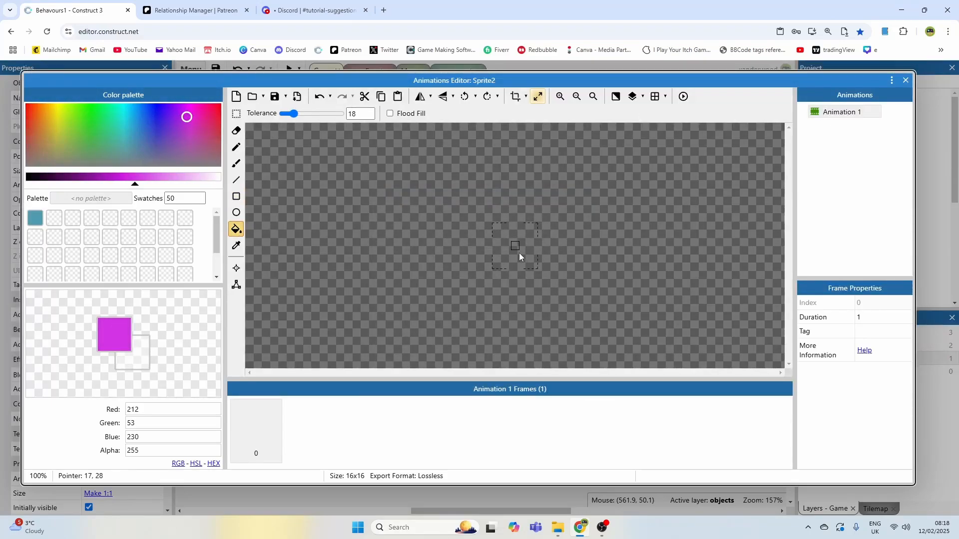
{"action": "left_click", "coordinate": [515, 245]}
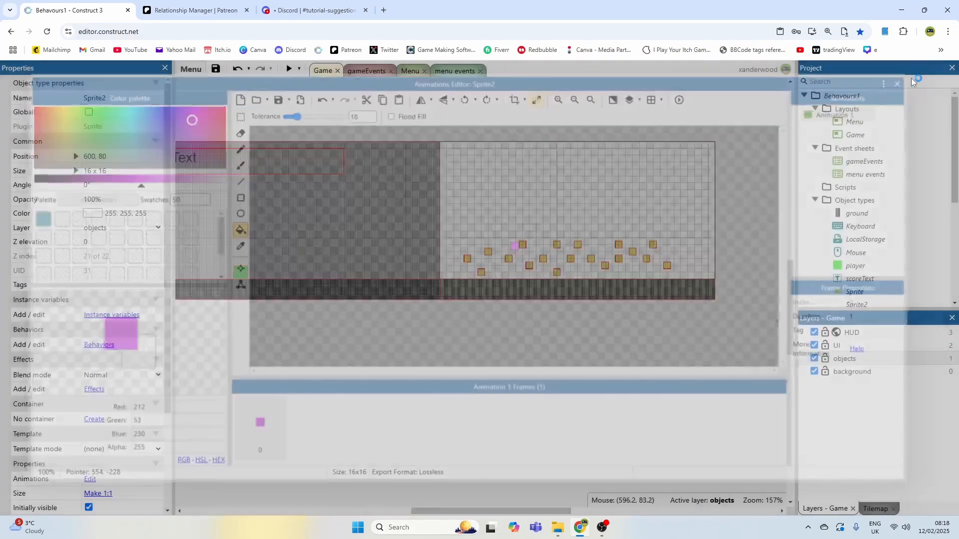
{"action": "left_click", "coordinate": [905, 80]}
Step: Place the magenta sprite on the ground at 616, 152 and rename it npc
{"action": "left_click_drag", "start_coordinate": [687, 212], "coordinate": [701, 273]}
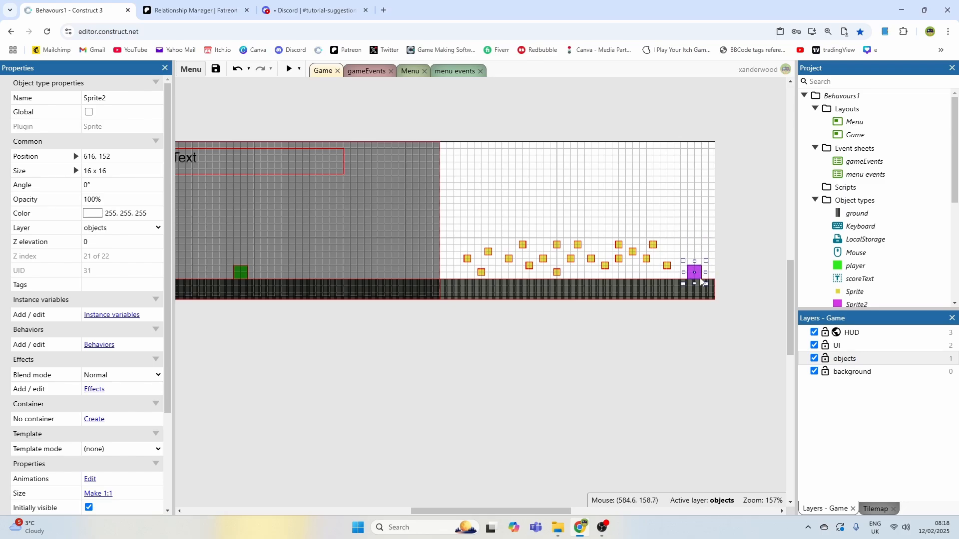
{"action": "left_click", "coordinate": [103, 98]}
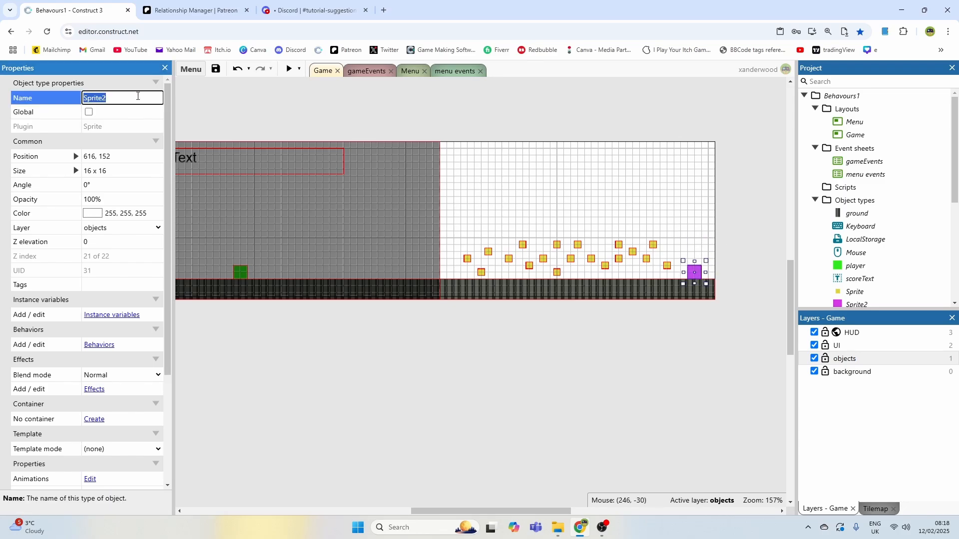
{"action": "type", "text": "npc"}
{"action": "left_click", "coordinate": [440, 82]}
Step: Add an event group named Saving to the gameEvents sheet
{"action": "left_click", "coordinate": [369, 71]}
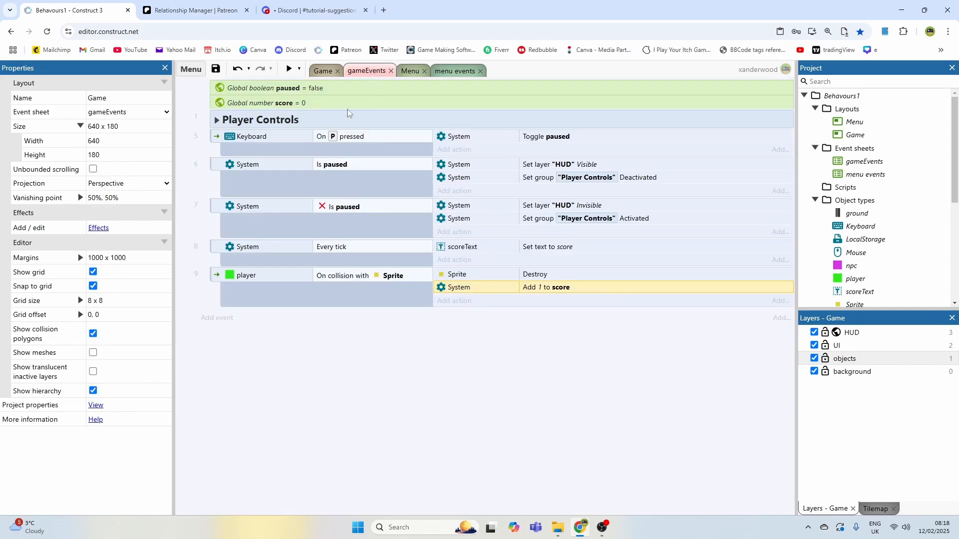
{"action": "right_click", "coordinate": [345, 361]}
{"action": "left_click", "coordinate": [375, 265]}
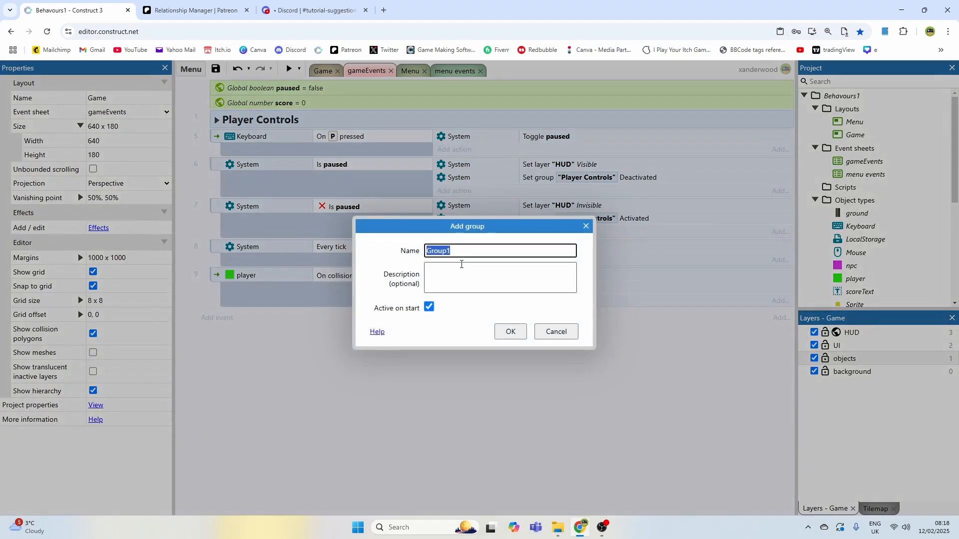
{"action": "type", "text": "Saving"}
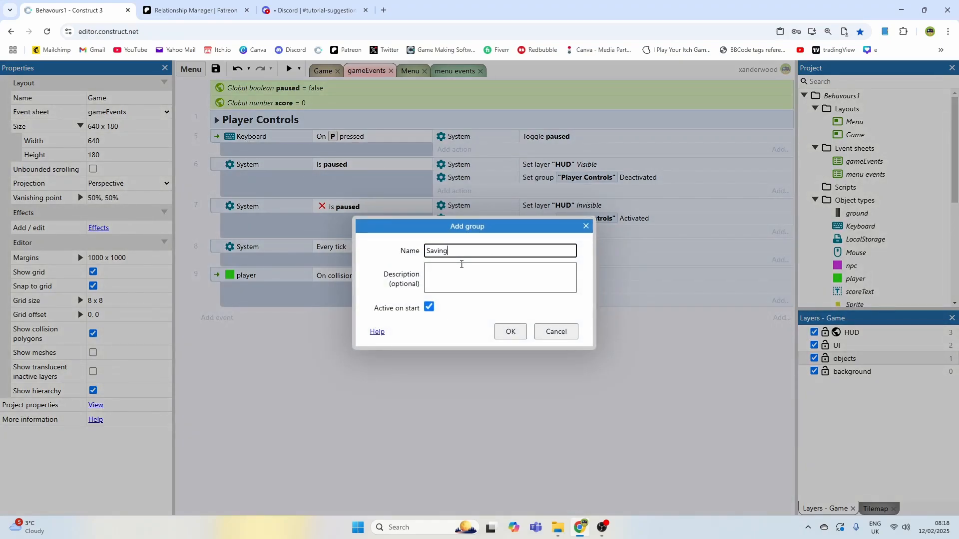
{"action": "key", "text": "Return"}
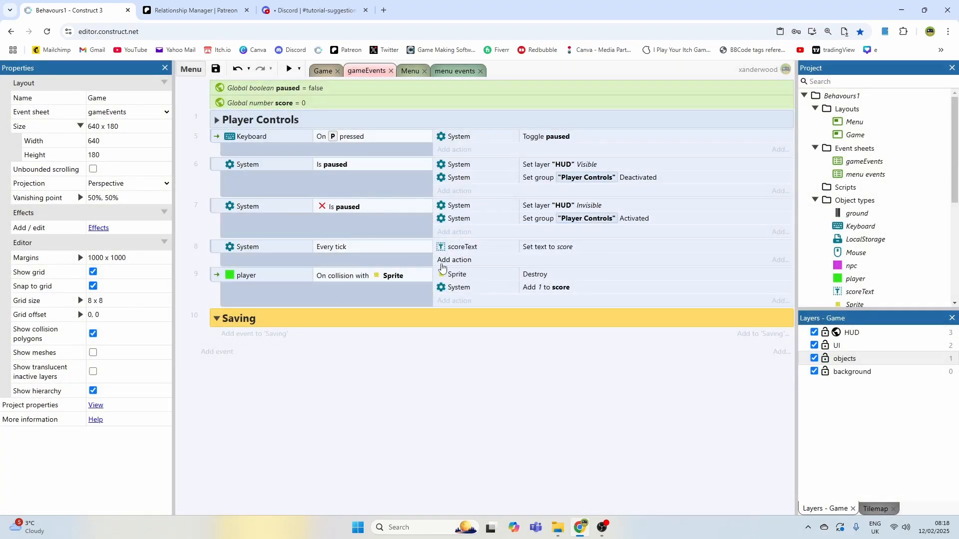
Step: Add an event to the Saving group with the player condition "On collision with another object" for npc
{"action": "left_click", "coordinate": [256, 334]}
{"action": "double_click", "coordinate": [559, 273]}
{"action": "scroll", "coordinate": [625, 275], "scroll_direction": "down", "scroll_amount": 2}
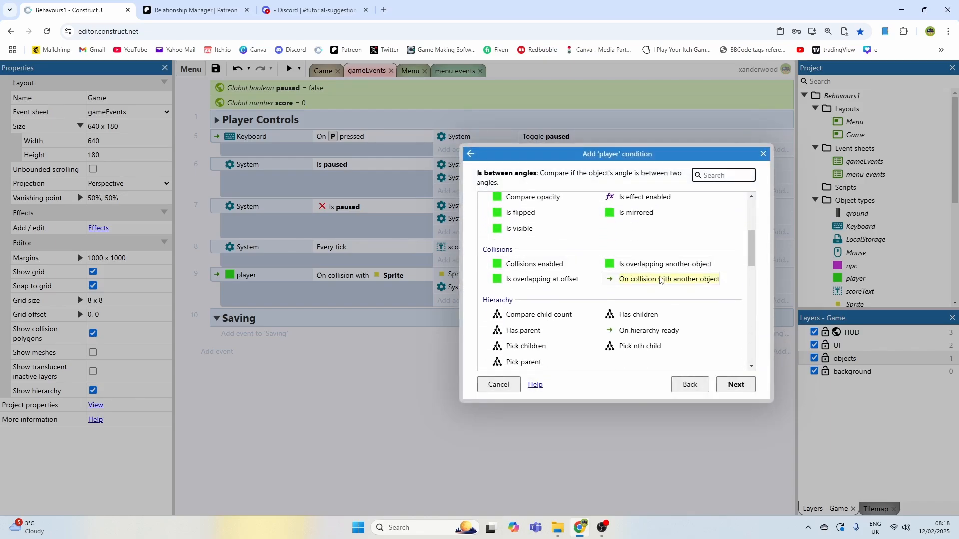
{"action": "double_click", "coordinate": [657, 281]}
{"action": "left_click", "coordinate": [531, 276]}
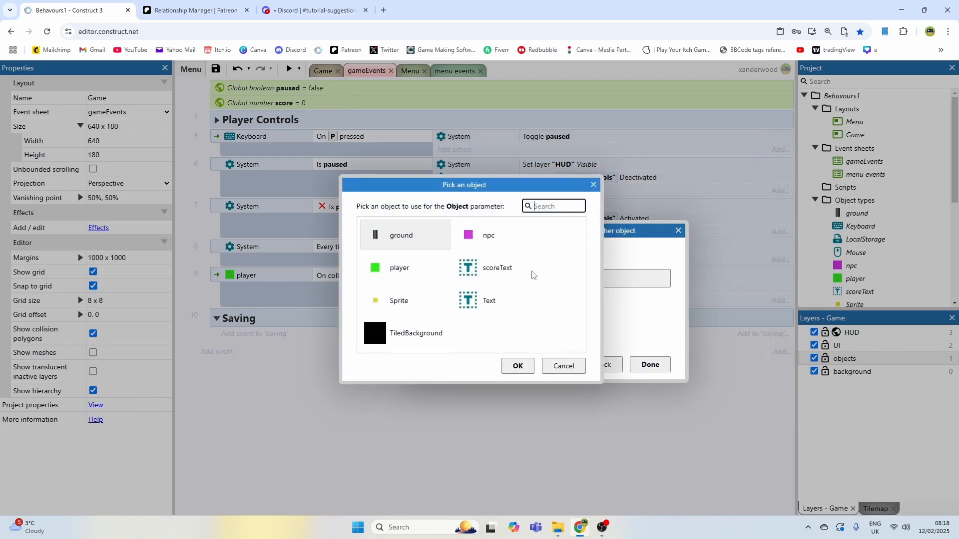
{"action": "double_click", "coordinate": [506, 243]}
{"action": "left_click", "coordinate": [647, 363]}
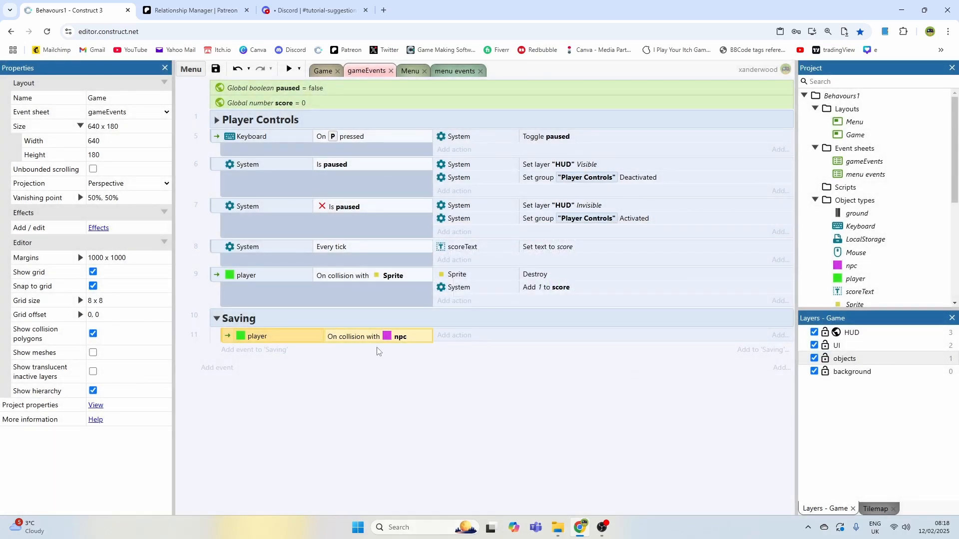
Step: Change the Saving group's player condition to "Is overlapping another object" with npc
{"action": "double_click", "coordinate": [318, 341]}
{"action": "left_click", "coordinate": [605, 364]}
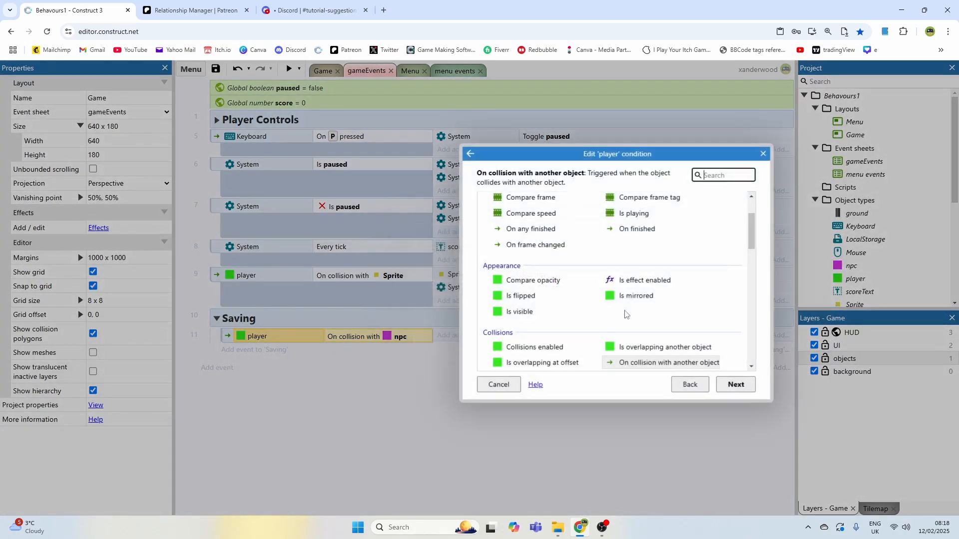
{"action": "left_click", "coordinate": [657, 352]}
{"action": "double_click", "coordinate": [657, 352]}
{"action": "left_click", "coordinate": [648, 364]}
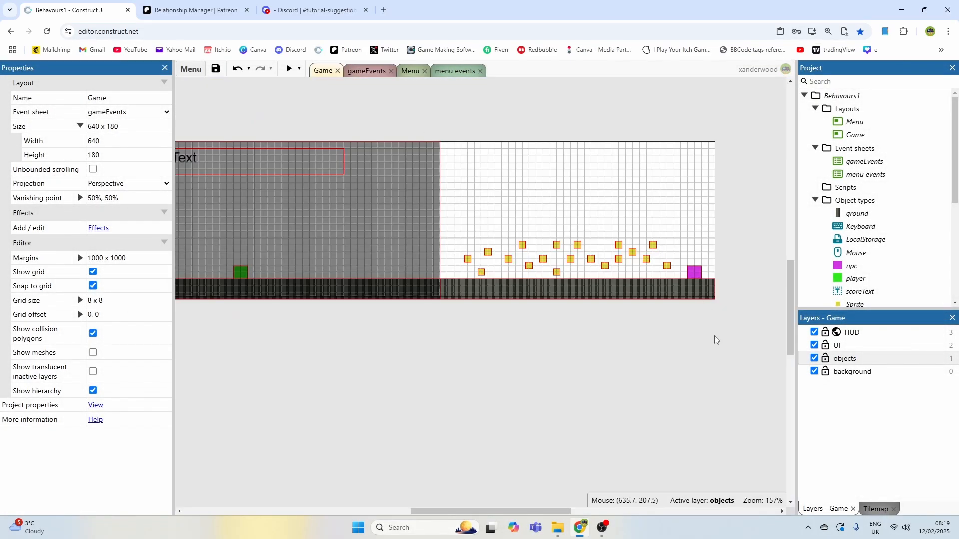
Step: Open the npc sprite in the Game layout for image editing and resize its canvas to 32 x 32 pixels
{"action": "middle_click_drag", "start_coordinate": [679, 334], "coordinate": [564, 345]}
{"action": "scroll", "coordinate": [551, 303], "scroll_direction": "up", "scroll_amount": 5}
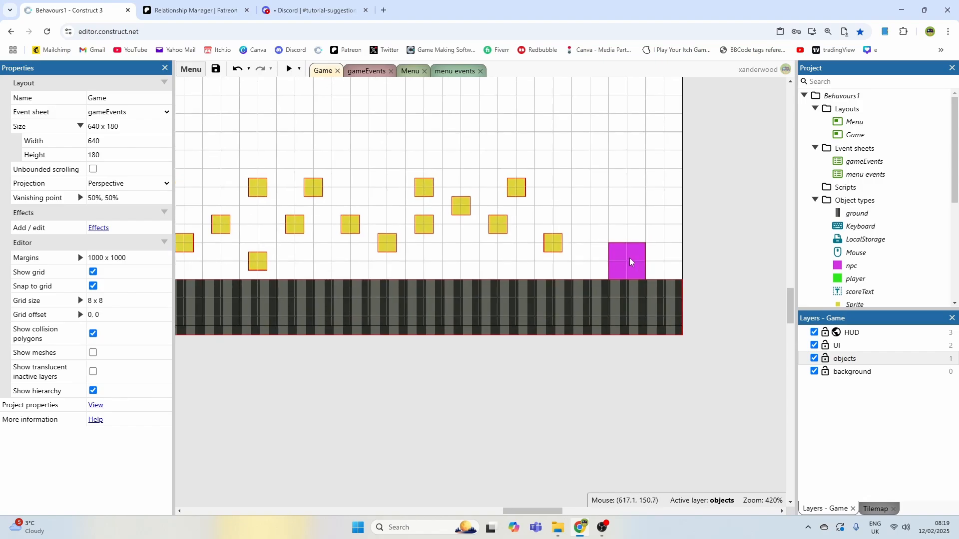
{"action": "double_click", "coordinate": [629, 261]}
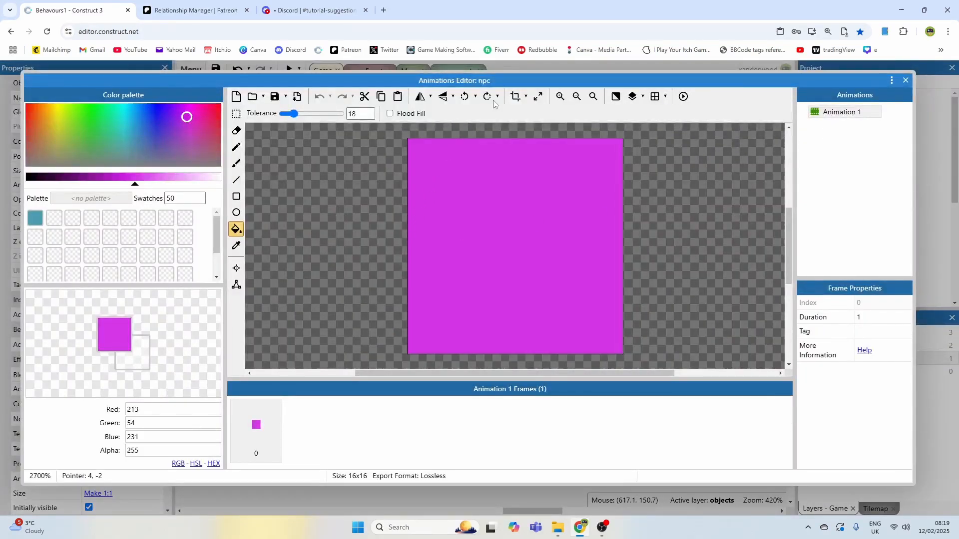
{"action": "left_click", "coordinate": [538, 96]}
{"action": "type", "text": "32"}
{"action": "double_click", "coordinate": [497, 244]}
{"action": "type", "text": "32"}
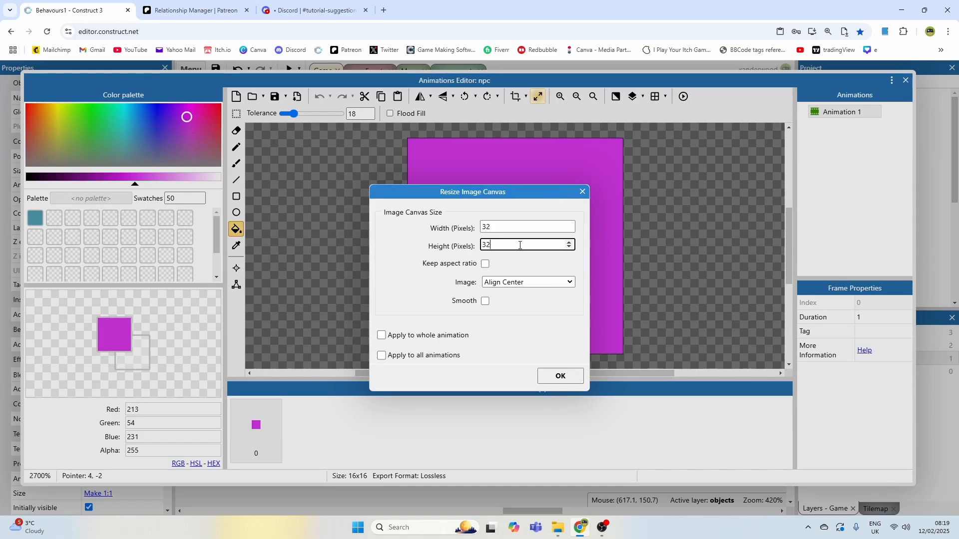
{"action": "key", "text": "Return"}
Step: Select the magenta square and move it down to the bottom edge of the npc's canvas
{"action": "scroll", "coordinate": [567, 265], "scroll_direction": "down", "scroll_amount": 5}
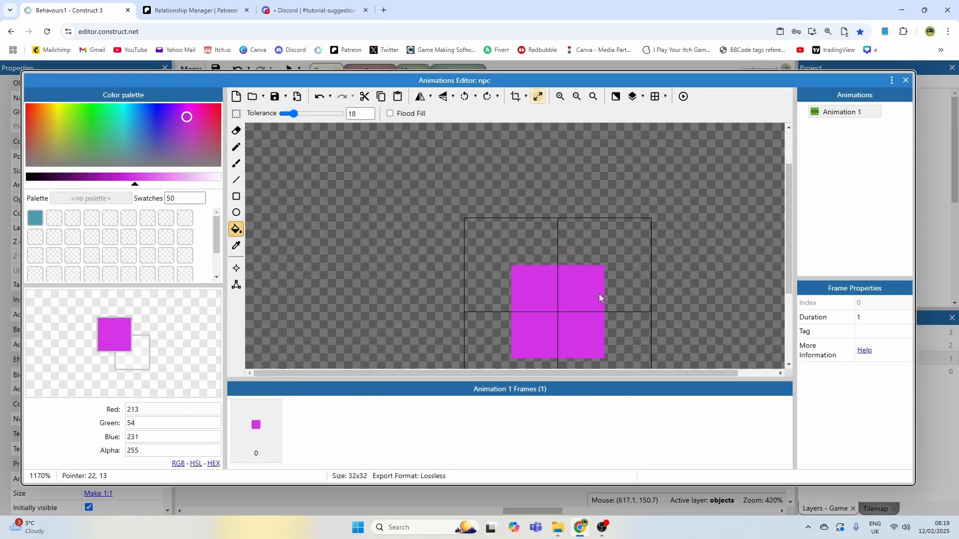
{"action": "key", "text": "s"}
{"action": "left_click_drag", "start_coordinate": [444, 172], "coordinate": [575, 290]}
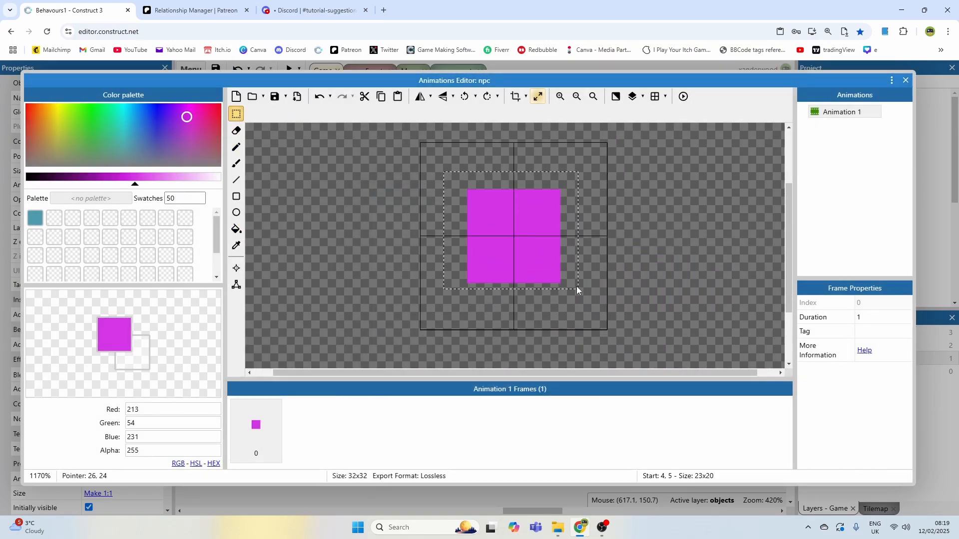
{"action": "left_click_drag", "start_coordinate": [524, 255], "coordinate": [528, 302]}
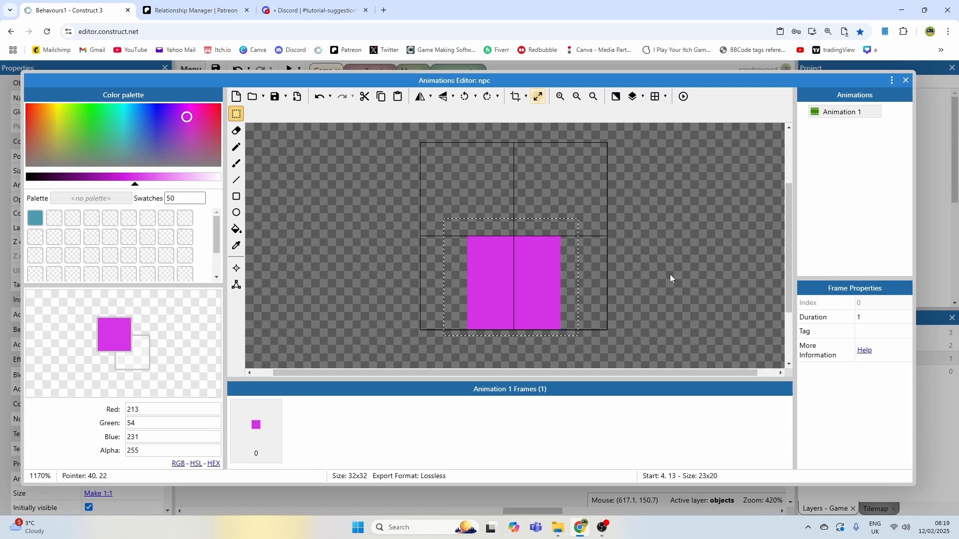
{"action": "left_click", "coordinate": [669, 274]}
Step: Duplicate frame 0 of the npc's animation and display the properties of Animation 1
{"action": "right_click", "coordinate": [256, 427]}
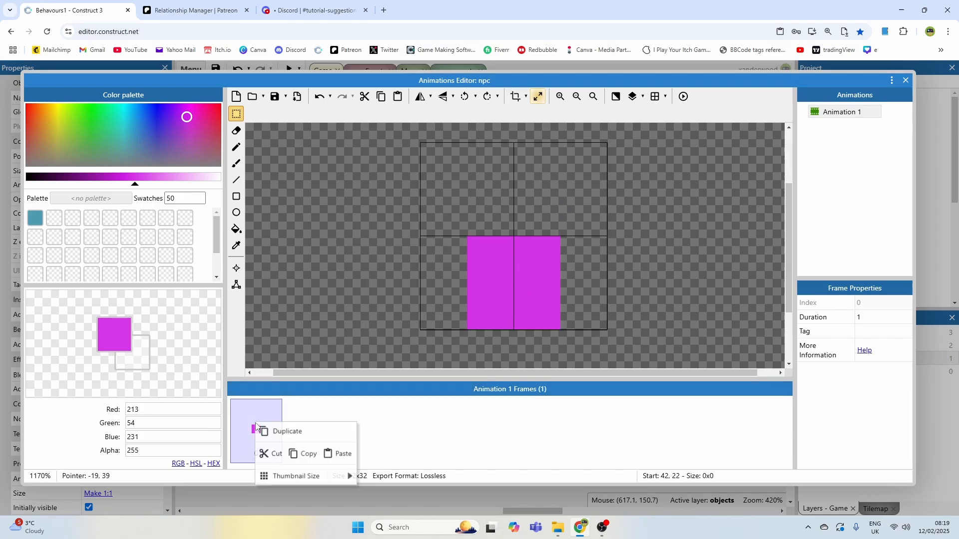
{"action": "left_click", "coordinate": [279, 431]}
{"action": "left_click", "coordinate": [831, 123]}
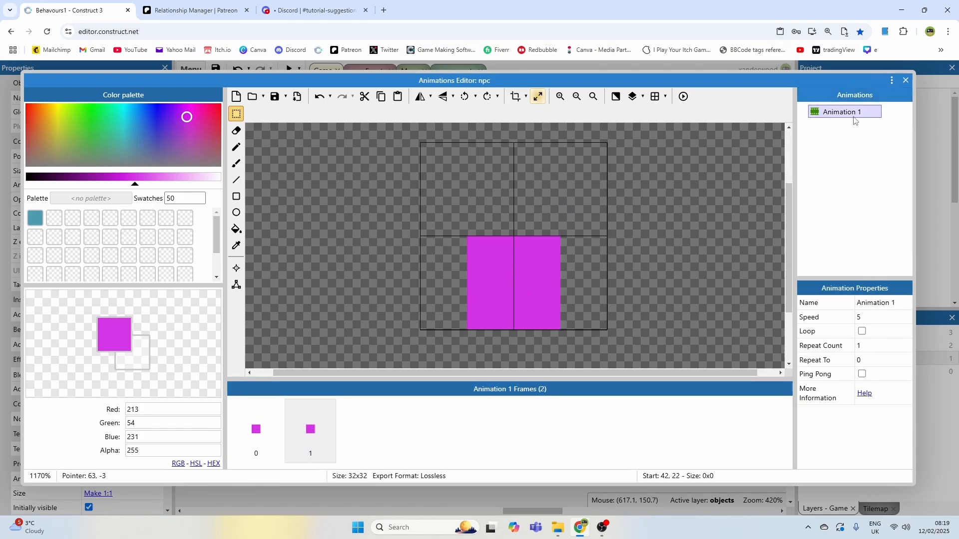
Step: Set the speed of the npc's Animation 1 to 0
{"action": "left_click", "coordinate": [870, 319]}
{"action": "type", "text": "0"}
{"action": "key", "text": "Tab"}
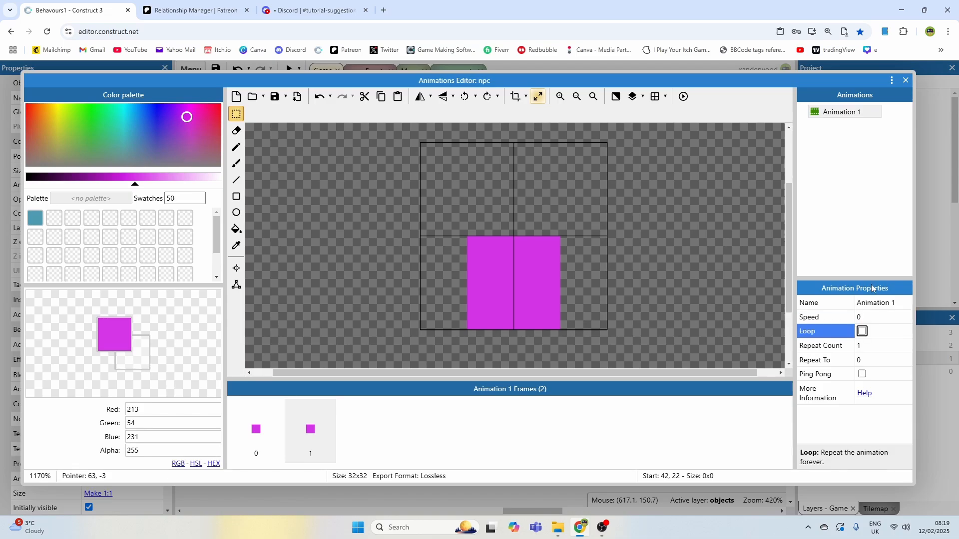
Step: Paint a near-white circle on frame 1, overlapping the magenta square's upper right corner, using the Brush at size 16
{"action": "left_click", "coordinate": [322, 412]}
{"action": "left_click", "coordinate": [236, 212]}
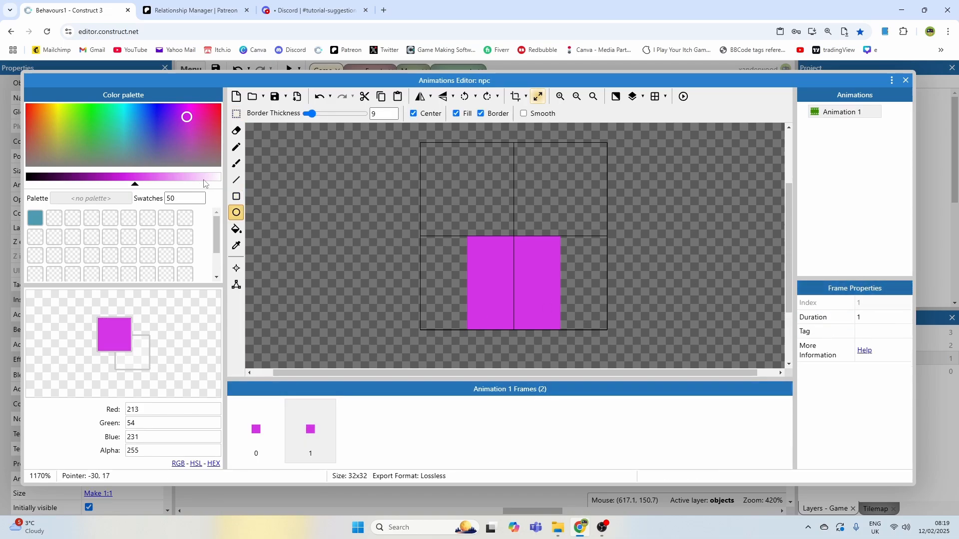
{"action": "left_click", "coordinate": [212, 183]}
{"action": "left_click", "coordinate": [236, 163]}
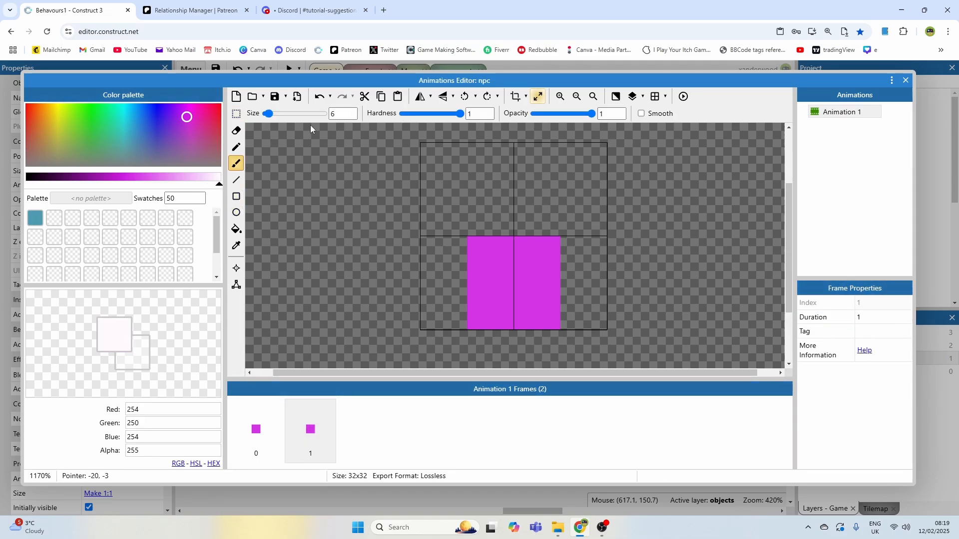
{"action": "left_click", "coordinate": [276, 115]}
{"action": "left_click", "coordinate": [406, 210]}
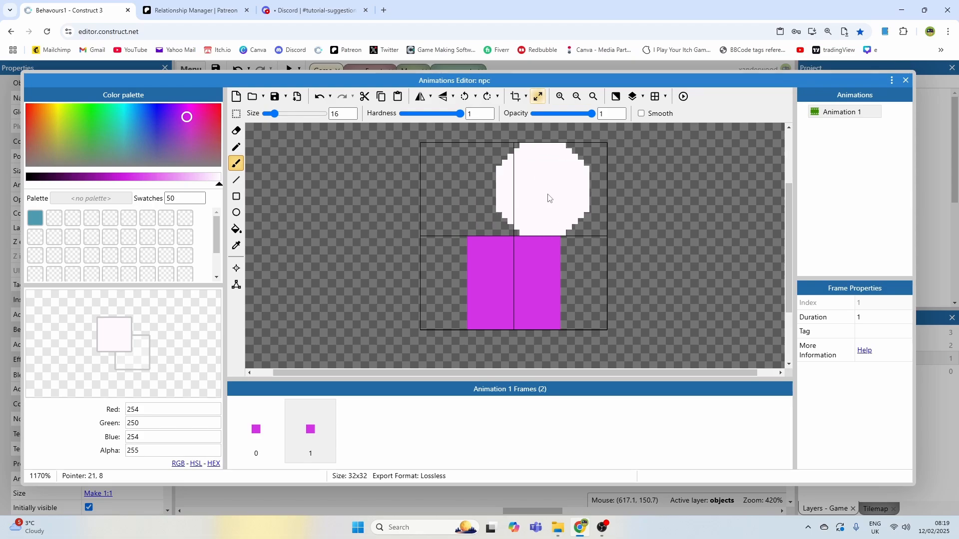
{"action": "left_click", "coordinate": [558, 218]}
Step: Draw a dark letter E inside the white circle with the 1-pixel Pencil and close the image editor
{"action": "left_click", "coordinate": [237, 147]}
{"action": "left_click", "coordinate": [42, 177]}
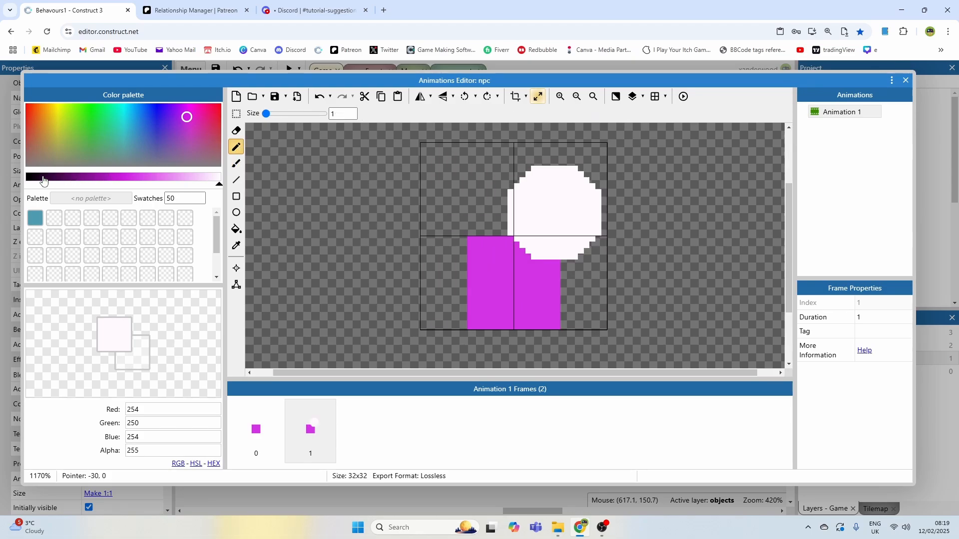
{"action": "mouse_move", "coordinate": [548, 198]}
{"action": "left_mouse_down"}
{"action": "mouse_move", "coordinate": [543, 229]}
{"action": "mouse_move", "coordinate": [558, 228]}
{"action": "mouse_move", "coordinate": [558, 198]}
{"action": "mouse_move", "coordinate": [545, 216]}
{"action": "left_mouse_up"}
{"action": "left_click", "coordinate": [551, 200]}
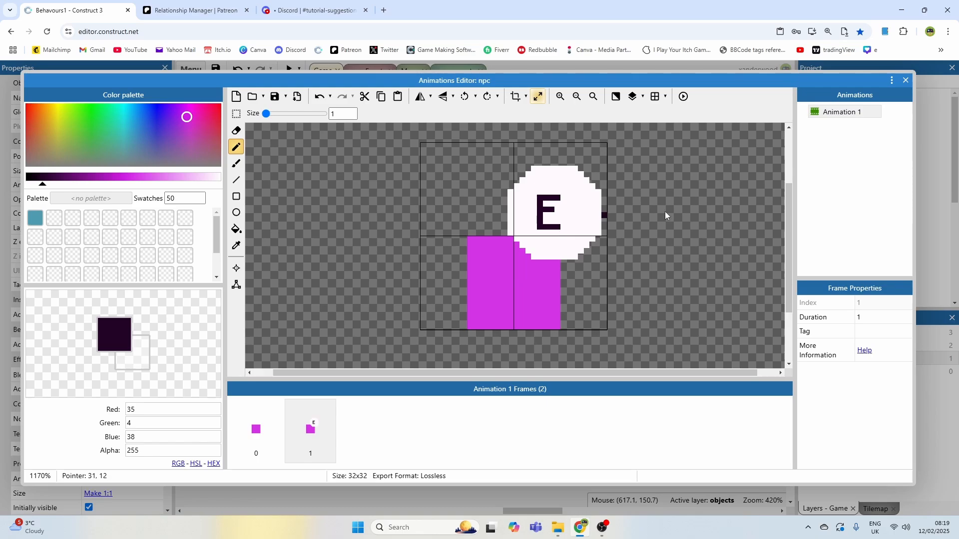
{"action": "left_click", "coordinate": [849, 113]}
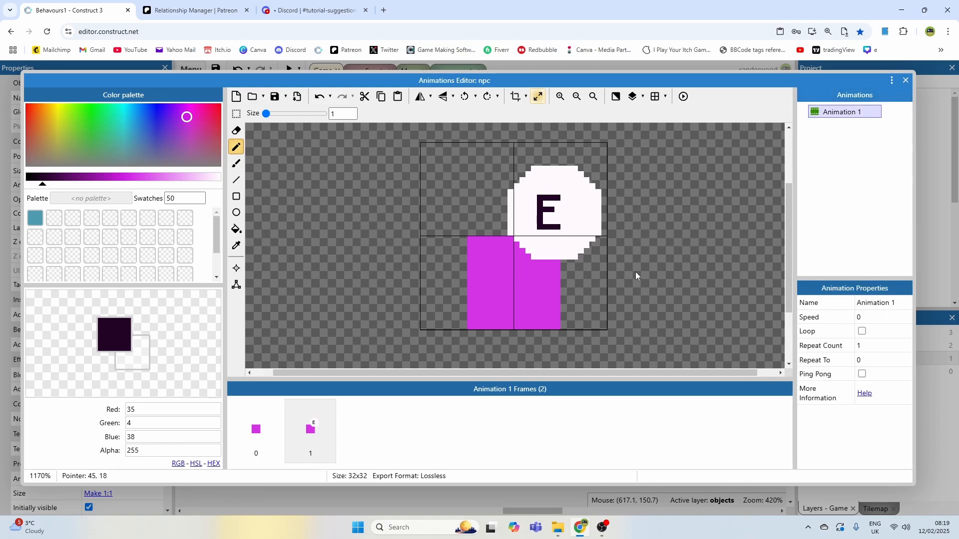
{"action": "left_click", "coordinate": [906, 81]}
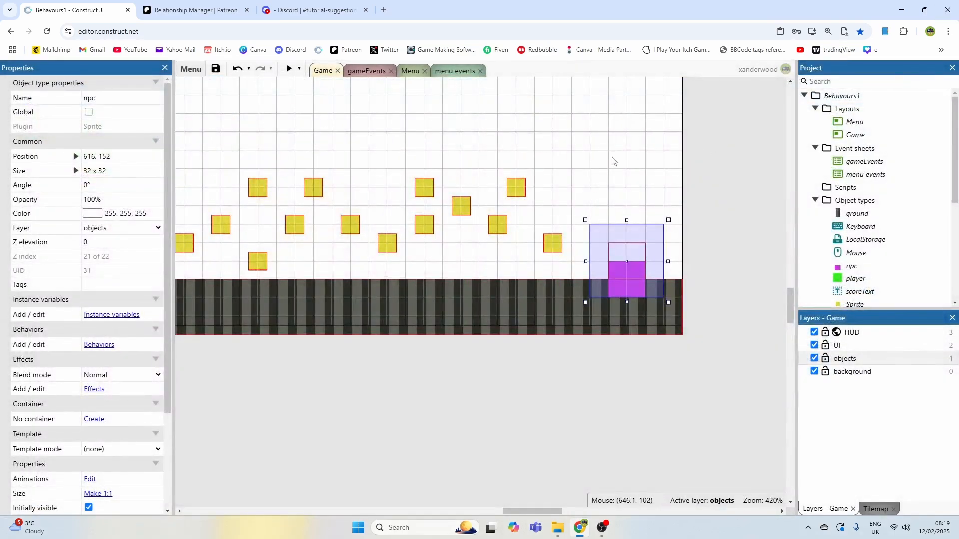
Step: Move the npc up to position 616, 144 so its magenta square stands on the ground
{"action": "left_click_drag", "start_coordinate": [615, 253], "coordinate": [621, 228]}
{"action": "scroll", "coordinate": [787, 223], "scroll_direction": "up", "scroll_amount": 1}
{"action": "scroll", "coordinate": [648, 255], "scroll_direction": "down", "scroll_amount": 3, "text": "ctrl"}
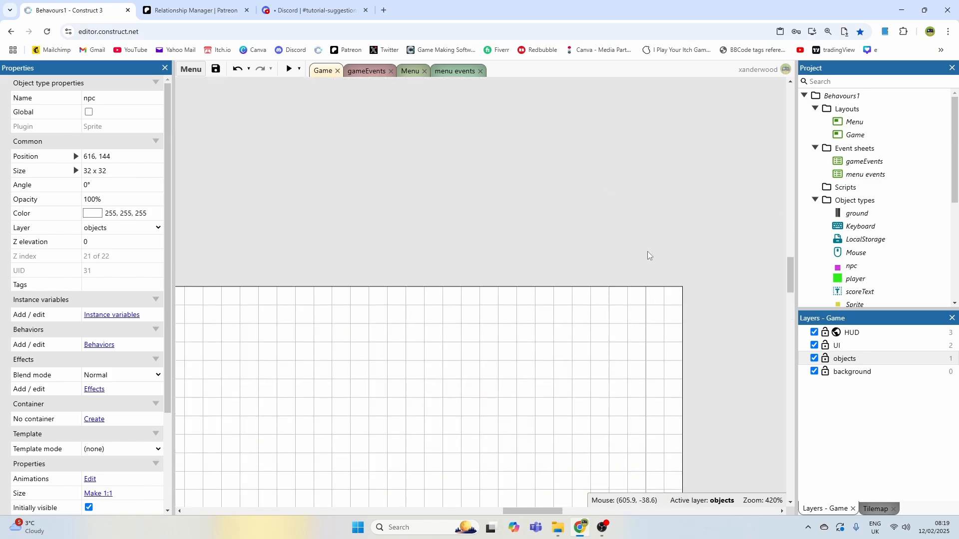
{"action": "scroll", "coordinate": [558, 218], "scroll_direction": "down", "scroll_amount": 3, "text": "ctrl"}
{"action": "left_click", "coordinate": [558, 218]}
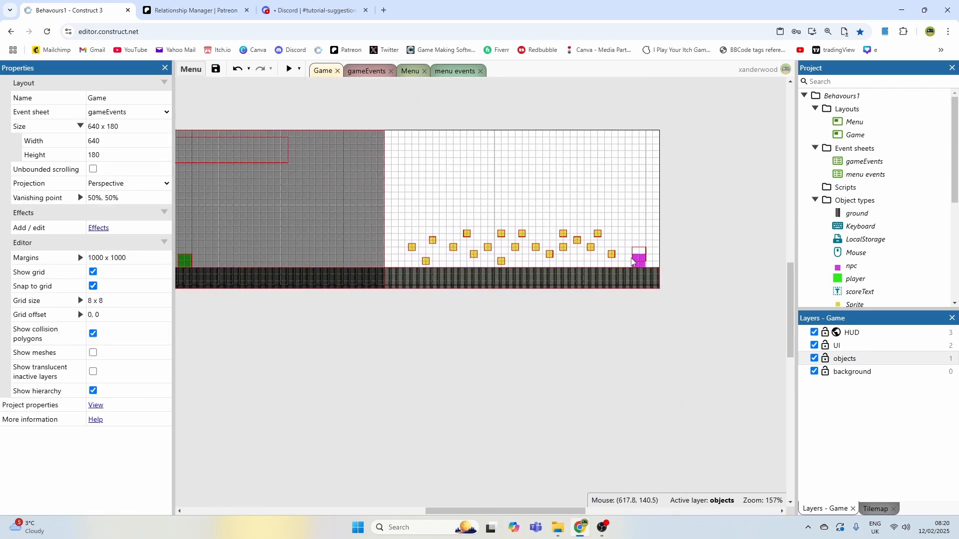
Step: Reopen the npc for image editing and set frame 0's collision polygon to the bounding box
{"action": "scroll", "coordinate": [624, 272], "scroll_direction": "up", "scroll_amount": 2, "text": "ctrl"}
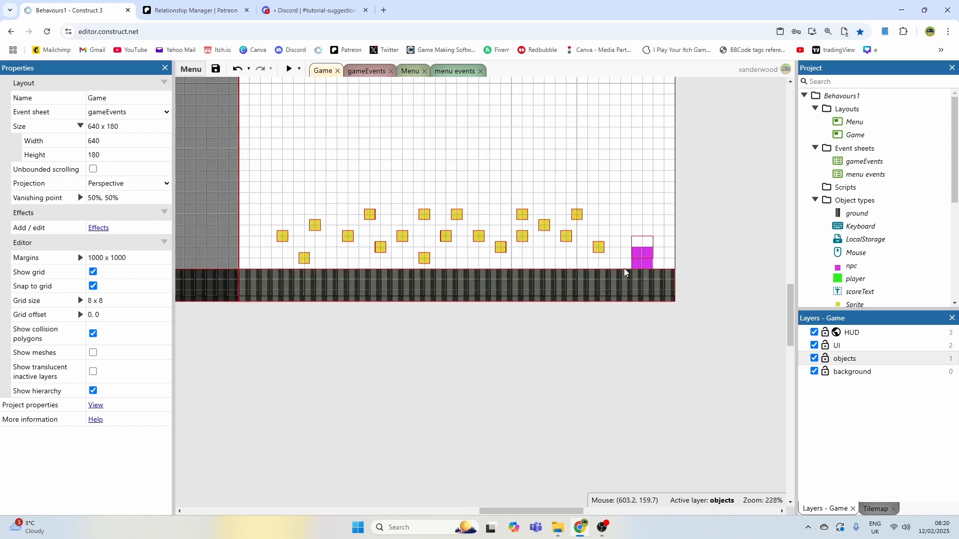
{"action": "scroll", "coordinate": [625, 272], "scroll_direction": "up", "scroll_amount": 2, "text": "ctrl"}
{"action": "double_click", "coordinate": [650, 252]}
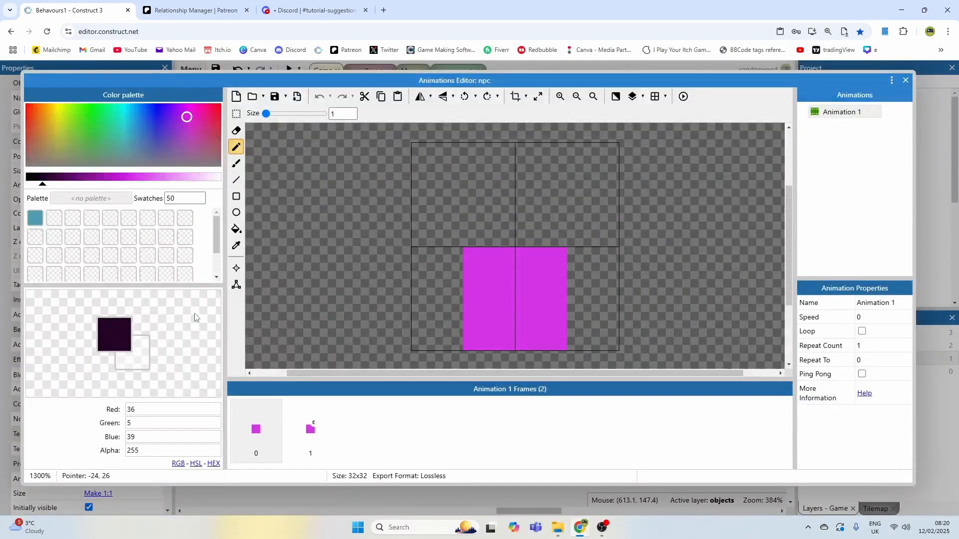
{"action": "left_click", "coordinate": [236, 285]}
{"action": "right_click", "coordinate": [463, 196]}
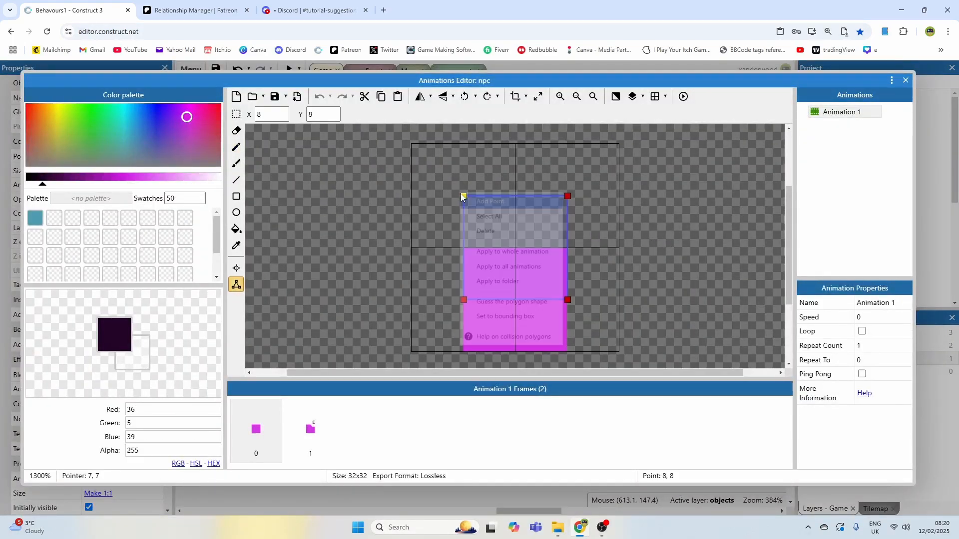
{"action": "left_click", "coordinate": [536, 328]}
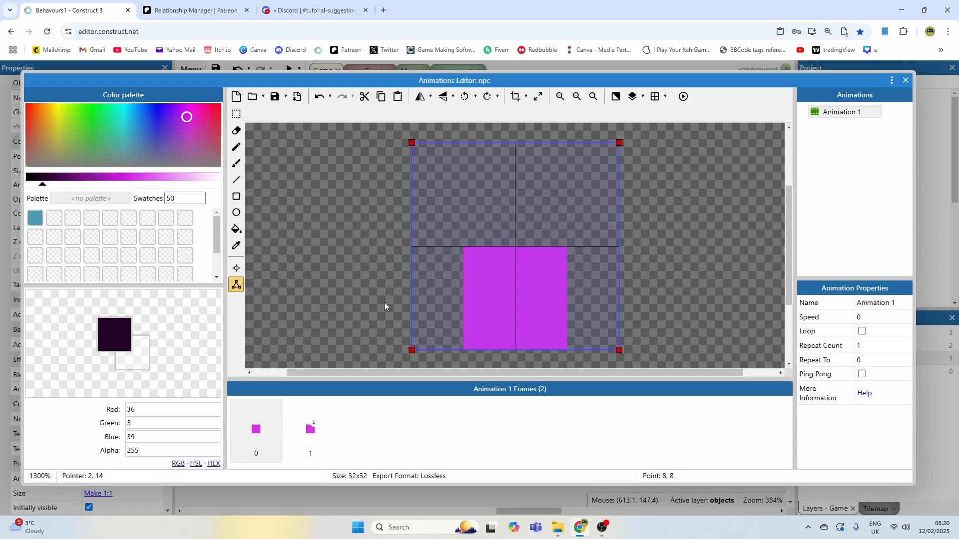
Step: Set frame 1's collision polygon to the bounding box as well and close the image editor
{"action": "left_click", "coordinate": [310, 429]}
{"action": "right_click", "coordinate": [462, 197]}
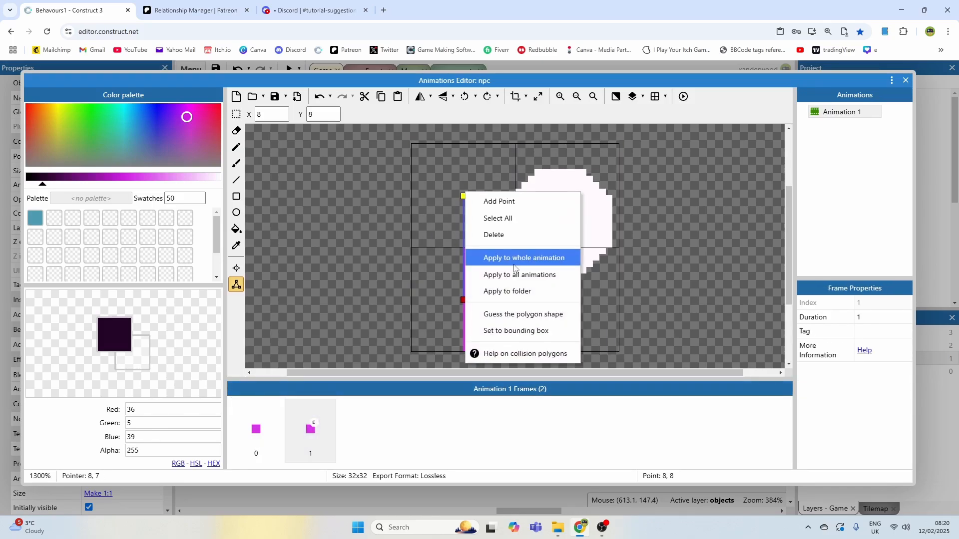
{"action": "left_click", "coordinate": [537, 331]}
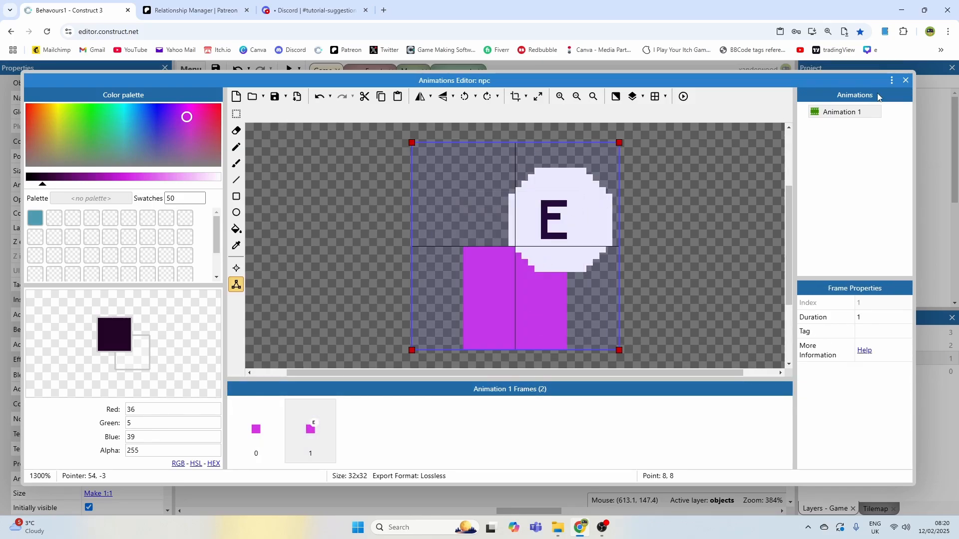
{"action": "left_click", "coordinate": [906, 80]}
{"action": "left_click", "coordinate": [614, 214]}
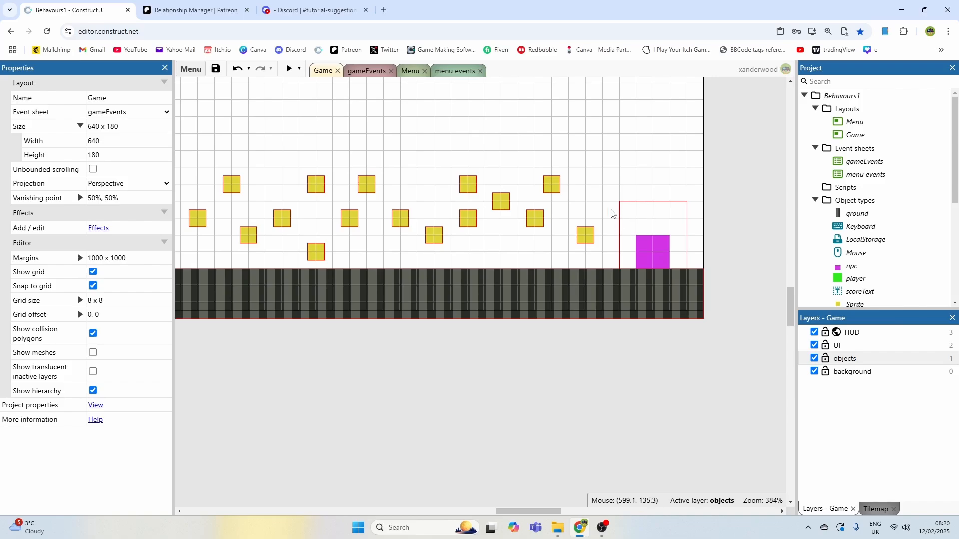
Step: Toggle the Game layout's collision polygon outlines to examine the npc's collision area, leaving them shown
{"action": "left_click_drag", "start_coordinate": [615, 200], "coordinate": [686, 273]}
{"action": "key", "text": "Escape"}
{"action": "left_click", "coordinate": [93, 334]}
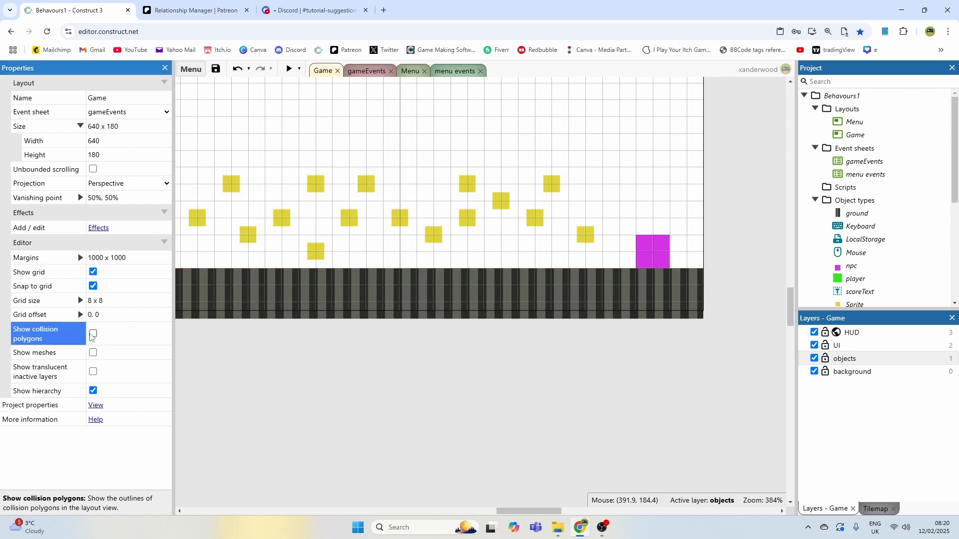
{"action": "left_click", "coordinate": [91, 334]}
{"action": "left_click", "coordinate": [92, 333]}
{"action": "left_click", "coordinate": [92, 333]}
{"action": "scroll", "coordinate": [304, 269], "scroll_direction": "down", "scroll_amount": 3}
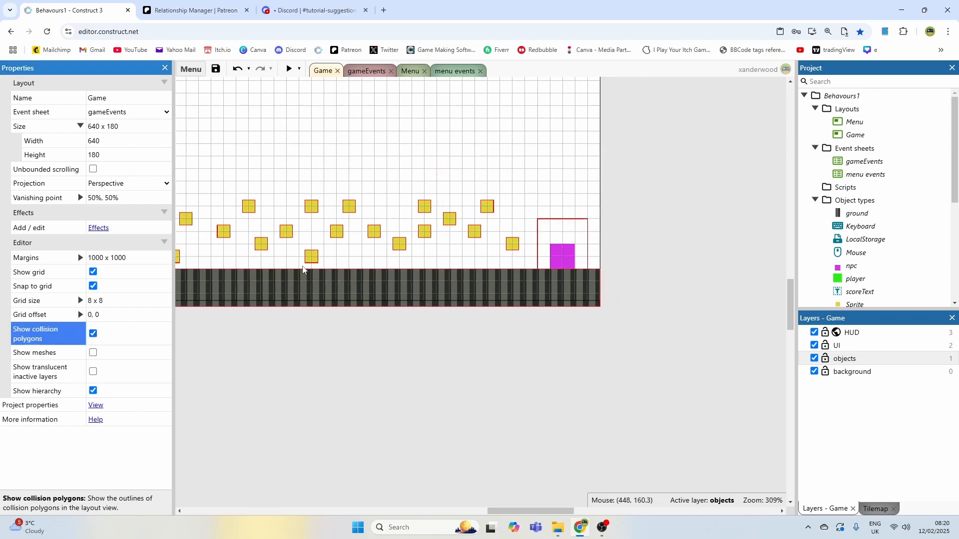
{"action": "middle_click_drag", "start_coordinate": [293, 263], "coordinate": [432, 252]}
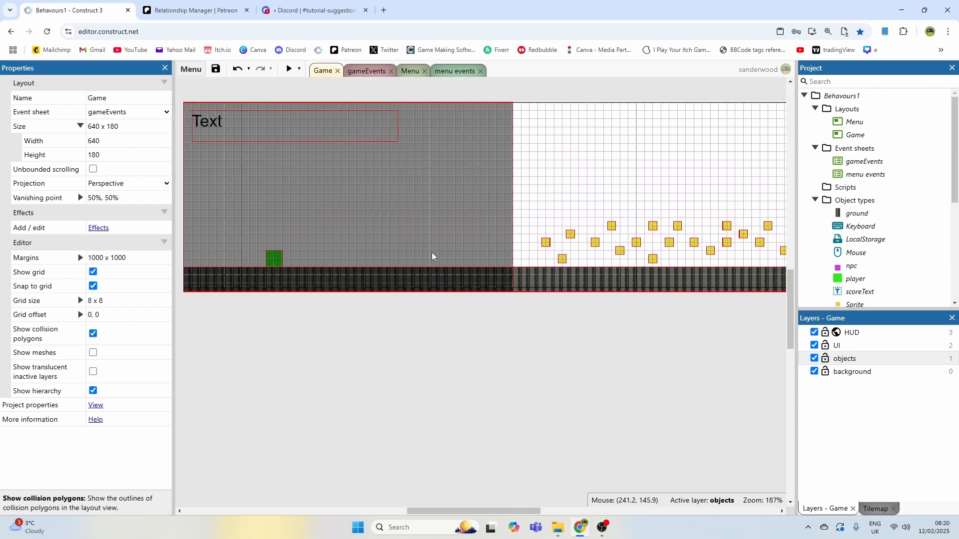
Step: In gameEvents, add an npc action to the Saving group's overlap event that sets the animation frame to 1
{"action": "left_click", "coordinate": [370, 69]}
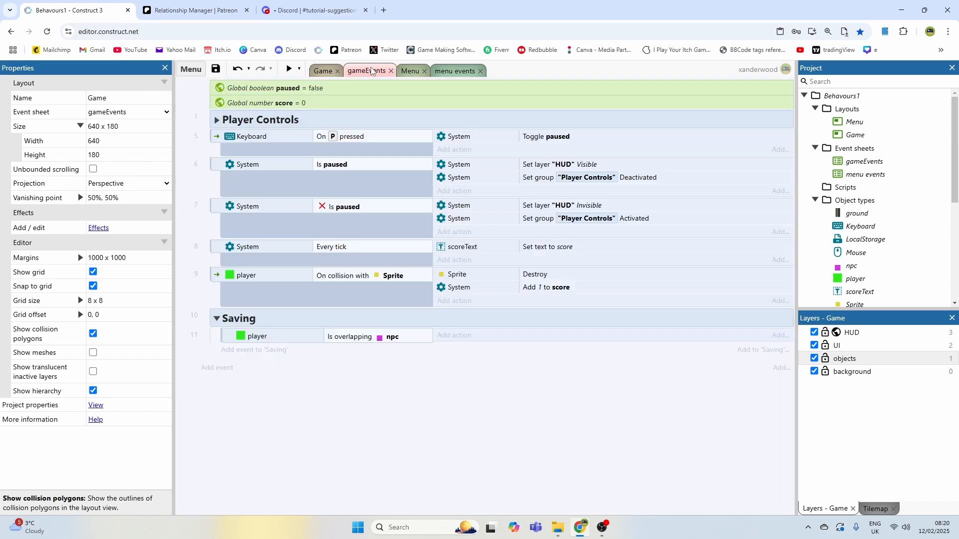
{"action": "left_click", "coordinate": [455, 336]}
{"action": "double_click", "coordinate": [507, 259]}
{"action": "scroll", "coordinate": [508, 275], "scroll_direction": "down", "scroll_amount": 1}
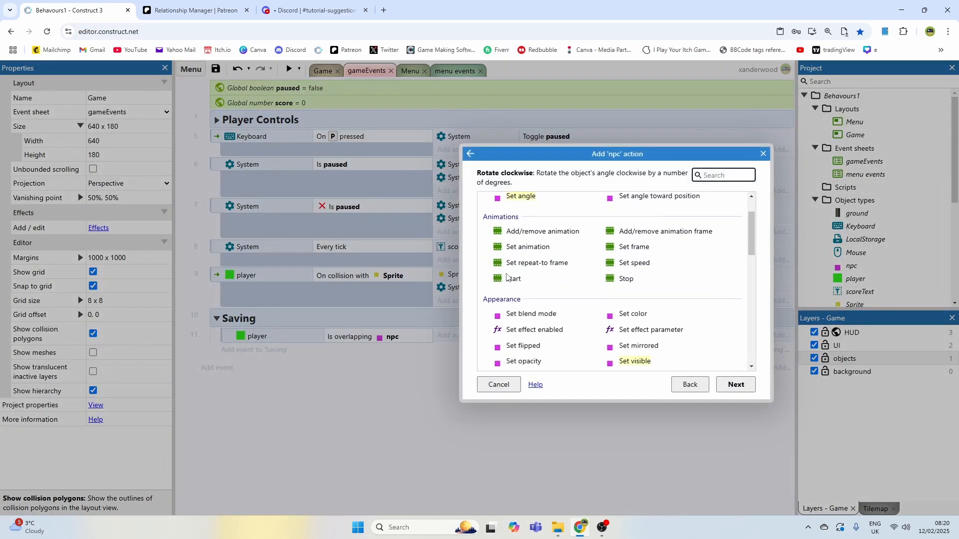
{"action": "double_click", "coordinate": [635, 247]}
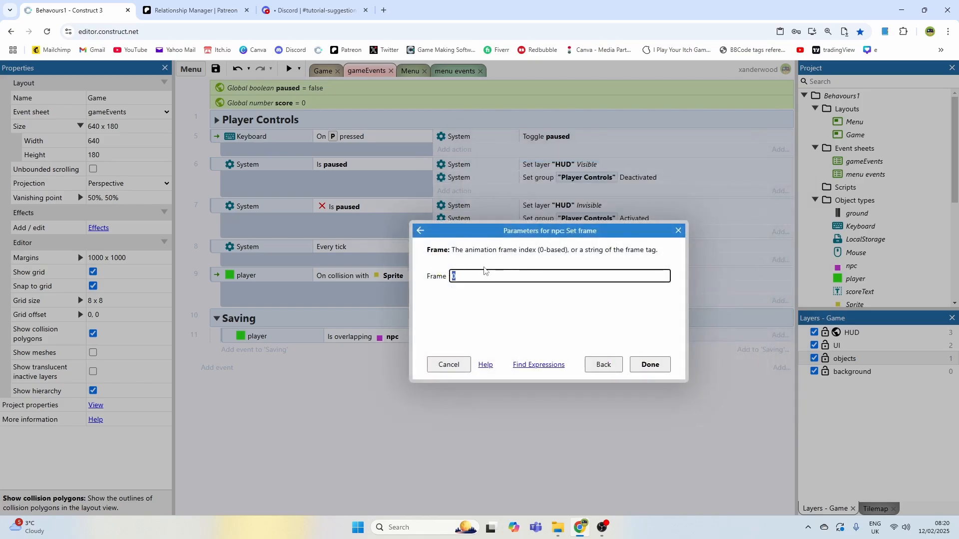
{"action": "type", "text": "1"}
{"action": "key", "text": "Return"}
Step: Duplicate the Saving group's npc overlap event and invert the copy's "Is overlapping npc" condition
{"action": "left_click", "coordinate": [225, 343]}
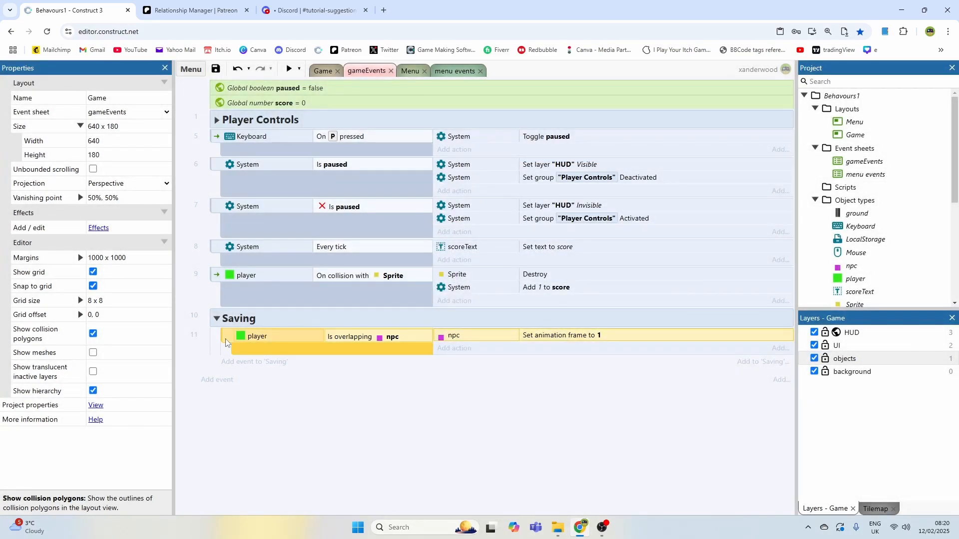
{"action": "key", "text": "ctrl+c"}
{"action": "key", "text": "ctrl+v"}
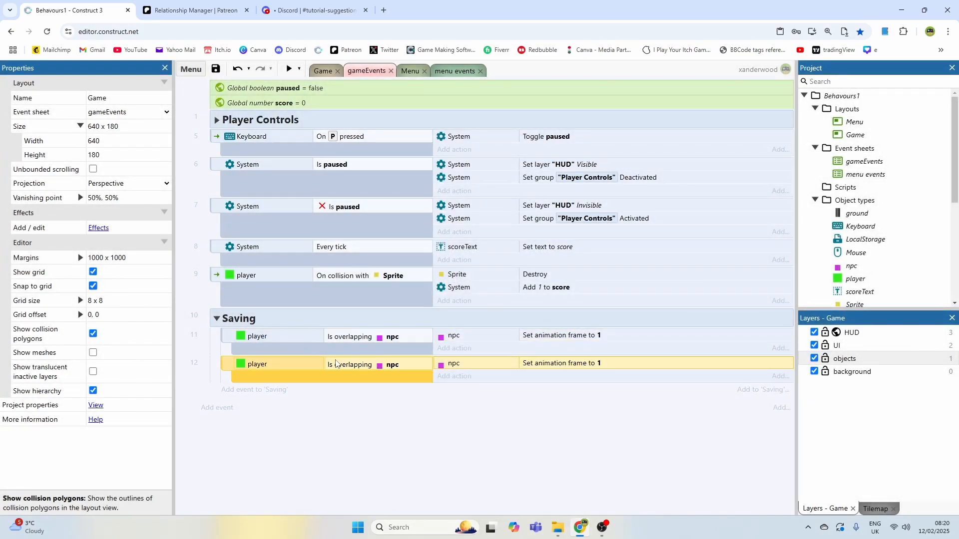
{"action": "left_click", "coordinate": [361, 366]}
{"action": "key", "text": "i"}
Step: Set the animation frame in the inverted overlap event's npc action to 0
{"action": "double_click", "coordinate": [506, 364]}
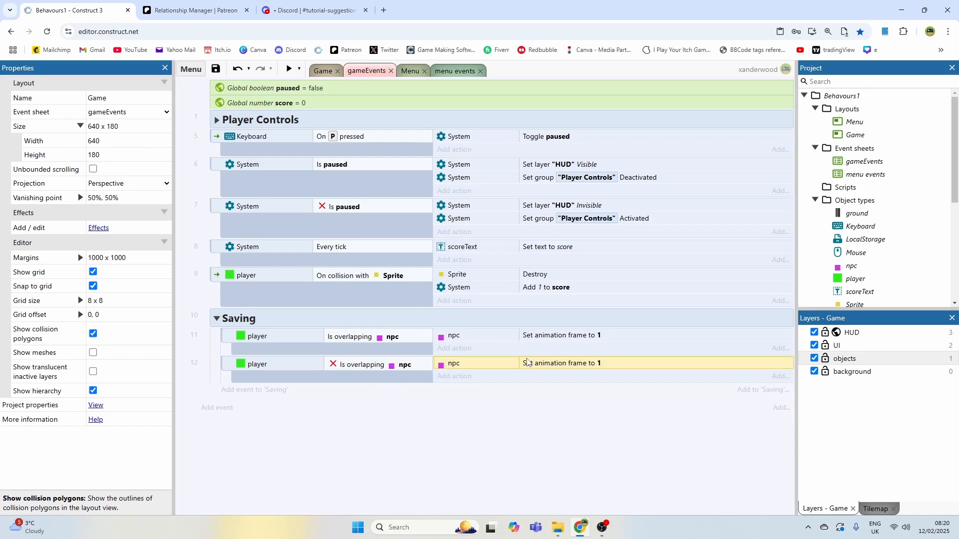
{"action": "type", "text": "0"}
{"action": "key", "text": "Return"}
{"action": "left_click", "coordinate": [507, 388]}
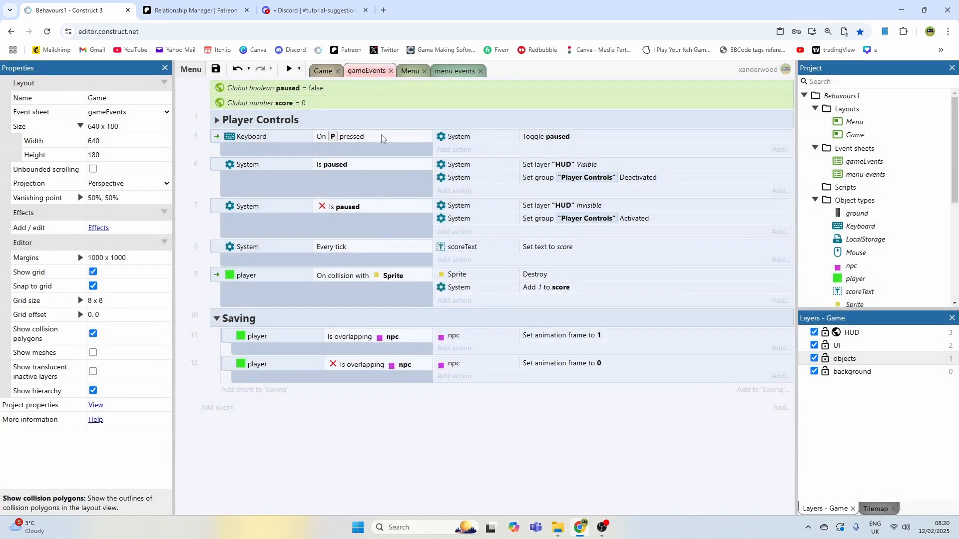
Step: Preview the game and walk the player repeatedly onto and off the npc to test its E prompt, then close the preview
{"action": "left_click", "coordinate": [291, 71]}
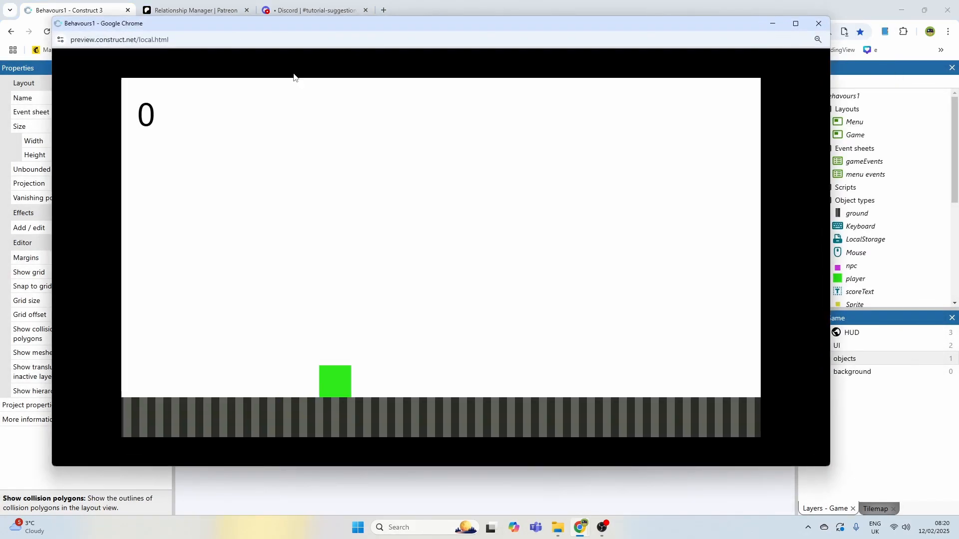
{"action": "key", "text": "Right"}
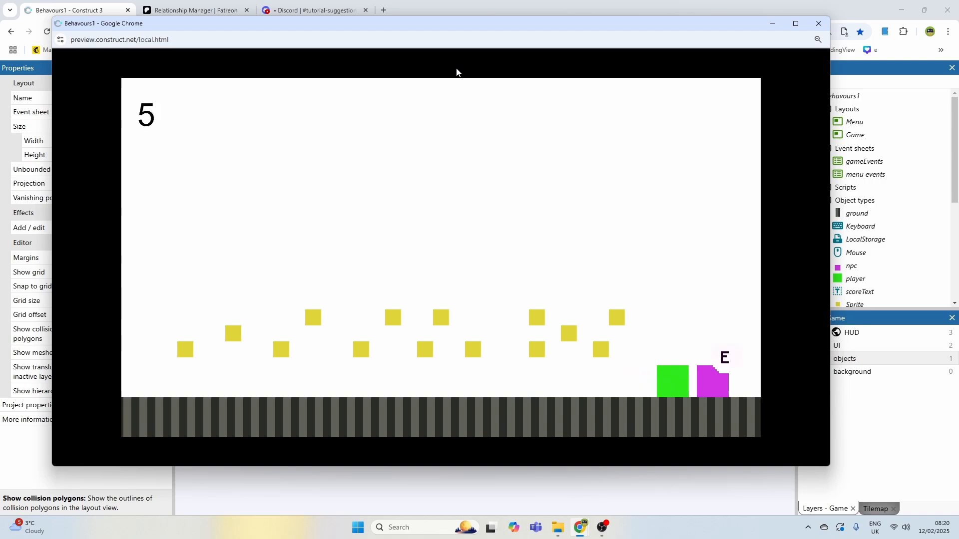
{"action": "key", "text": "Left"}
{"action": "key", "text": "Right"}
{"action": "key", "text": "Left"}
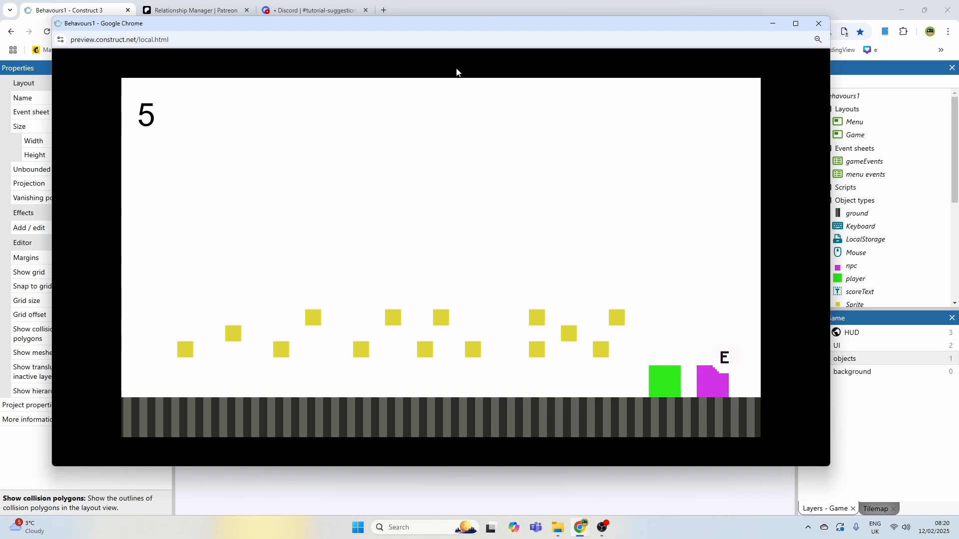
{"action": "key", "text": "Right"}
{"action": "key", "text": "Left"}
{"action": "key", "text": "Right"}
{"action": "key", "text": "Left"}
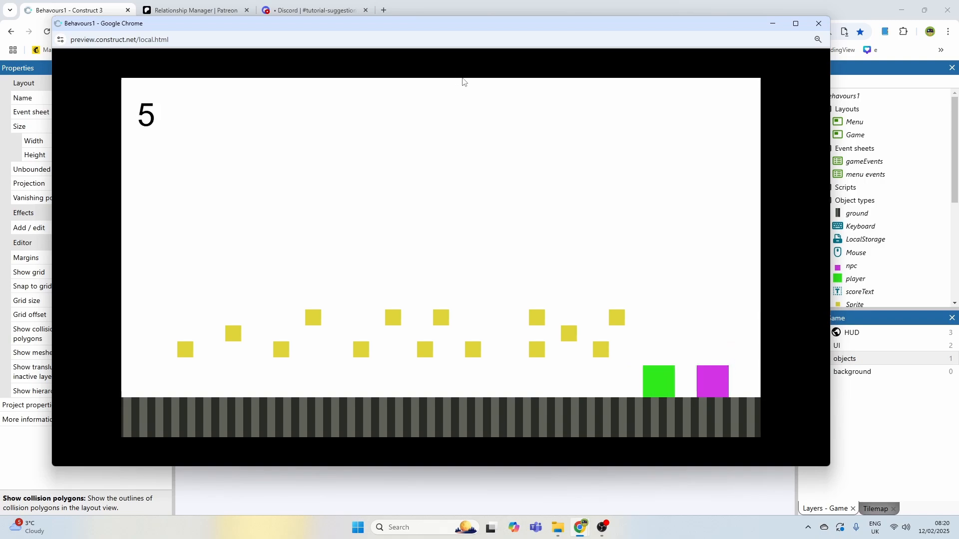
{"action": "key", "text": "Right"}
{"action": "key", "text": "Left"}
{"action": "key", "text": "Right"}
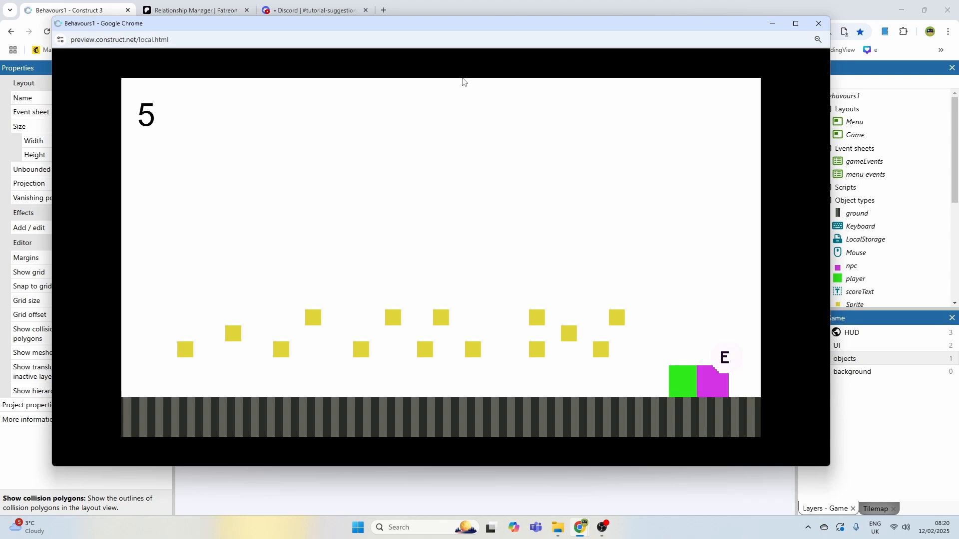
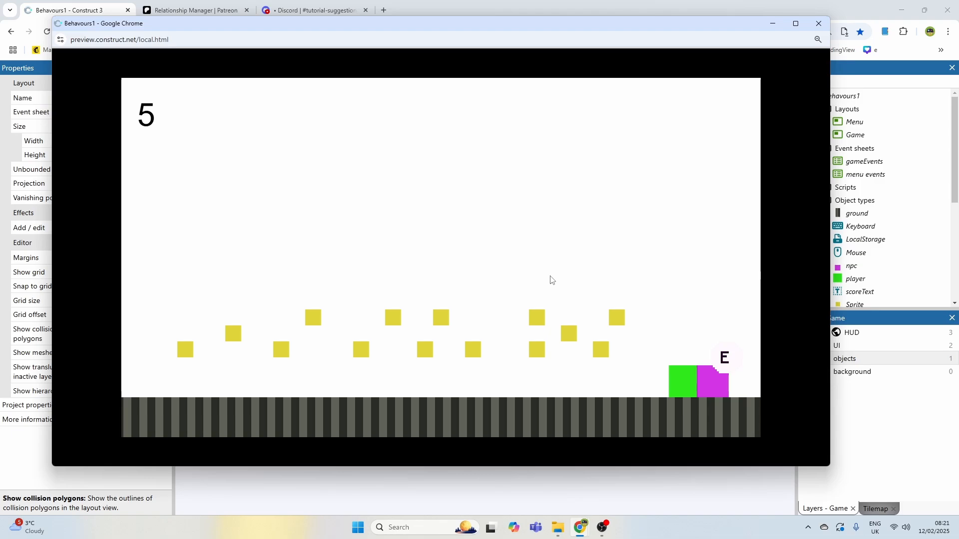
{"action": "key", "text": "Right"}
{"action": "key", "text": "Left"}
{"action": "key", "text": "Right"}
{"action": "key", "text": "Left"}
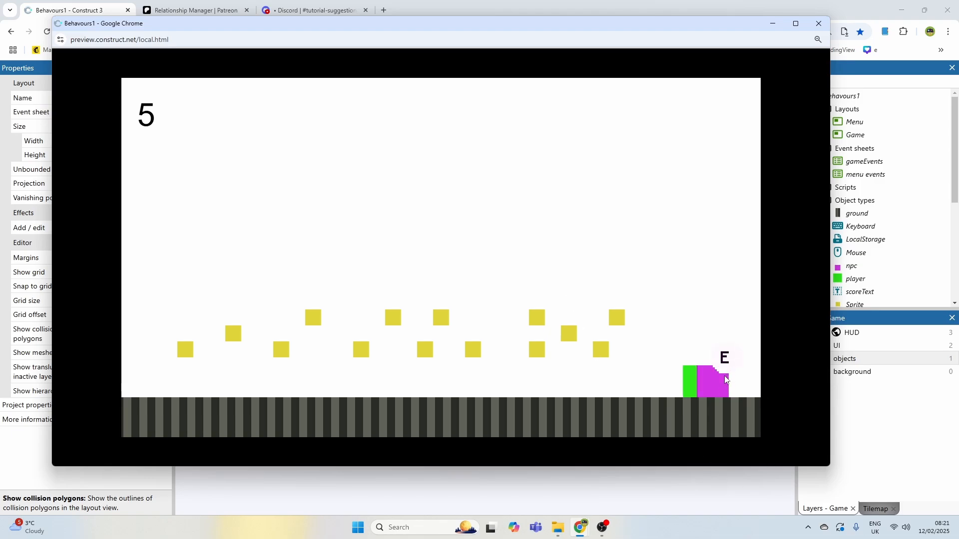
{"action": "left_click", "coordinate": [819, 23]}
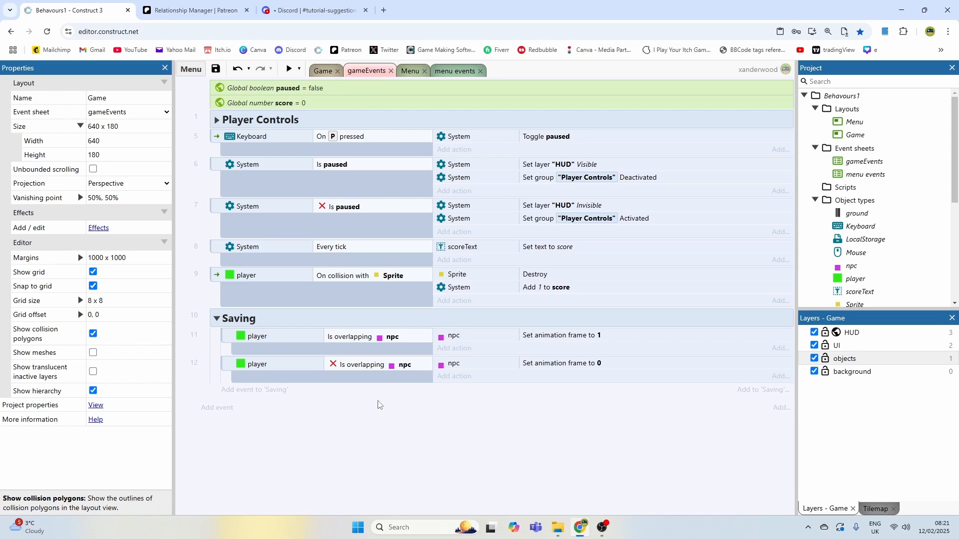
Step: Add a Keyboard "On key pressed" event for the E key to the Saving group
{"action": "left_click", "coordinate": [252, 389]}
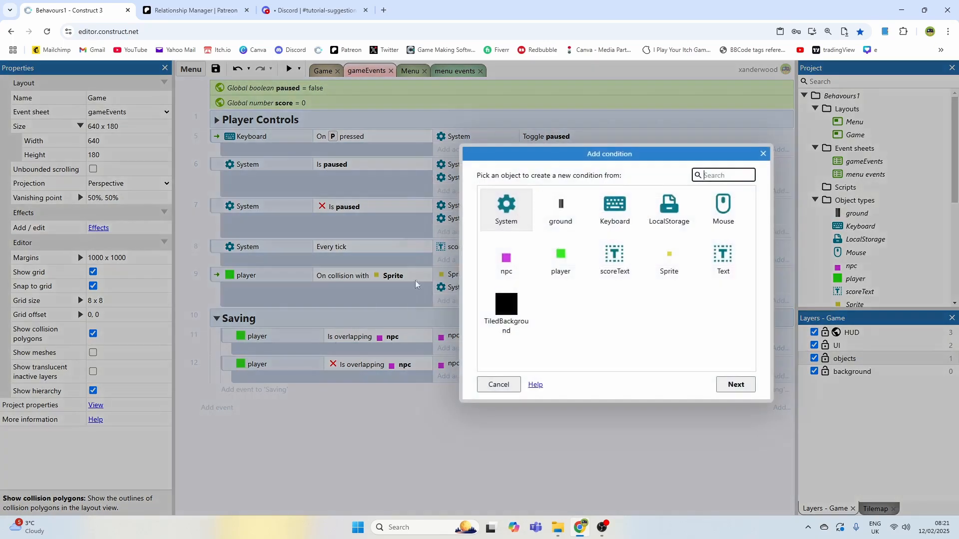
{"action": "double_click", "coordinate": [616, 208]}
{"action": "double_click", "coordinate": [635, 179]}
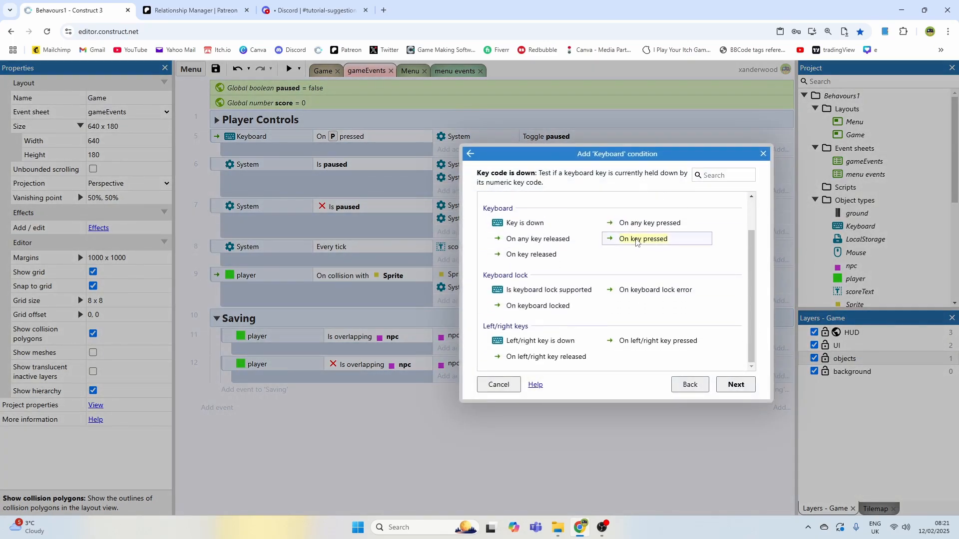
{"action": "left_click", "coordinate": [543, 283]}
{"action": "key", "text": "e"}
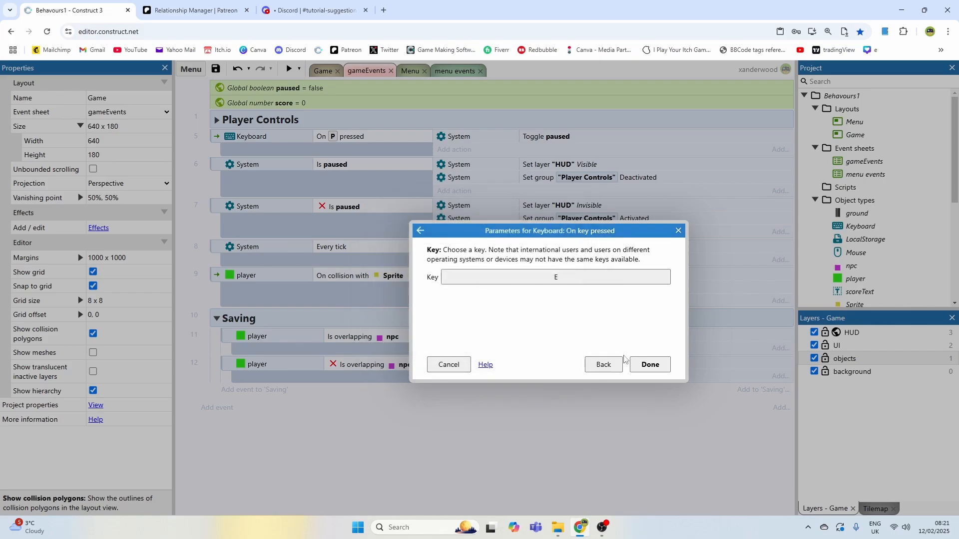
{"action": "left_click", "coordinate": [650, 364]}
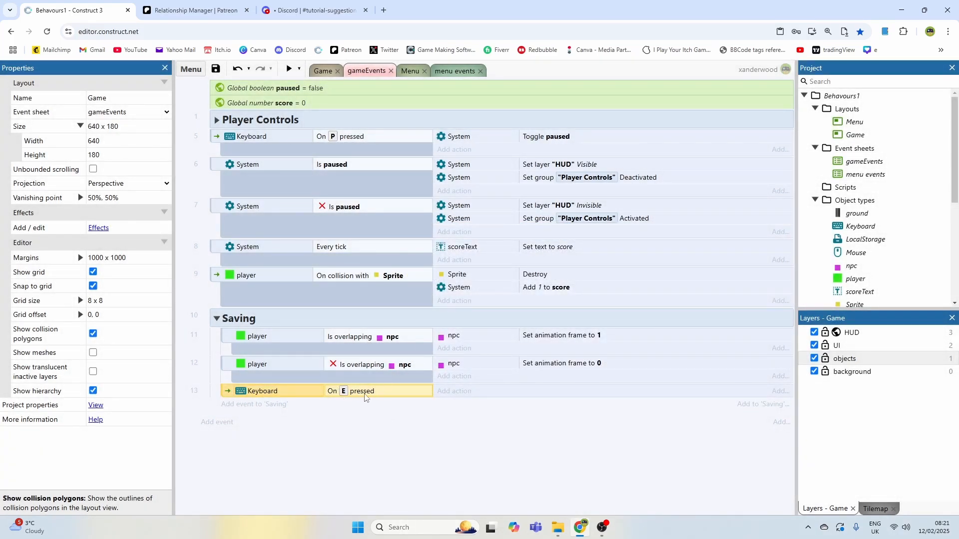
{"action": "left_click", "coordinate": [372, 369]}
{"action": "left_click", "coordinate": [563, 365]}
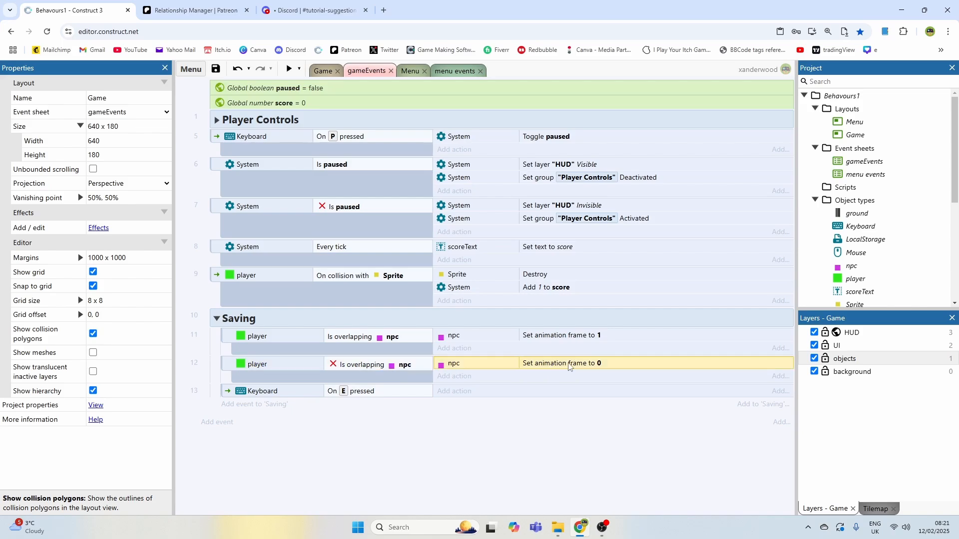
{"action": "left_click", "coordinate": [562, 341]}
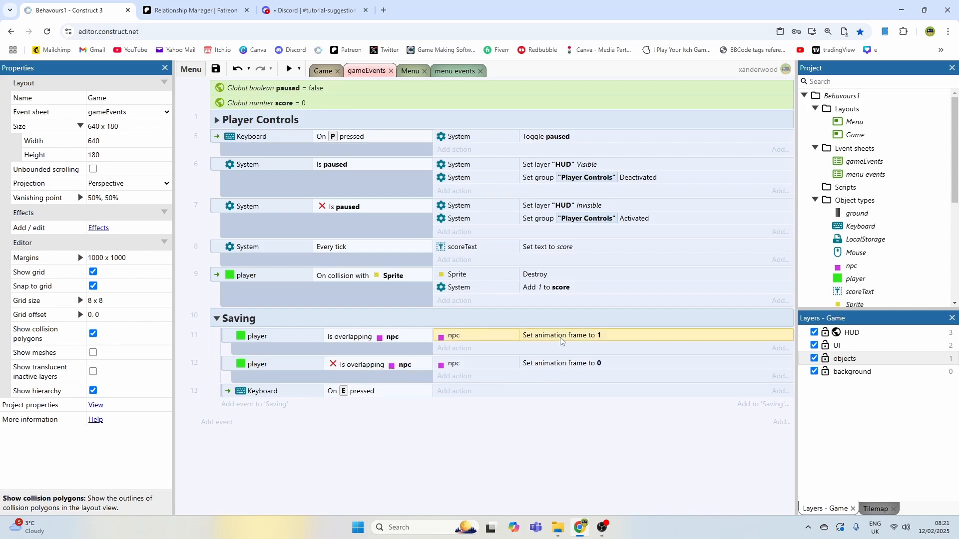
Step: Add an npc Compare frame condition, equal to 1, to the Saving group's E key event
{"action": "left_click", "coordinate": [302, 394]}
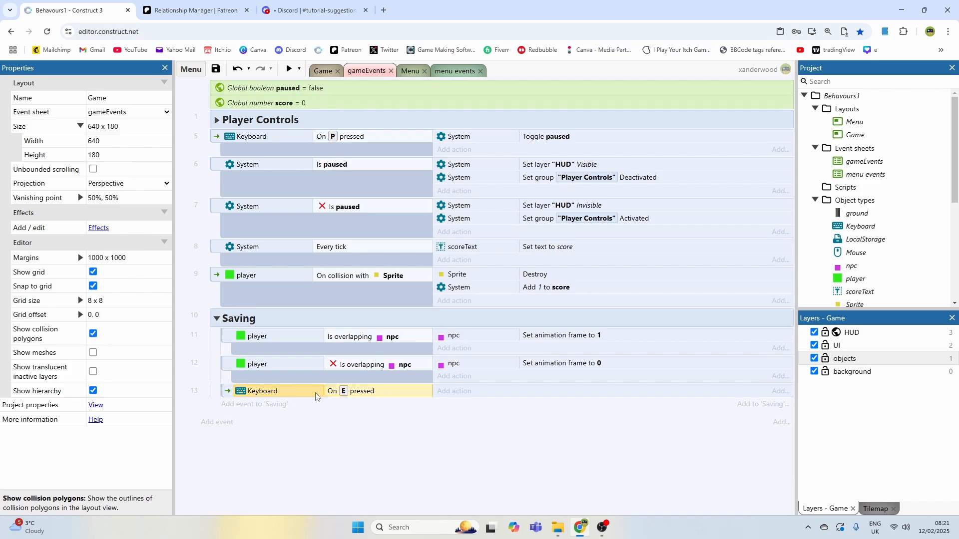
{"action": "key", "text": "c"}
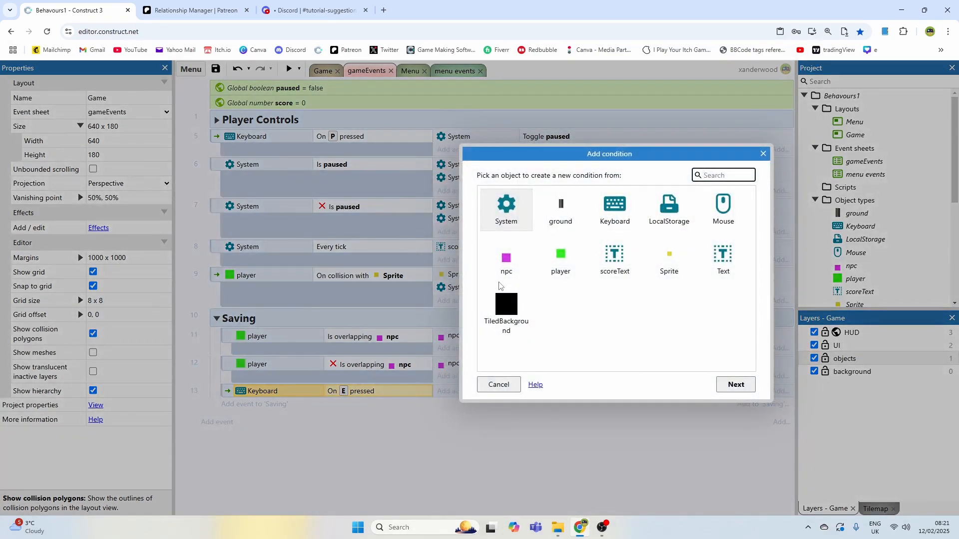
{"action": "double_click", "coordinate": [507, 270]}
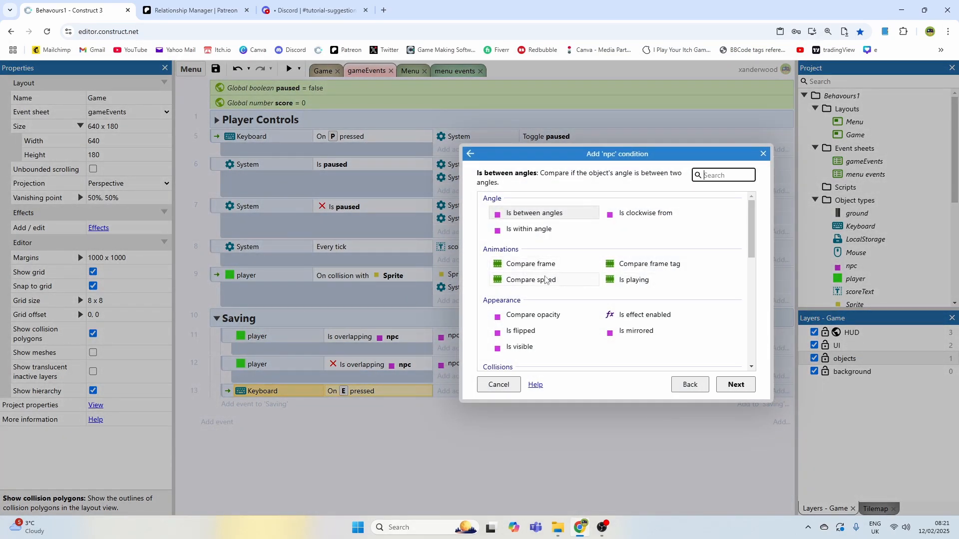
{"action": "double_click", "coordinate": [543, 266]}
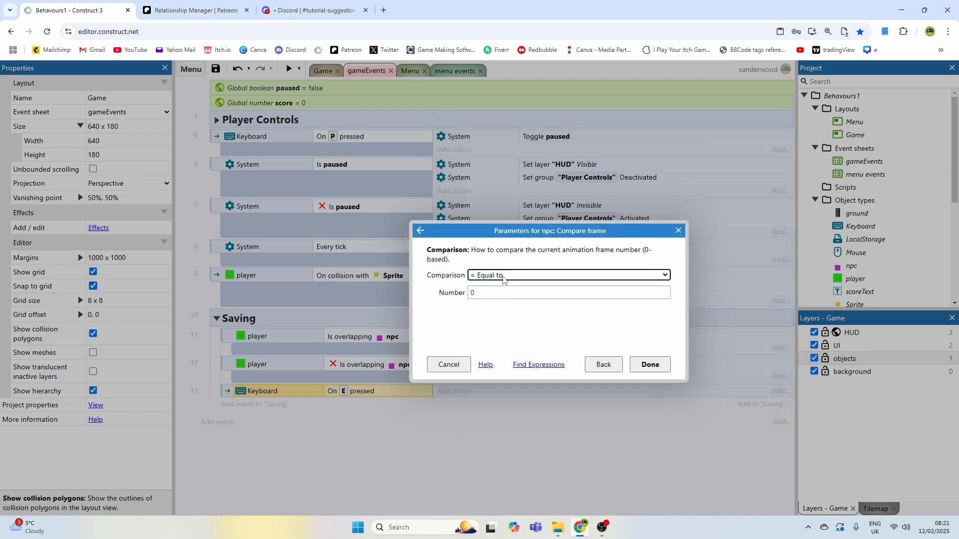
{"action": "left_click", "coordinate": [501, 291]}
{"action": "key", "text": "Return"}
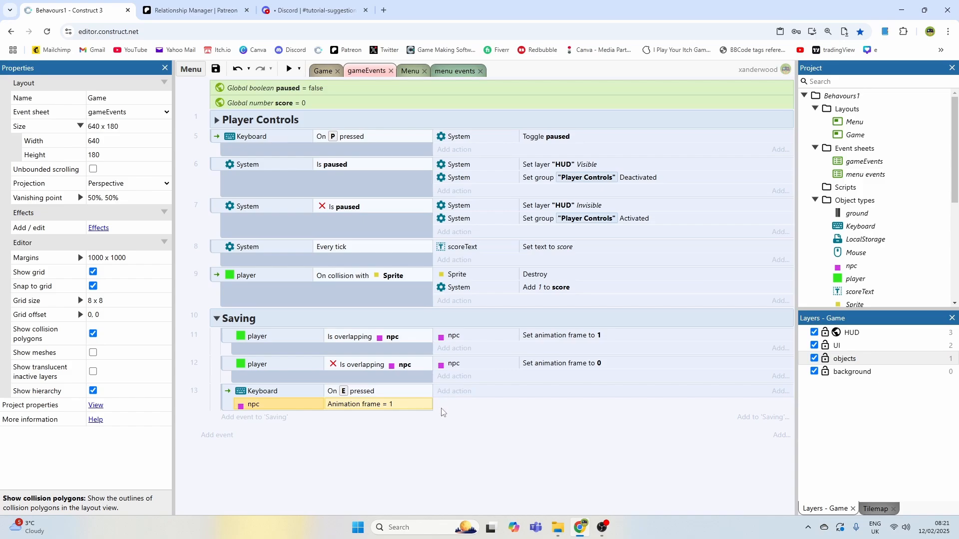
Step: Give the E key event a LocalStorage Set item action with key "score" and the score variable as value
{"action": "left_click", "coordinate": [474, 393]}
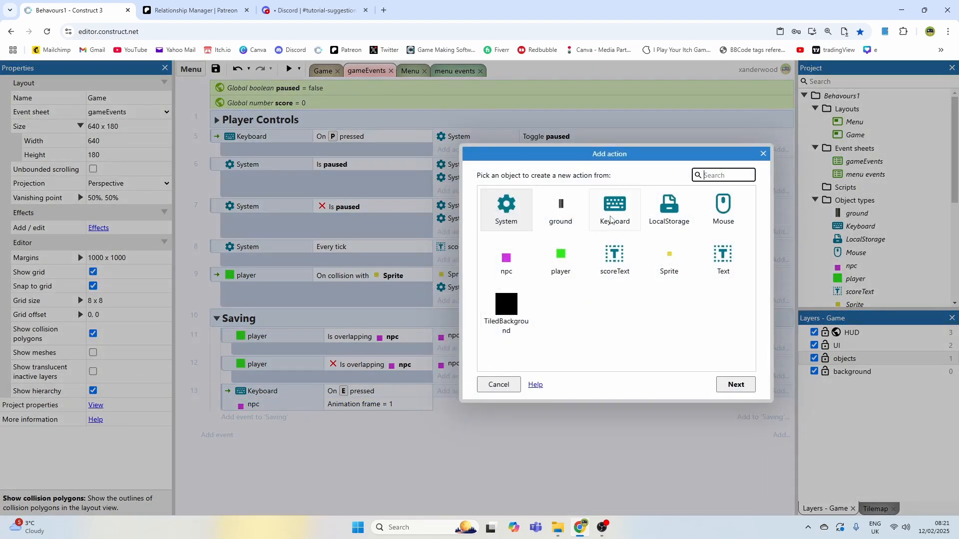
{"action": "double_click", "coordinate": [669, 216]}
{"action": "double_click", "coordinate": [632, 299]}
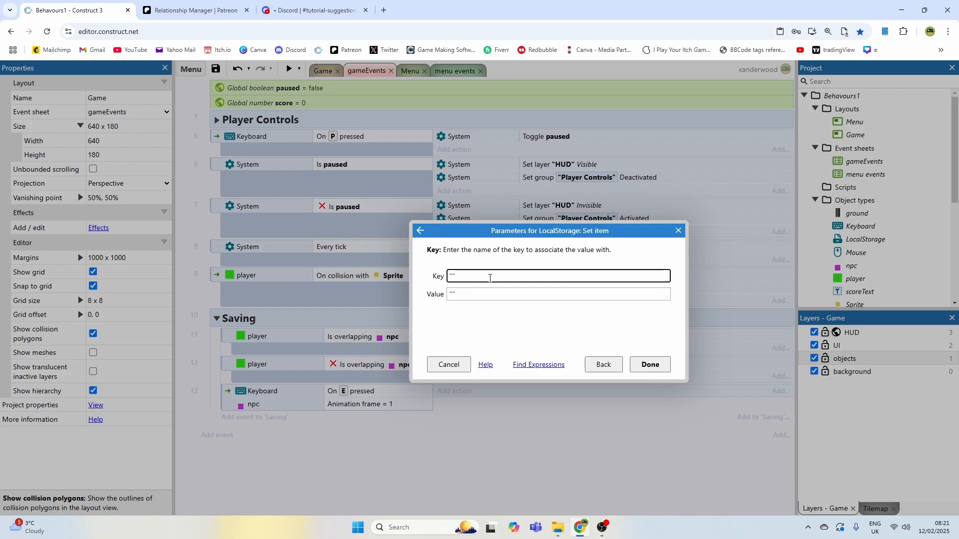
{"action": "type", "text": "score"}
{"action": "left_click", "coordinate": [481, 297]}
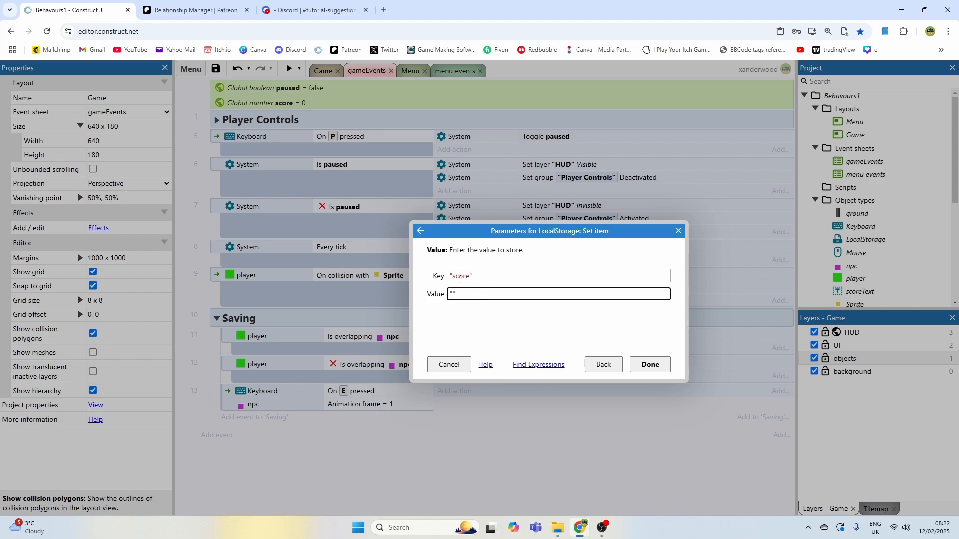
{"action": "left_click_drag", "start_coordinate": [466, 297], "coordinate": [443, 296]}
{"action": "type", "text": "sco"}
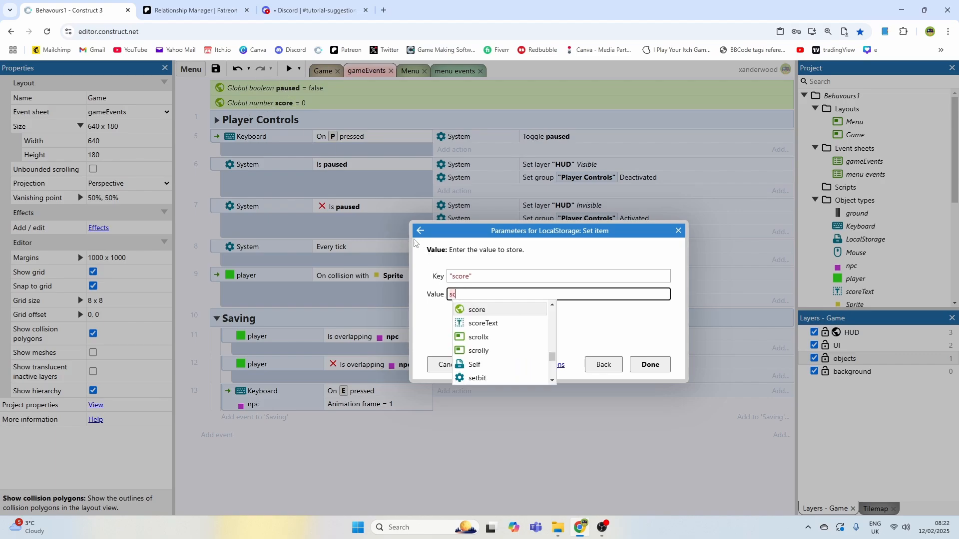
{"action": "left_click", "coordinate": [477, 310]}
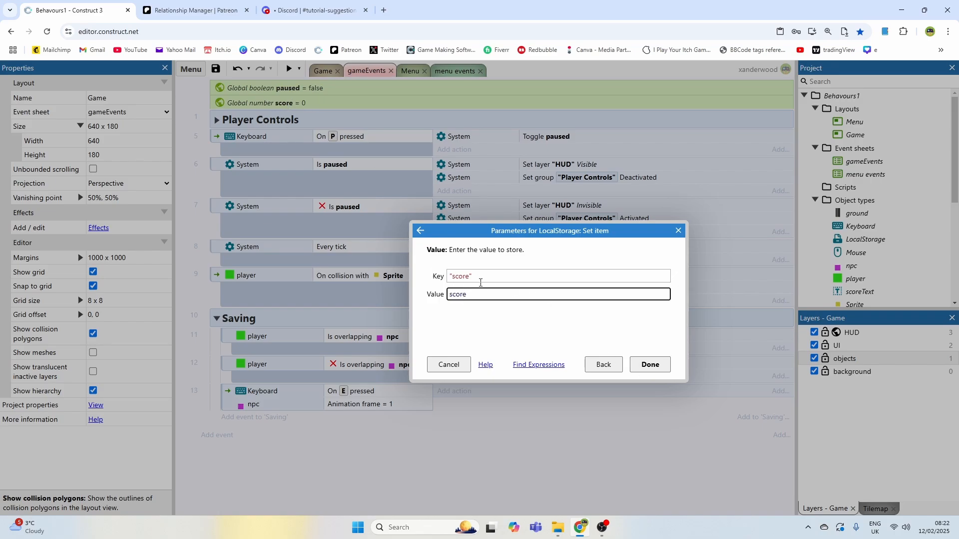
{"action": "left_click_drag", "start_coordinate": [479, 277], "coordinate": [436, 280]}
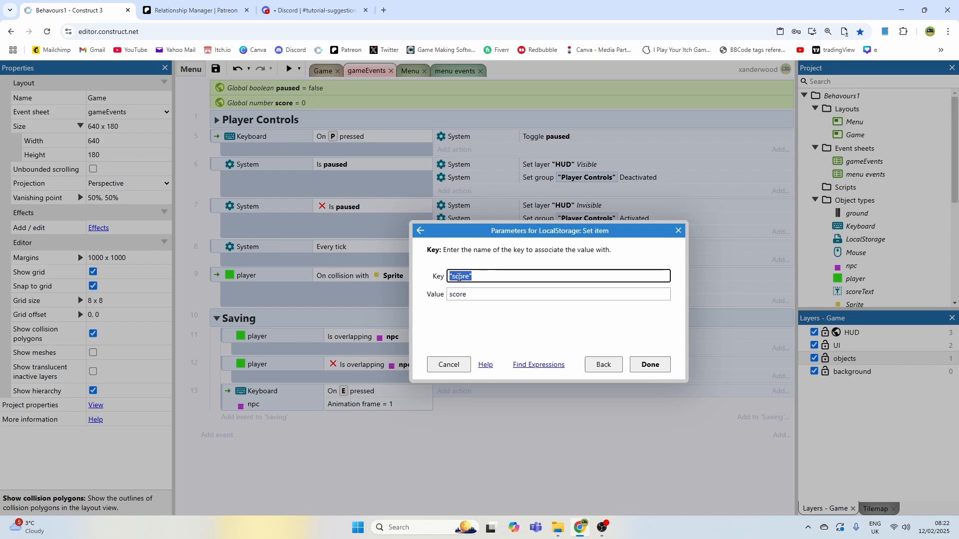
{"action": "left_click", "coordinate": [457, 278]}
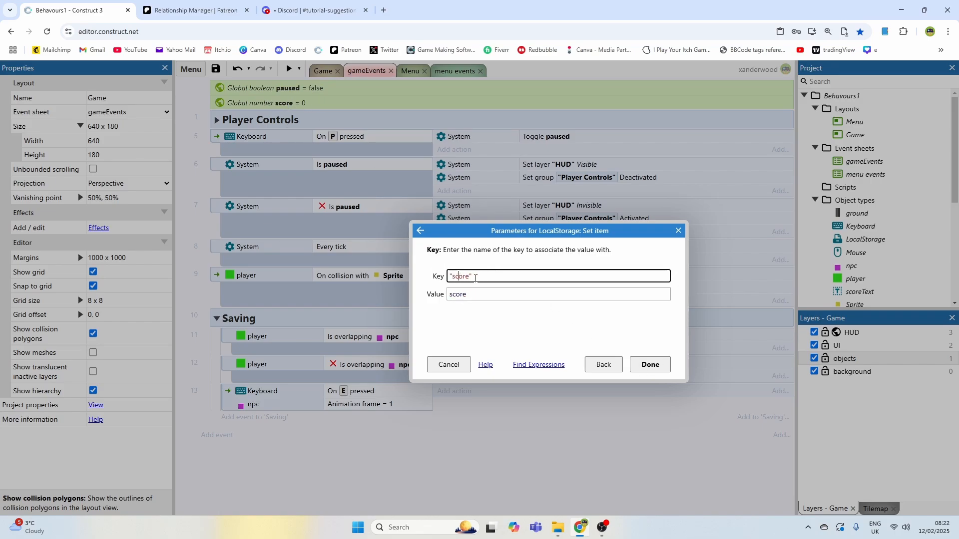
{"action": "left_click", "coordinate": [650, 364]}
Step: In menu events, add a System action to the ID = 1 event that resets global variables, leaving static variables out
{"action": "left_click", "coordinate": [410, 71]}
{"action": "left_click", "coordinate": [412, 115]}
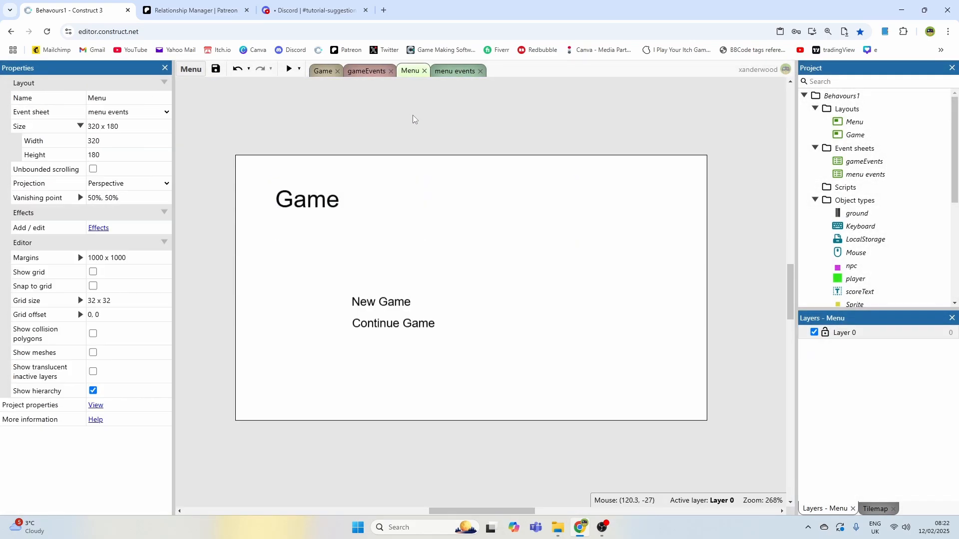
{"action": "left_click", "coordinate": [459, 70]}
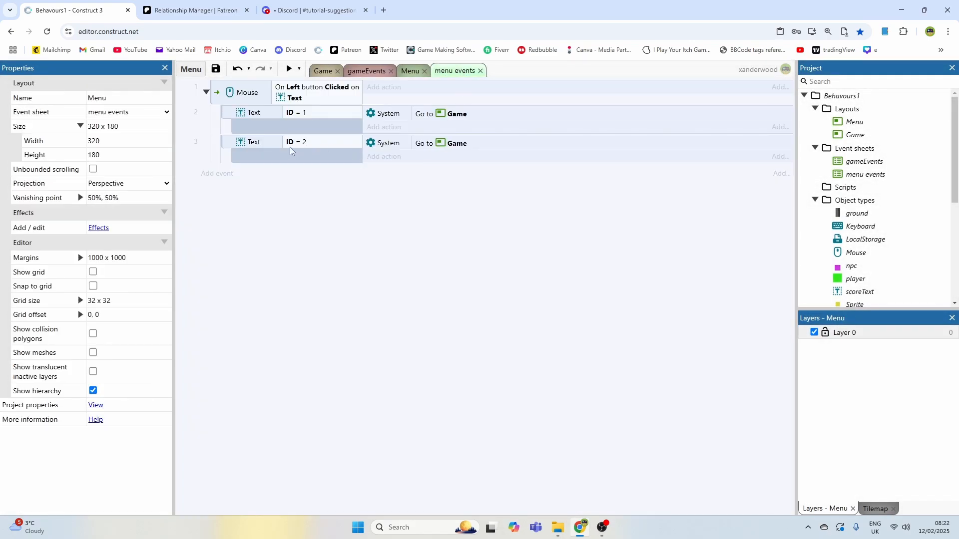
{"action": "left_click", "coordinate": [307, 144]}
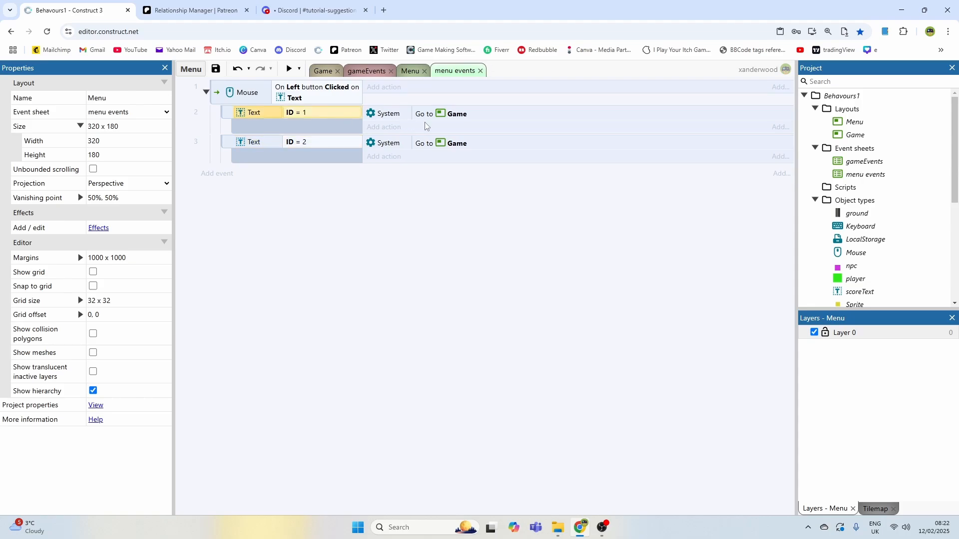
{"action": "left_click", "coordinate": [382, 127]}
{"action": "double_click", "coordinate": [507, 209]}
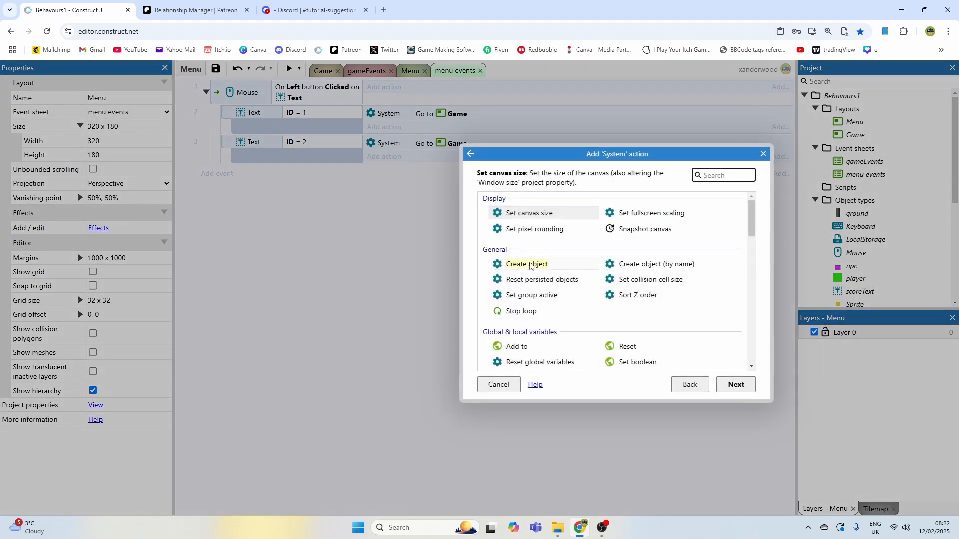
{"action": "scroll", "coordinate": [543, 267], "scroll_direction": "down", "scroll_amount": 3}
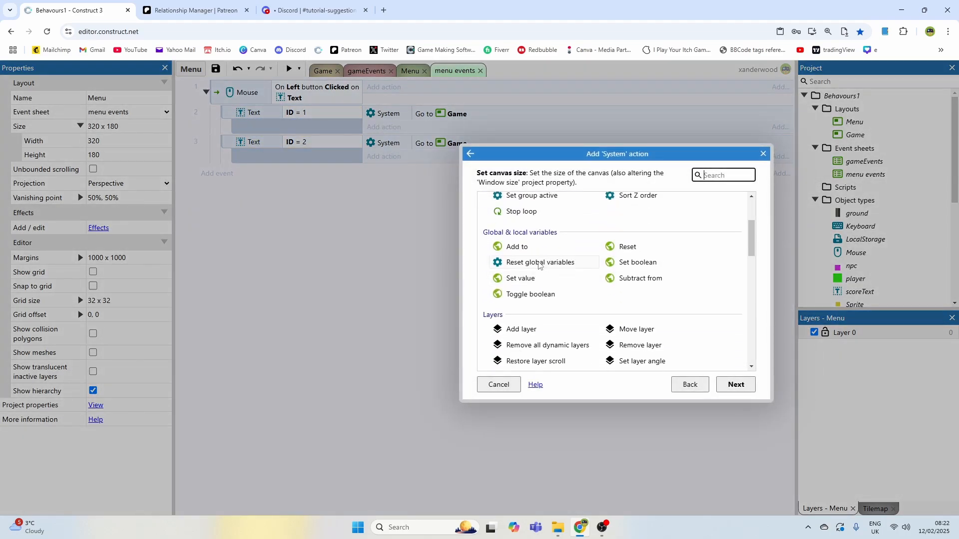
{"action": "double_click", "coordinate": [539, 263]}
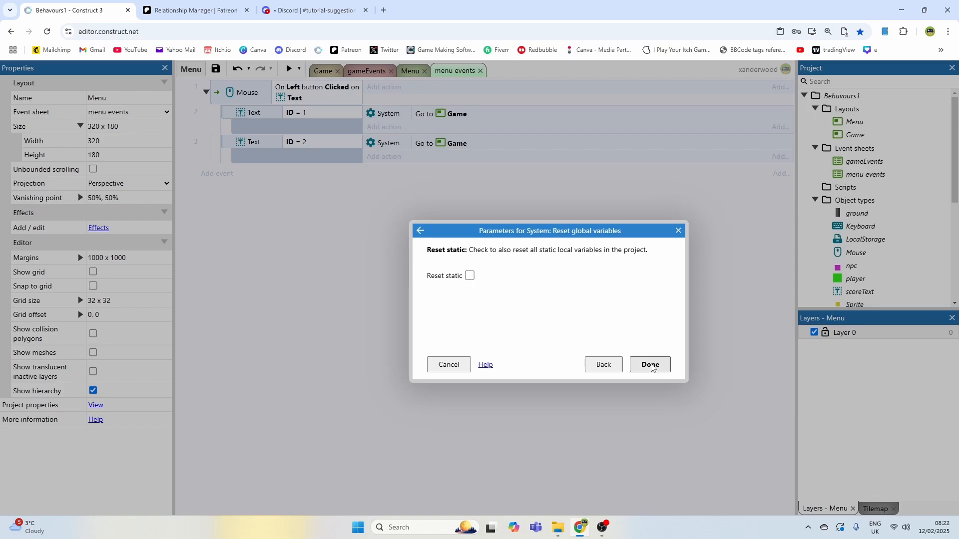
{"action": "left_click", "coordinate": [651, 366]}
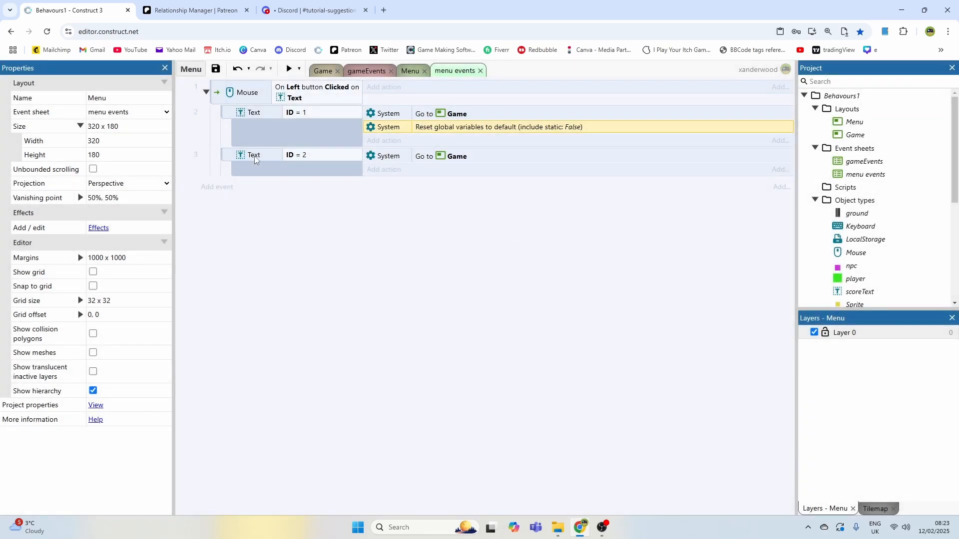
Step: Add a LocalStorage Check item exists action with key "score" to the ID = 2 event
{"action": "left_click", "coordinate": [380, 169]}
{"action": "double_click", "coordinate": [670, 205]}
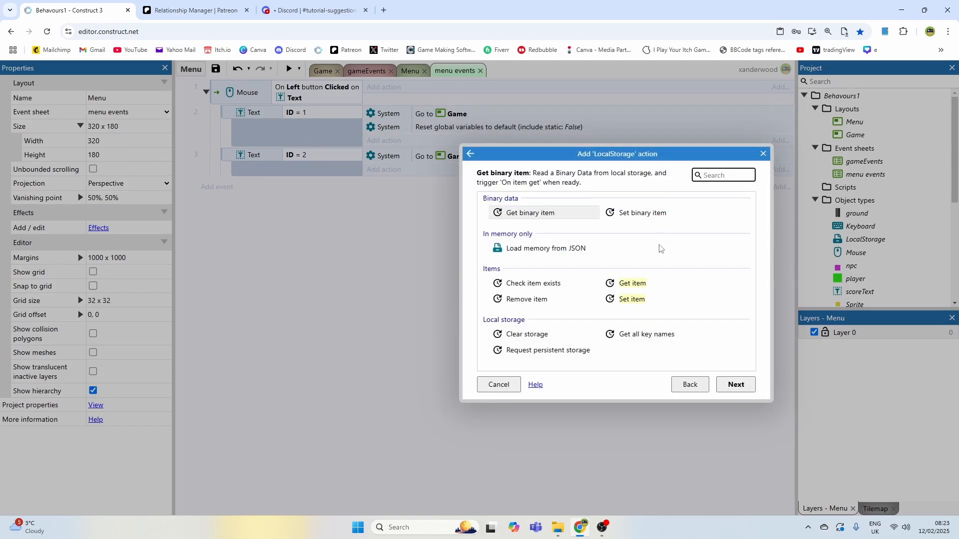
{"action": "left_click", "coordinate": [549, 288]}
{"action": "double_click", "coordinate": [541, 289]}
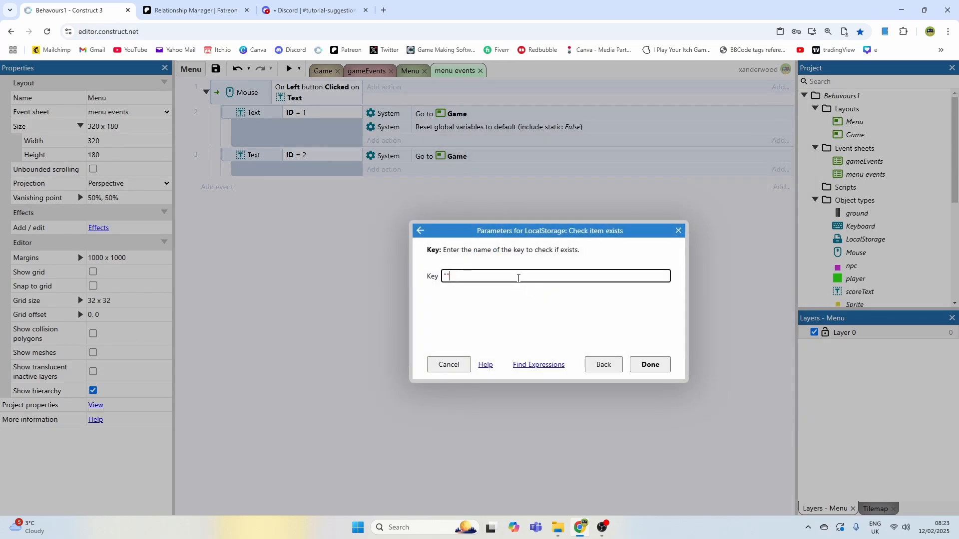
{"action": "type", "text": "score"}
{"action": "left_click", "coordinate": [649, 365]}
Step: Create a new LocalStorage "On item exists" event for the key "score" in menu events
{"action": "double_click", "coordinate": [421, 210]}
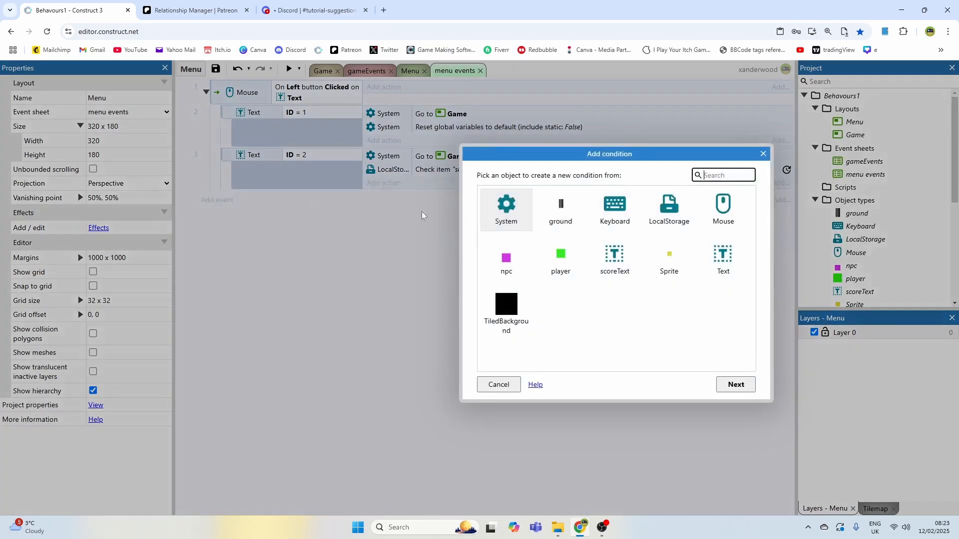
{"action": "double_click", "coordinate": [669, 207]}
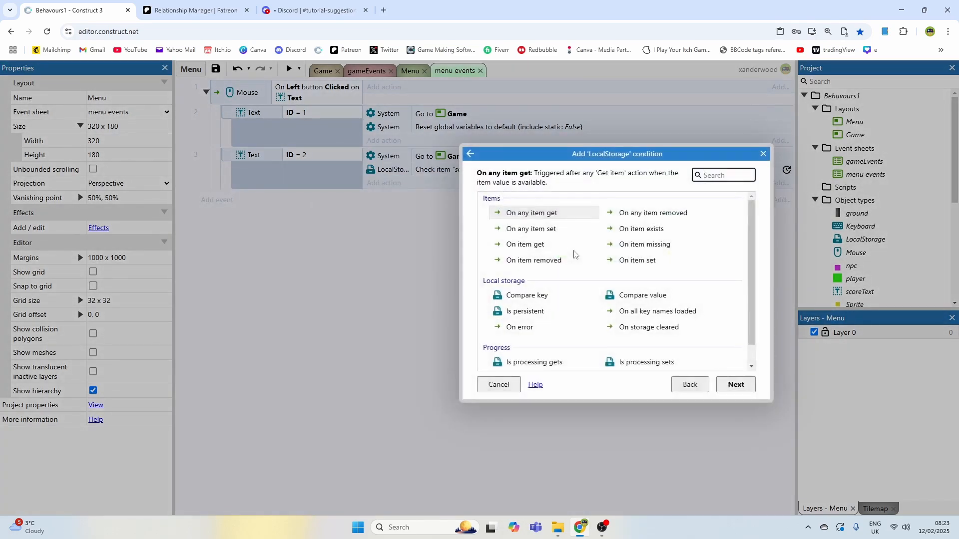
{"action": "scroll", "coordinate": [575, 254], "scroll_direction": "down", "scroll_amount": 1}
{"action": "scroll", "coordinate": [602, 263], "scroll_direction": "up", "scroll_amount": 1}
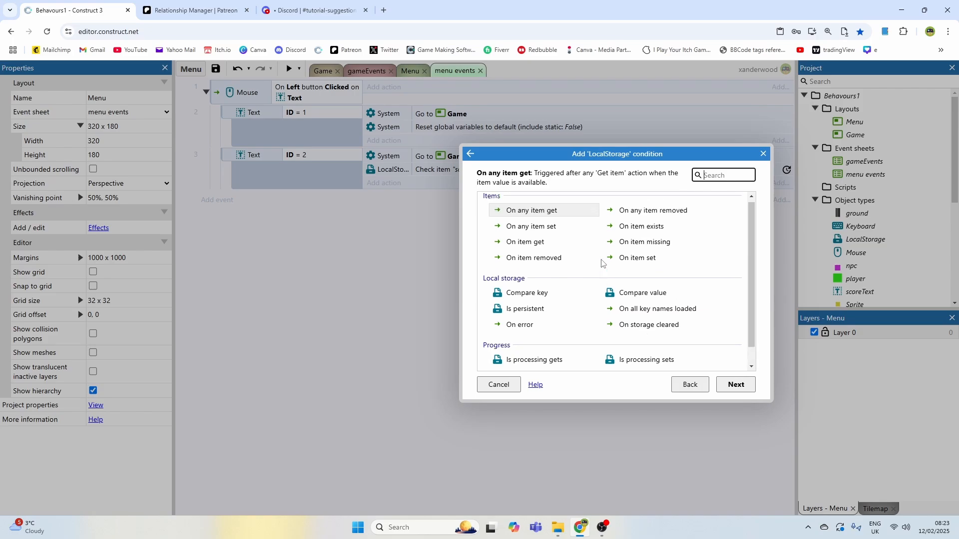
{"action": "double_click", "coordinate": [644, 229]}
{"action": "left_click", "coordinate": [493, 274]}
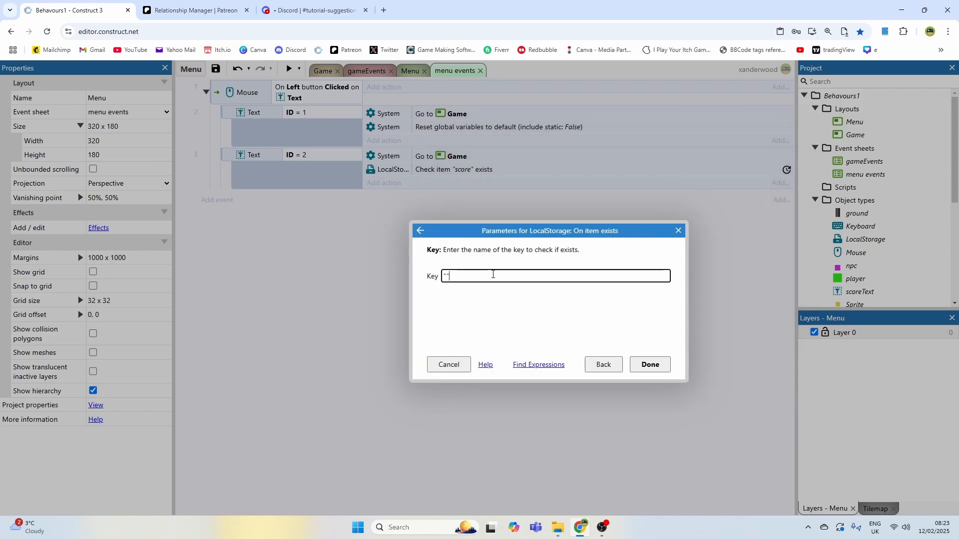
{"action": "left_click", "coordinate": [474, 290]}
{"action": "left_click", "coordinate": [632, 366]}
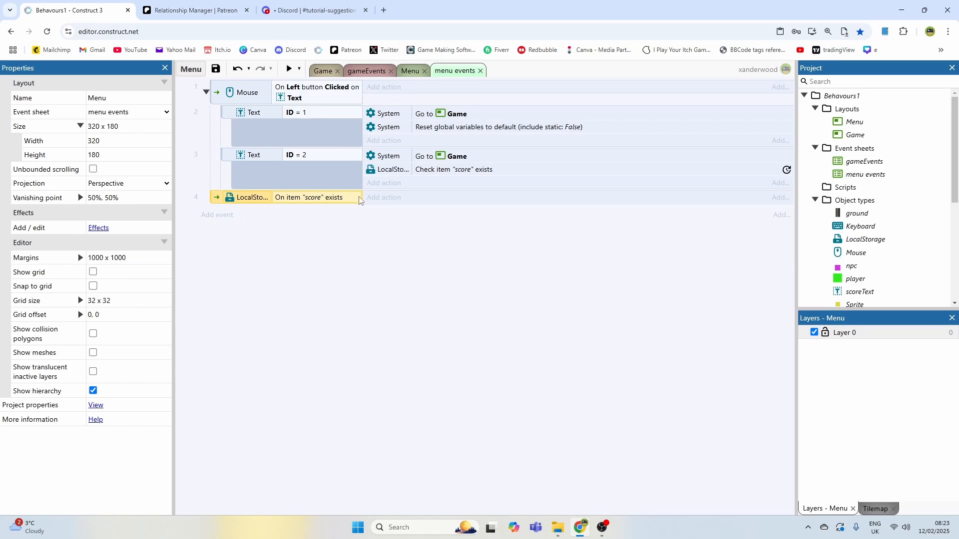
Step: Give the LocalStorage "On item exists" event a Get item action with the key "score"
{"action": "left_click", "coordinate": [376, 199]}
{"action": "left_click", "coordinate": [660, 214]}
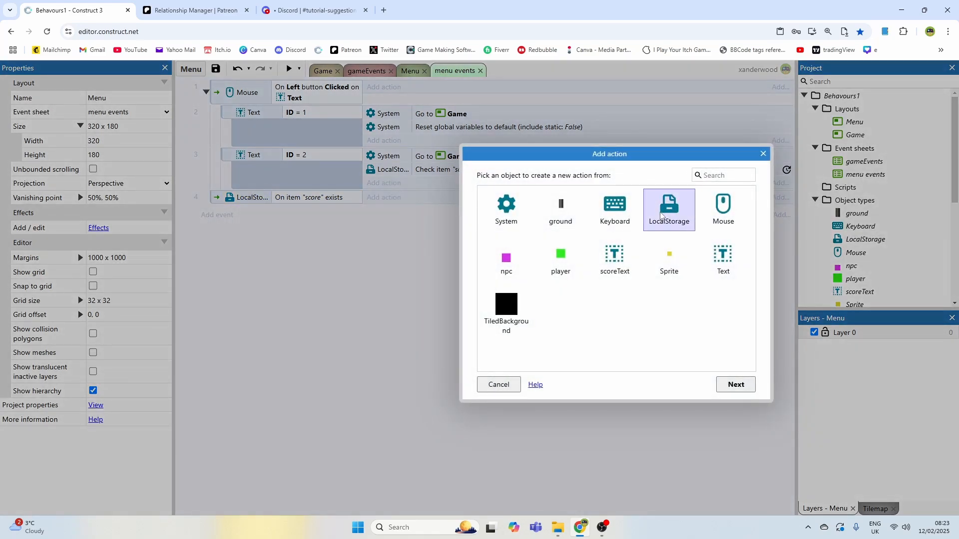
{"action": "double_click", "coordinate": [661, 214]}
{"action": "left_click", "coordinate": [633, 285]}
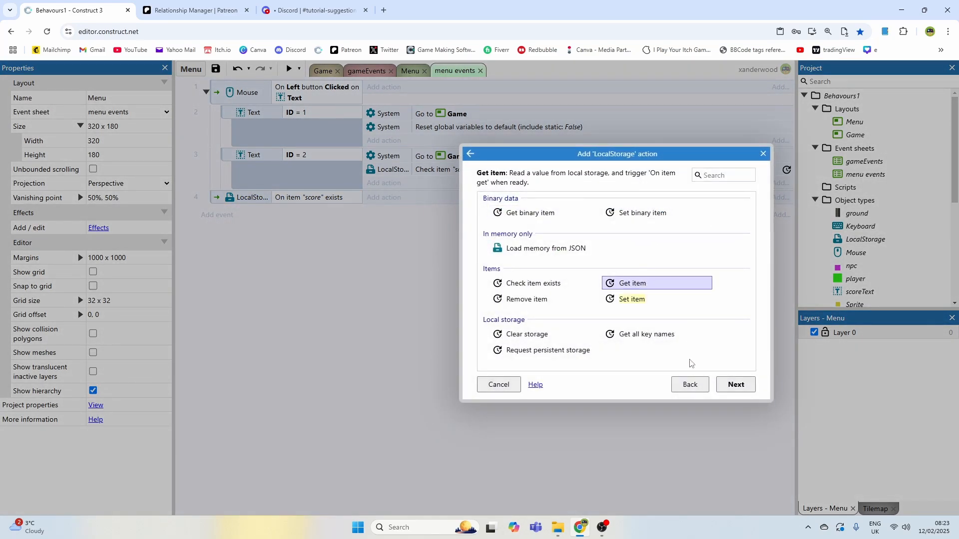
{"action": "left_click", "coordinate": [735, 385]}
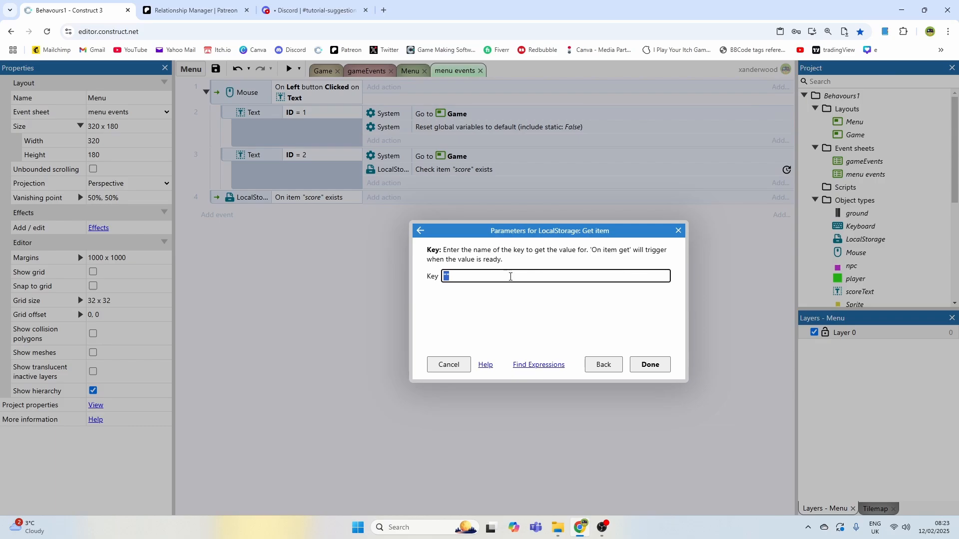
{"action": "type", "text": "\""}
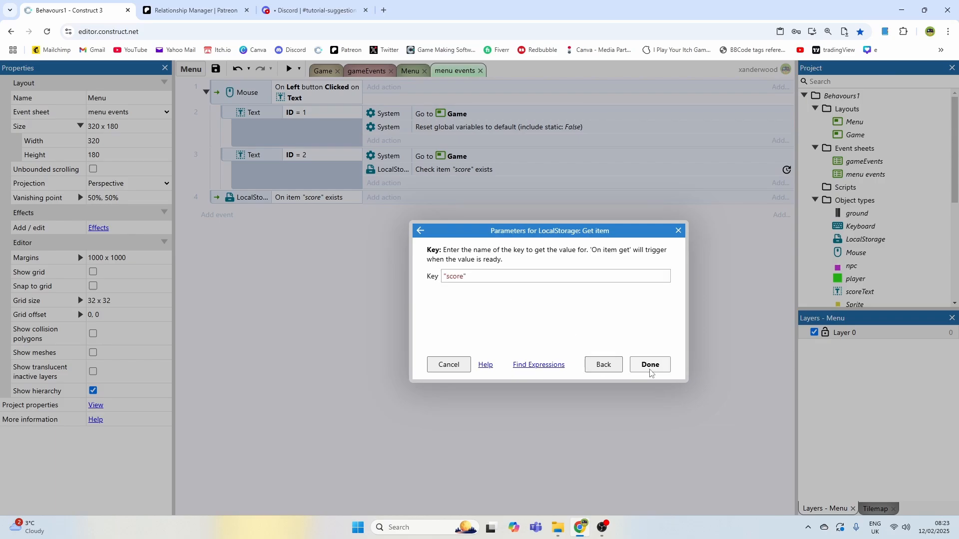
{"action": "left_click", "coordinate": [650, 365]}
Step: Create a new LocalStorage "On item get" event for the key "score"
{"action": "left_click", "coordinate": [220, 228]}
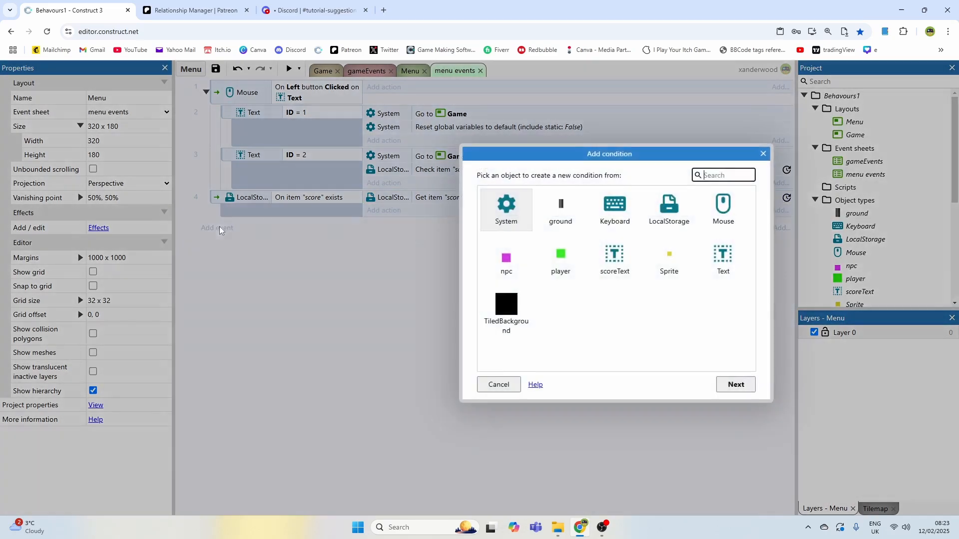
{"action": "double_click", "coordinate": [659, 214]}
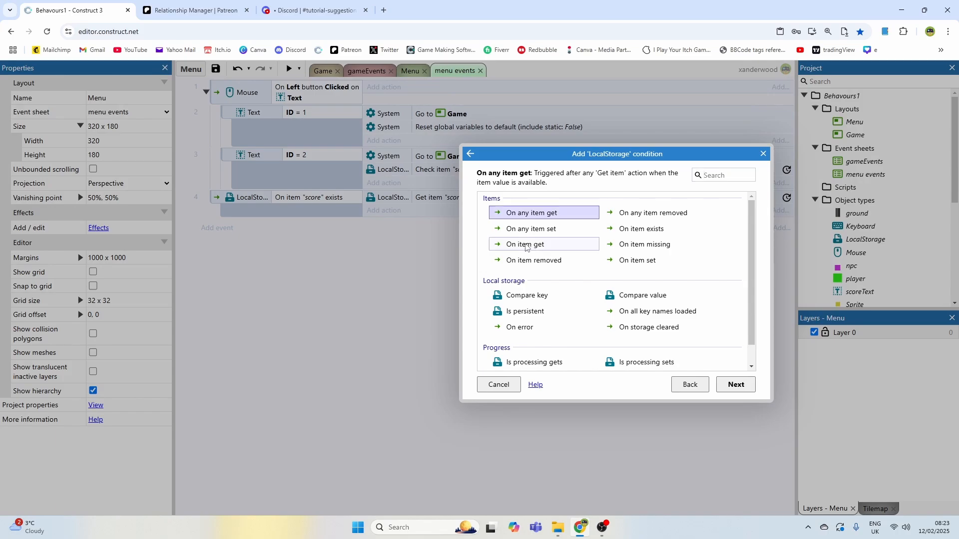
{"action": "double_click", "coordinate": [526, 246]}
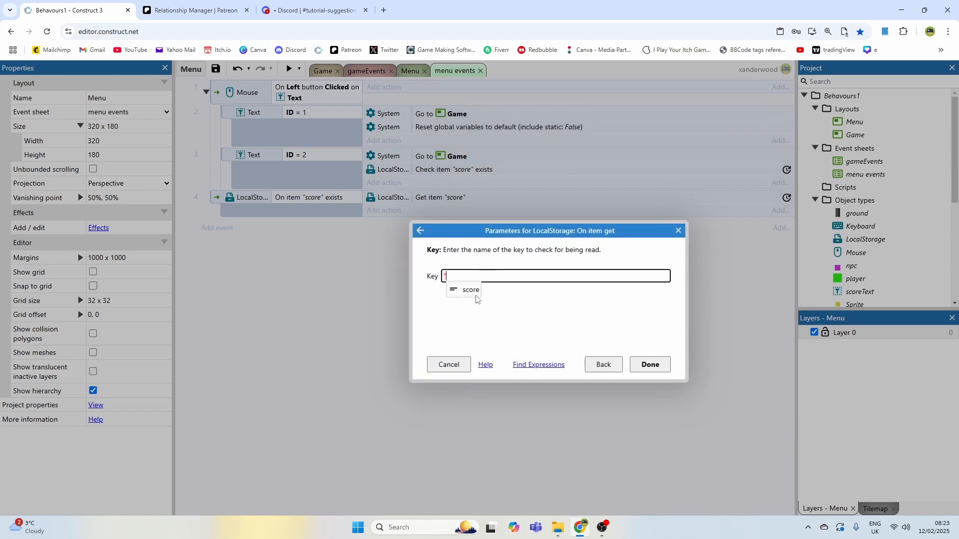
{"action": "left_click", "coordinate": [475, 298]}
{"action": "left_click", "coordinate": [644, 365]}
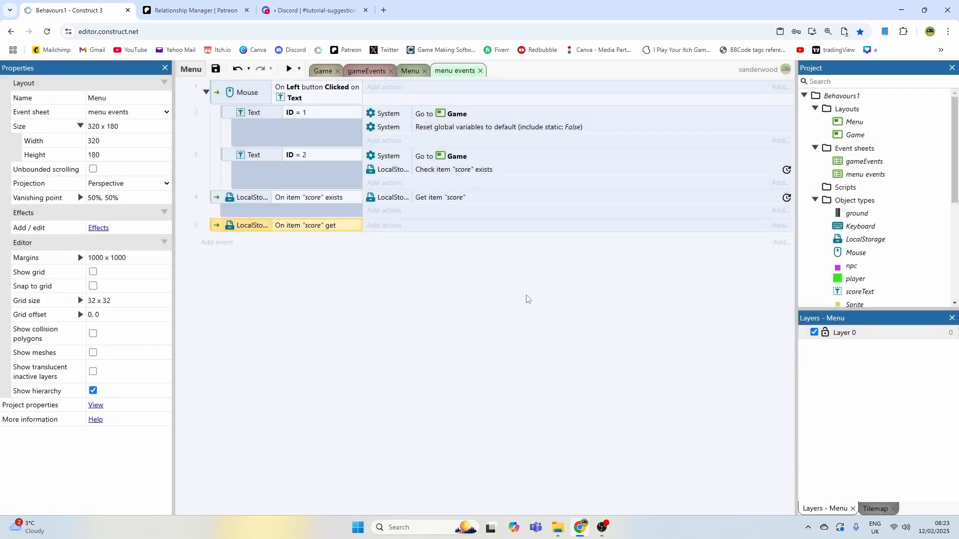
Step: Set score to LocalStorage.ItemValue in the "On item get" event, and move the ID = 2 event's "Go to Game" action below it
{"action": "left_click", "coordinate": [389, 226]}
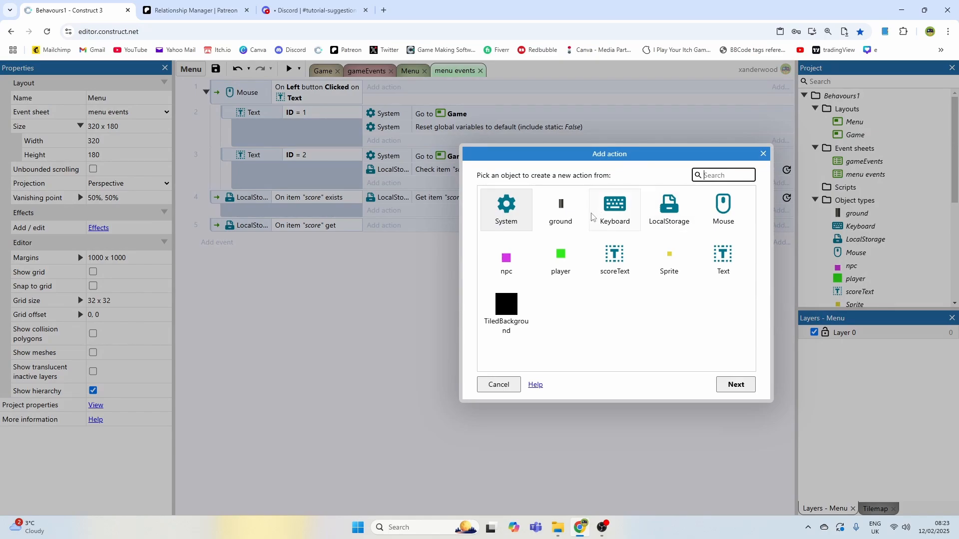
{"action": "left_click", "coordinate": [504, 216]}
{"action": "double_click", "coordinate": [504, 216]}
{"action": "scroll", "coordinate": [514, 280], "scroll_direction": "down", "scroll_amount": 1}
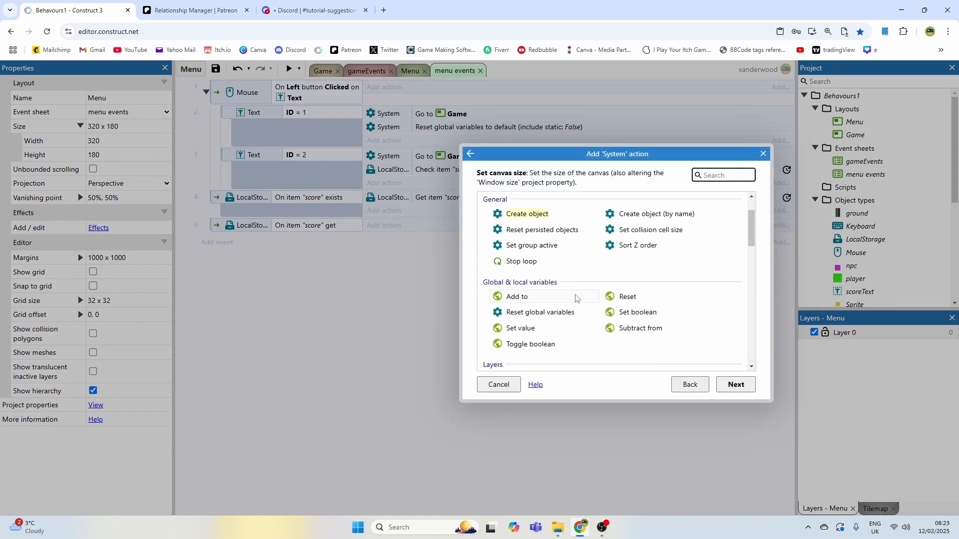
{"action": "left_click", "coordinate": [520, 328]}
{"action": "double_click", "coordinate": [520, 328]}
{"action": "left_click", "coordinate": [515, 276]}
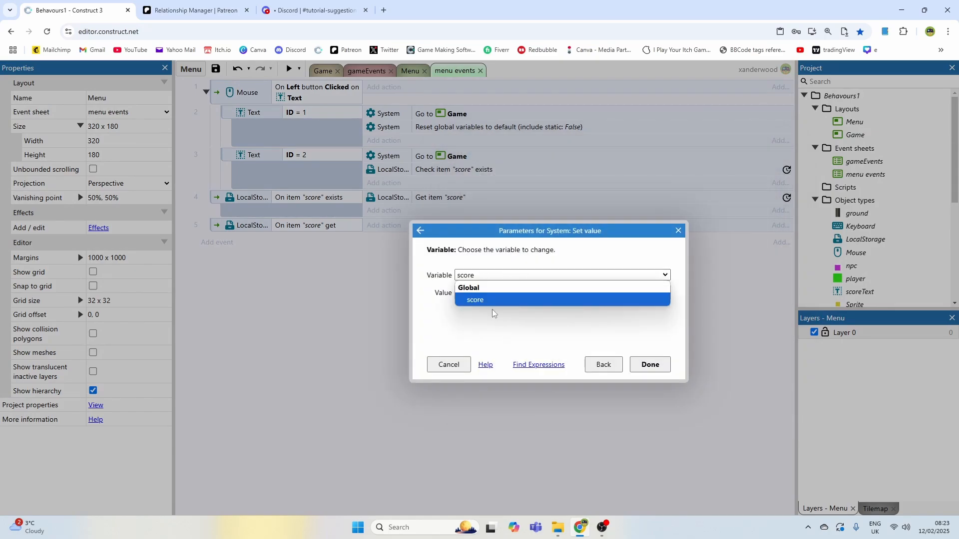
{"action": "left_click", "coordinate": [485, 295]}
{"action": "left_click", "coordinate": [442, 292]}
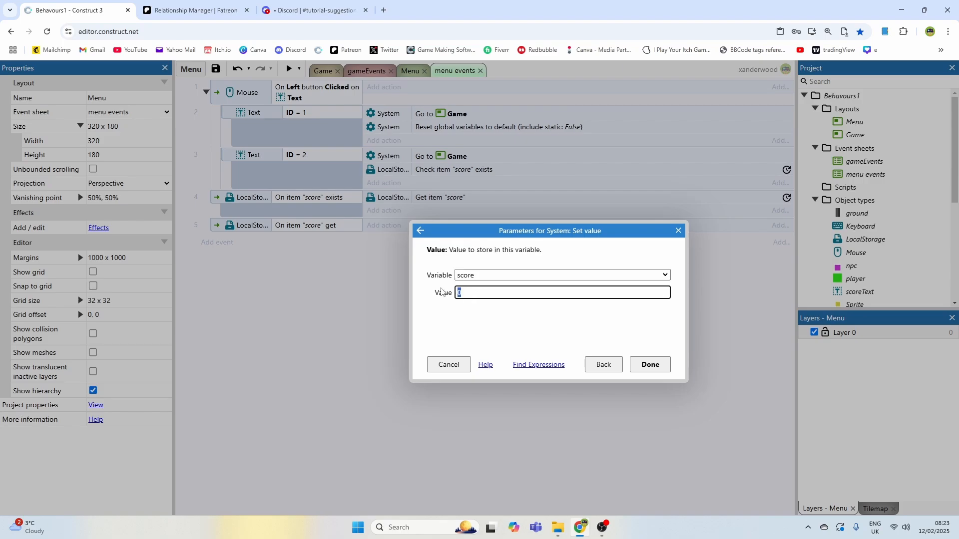
{"action": "type", "text": "lo"}
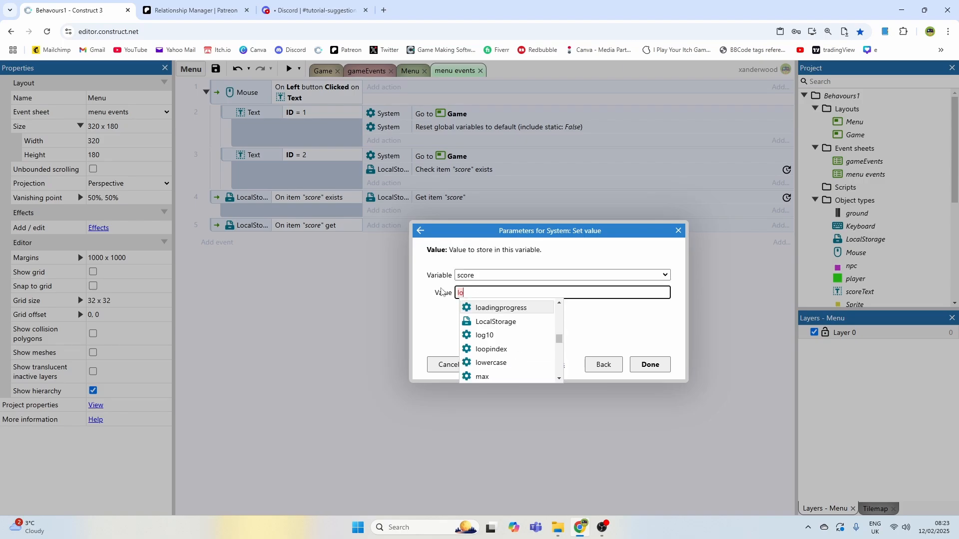
{"action": "key", "text": "Down"}
{"action": "key", "text": "Return"}
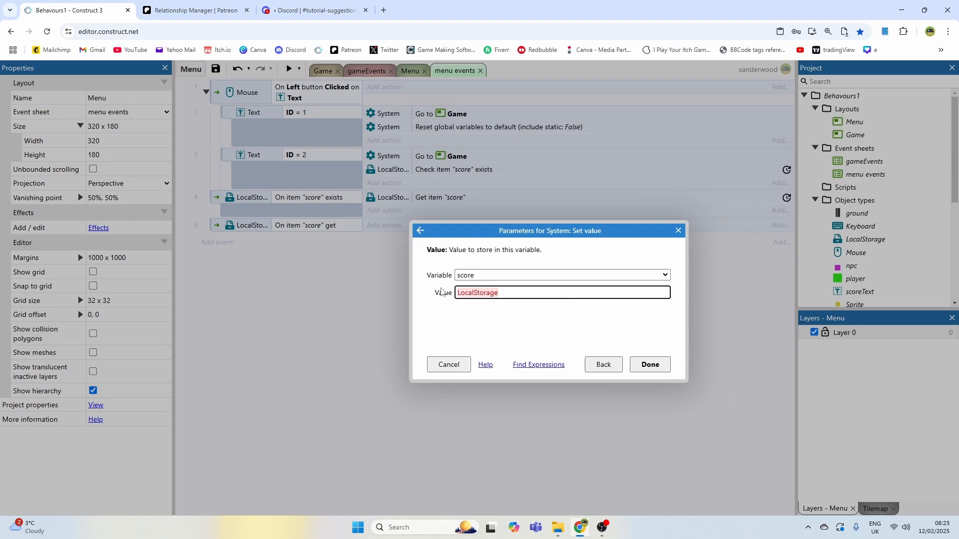
{"action": "type", "text": ".iy"}
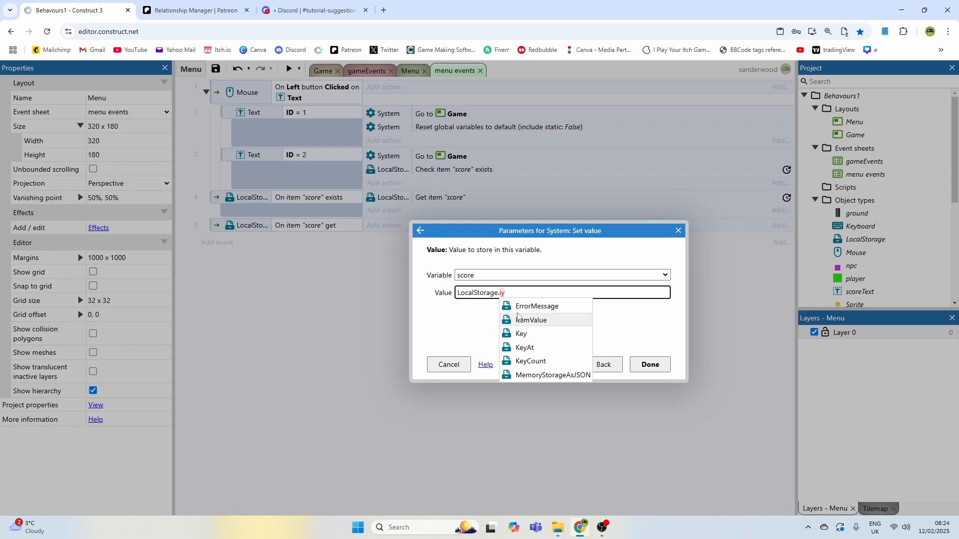
{"action": "left_click", "coordinate": [519, 319]}
{"action": "left_click", "coordinate": [645, 364]}
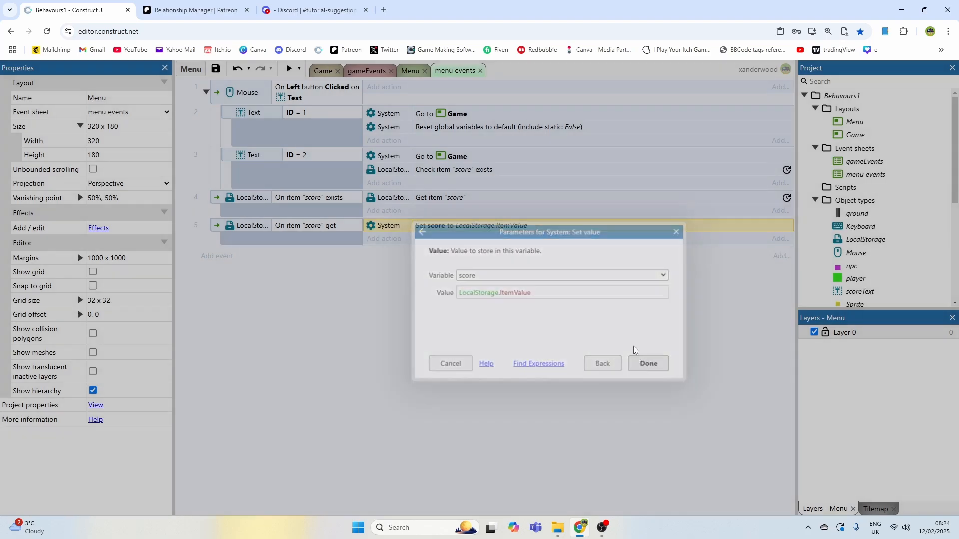
{"action": "left_click_drag", "start_coordinate": [448, 157], "coordinate": [470, 236]}
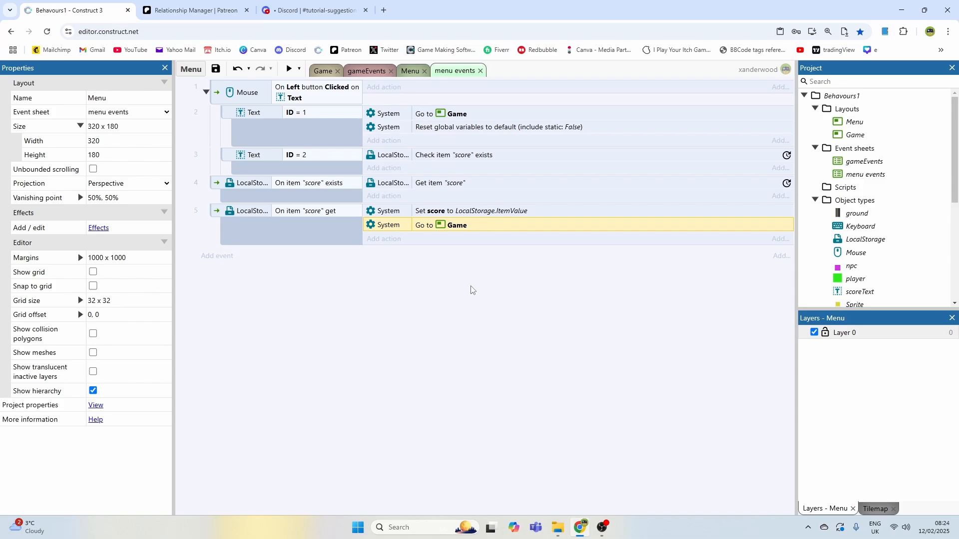
Step: Preview the project, start a new game from the menu and collect the first yellow sprites with the player
{"action": "key", "text": "F5"}
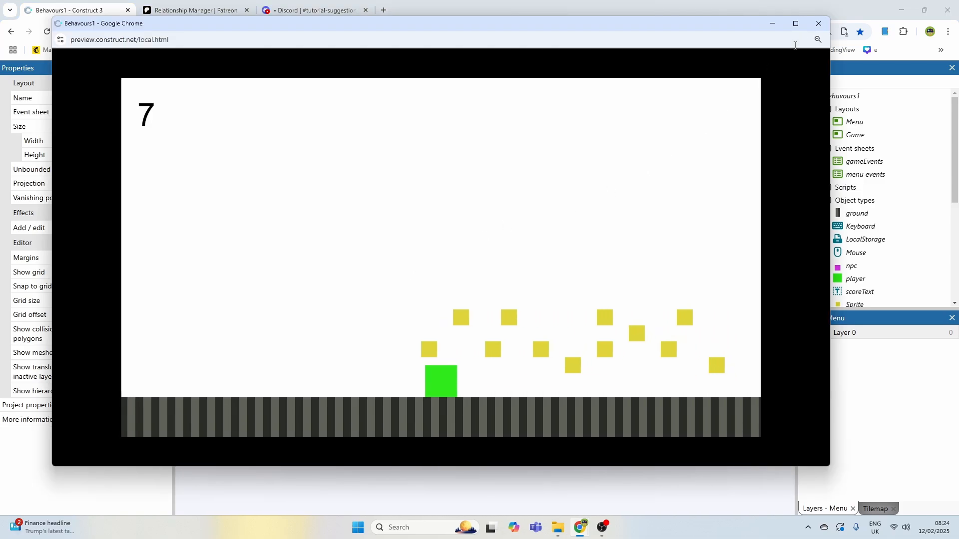
{"action": "left_click", "coordinate": [819, 25]}
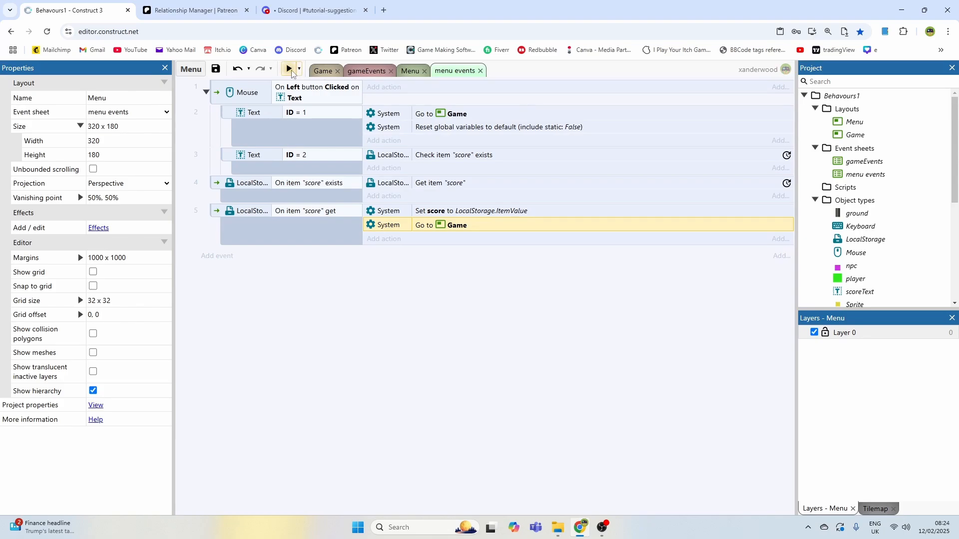
{"action": "left_click", "coordinate": [300, 73]}
{"action": "left_click", "coordinate": [332, 276]}
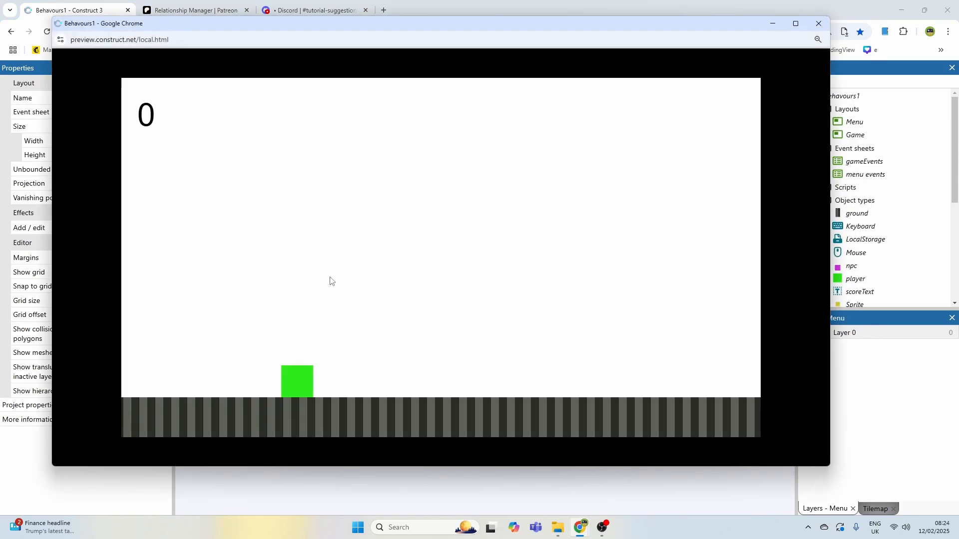
{"action": "key", "text": "Right"}
{"action": "key", "text": "Up"}
{"action": "key", "text": "Up"}
{"action": "key", "text": "Up"}
{"action": "key", "text": "Up"}
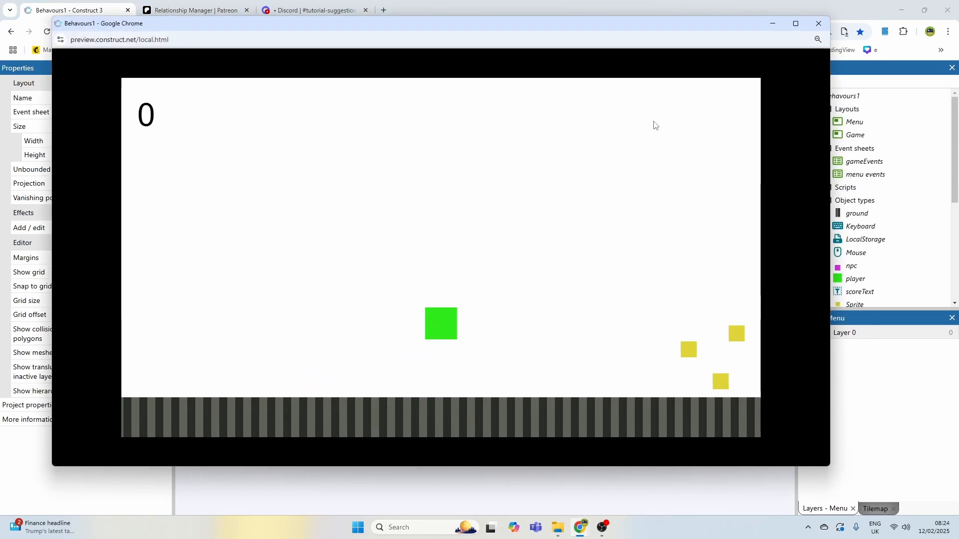
{"action": "key", "text": "Right"}
{"action": "key", "text": "Up"}
{"action": "key", "text": "Up"}
{"action": "key", "text": "Up"}
{"action": "key", "text": "Up"}
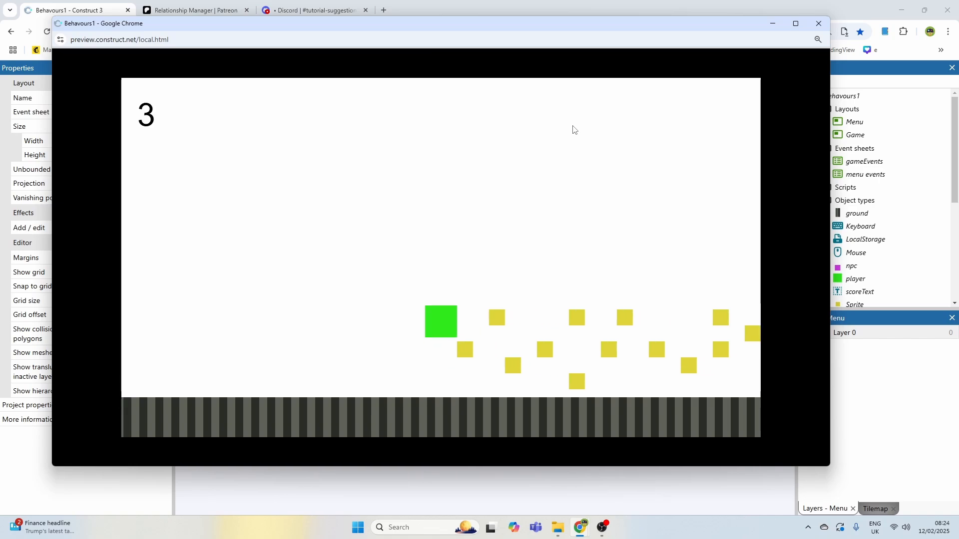
Step: Walk the player on to the purple npc, save the score there and close the preview
{"action": "key", "text": "Right"}
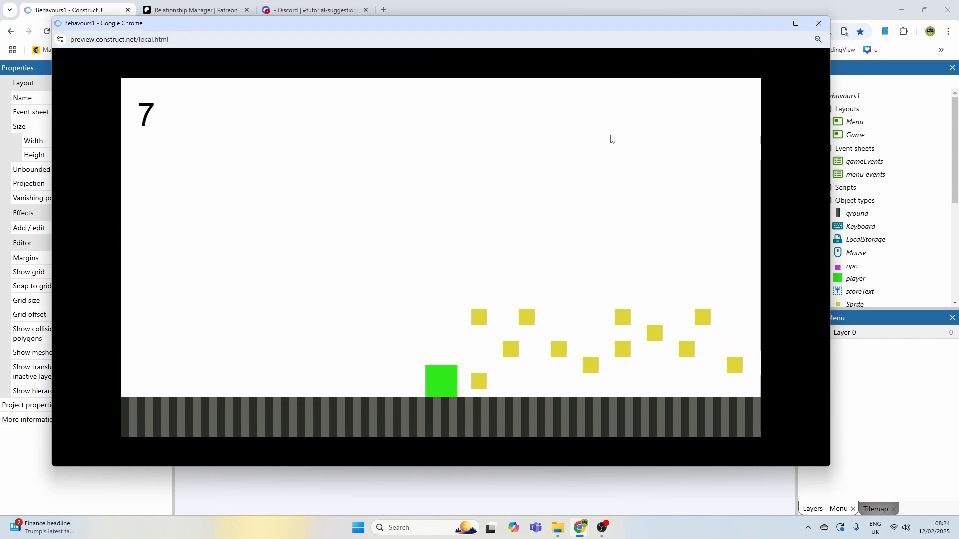
{"action": "key", "text": "Right"}
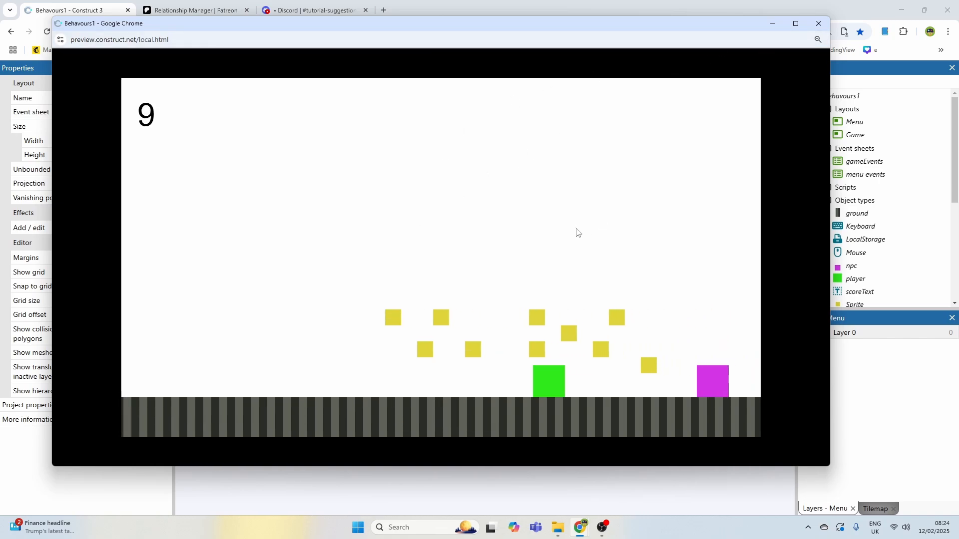
{"action": "key", "text": "Right"}
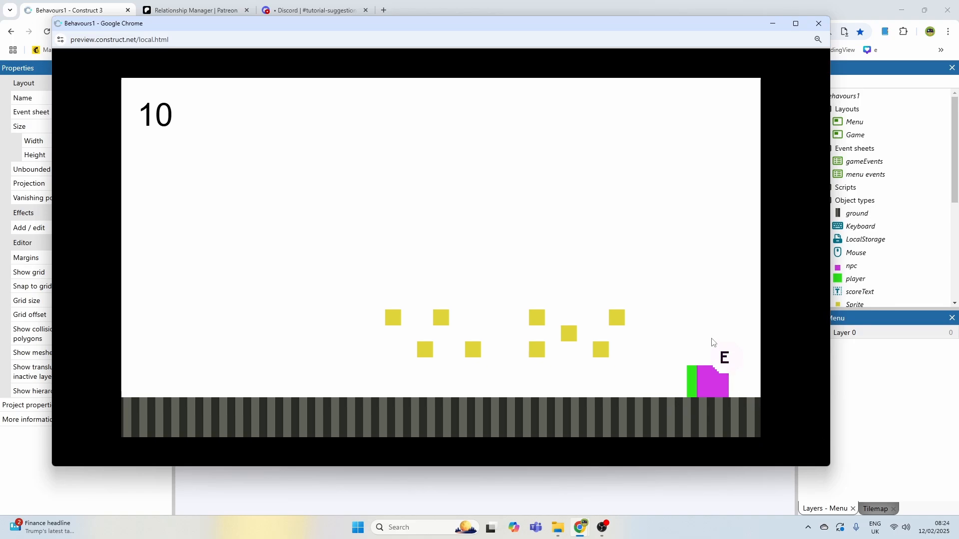
{"action": "left_click", "coordinate": [819, 23]}
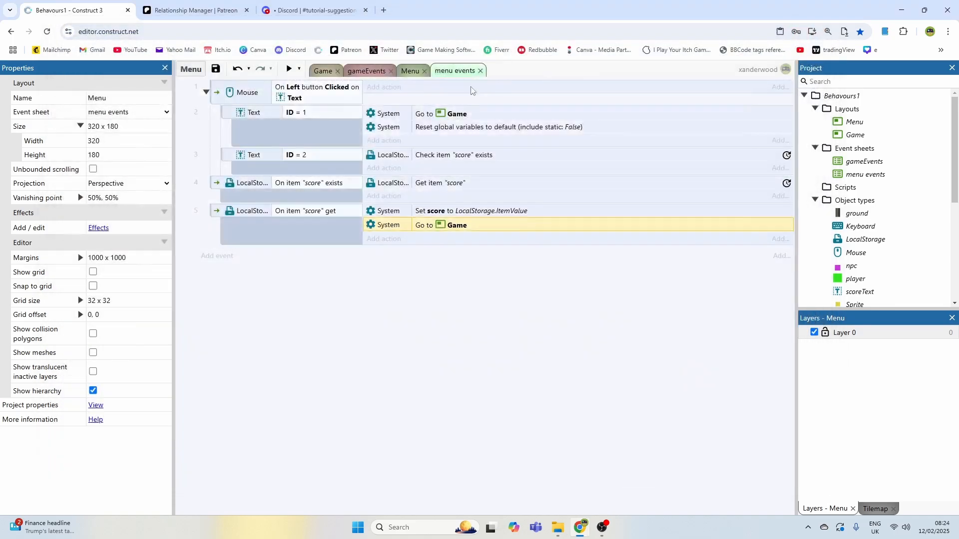
Step: Preview the project again, choose Continue Game to test reloading the saved score, and close the preview
{"action": "key", "text": "F5"}
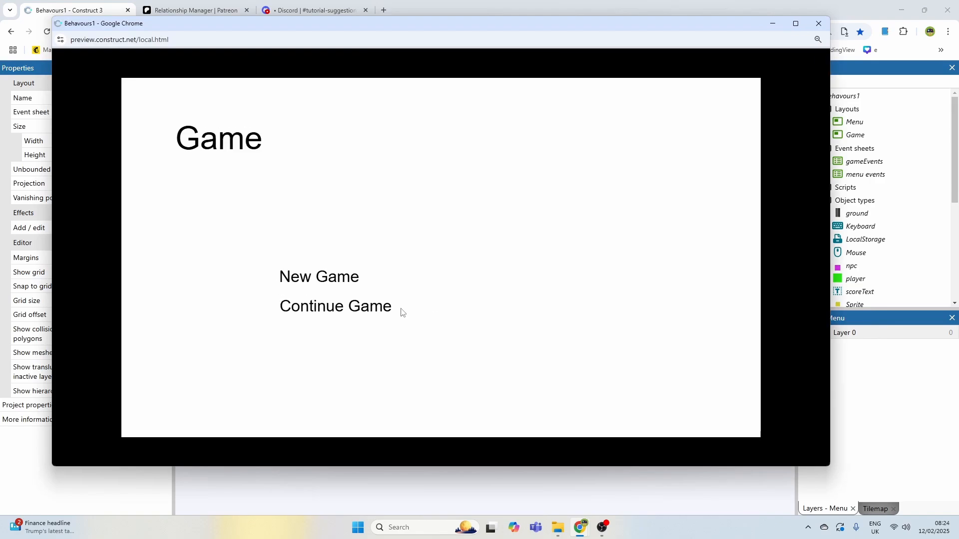
{"action": "left_click", "coordinate": [370, 308]}
{"action": "key", "text": "Right"}
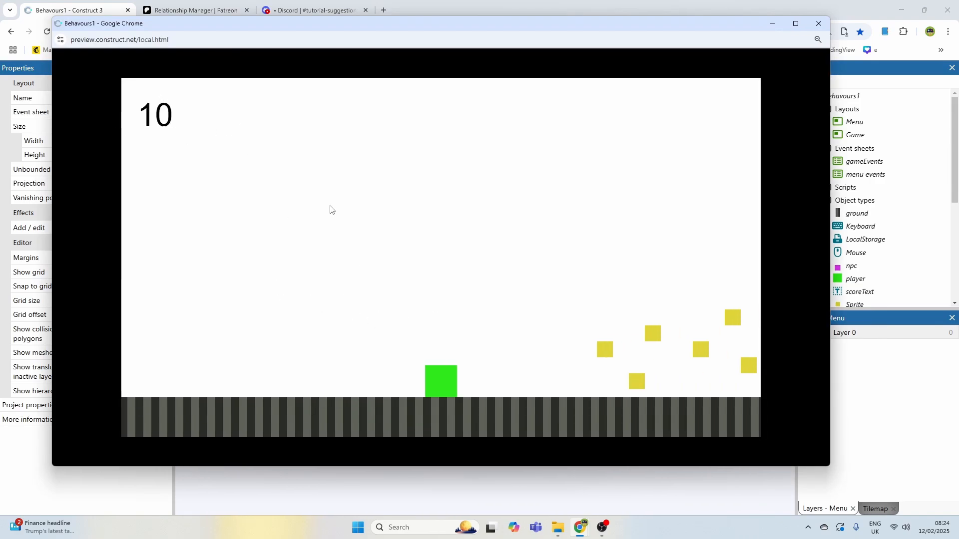
{"action": "key", "text": "alt+F4"}
Step: In the Menu layout, duplicate the Continue Game text and place the copy directly below the original
{"action": "left_click", "coordinate": [458, 211]}
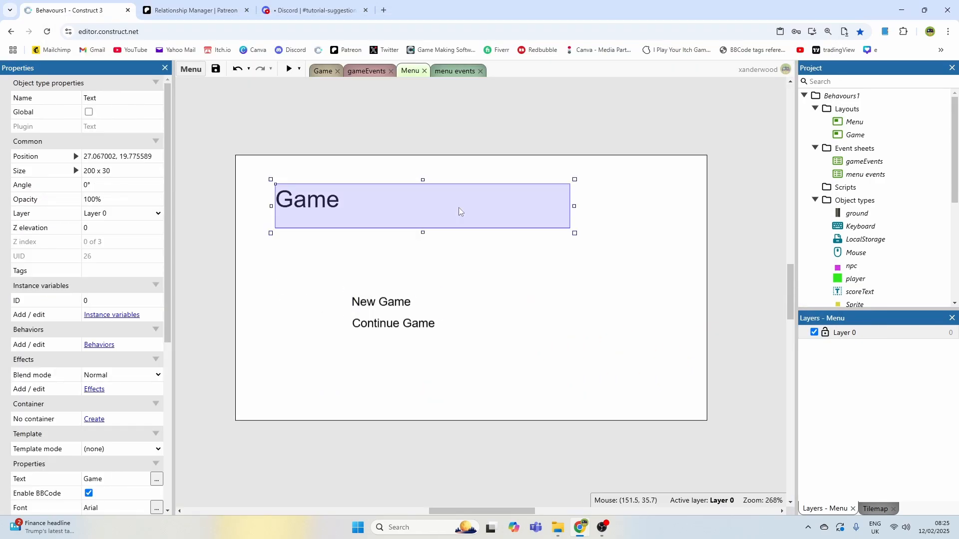
{"action": "left_click", "coordinate": [407, 329]}
{"action": "left_click", "coordinate": [349, 254]}
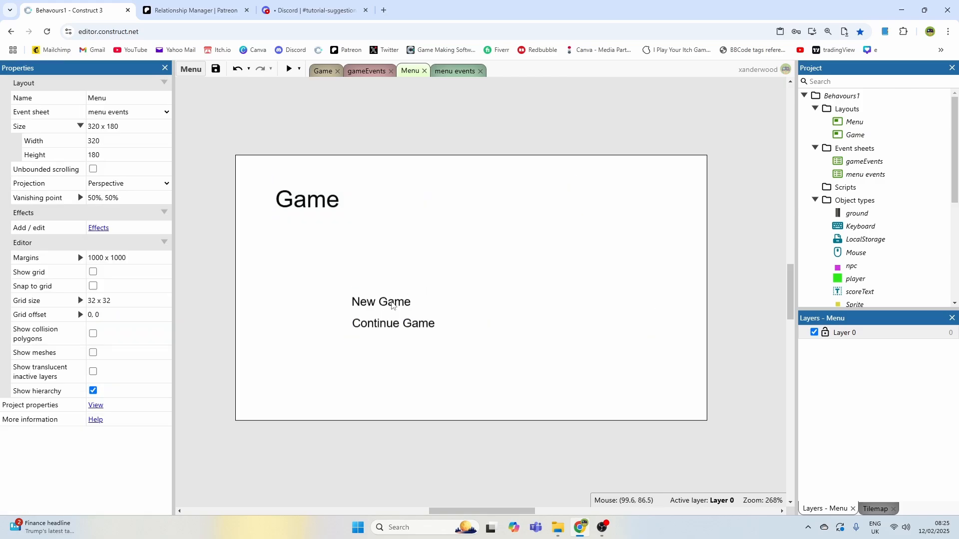
{"action": "left_click", "coordinate": [382, 326]}
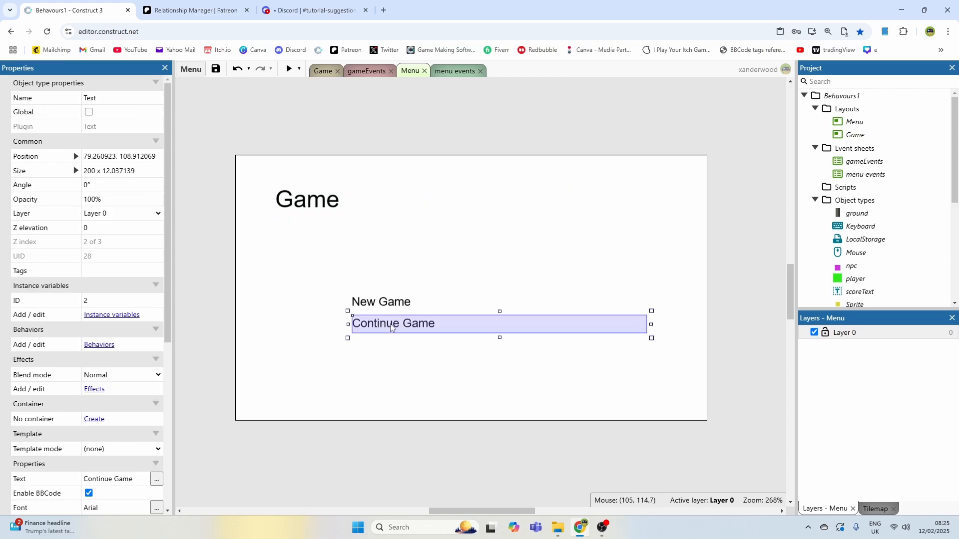
{"action": "left_click_drag", "start_coordinate": [391, 327], "coordinate": [383, 350], "text": "ctrl"}
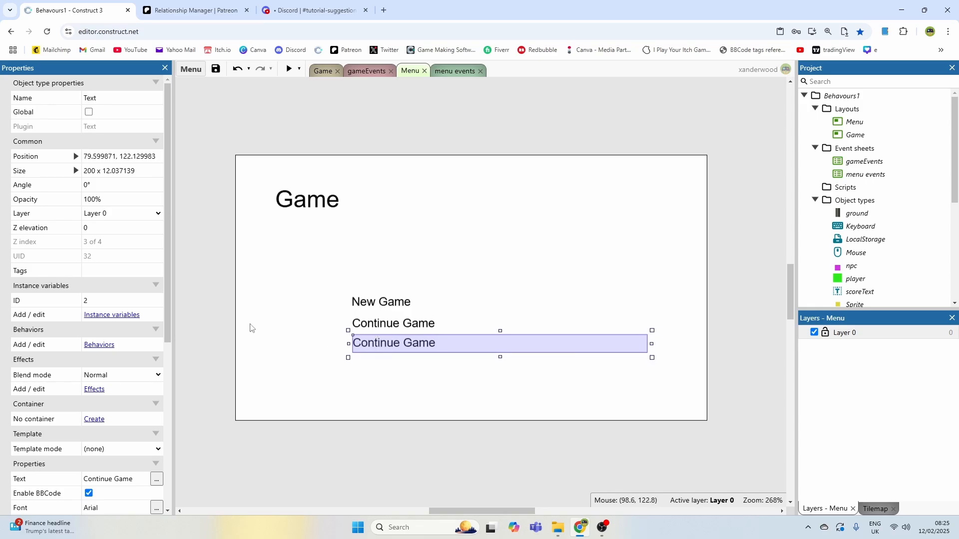
Step: Set the ID instance variable of the lower Continue Game text to 3
{"action": "left_click", "coordinate": [50, 299]}
{"action": "type", "text": "3"}
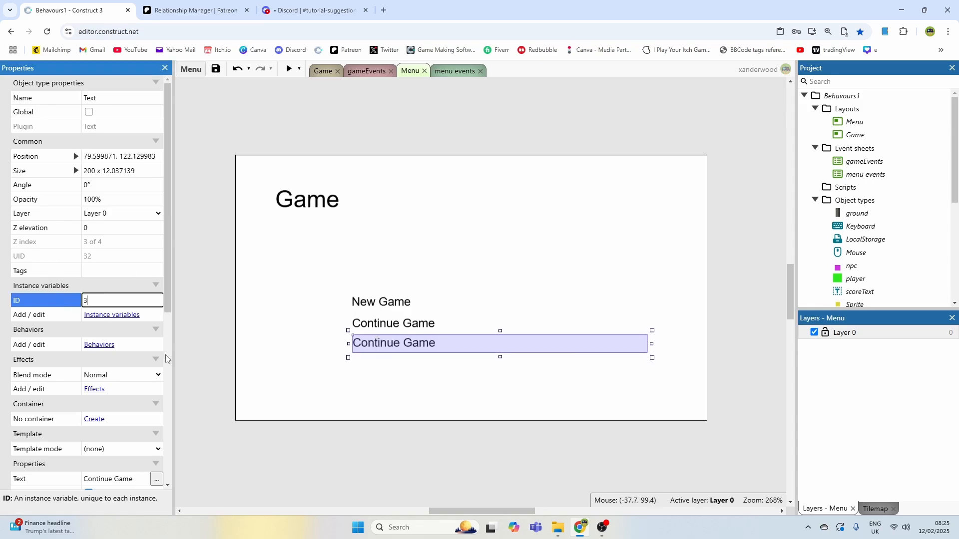
{"action": "left_click", "coordinate": [374, 402]}
Step: Change the lowest menu text in the Menu layout to read Options
{"action": "double_click", "coordinate": [386, 345]}
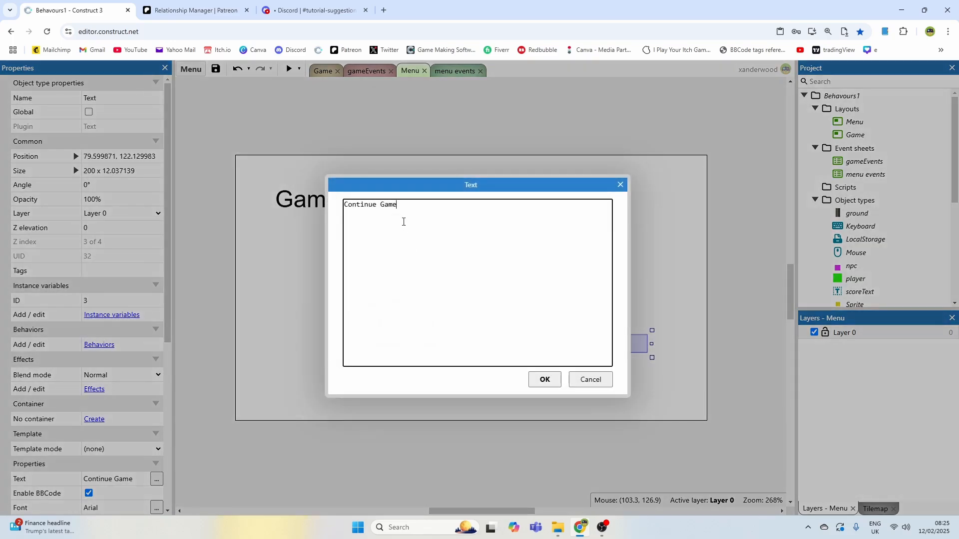
{"action": "left_click_drag", "start_coordinate": [398, 207], "coordinate": [339, 210]}
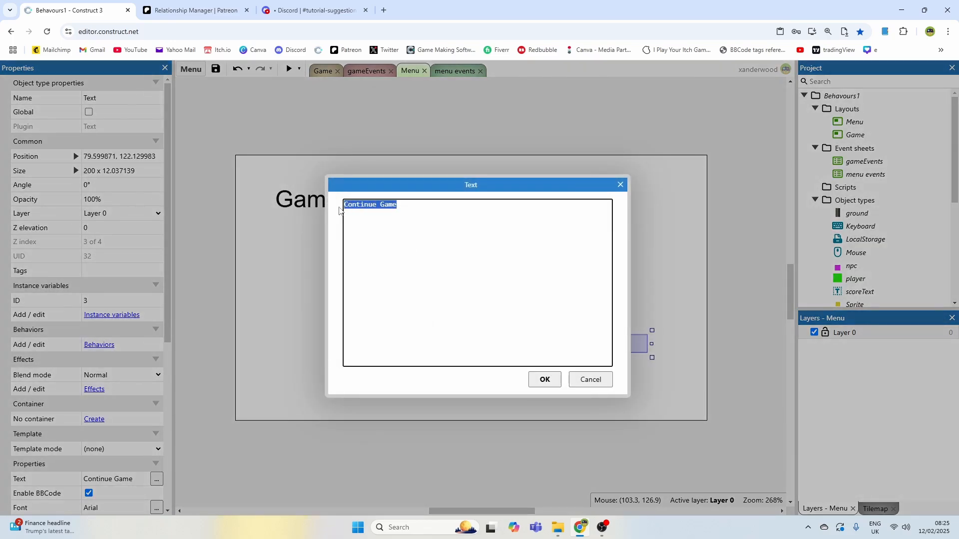
{"action": "type", "text": "Options"}
{"action": "key", "text": "Return"}
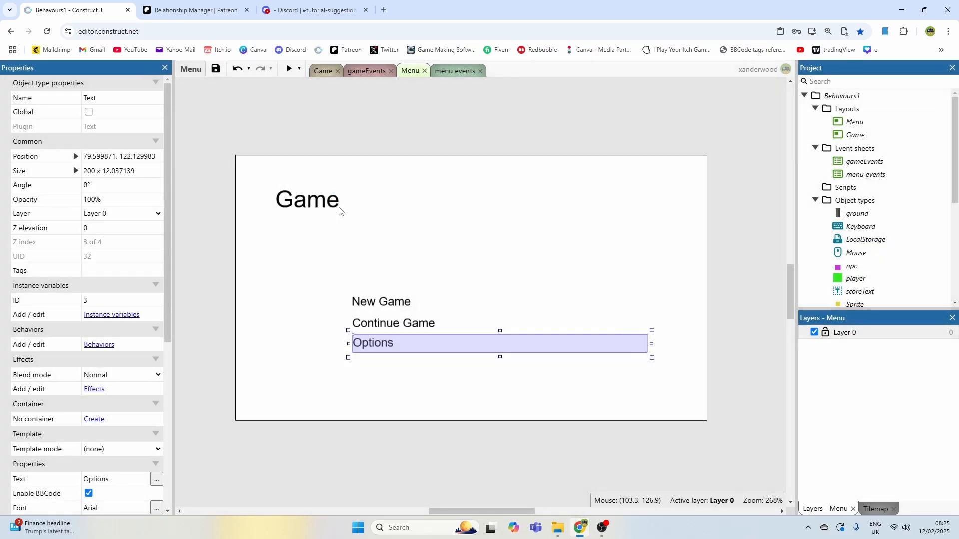
{"action": "left_click", "coordinate": [383, 144]}
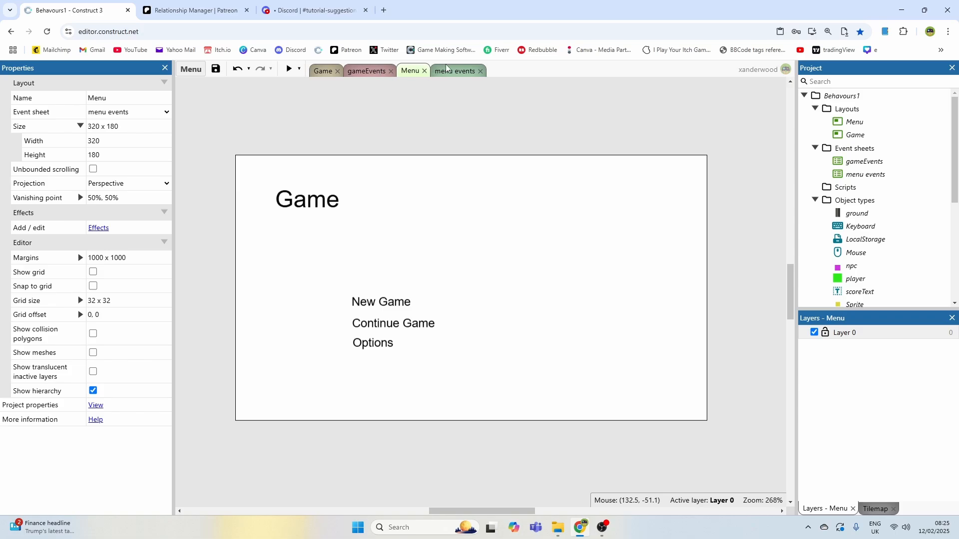
Step: In the menu events sheet, duplicate the sub-event that checks for text ID = 2
{"action": "left_click", "coordinate": [447, 70]}
{"action": "left_click", "coordinate": [228, 157]}
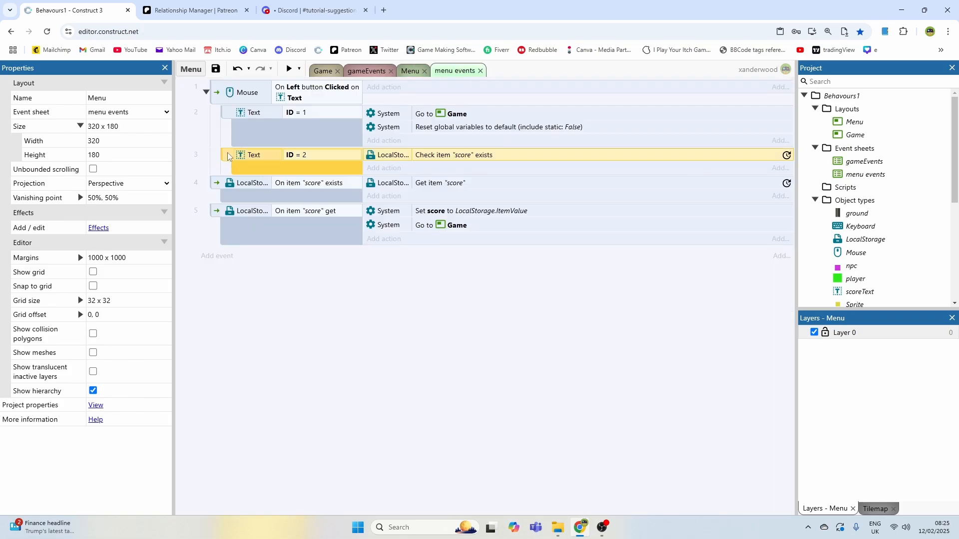
{"action": "key", "text": "ctrl+c"}
{"action": "key", "text": "ctrl+v"}
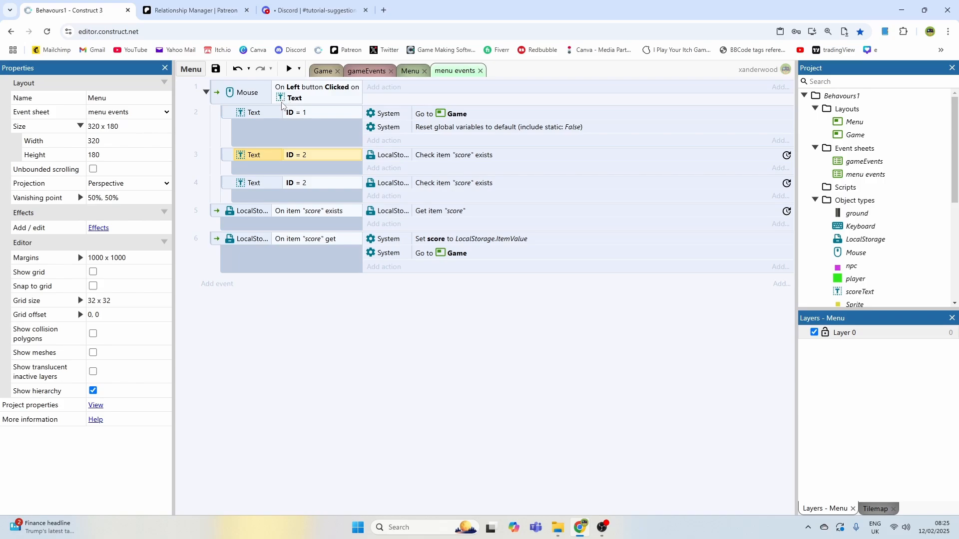
Step: Set the duplicated sub-event's ID comparison to 3 and delete its action that checks whether the score item exists
{"action": "left_click", "coordinate": [314, 93]}
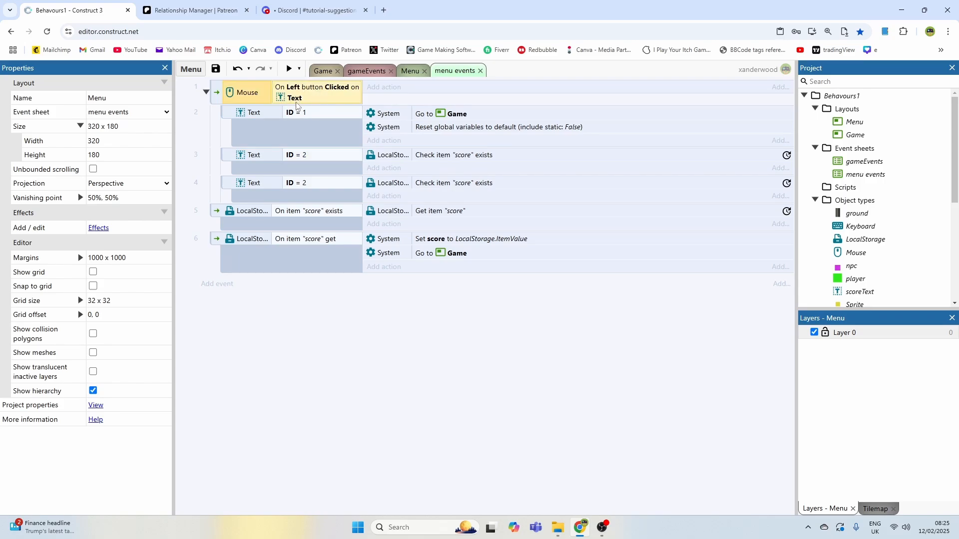
{"action": "double_click", "coordinate": [315, 188]}
{"action": "left_click", "coordinate": [467, 310]}
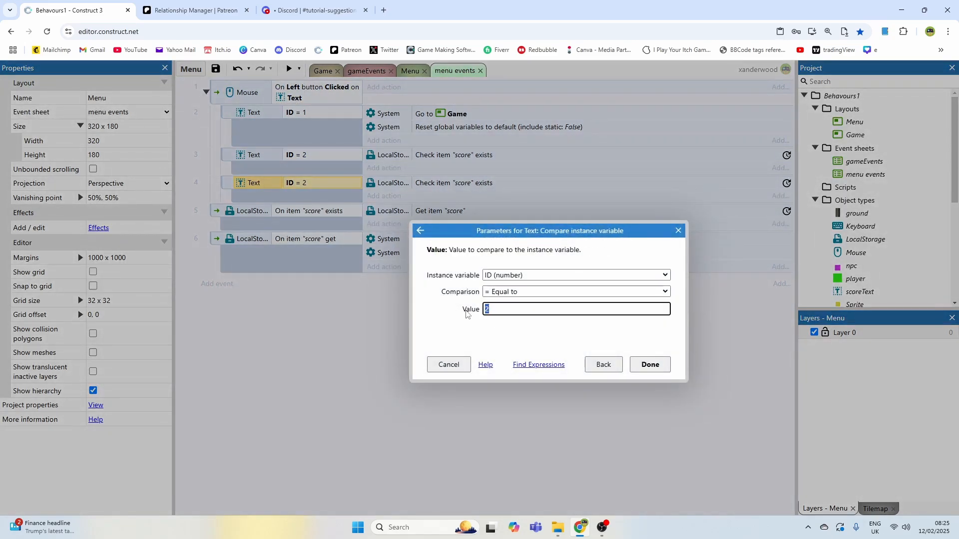
{"action": "type", "text": "3"}
{"action": "key", "text": "Return"}
{"action": "left_click", "coordinate": [446, 187]}
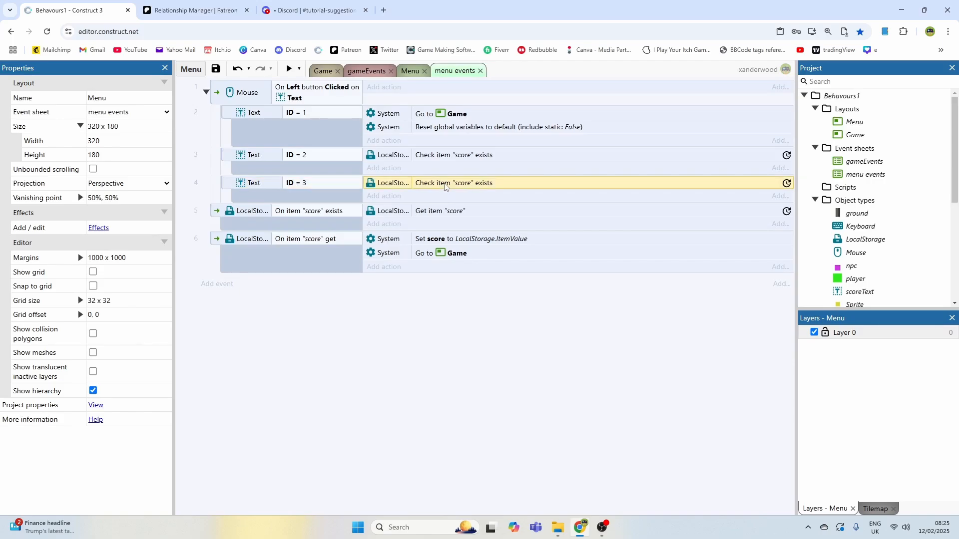
{"action": "key", "text": "Delete"}
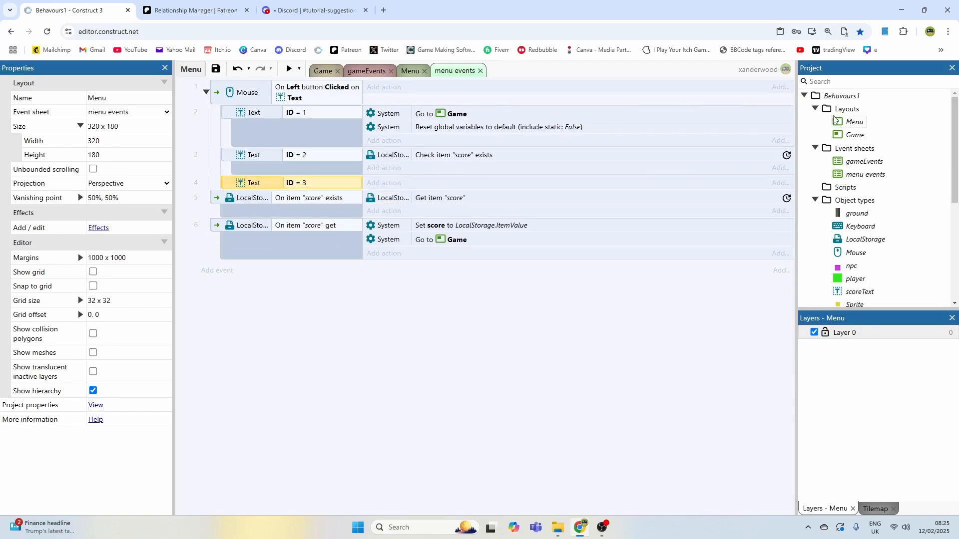
Step: Add a new layout without an event sheet and name it options
{"action": "right_click", "coordinate": [851, 109]}
{"action": "left_click", "coordinate": [879, 116]}
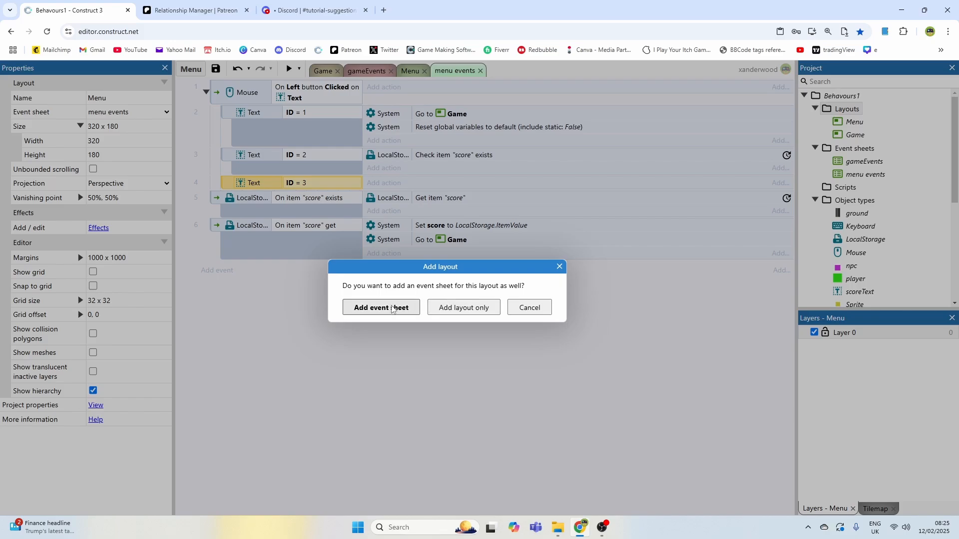
{"action": "left_click", "coordinate": [447, 307]}
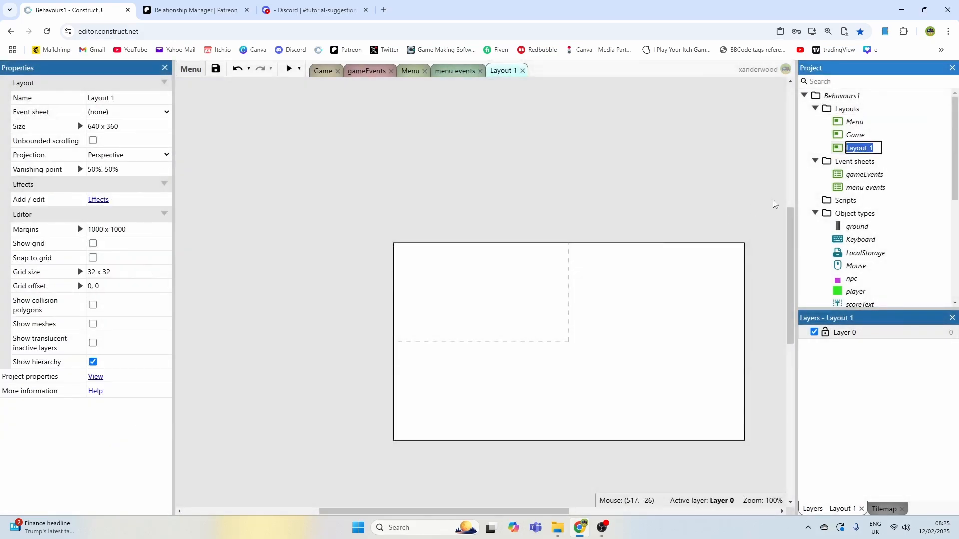
{"action": "type", "text": "options"}
{"action": "key", "text": "Return"}
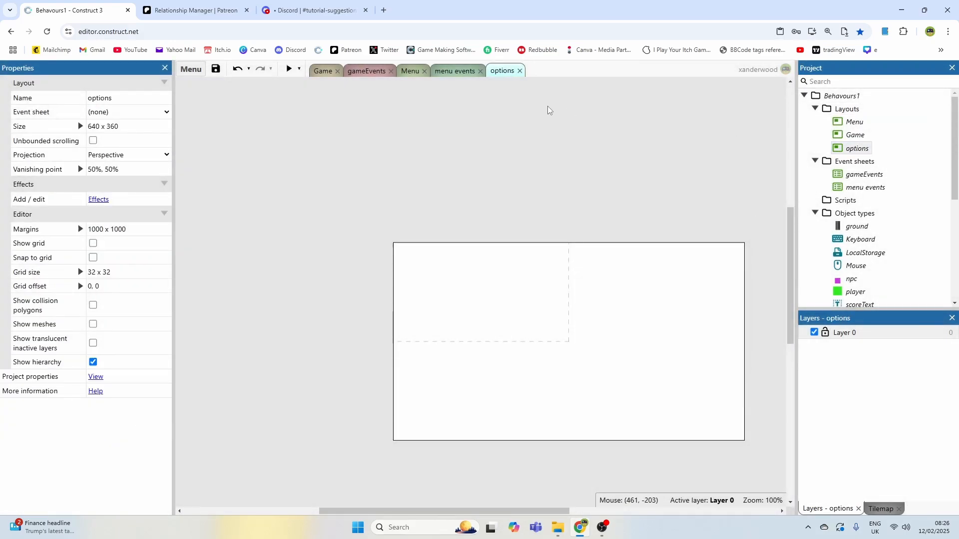
Step: In the menu events sheet, add a System Go to layout action targeting options to the ID = 3 sub-event
{"action": "left_click", "coordinate": [452, 71]}
{"action": "left_click", "coordinate": [382, 183]}
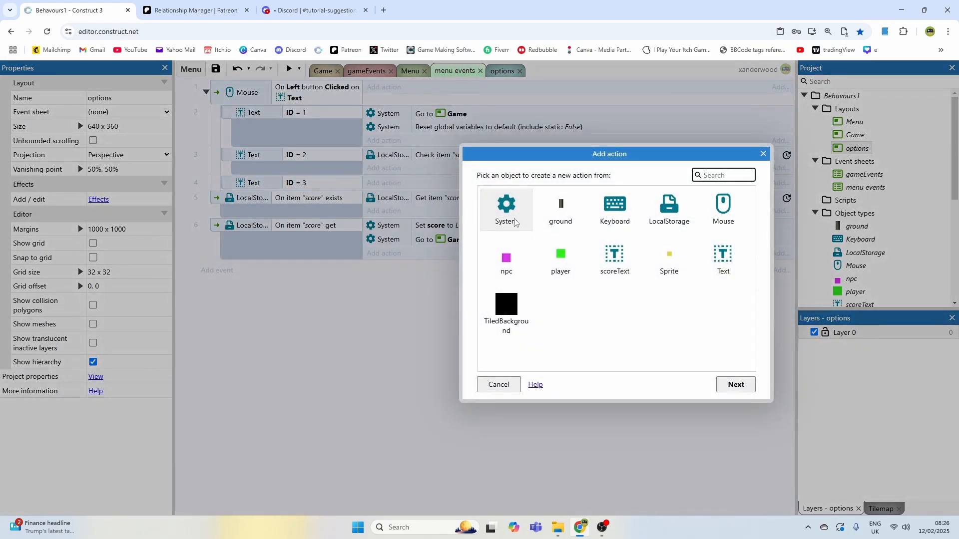
{"action": "double_click", "coordinate": [506, 208]}
{"action": "scroll", "coordinate": [457, 320], "scroll_direction": "down", "scroll_amount": 5}
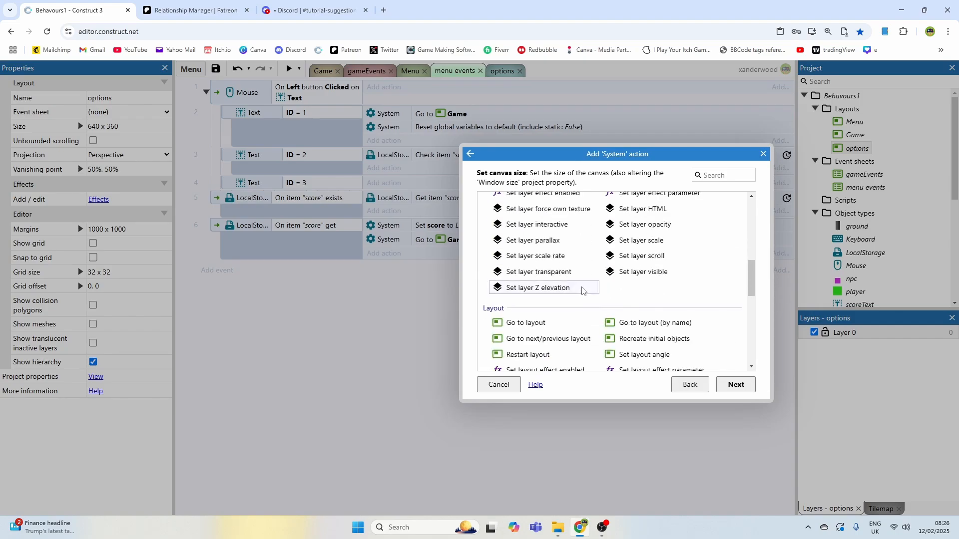
{"action": "scroll", "coordinate": [582, 291], "scroll_direction": "down", "scroll_amount": 1}
{"action": "double_click", "coordinate": [525, 272]}
{"action": "left_click", "coordinate": [514, 275]}
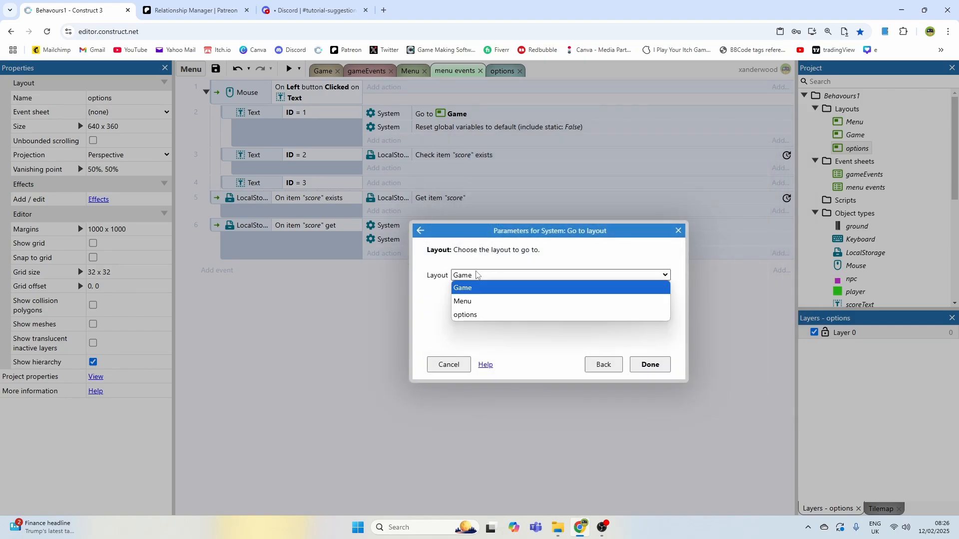
{"action": "left_click", "coordinate": [480, 315]}
{"action": "left_click", "coordinate": [650, 364]}
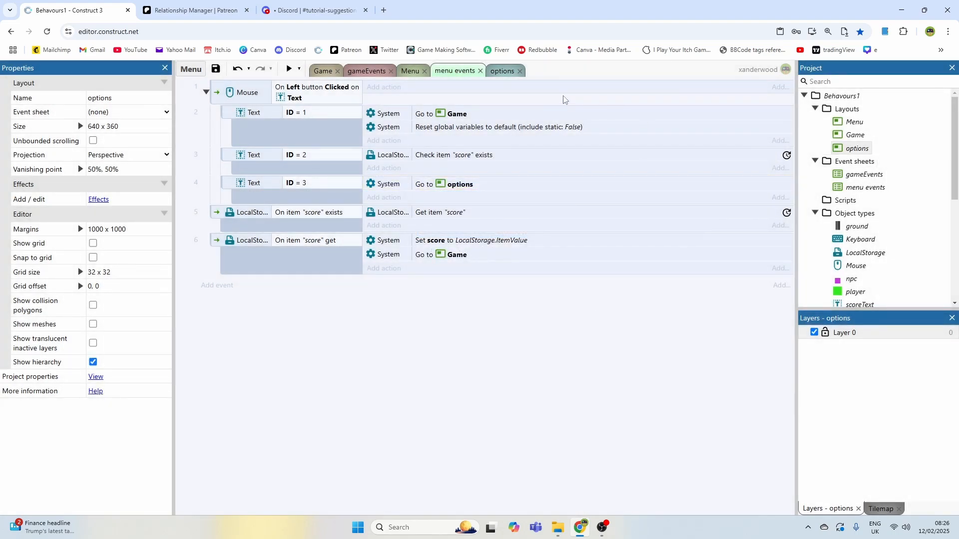
Step: Set the size of the options layout to 320 x 180
{"action": "left_click", "coordinate": [503, 71]}
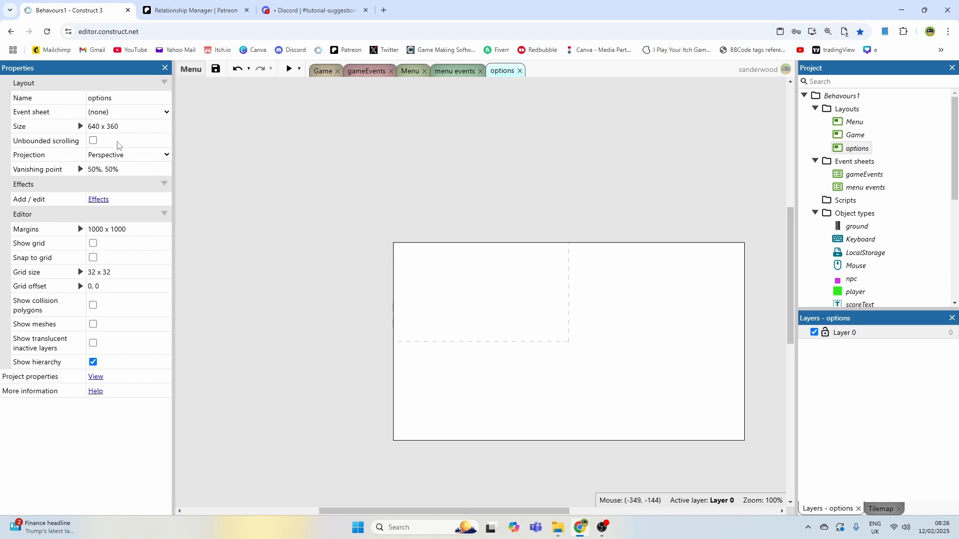
{"action": "left_click", "coordinate": [148, 127]}
{"action": "type", "text": "320"}
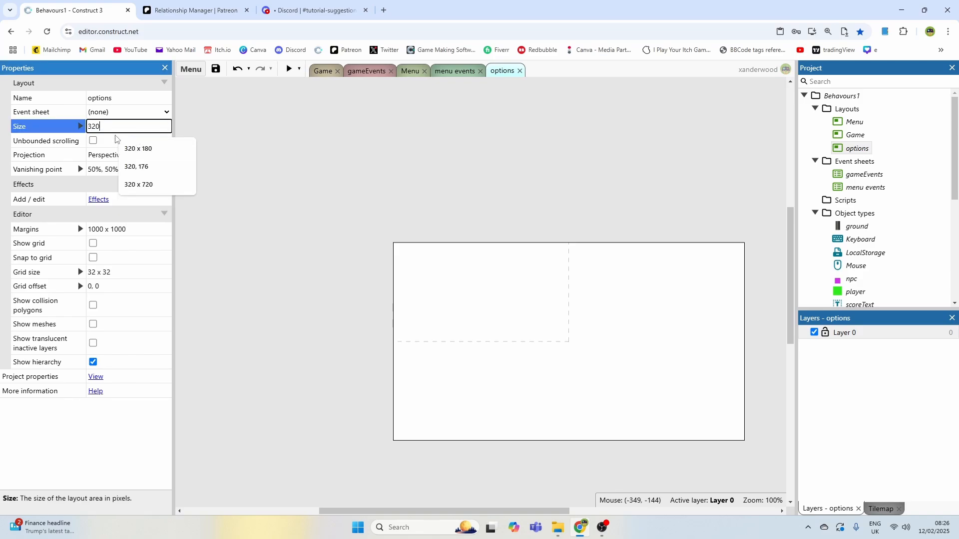
{"action": "left_click", "coordinate": [142, 150]}
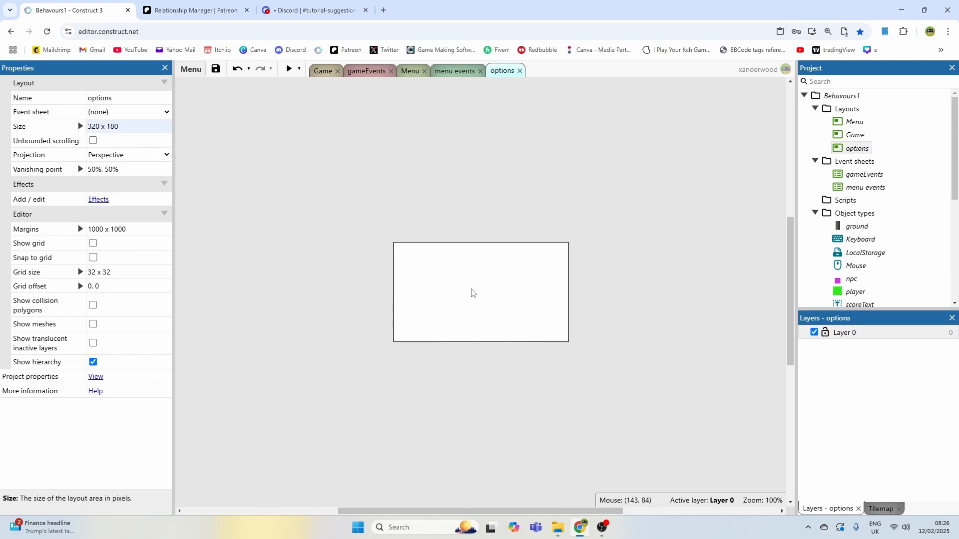
Step: Place an instance of the existing Text object in the lower half of the options layout
{"action": "scroll", "coordinate": [472, 295], "scroll_direction": "up", "scroll_amount": 5, "text": "ctrl"}
{"action": "scroll", "coordinate": [476, 300], "scroll_direction": "down", "scroll_amount": 2, "text": "ctrl"}
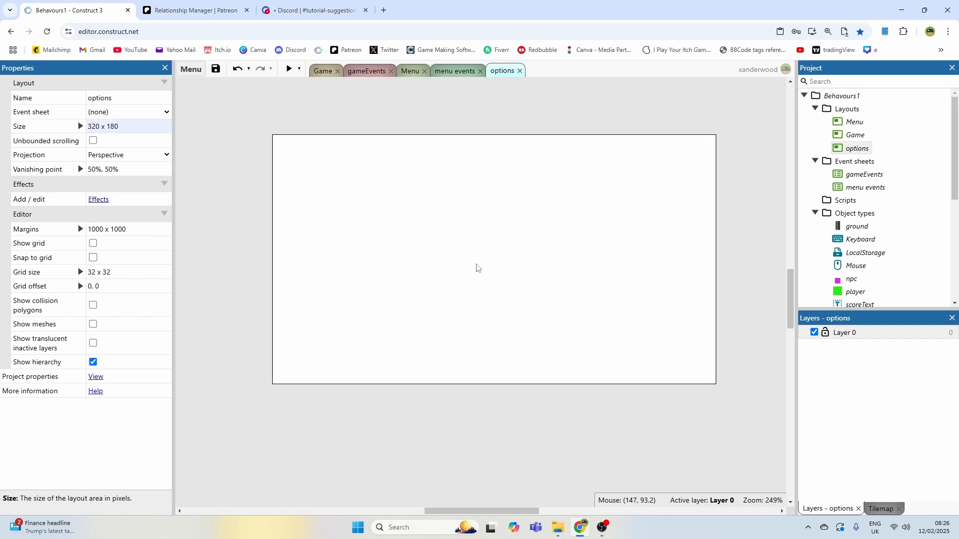
{"action": "scroll", "coordinate": [867, 267], "scroll_direction": "down", "scroll_amount": 1}
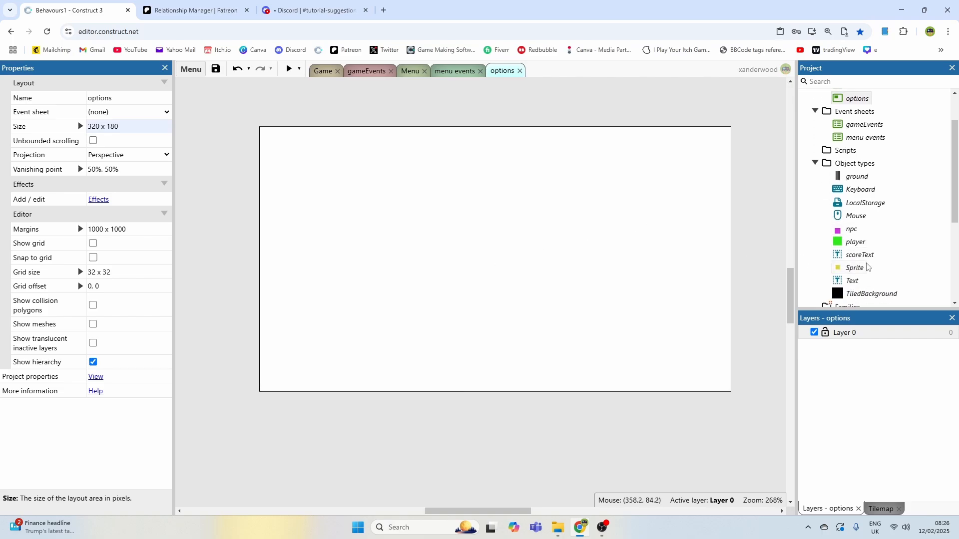
{"action": "left_click", "coordinate": [851, 281]}
{"action": "left_click_drag", "start_coordinate": [858, 283], "coordinate": [355, 302]}
Step: Set the placed text's font size to 6 and its ID instance variable to 4
{"action": "scroll", "coordinate": [111, 439], "scroll_direction": "down", "scroll_amount": 1}
{"action": "scroll", "coordinate": [111, 439], "scroll_direction": "down", "scroll_amount": 2}
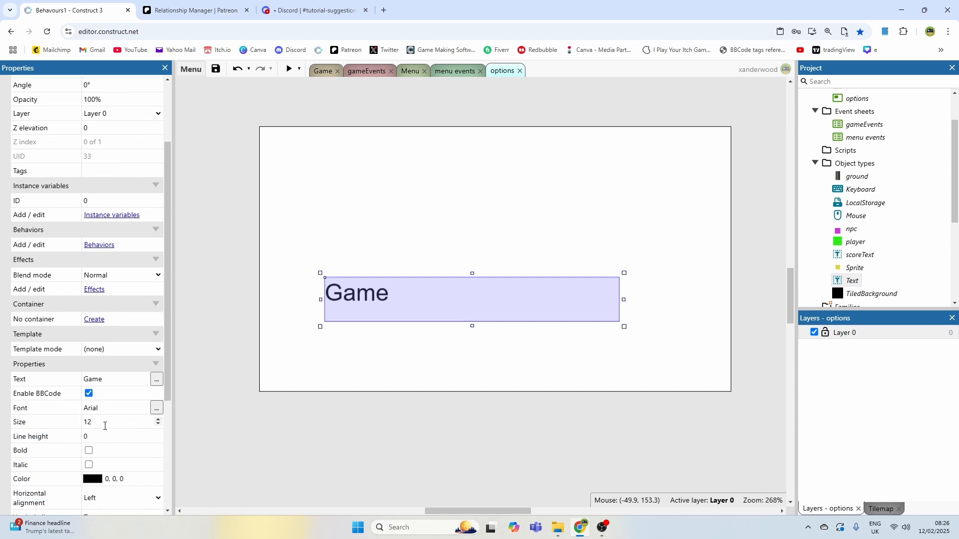
{"action": "left_click", "coordinate": [107, 422]}
{"action": "type", "text": "6"}
{"action": "key", "text": "Tab"}
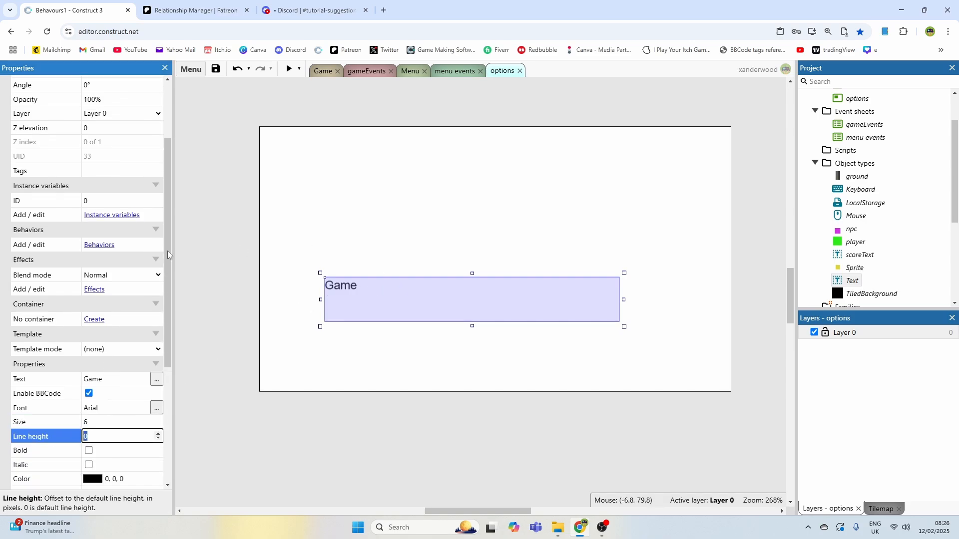
{"action": "left_click", "coordinate": [95, 203]}
{"action": "type", "text": "4"}
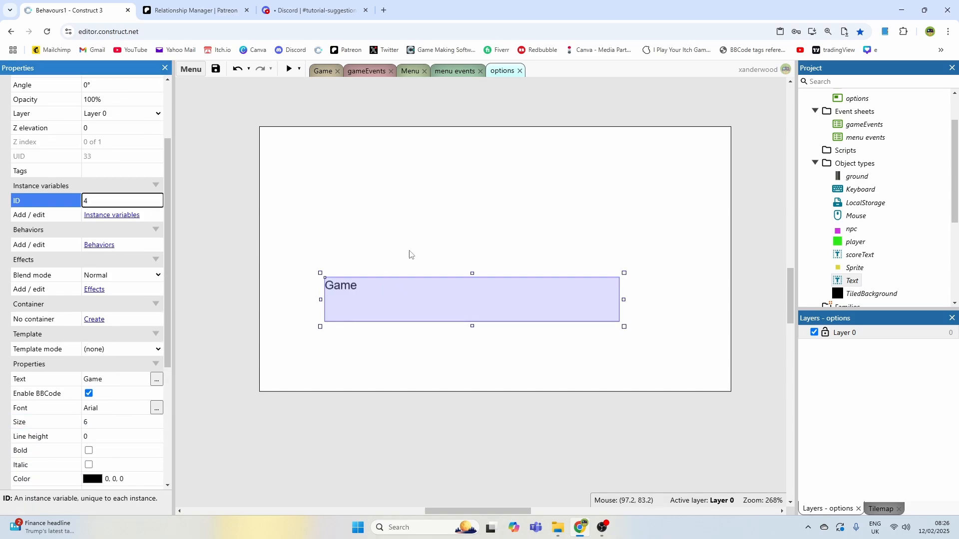
{"action": "left_click", "coordinate": [410, 255]}
{"action": "left_click", "coordinate": [375, 288]}
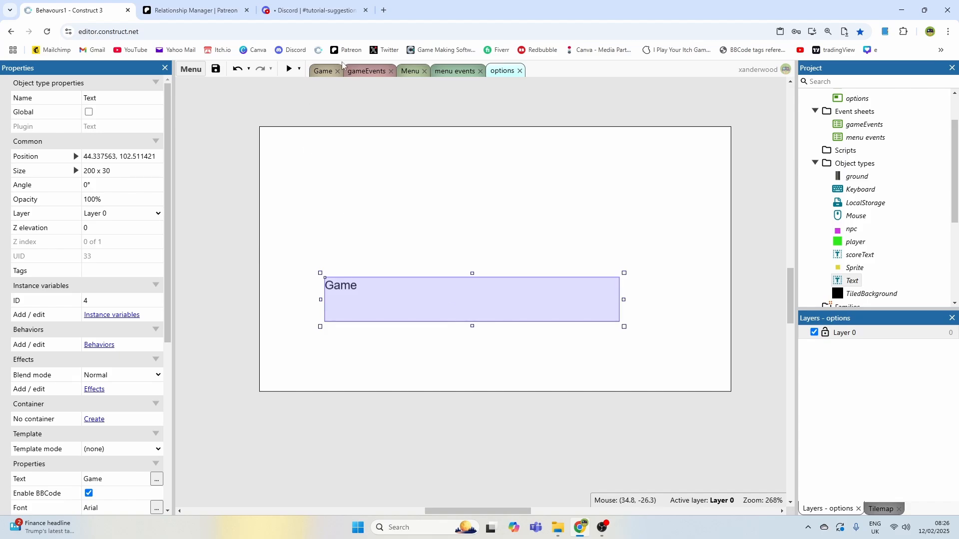
Step: In the menu events sheet, duplicate the ID = 3 sub-event and set the copy's ID comparison to 4
{"action": "left_click", "coordinate": [449, 71]}
{"action": "left_click", "coordinate": [226, 186]}
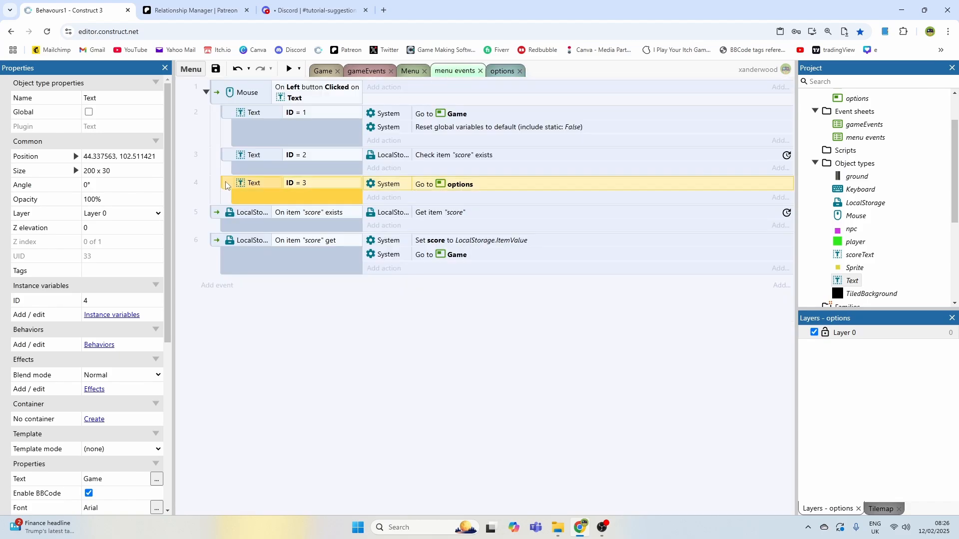
{"action": "key", "text": "ctrl+v"}
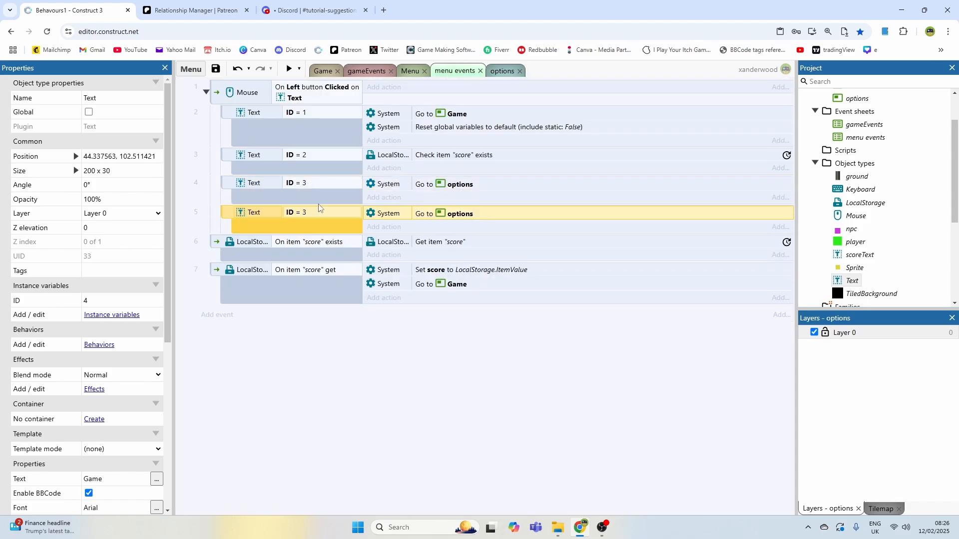
{"action": "double_click", "coordinate": [313, 214]}
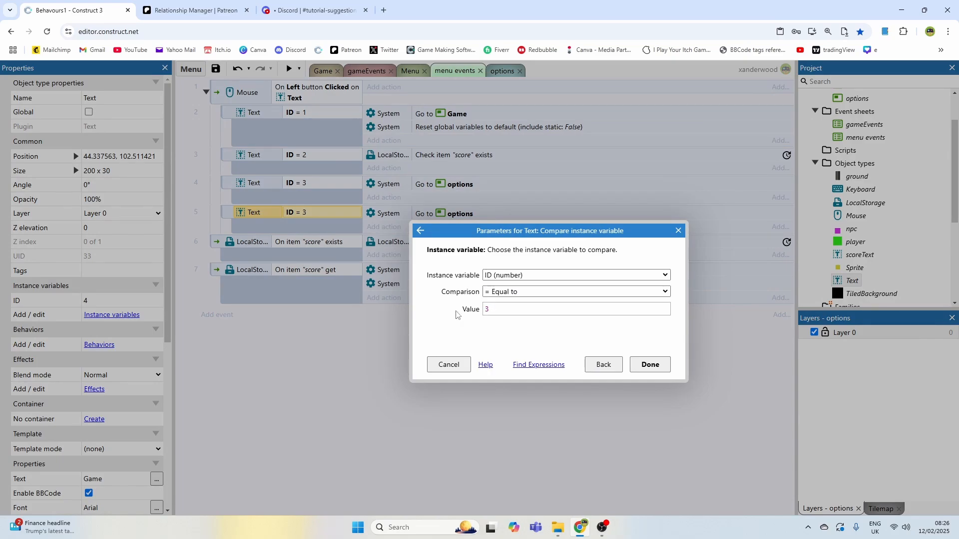
{"action": "left_click", "coordinate": [472, 311]}
{"action": "type", "text": "4"}
{"action": "key", "text": "Return"}
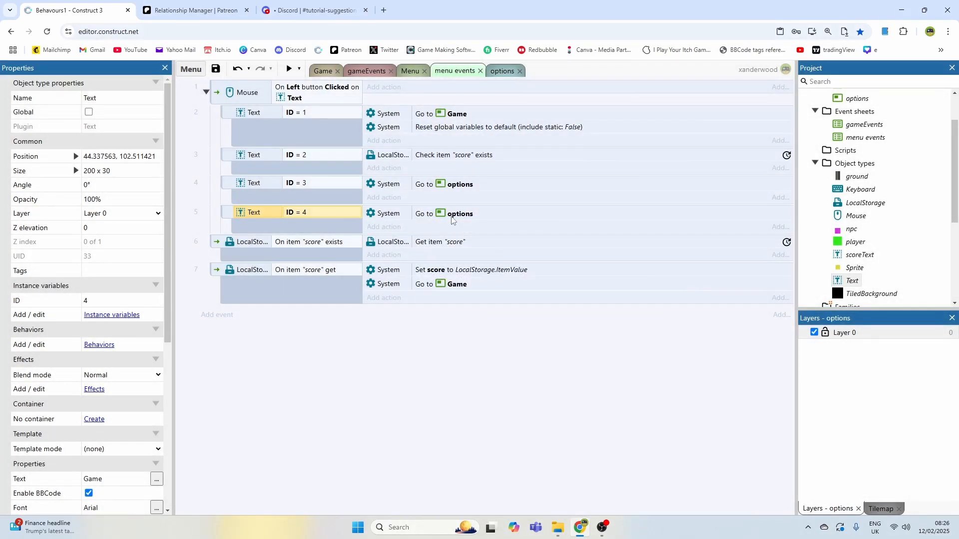
Step: Change the Go to layout action of the ID = 4 sub-event to the Menu layout
{"action": "double_click", "coordinate": [494, 213]}
{"action": "left_click", "coordinate": [513, 276]}
{"action": "left_click", "coordinate": [469, 299]}
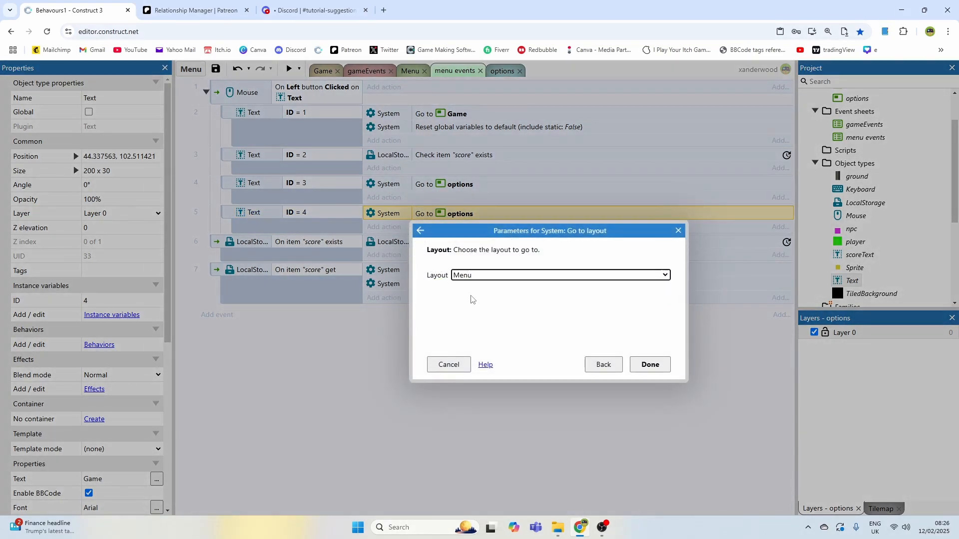
{"action": "left_click", "coordinate": [648, 365]}
Step: In the options layout, change the text to Back and move it closer to the layout's lower edge
{"action": "left_click", "coordinate": [498, 71]}
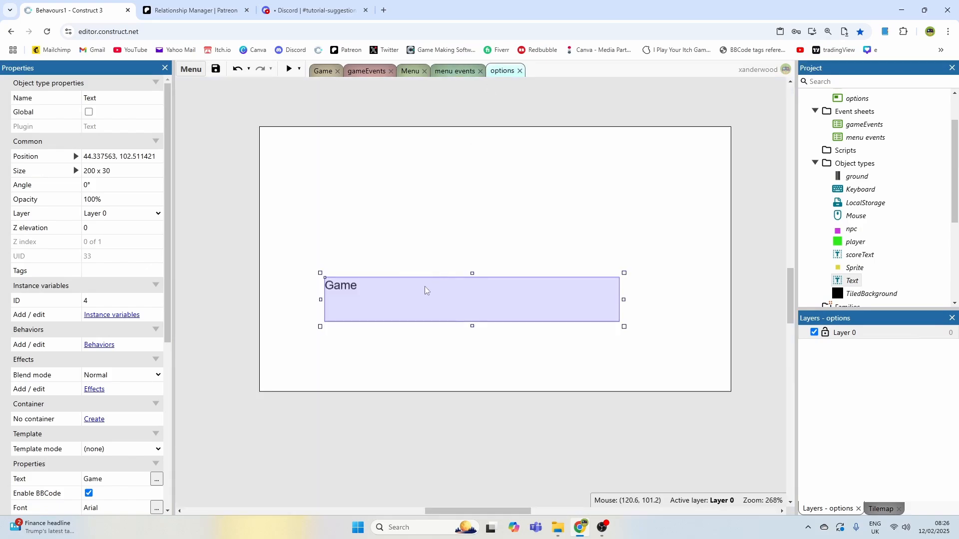
{"action": "scroll", "coordinate": [115, 359], "scroll_direction": "down", "scroll_amount": 3}
{"action": "left_click", "coordinate": [109, 331]}
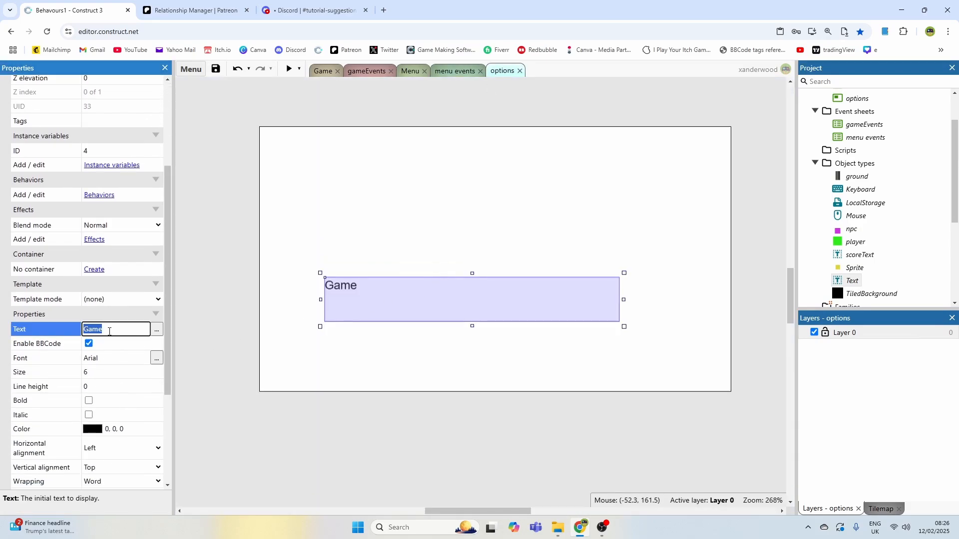
{"action": "type", "text": "Back"}
{"action": "left_click", "coordinate": [394, 193]}
{"action": "left_click_drag", "start_coordinate": [357, 292], "coordinate": [373, 338]}
{"action": "left_click", "coordinate": [396, 244]}
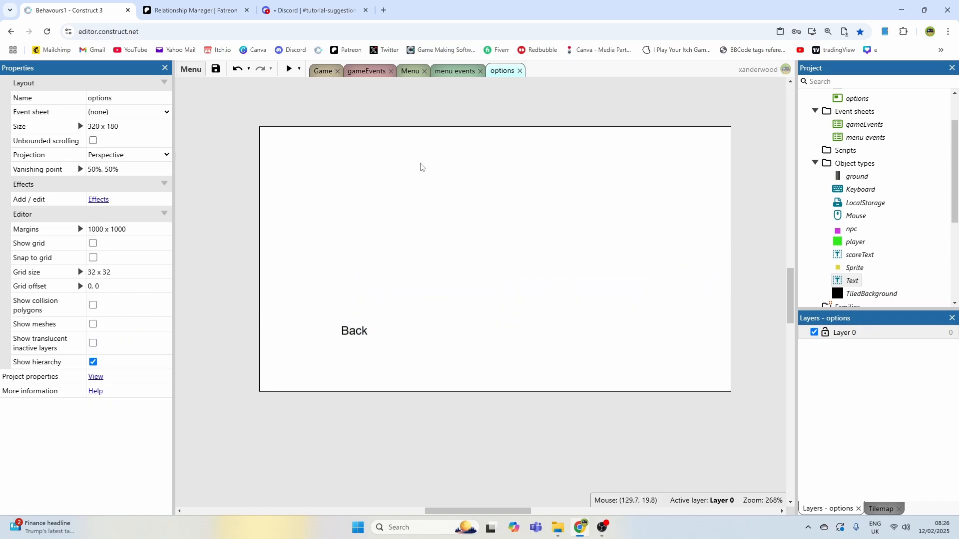
Step: Duplicate the Back text into the upper part of the options layout and set the copy's ID instance variable to 0
{"action": "left_click", "coordinate": [360, 331]}
{"action": "left_click", "coordinate": [393, 213]}
{"action": "left_click_drag", "start_coordinate": [352, 335], "coordinate": [366, 182], "text": "ctrl"}
{"action": "left_click", "coordinate": [98, 305]}
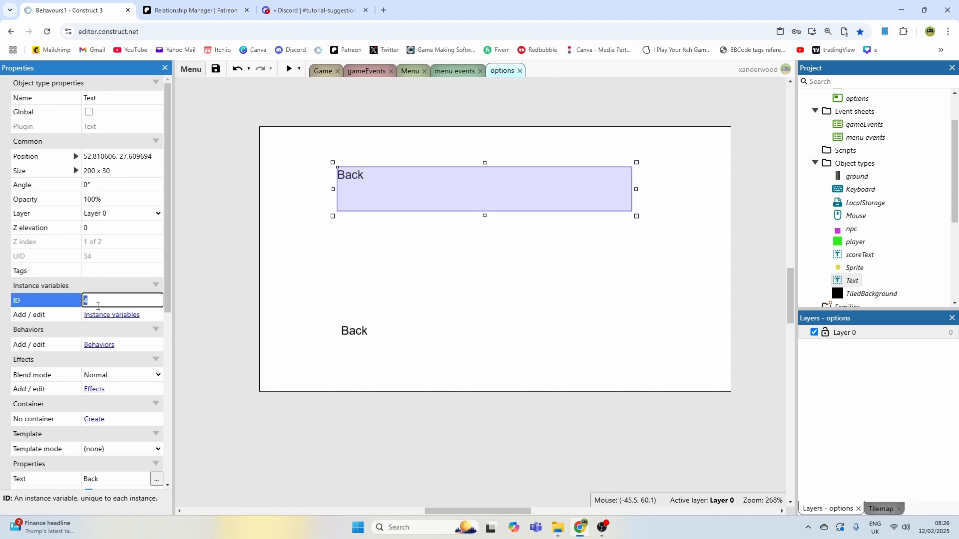
{"action": "left_click", "coordinate": [389, 245]}
Step: Set the duplicated text's font size to 12 and change its wording to Options Menu
{"action": "left_click", "coordinate": [376, 190]}
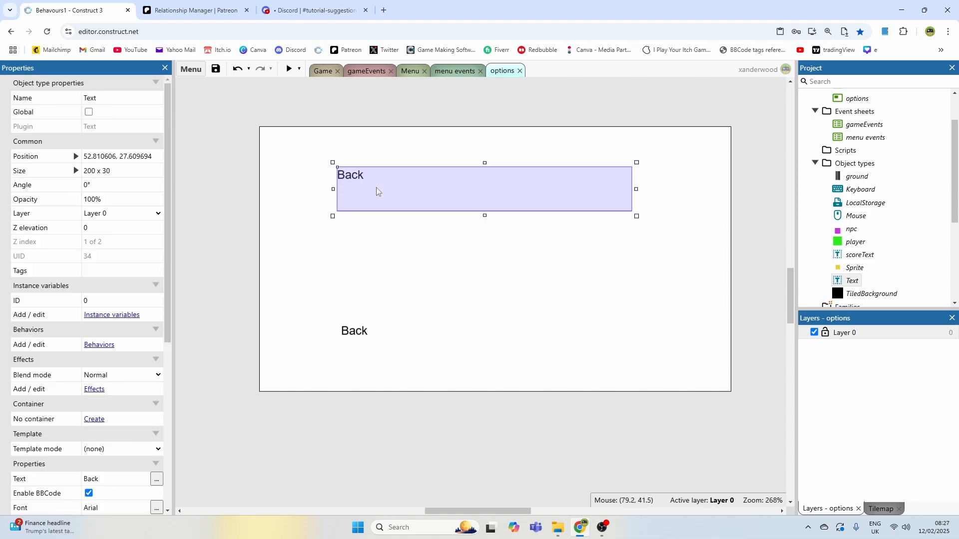
{"action": "scroll", "coordinate": [108, 471], "scroll_direction": "down", "scroll_amount": 2}
{"action": "left_click", "coordinate": [107, 423]}
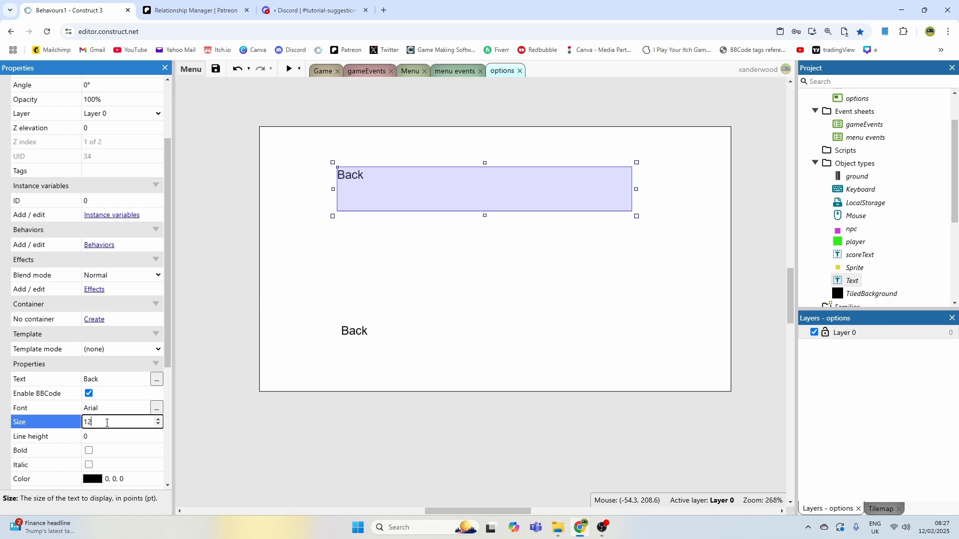
{"action": "key", "text": "Tab"}
{"action": "double_click", "coordinate": [374, 193]}
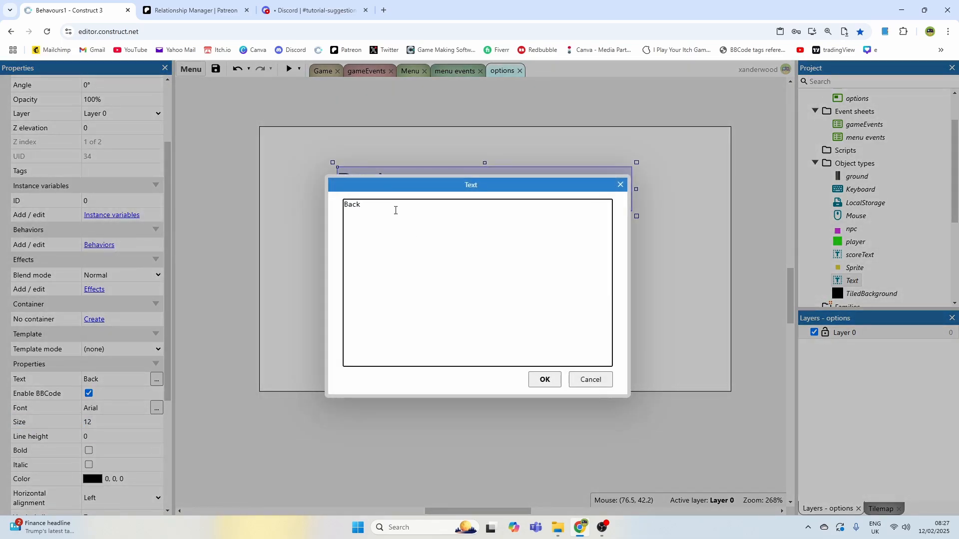
{"action": "left_click_drag", "start_coordinate": [396, 207], "coordinate": [345, 200]}
{"action": "type", "text": "Options Menu"}
{"action": "key", "text": "Return"}
Step: Move the Options Menu title to the layout's upper-left corner and the Back text nearer its lower-left corner
{"action": "left_click_drag", "start_coordinate": [387, 190], "coordinate": [333, 165]}
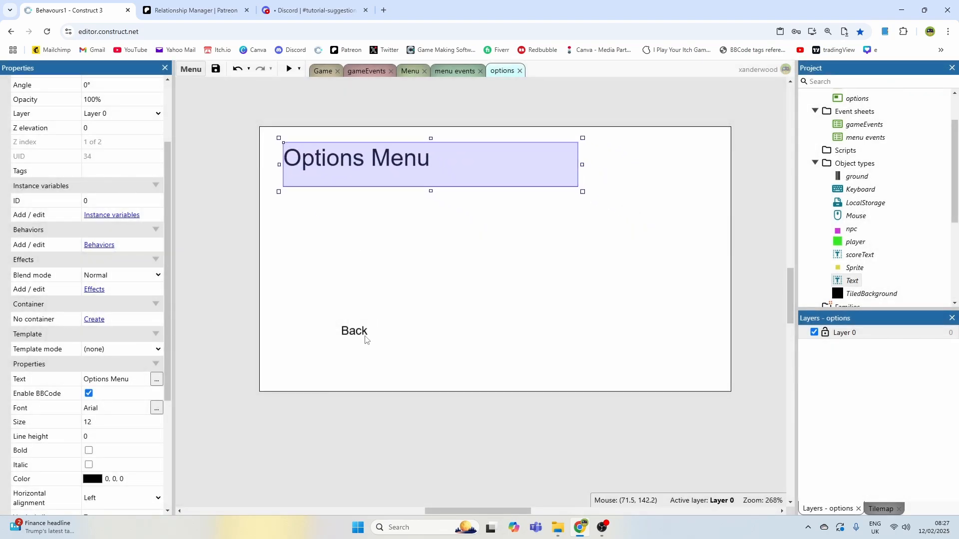
{"action": "left_click_drag", "start_coordinate": [364, 337], "coordinate": [341, 357]}
{"action": "left_click", "coordinate": [360, 253]}
{"action": "left_click_drag", "start_coordinate": [344, 217], "coordinate": [569, 292]}
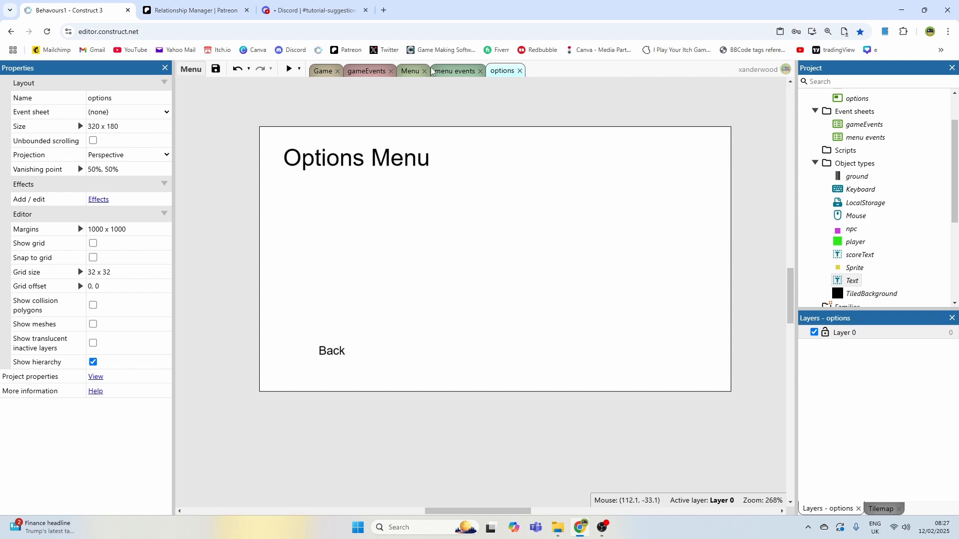
Step: Preview the options layout to test the Back text, and close the preview
{"action": "left_click", "coordinate": [363, 72]}
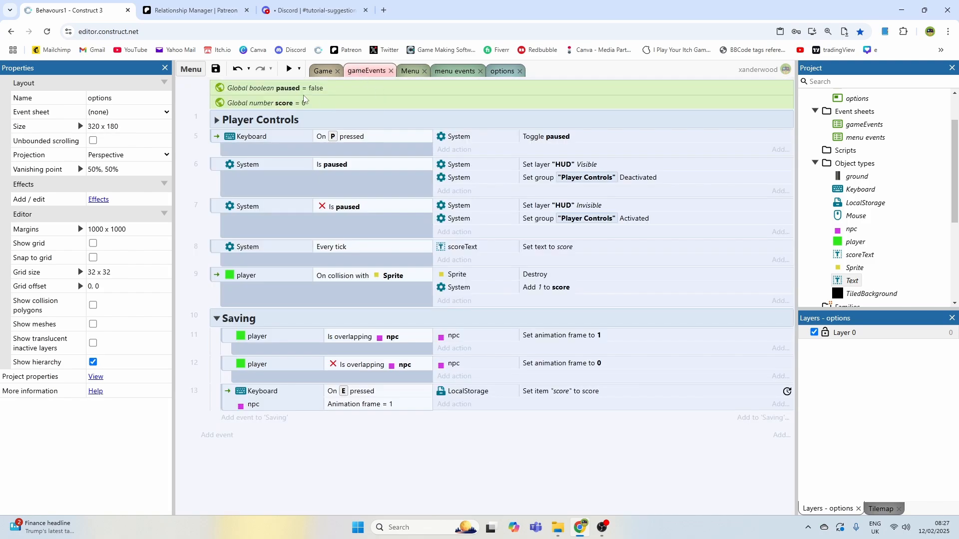
{"action": "left_click", "coordinate": [502, 70]}
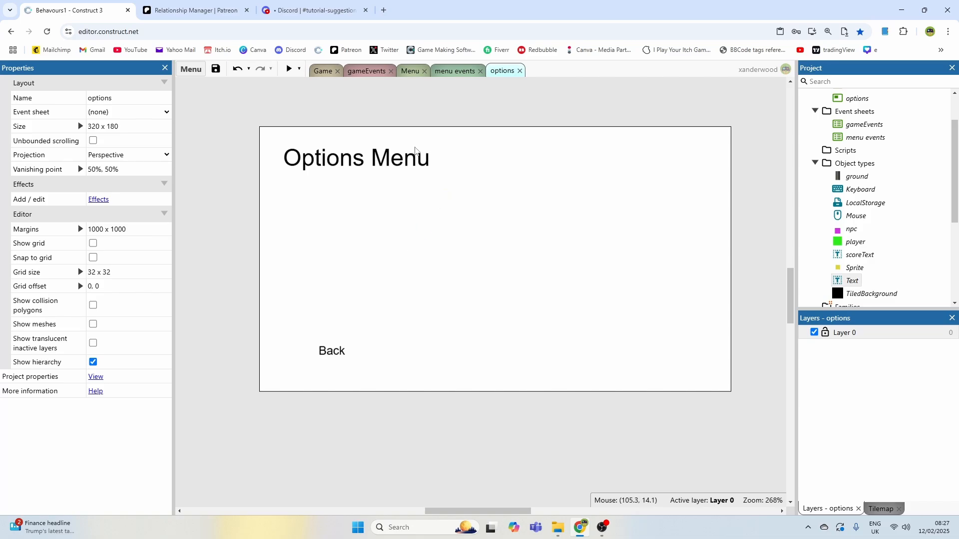
{"action": "left_click", "coordinate": [289, 69]}
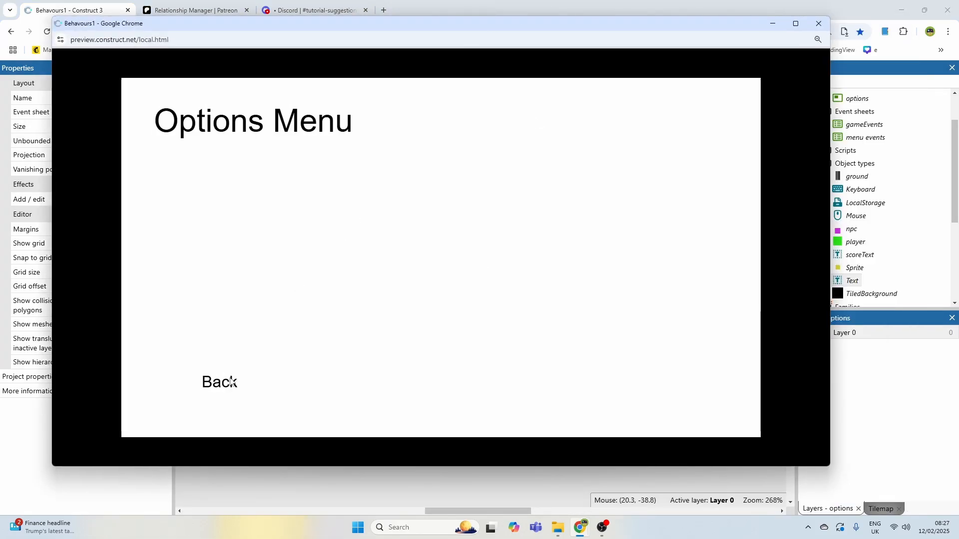
{"action": "left_click", "coordinate": [819, 23]}
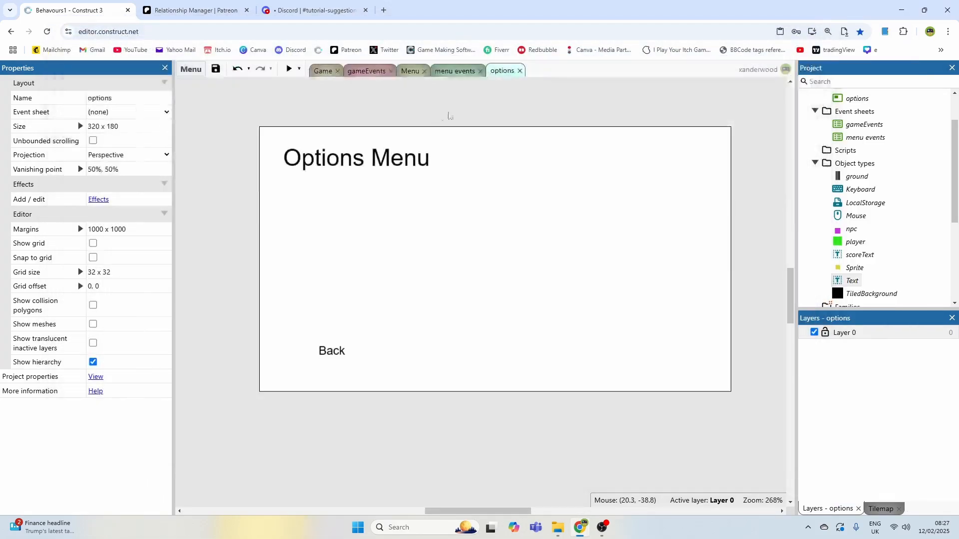
Step: Assign the menu events sheet to the options layout
{"action": "left_click", "coordinate": [369, 71]}
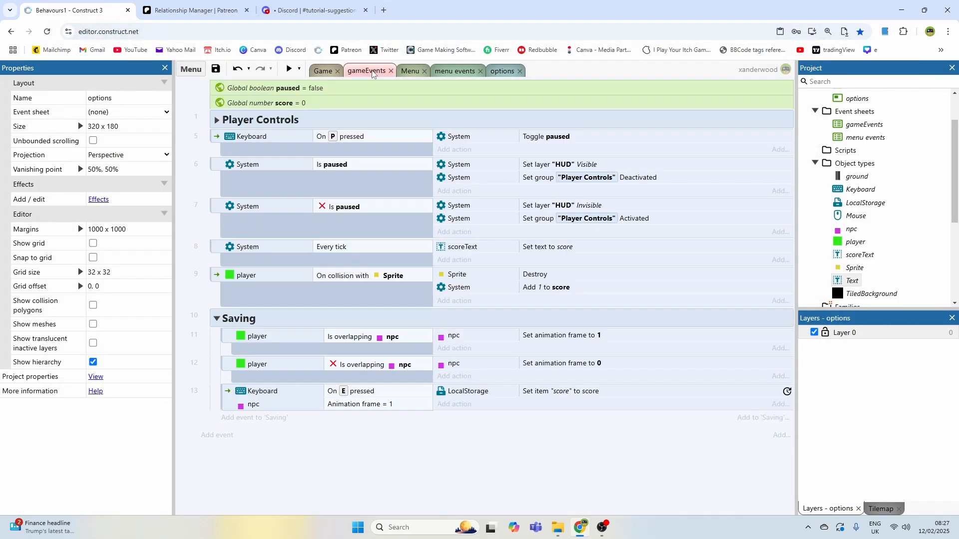
{"action": "left_click", "coordinate": [502, 71]}
{"action": "scroll", "coordinate": [862, 169], "scroll_direction": "up", "scroll_amount": 1}
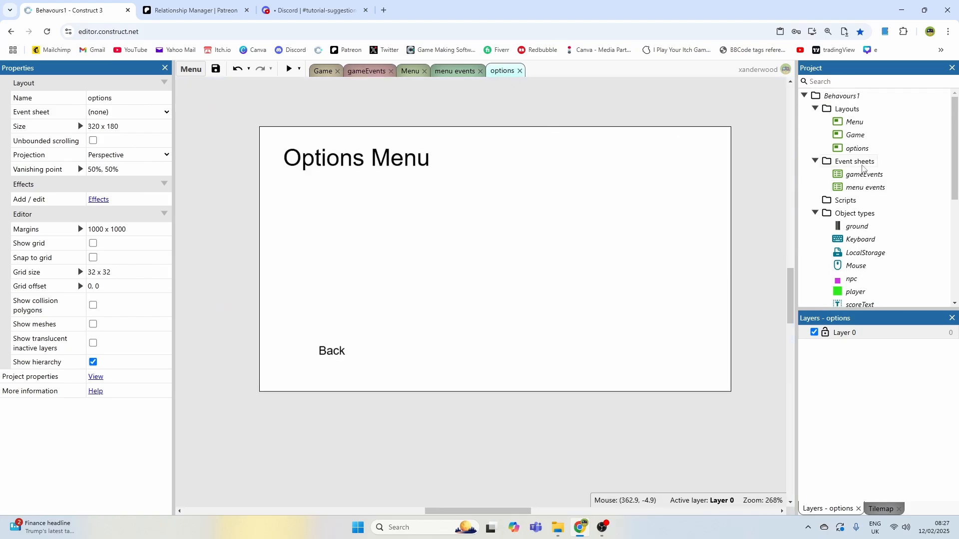
{"action": "left_click", "coordinate": [862, 151]}
{"action": "left_click", "coordinate": [138, 114]}
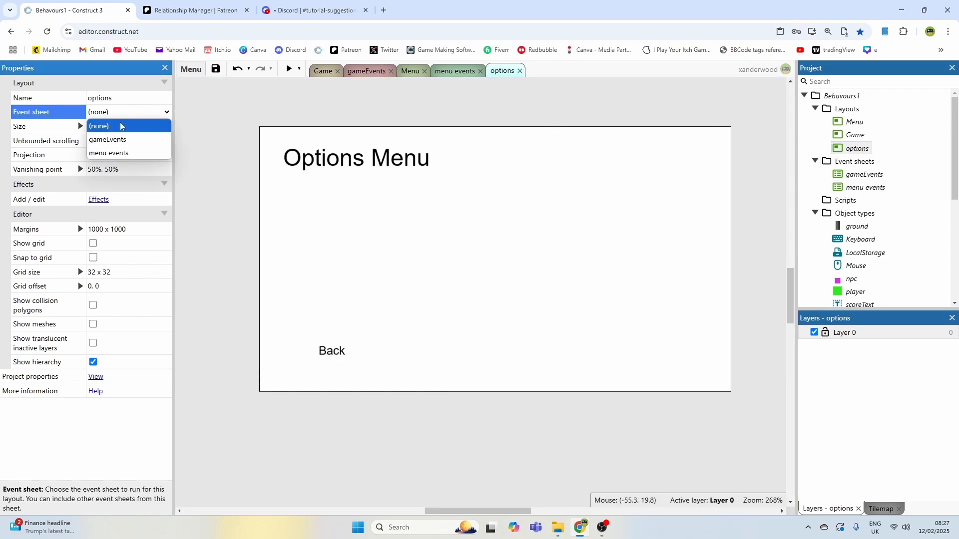
{"action": "left_click", "coordinate": [118, 151]}
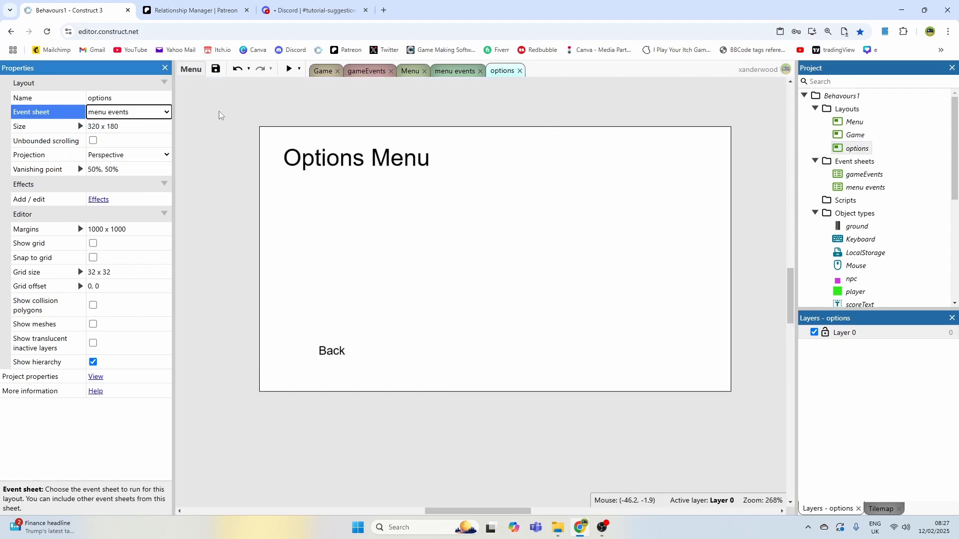
Step: Preview the options layout again, test switching between it and the main menu, and close the preview
{"action": "left_click", "coordinate": [289, 69]}
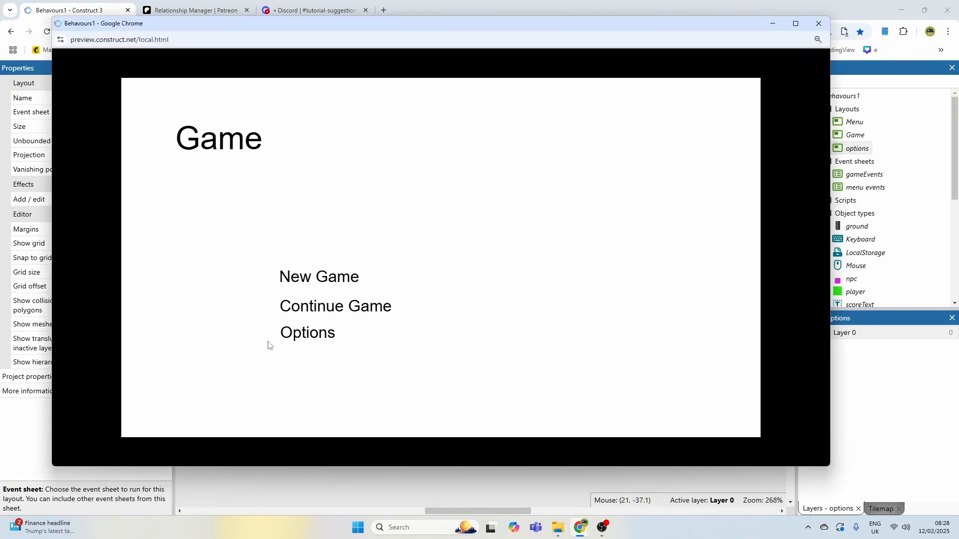
{"action": "left_click", "coordinate": [319, 337]}
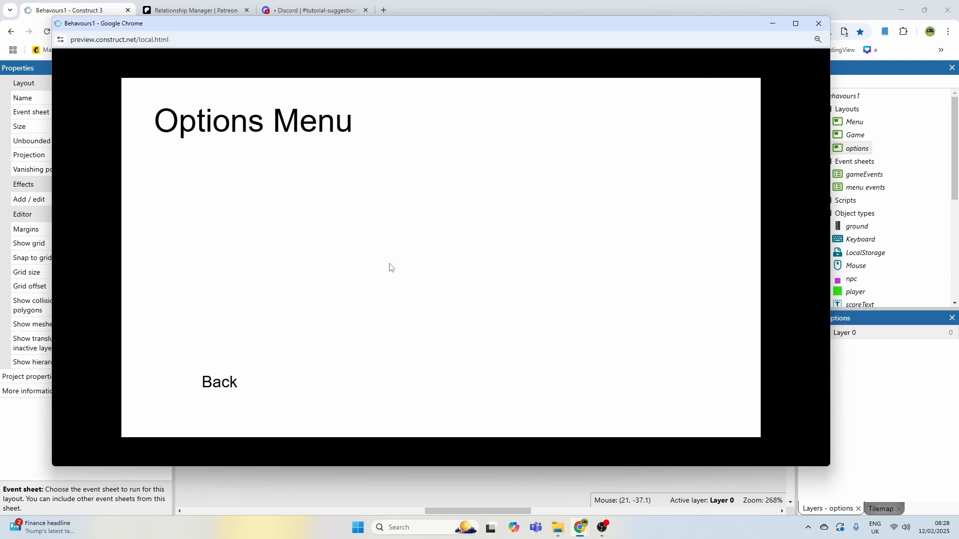
{"action": "left_click", "coordinate": [819, 23]}
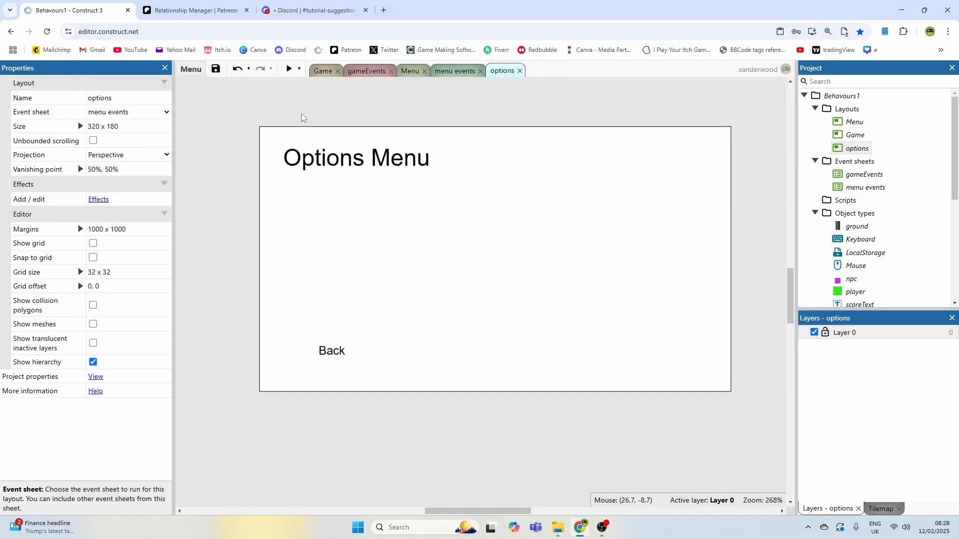
Step: Review the Game, Menu and options layouts together with the gameEvents and menu events sheets
{"action": "left_click", "coordinate": [325, 73]}
{"action": "left_click", "coordinate": [412, 71]}
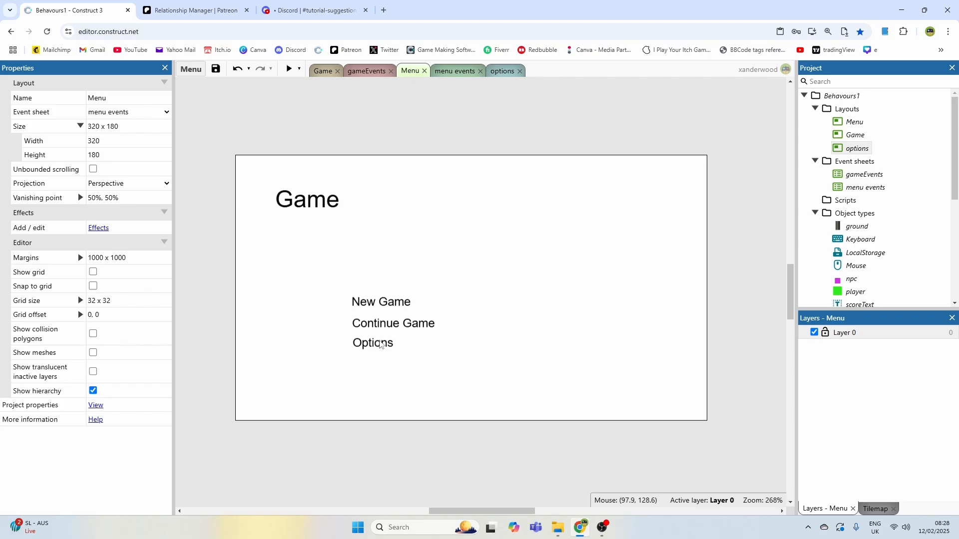
{"action": "left_click", "coordinate": [469, 72]}
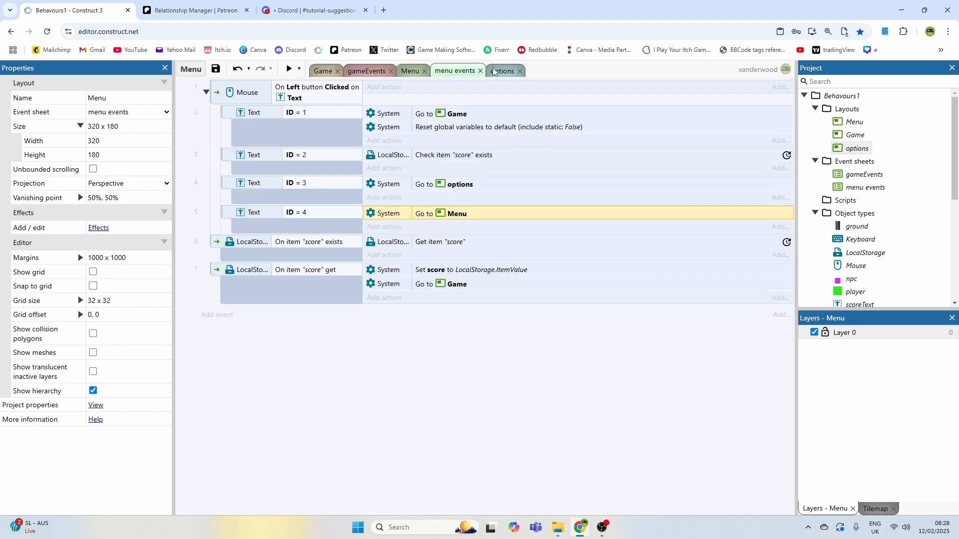
{"action": "left_click", "coordinate": [502, 70]}
{"action": "left_click", "coordinate": [455, 71]}
{"action": "left_click", "coordinate": [372, 71]}
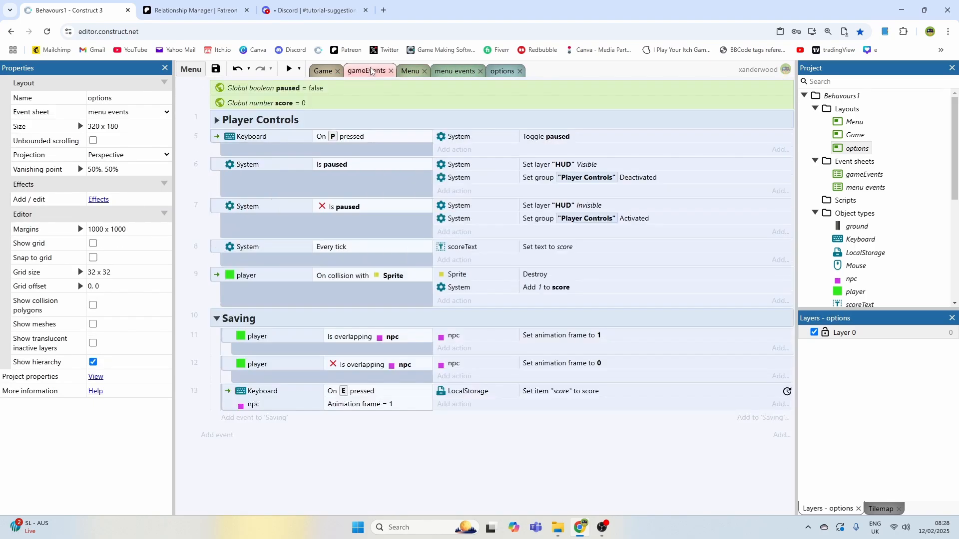
{"action": "left_click", "coordinate": [321, 73]}
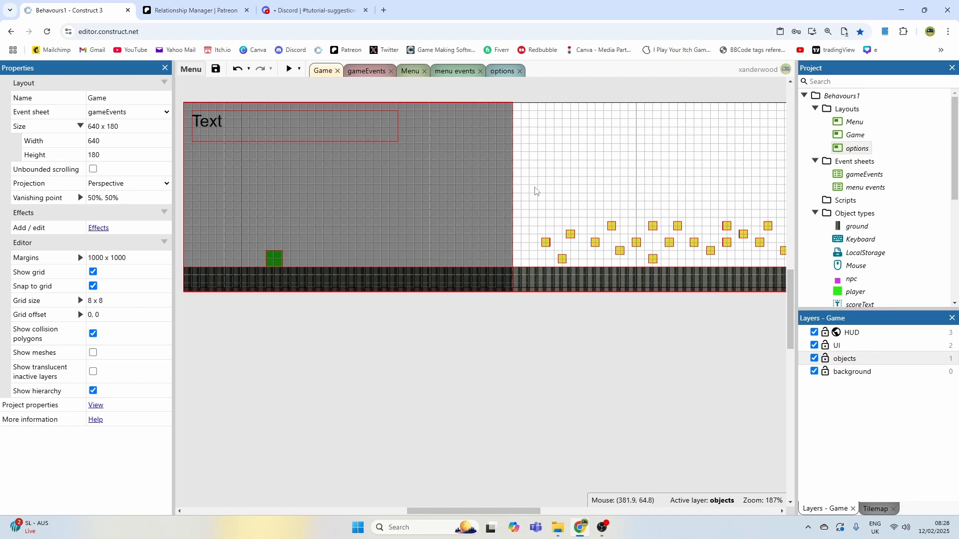
{"action": "left_click_drag", "start_coordinate": [527, 205], "coordinate": [673, 281]}
{"action": "left_click", "coordinate": [495, 241]}
{"action": "left_click", "coordinate": [423, 73]}
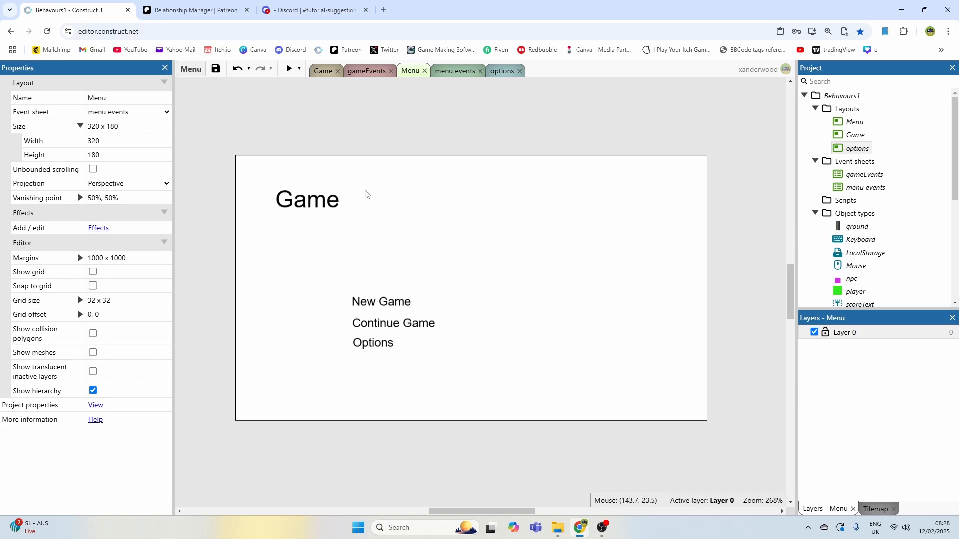
{"action": "middle_click_drag", "start_coordinate": [445, 188], "coordinate": [456, 167]}
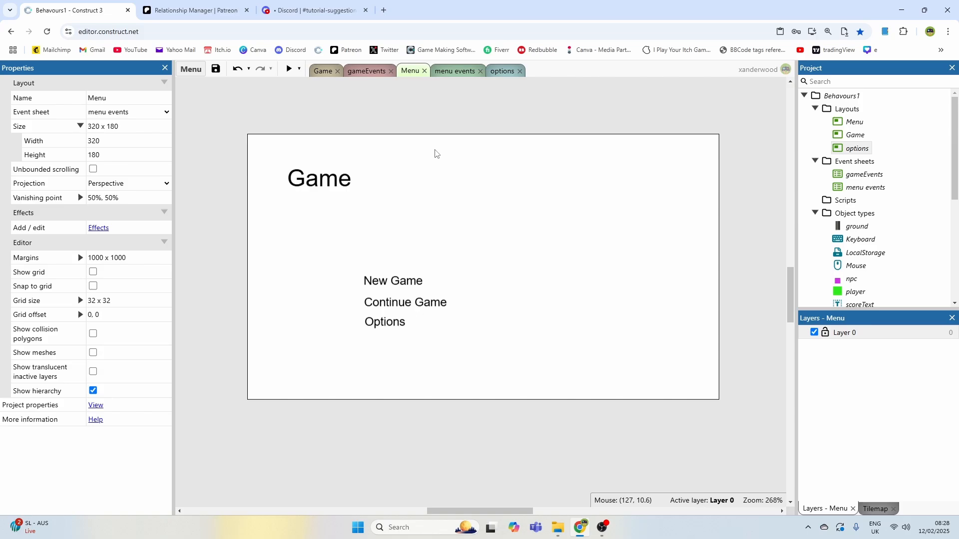
{"action": "mouse_move", "coordinate": [444, 154]}
{"action": "middle_mouse_down"}
{"action": "mouse_move", "coordinate": [425, 167]}
{"action": "mouse_move", "coordinate": [446, 165]}
{"action": "middle_mouse_up"}
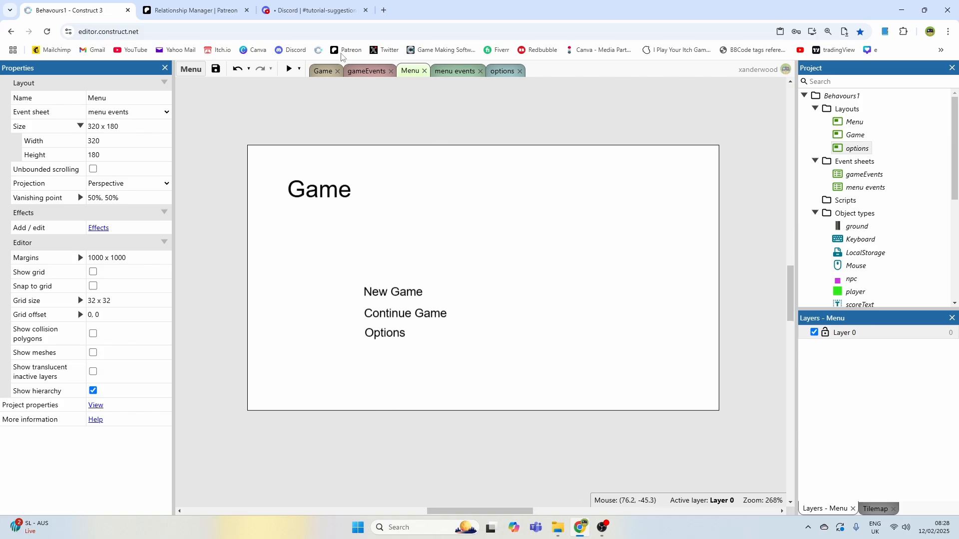